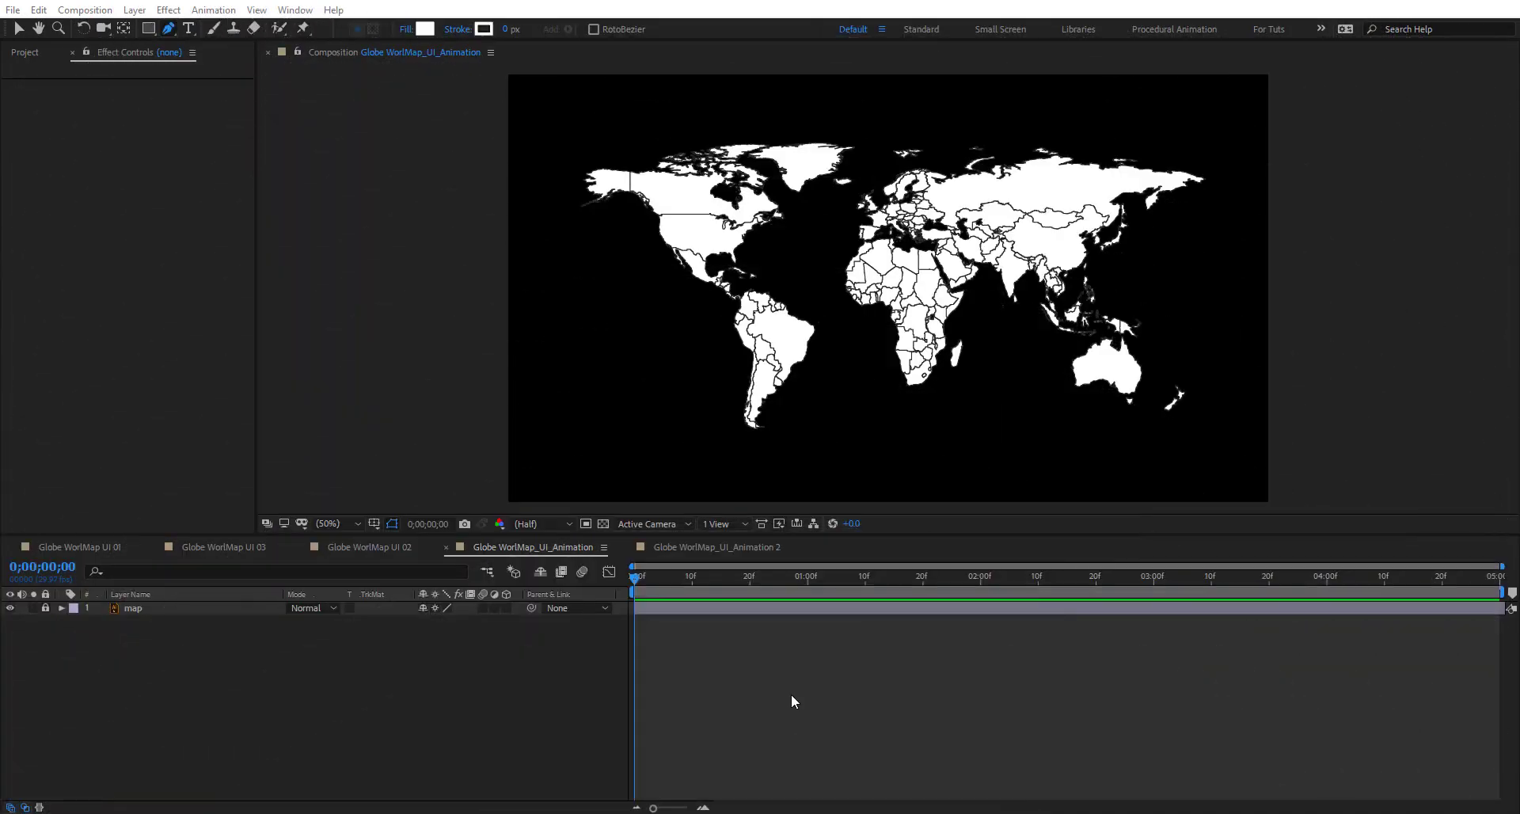
# Turn the composition's transparency grid on and off to check the world map's transparent background
pyautogui.click(791, 696)
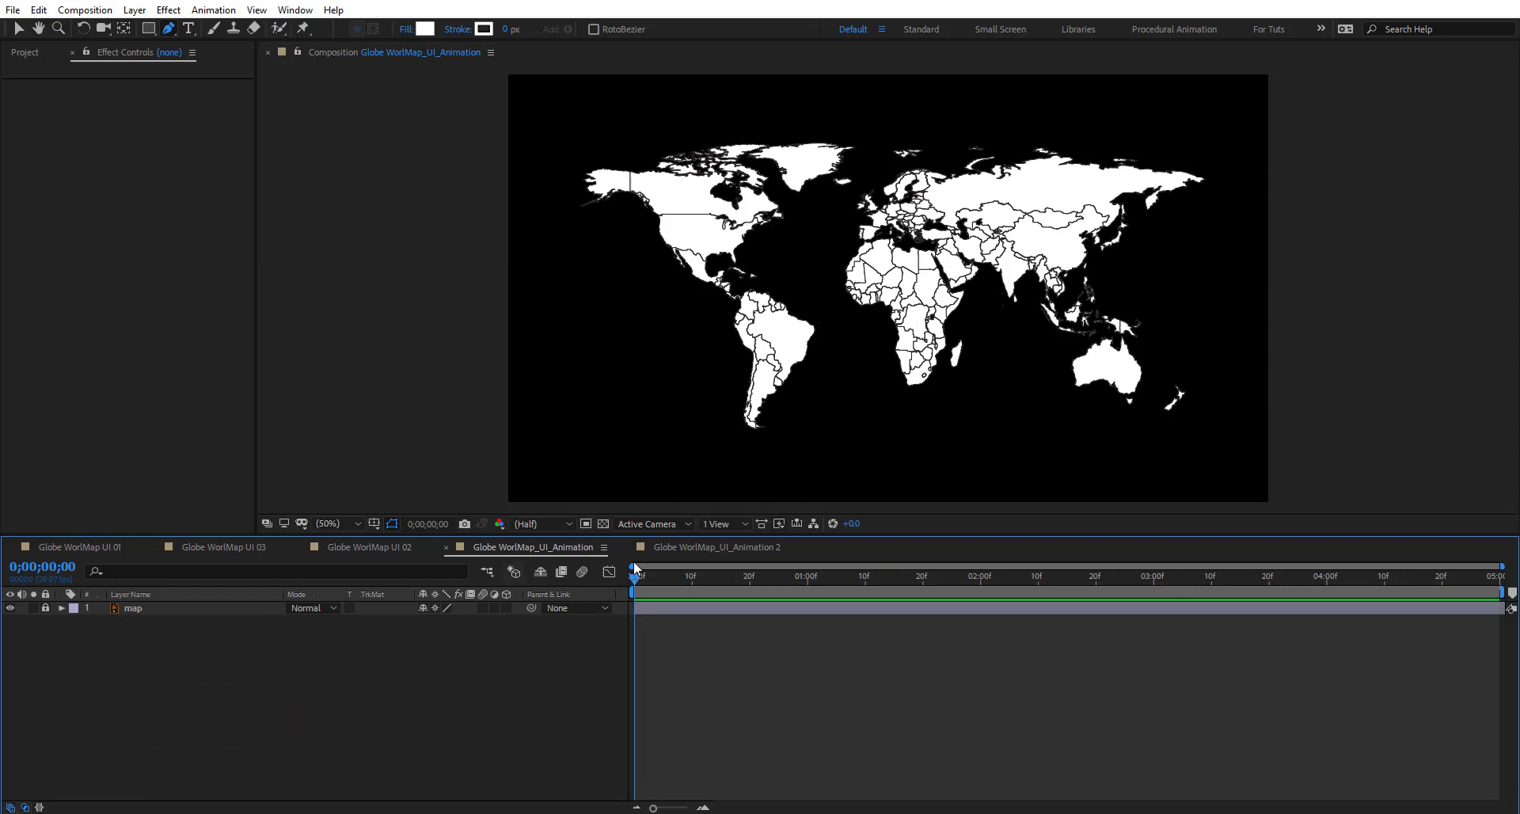
pyautogui.click(603, 524)
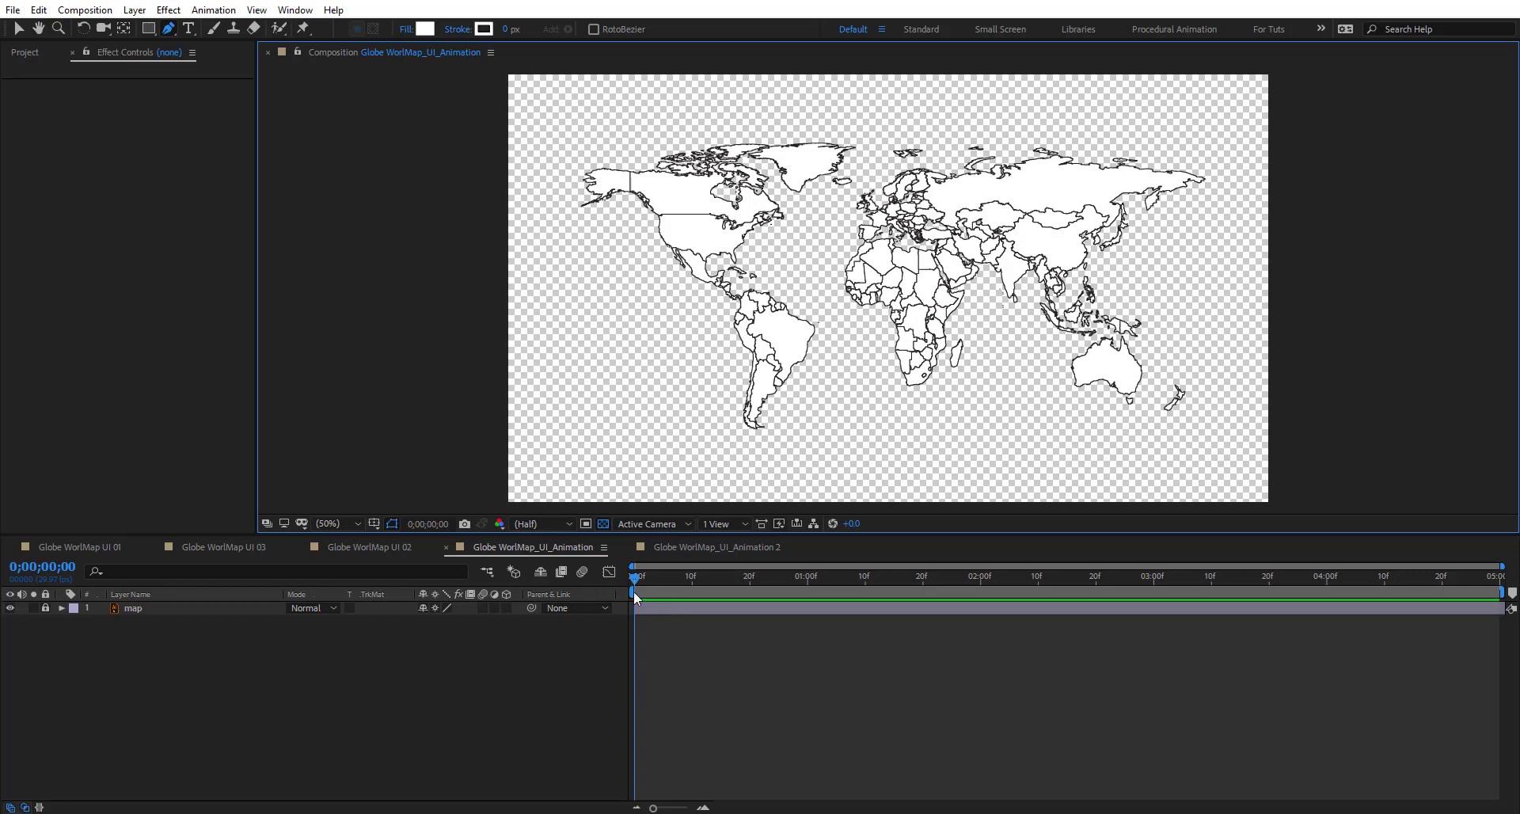
pyautogui.click(602, 524)
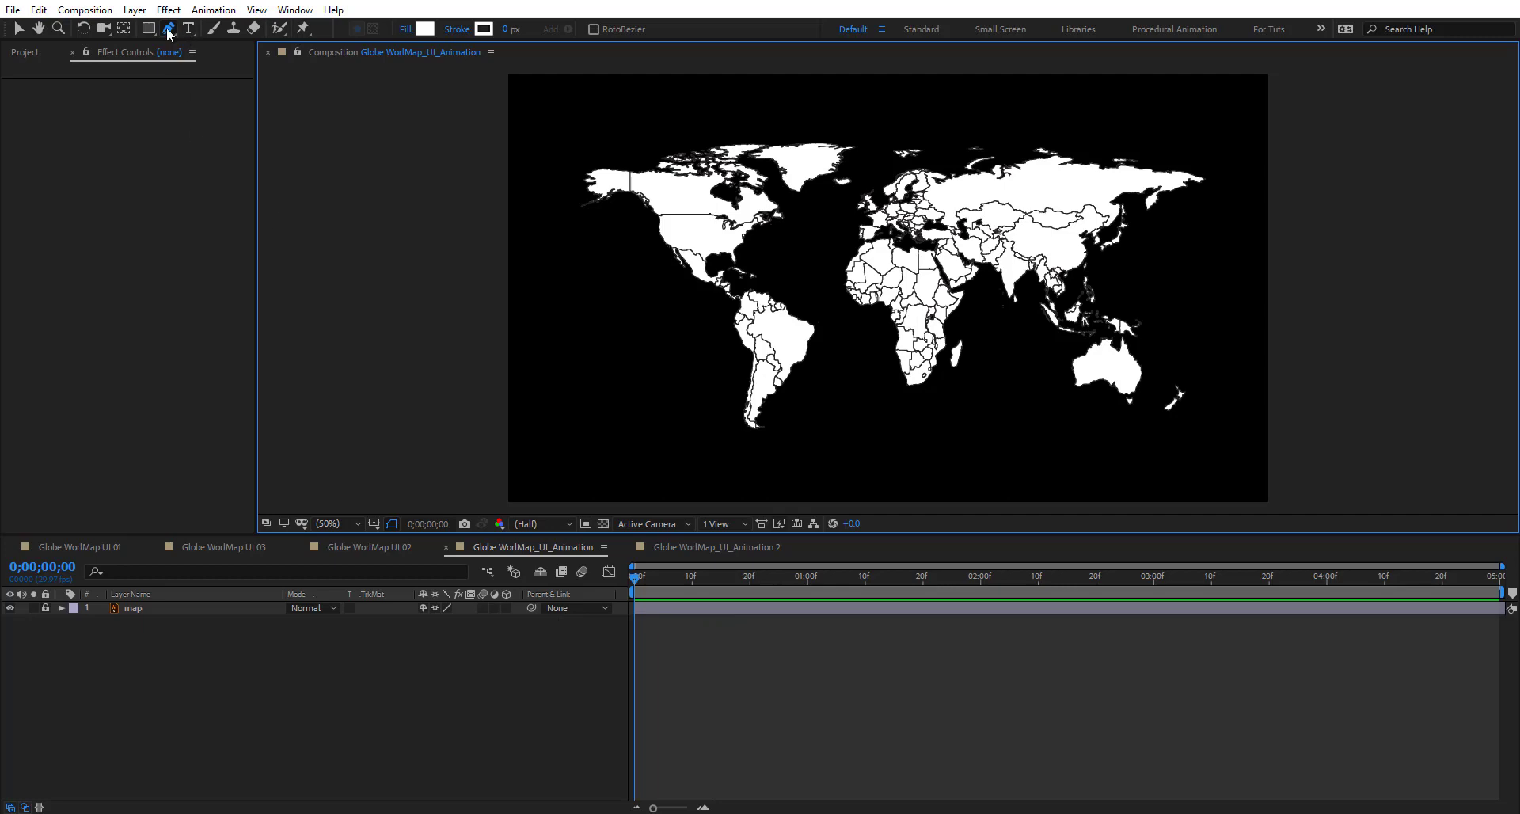
# Start a new shape layer with a short Pen line just north of South America and place it below the map layer
pyautogui.click(485, 655)
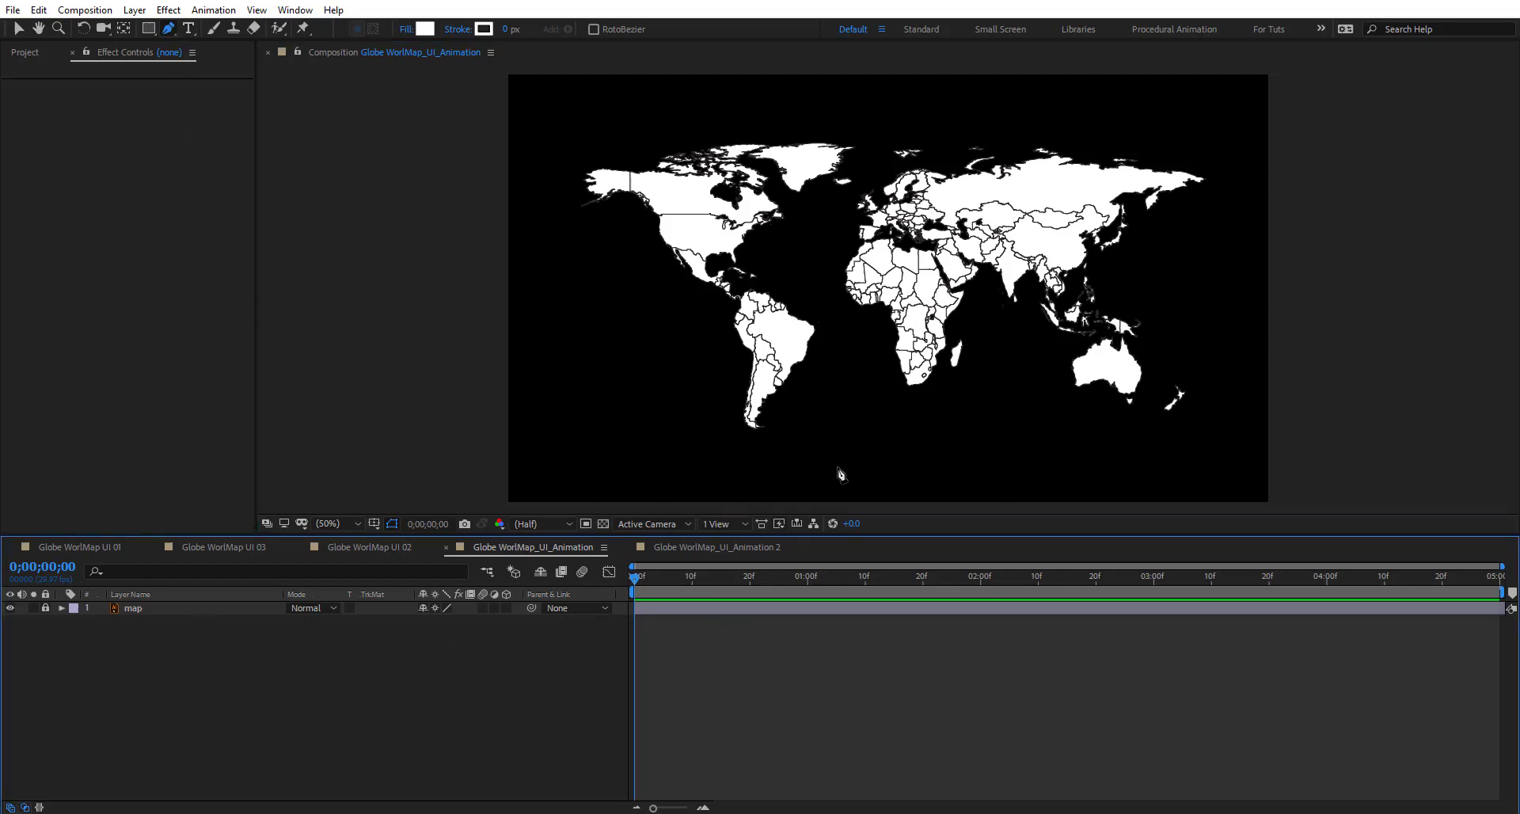
pyautogui.scroll(1, 706, 337)
pyautogui.press('space')
pyautogui.moveTo(639, 344); pyautogui.dragTo(696, 301)
pyautogui.click(737, 245)
pyautogui.click(652, 241)
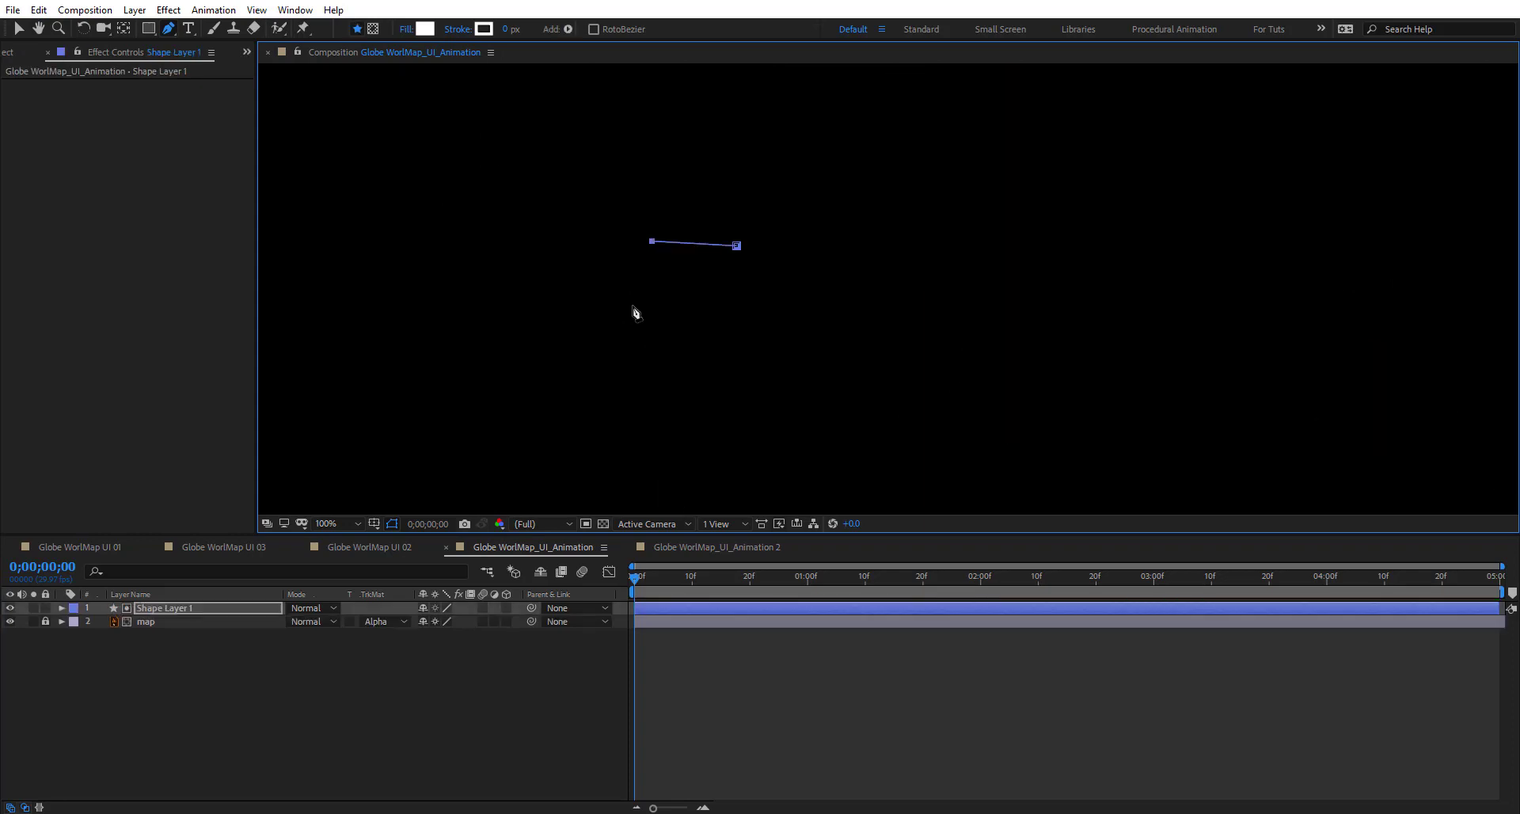
pyautogui.moveTo(159, 610); pyautogui.dragTo(163, 638)
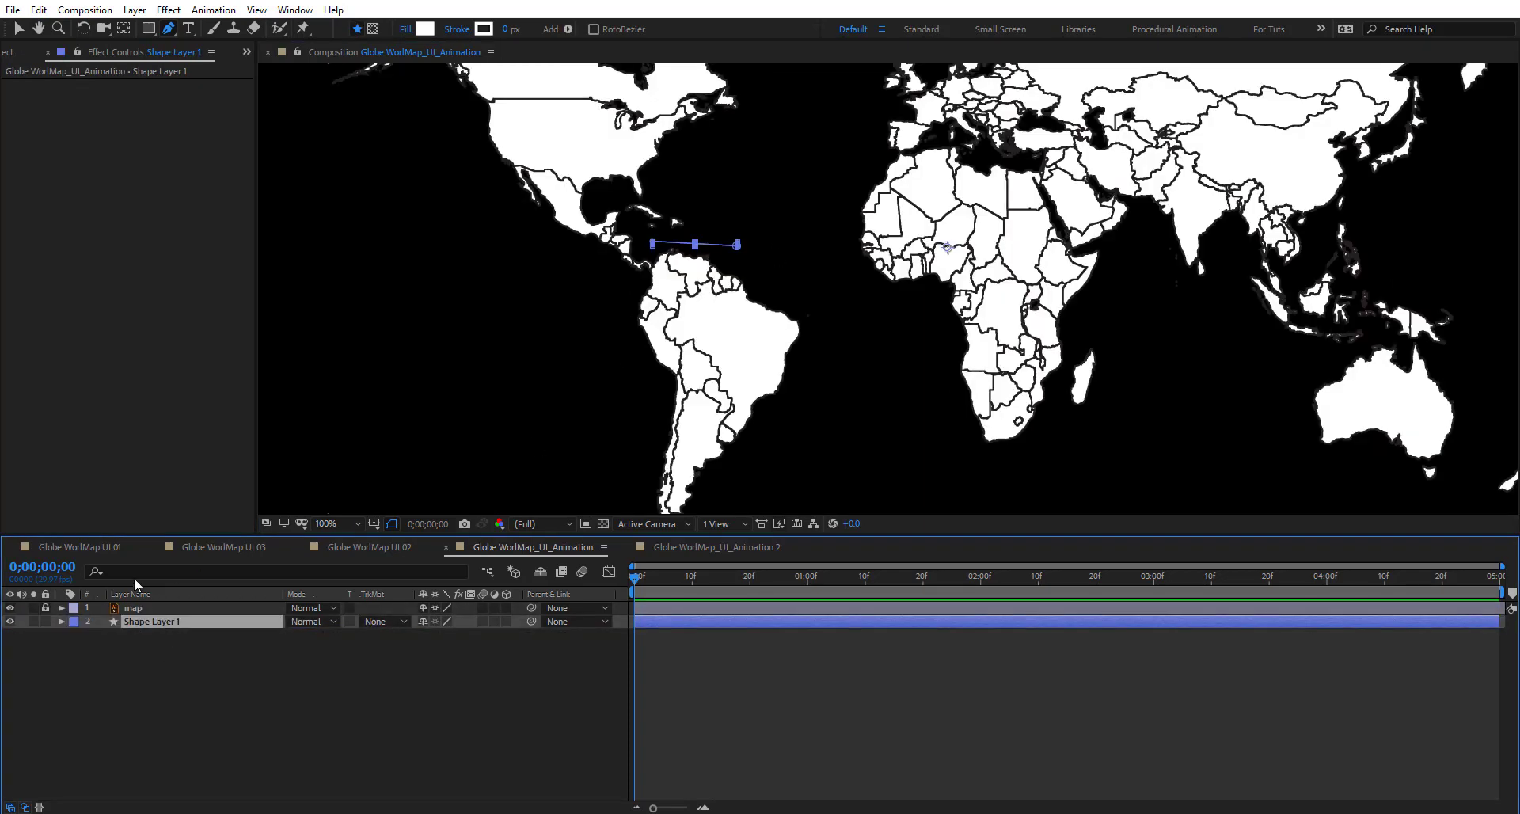
# Continue the pen outline down the west side of South America, staying outside the coastline
pyautogui.click(697, 244)
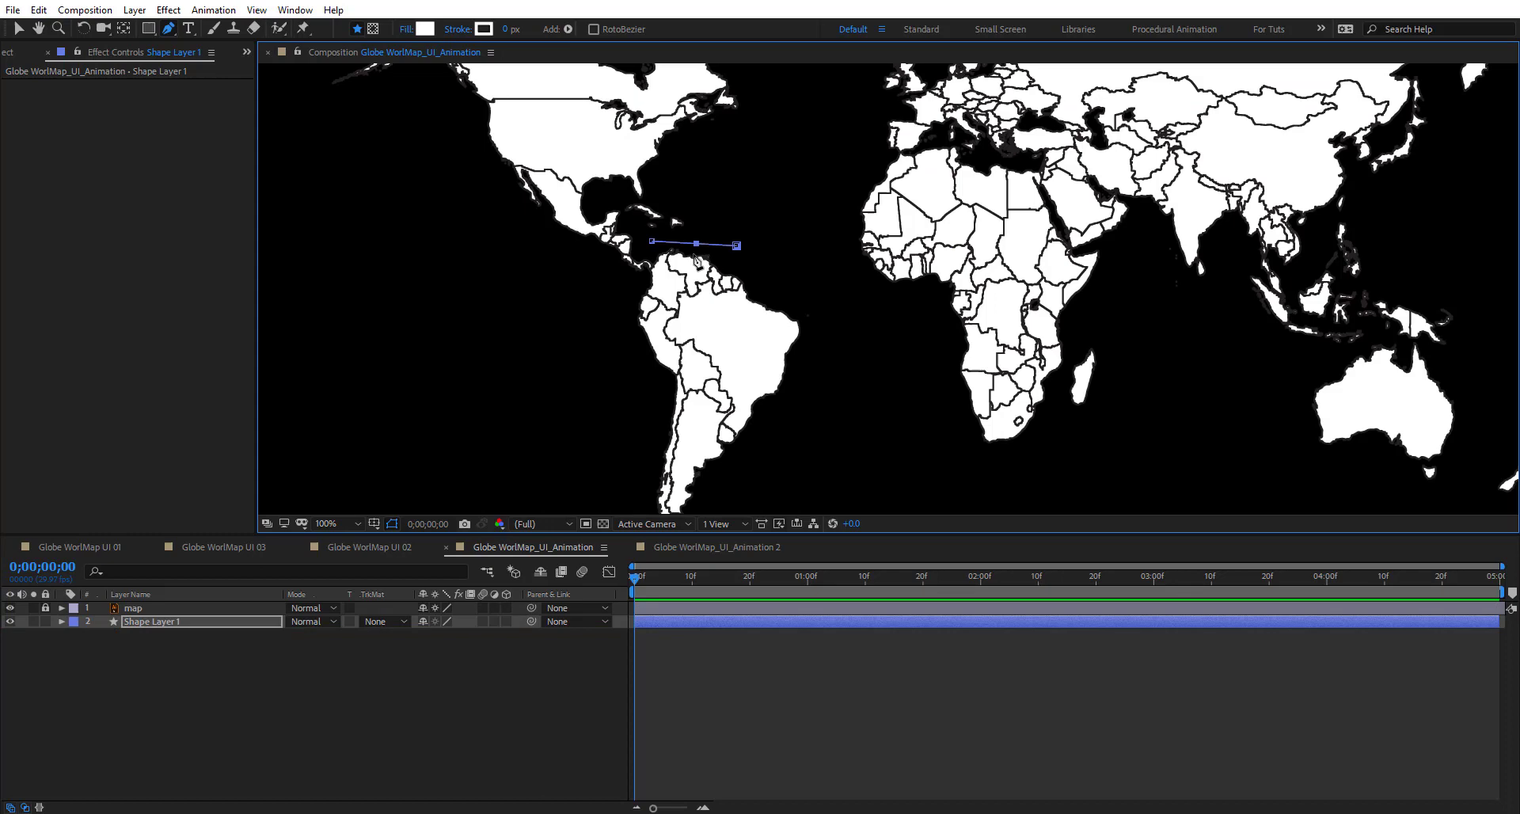
pyautogui.click(635, 300)
pyautogui.click(610, 356)
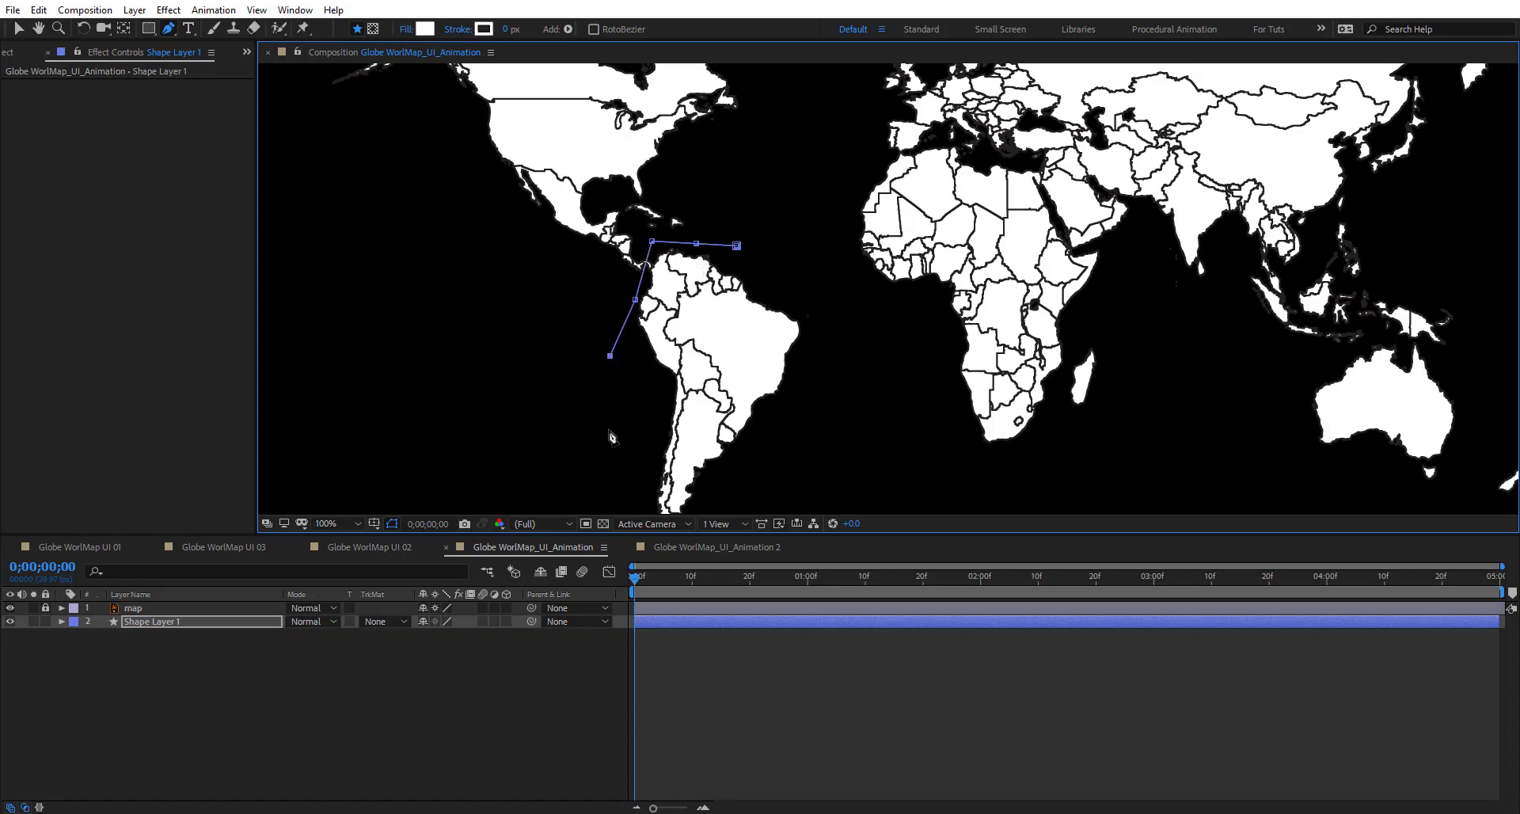
pyautogui.click(608, 430)
pyautogui.press('space')
pyautogui.moveTo(647, 449); pyautogui.dragTo(593, 293)
pyautogui.click(562, 400)
# Carry the outline around South America's southern tip and up its east side, and close the shape
pyautogui.click(671, 428)
pyautogui.click(804, 291)
pyautogui.press('space')
pyautogui.moveTo(776, 152); pyautogui.dragTo(777, 389)
pyautogui.click(754, 367)
pyautogui.click(684, 327)
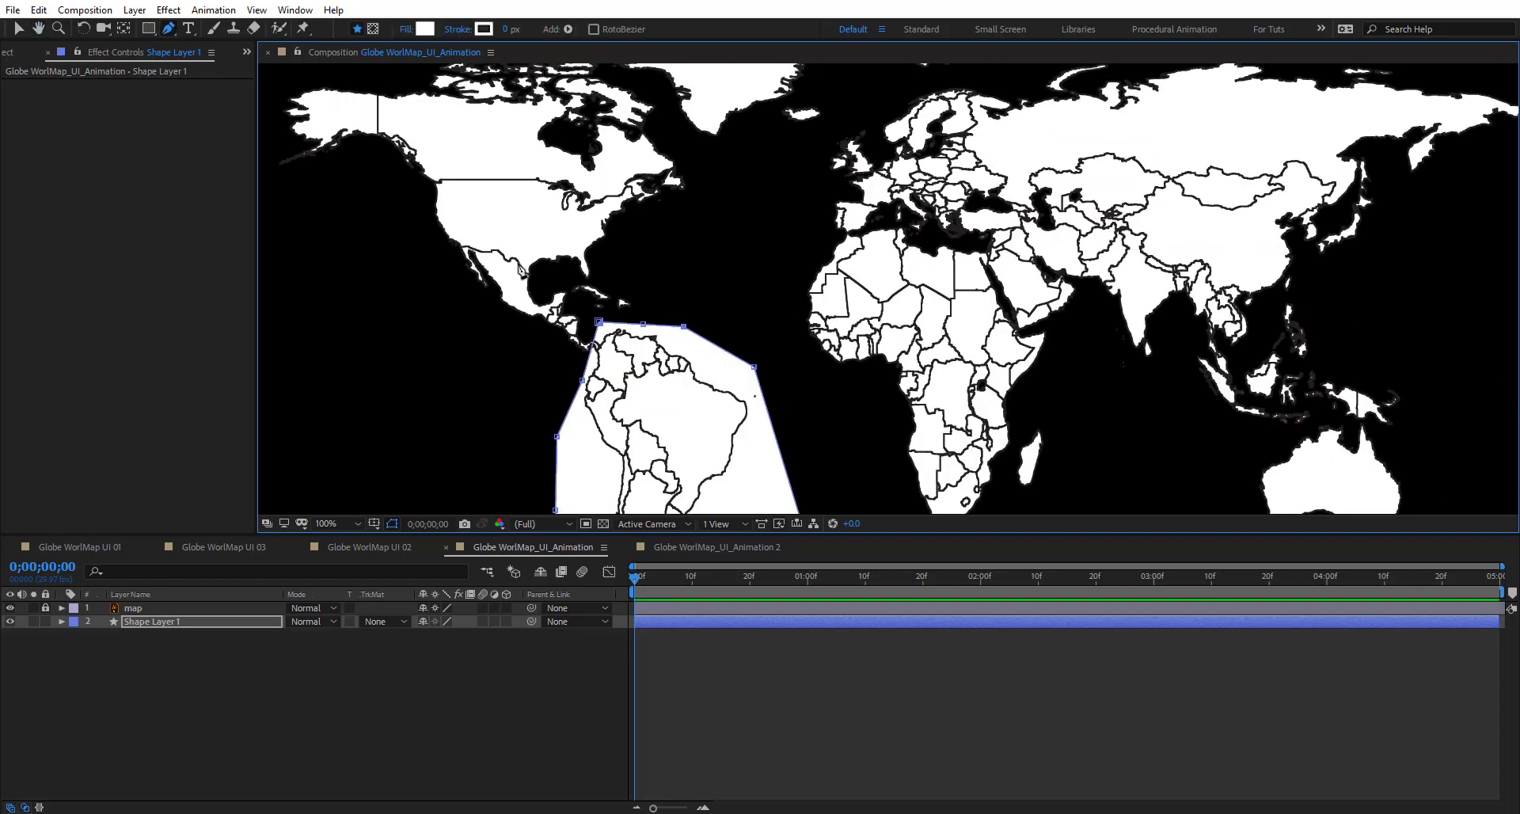
# Start a second shape layer with a pen segment across Panama and place it below the map layer
pyautogui.press('space')
pyautogui.moveTo(422, 387); pyautogui.dragTo(613, 278)
pyautogui.click(183, 607)
pyautogui.scroll(1, 736, 344)
pyautogui.press('space')
pyautogui.press('g')
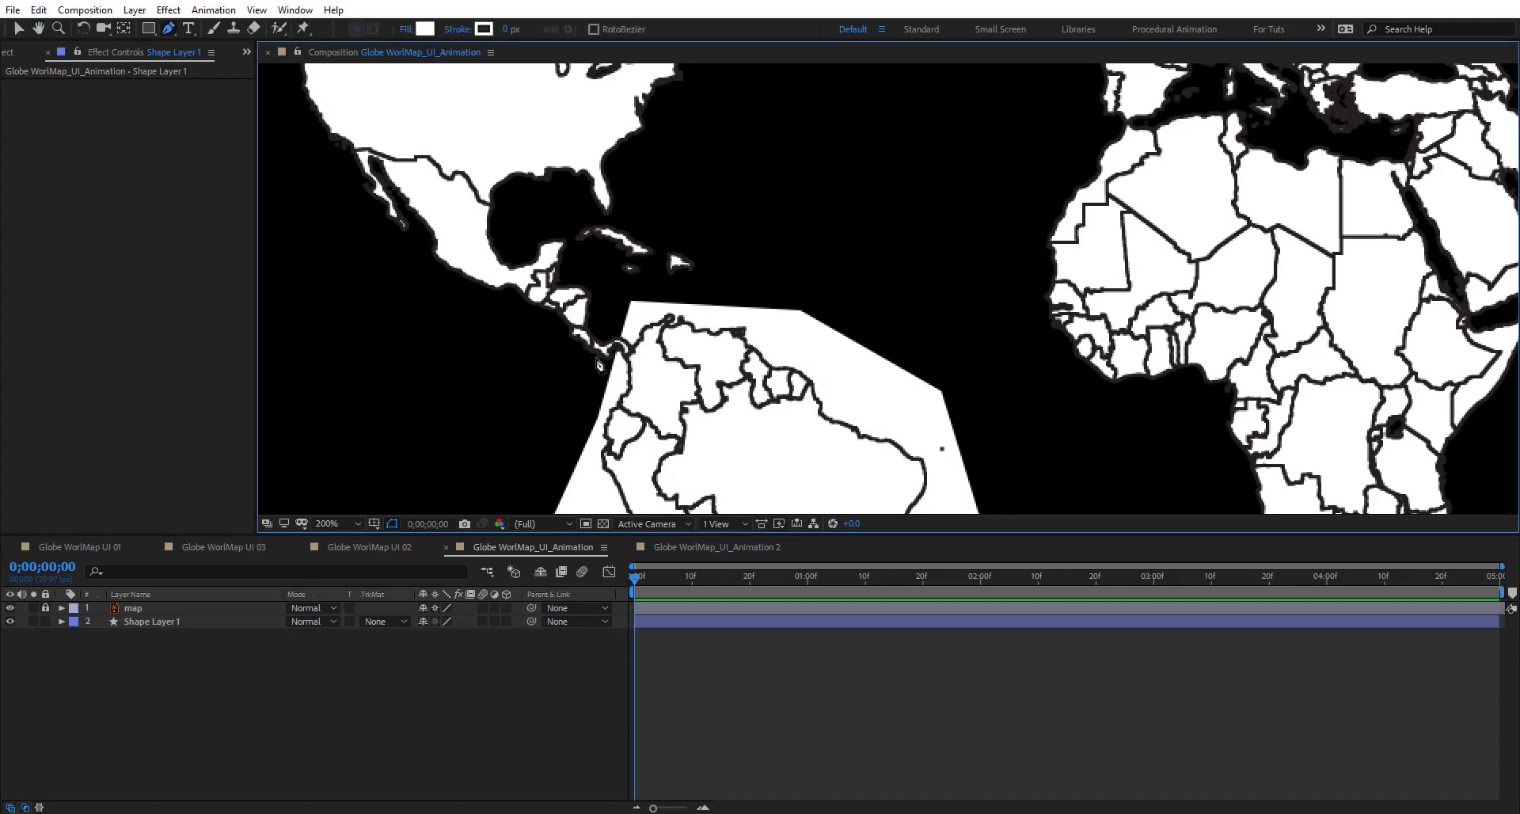
pyautogui.click(592, 380)
pyautogui.click(654, 298)
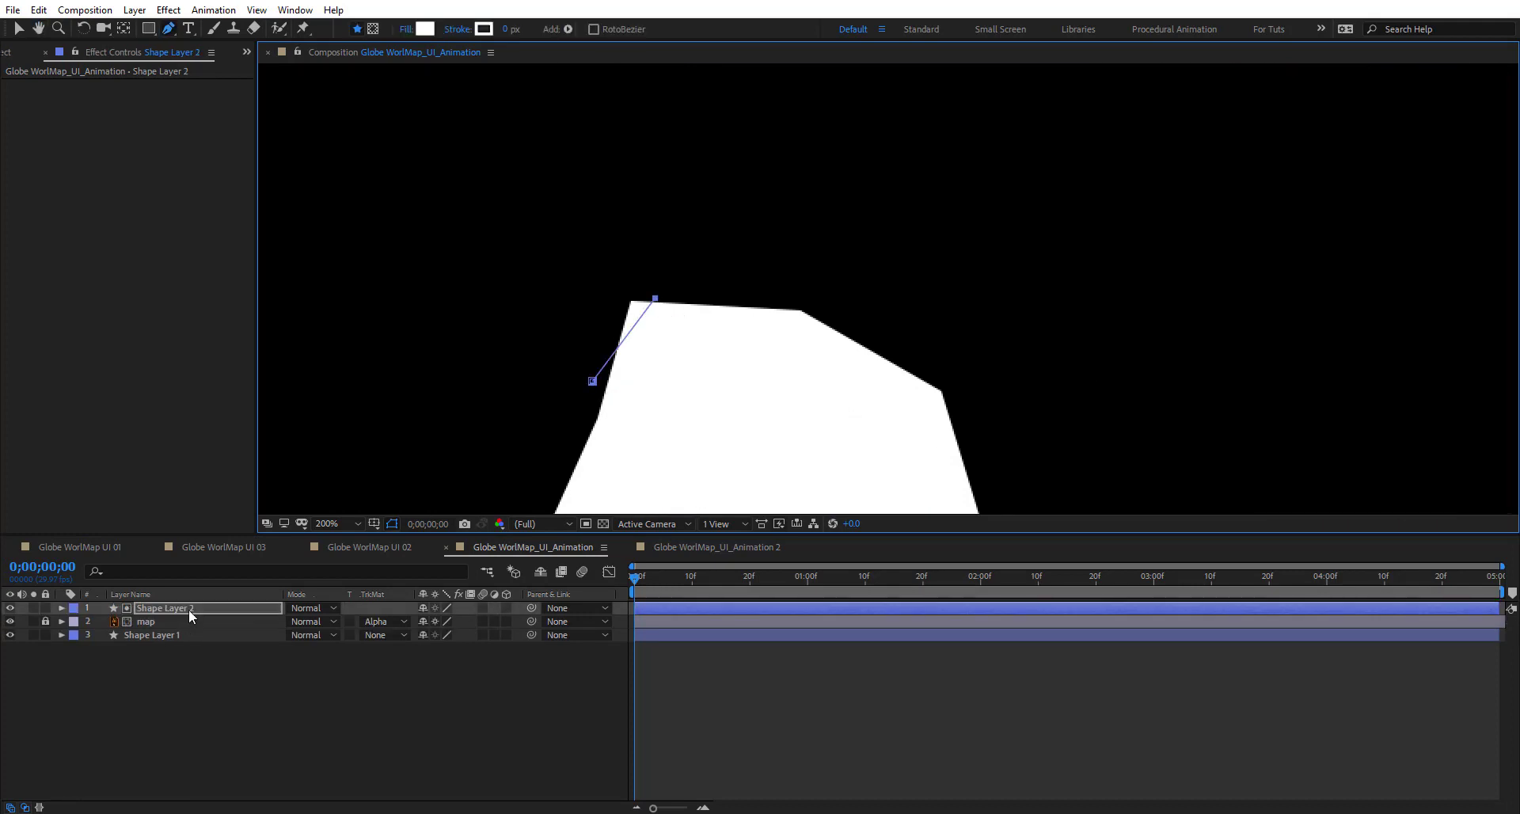
pyautogui.moveTo(190, 616)
pyautogui.mouseDown()
pyautogui.moveTo(194, 641)
pyautogui.moveTo(181, 632)
pyautogui.mouseUp()
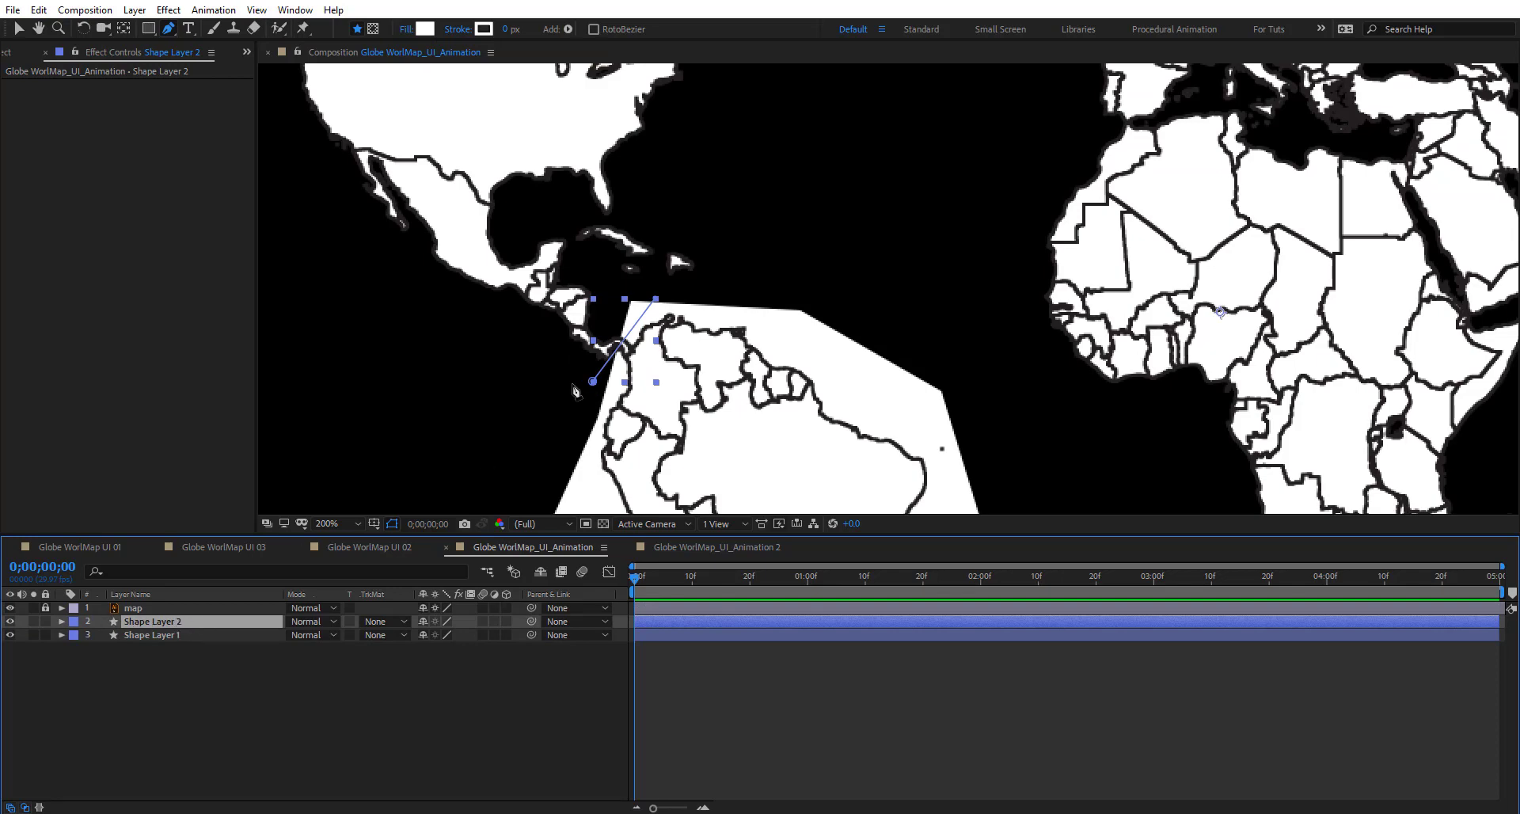
# Extend the second outline through the Pacific along Central America and the US west coast to the Canadian border
pyautogui.click(593, 380)
pyautogui.click(475, 351)
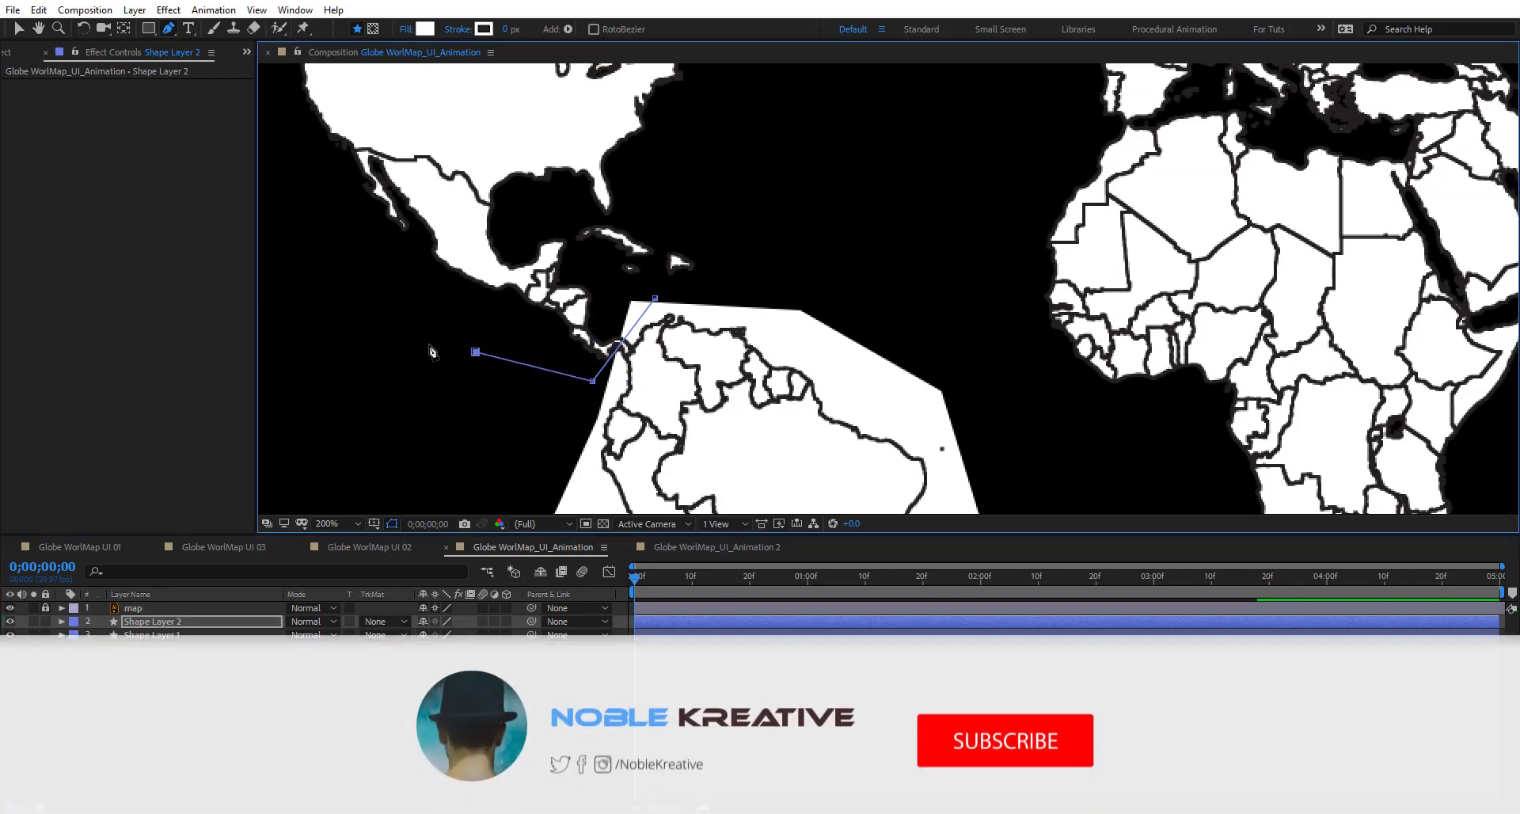
pyautogui.click(364, 271)
pyautogui.moveTo(364, 271); pyautogui.dragTo(609, 528)
pyautogui.click(512, 394)
pyautogui.click(481, 298)
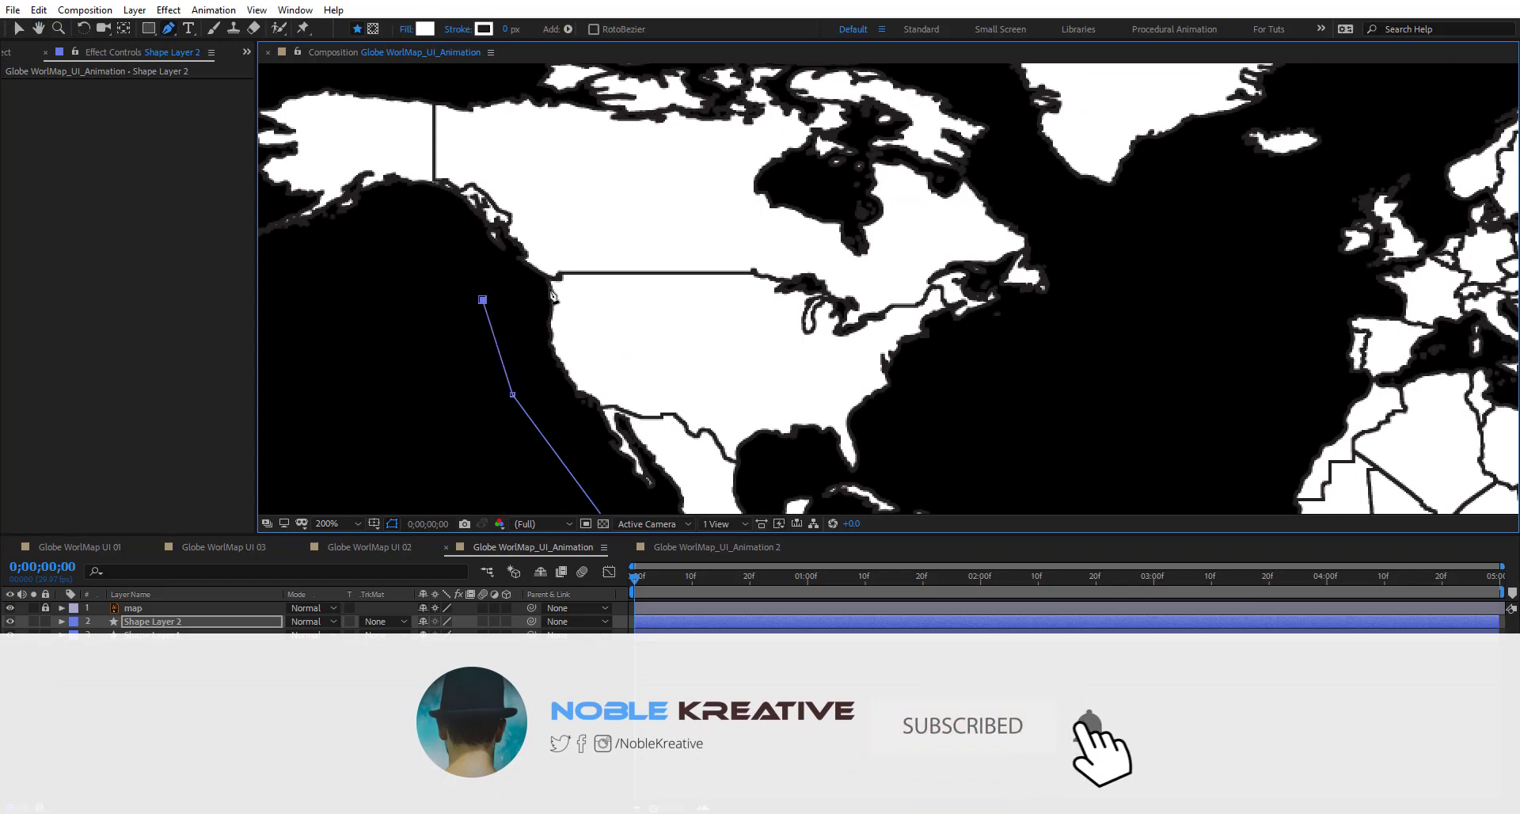
pyautogui.scroll(1, 488, 273)
pyautogui.moveTo(488, 273); pyautogui.dragTo(768, 261)
pyautogui.click(866, 273)
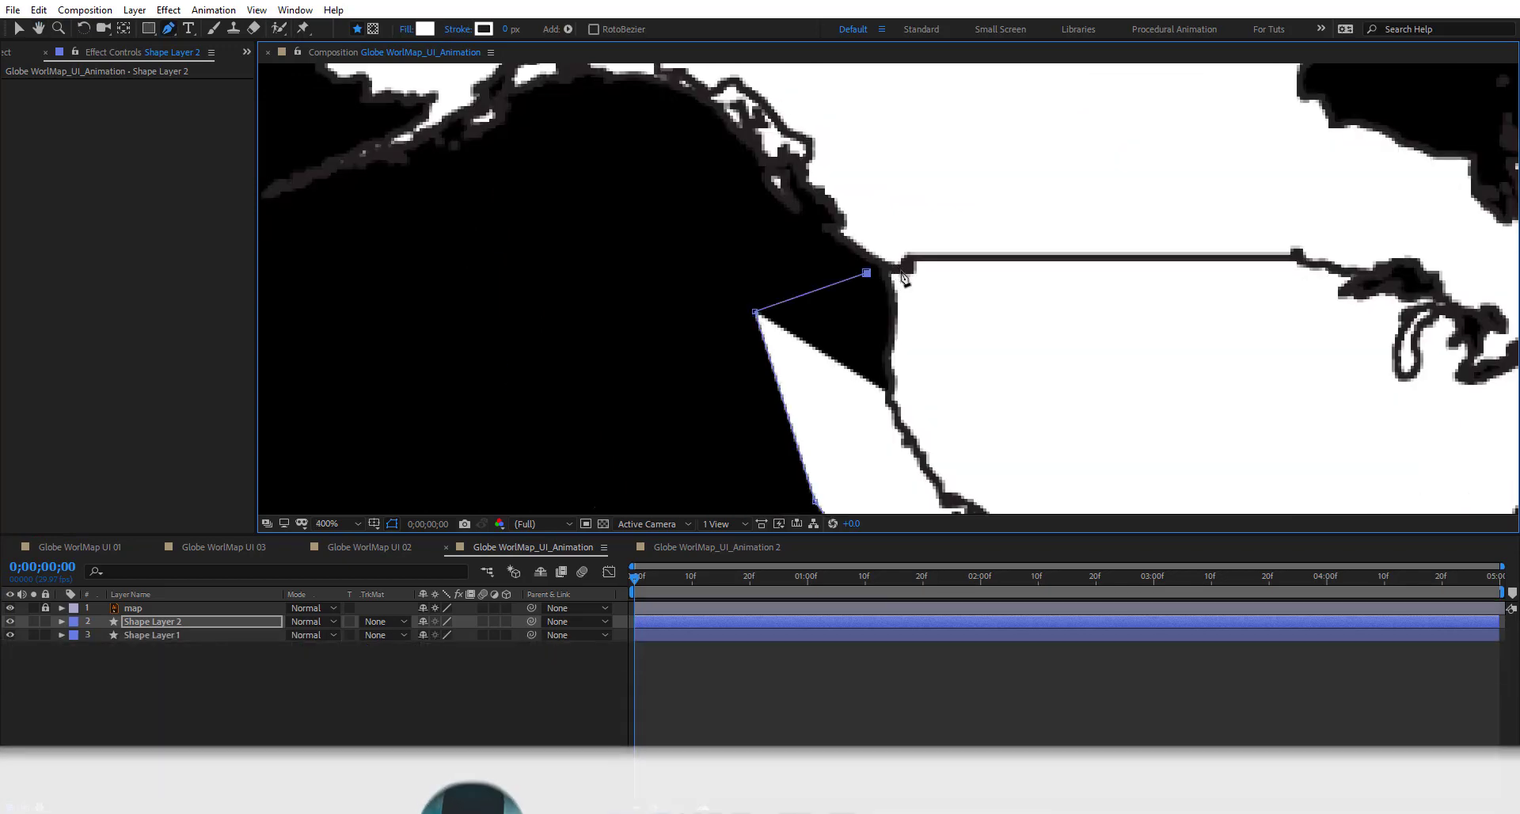
# Trace the straight section of the US–Canada border from the Pacific coast to the Great Lakes area
pyautogui.click(900, 270)
pyautogui.click(913, 256)
pyautogui.moveTo(962, 265); pyautogui.dragTo(523, 241)
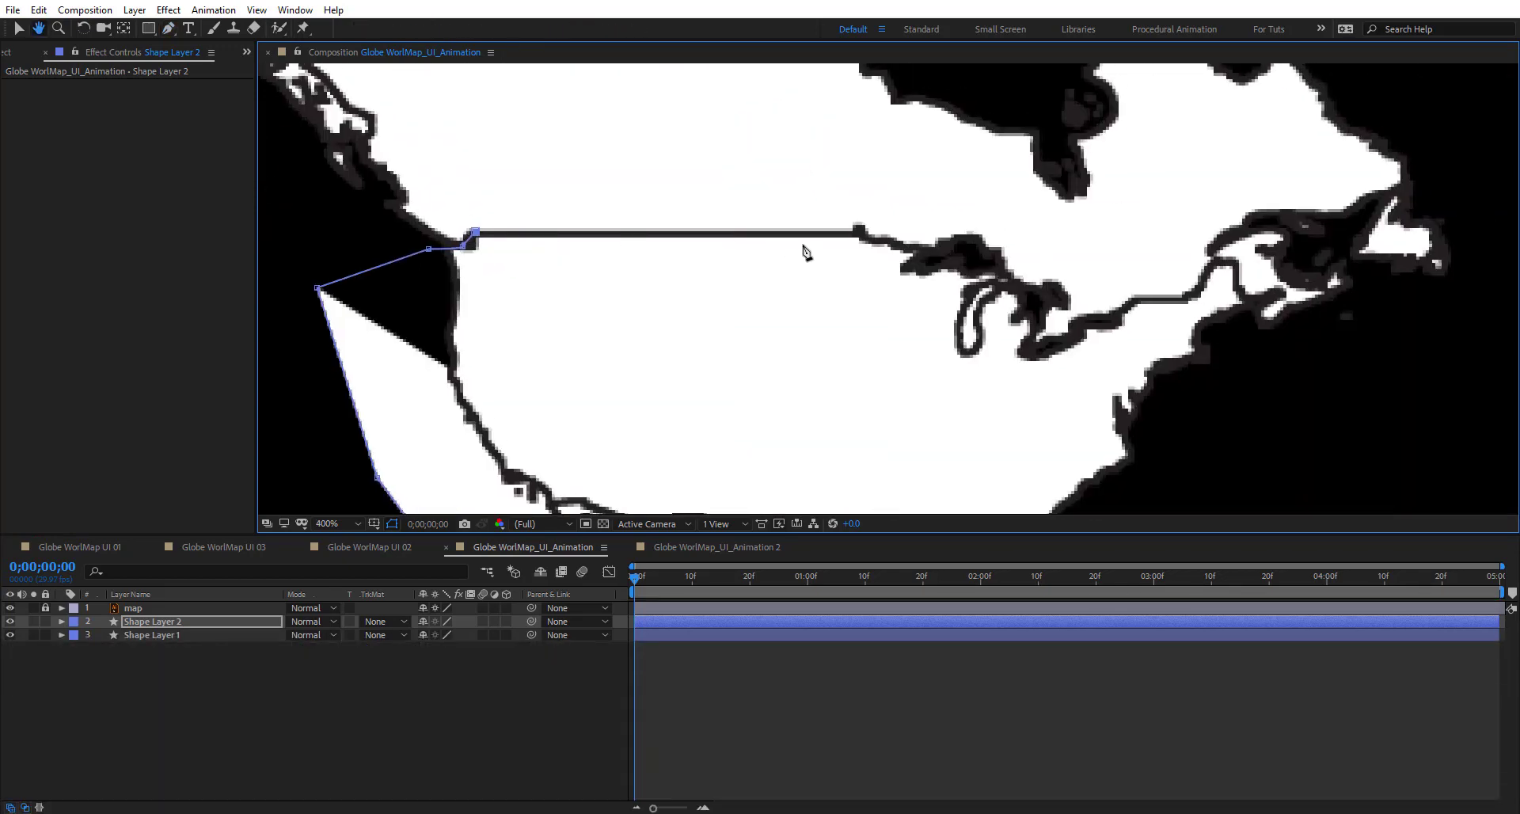
pyautogui.click(873, 235)
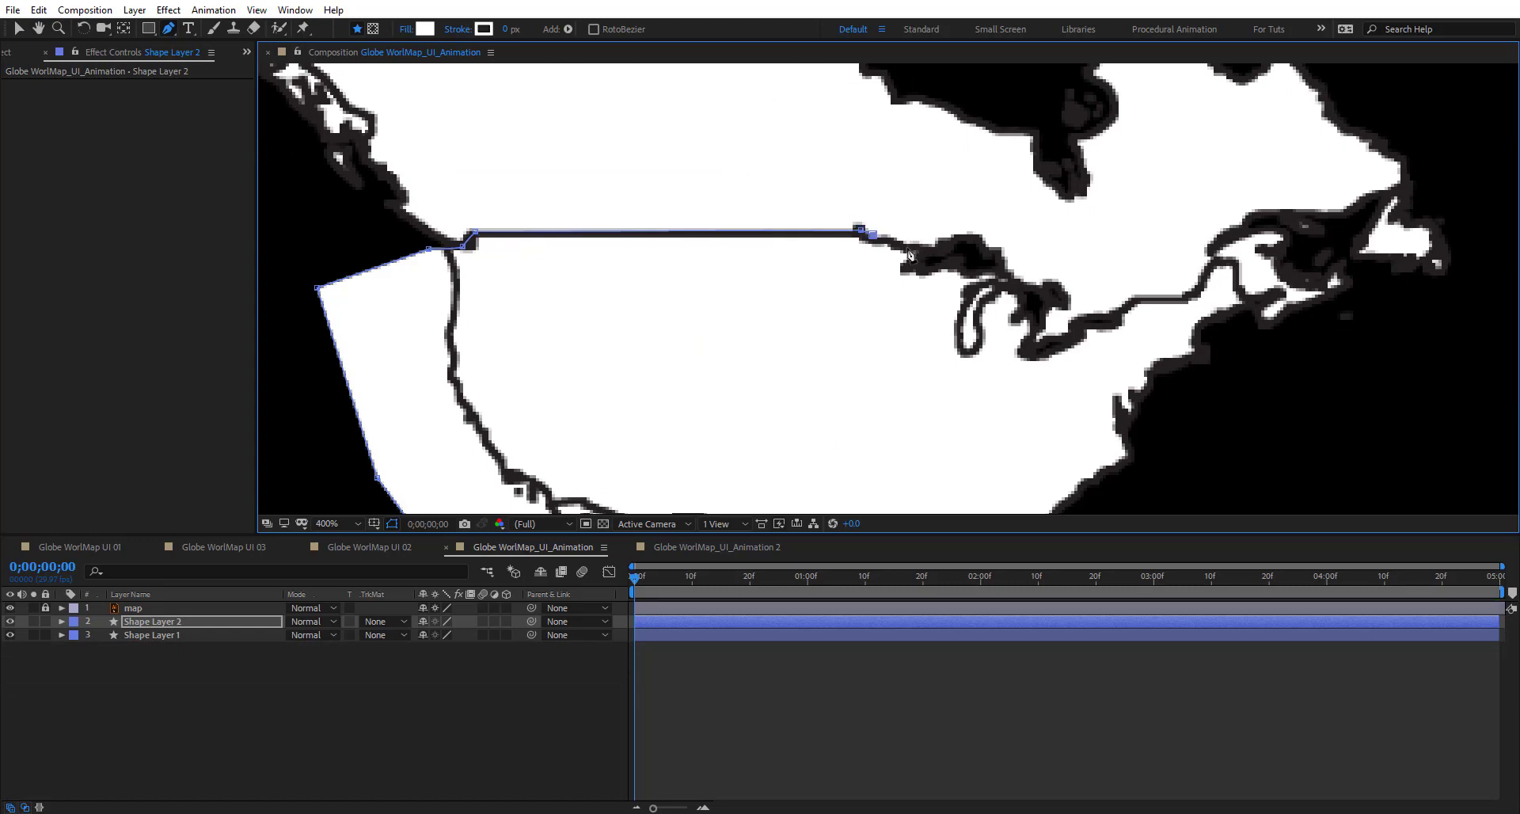
# Follow the US–Canada border through the Great Lakes with closely spaced pen points
pyautogui.click(907, 248)
pyautogui.click(931, 254)
pyautogui.click(968, 249)
pyautogui.click(1000, 276)
pyautogui.click(1030, 296)
pyautogui.click(1038, 321)
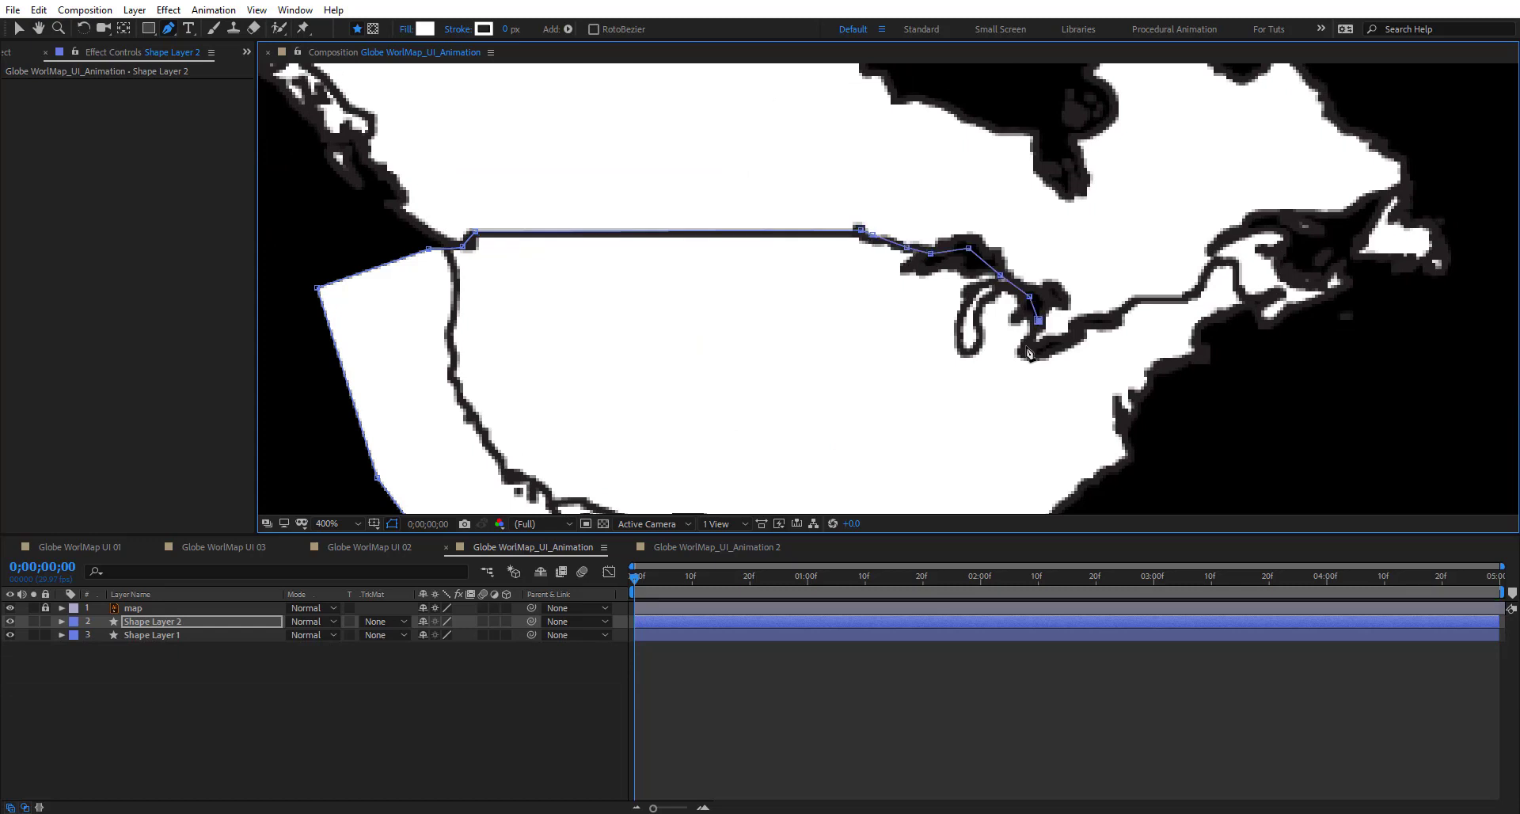
pyautogui.click(1027, 347)
pyautogui.click(1044, 350)
pyautogui.click(1084, 328)
pyautogui.click(1104, 320)
# Continue the outline northeast from the Great Lakes along the Saint Lawrence River to its gulf
pyautogui.moveTo(1143, 309); pyautogui.dragTo(322, 415)
pyautogui.click(569, 395)
pyautogui.click(605, 396)
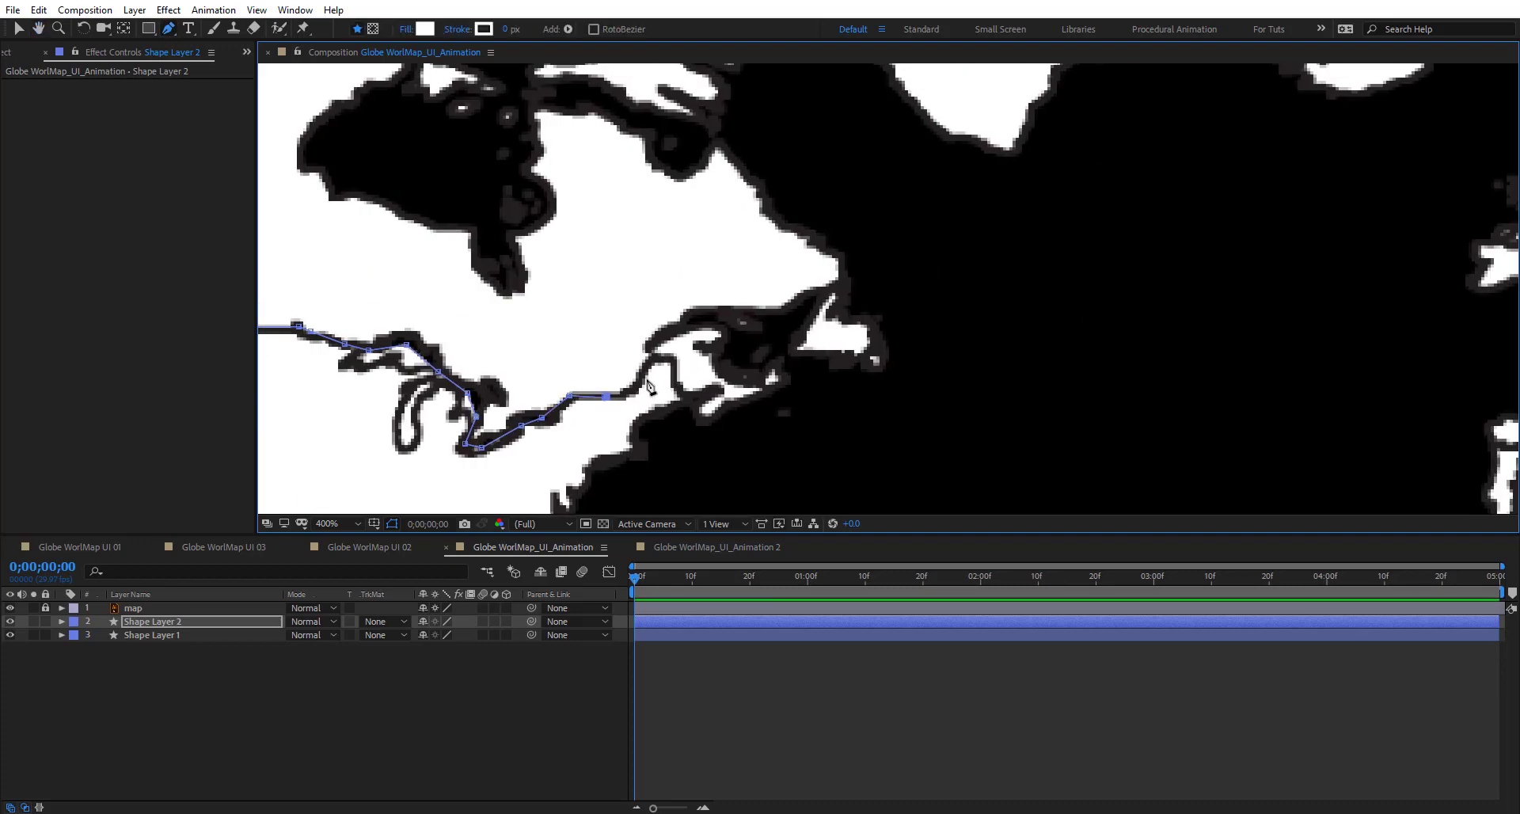
pyautogui.click(641, 369)
pyautogui.click(653, 349)
pyautogui.click(662, 328)
pyautogui.click(714, 313)
pyautogui.click(749, 321)
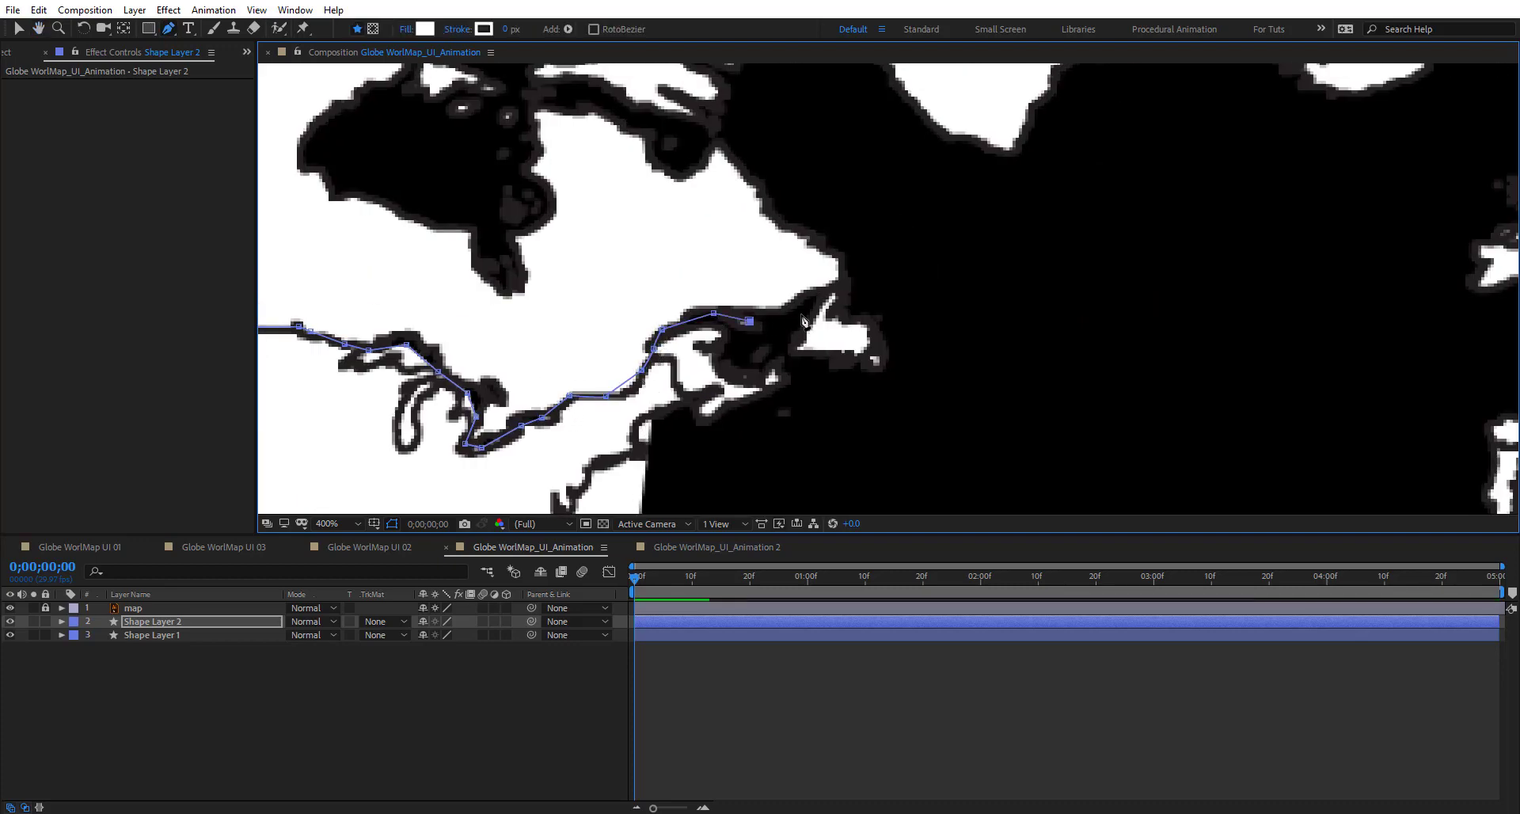
# Run the outline north of Newfoundland, out into the Atlantic and south toward the Caribbean
pyautogui.click(799, 313)
pyautogui.click(831, 290)
pyautogui.click(863, 282)
pyautogui.click(967, 360)
pyautogui.scroll(-2, 911, 333)
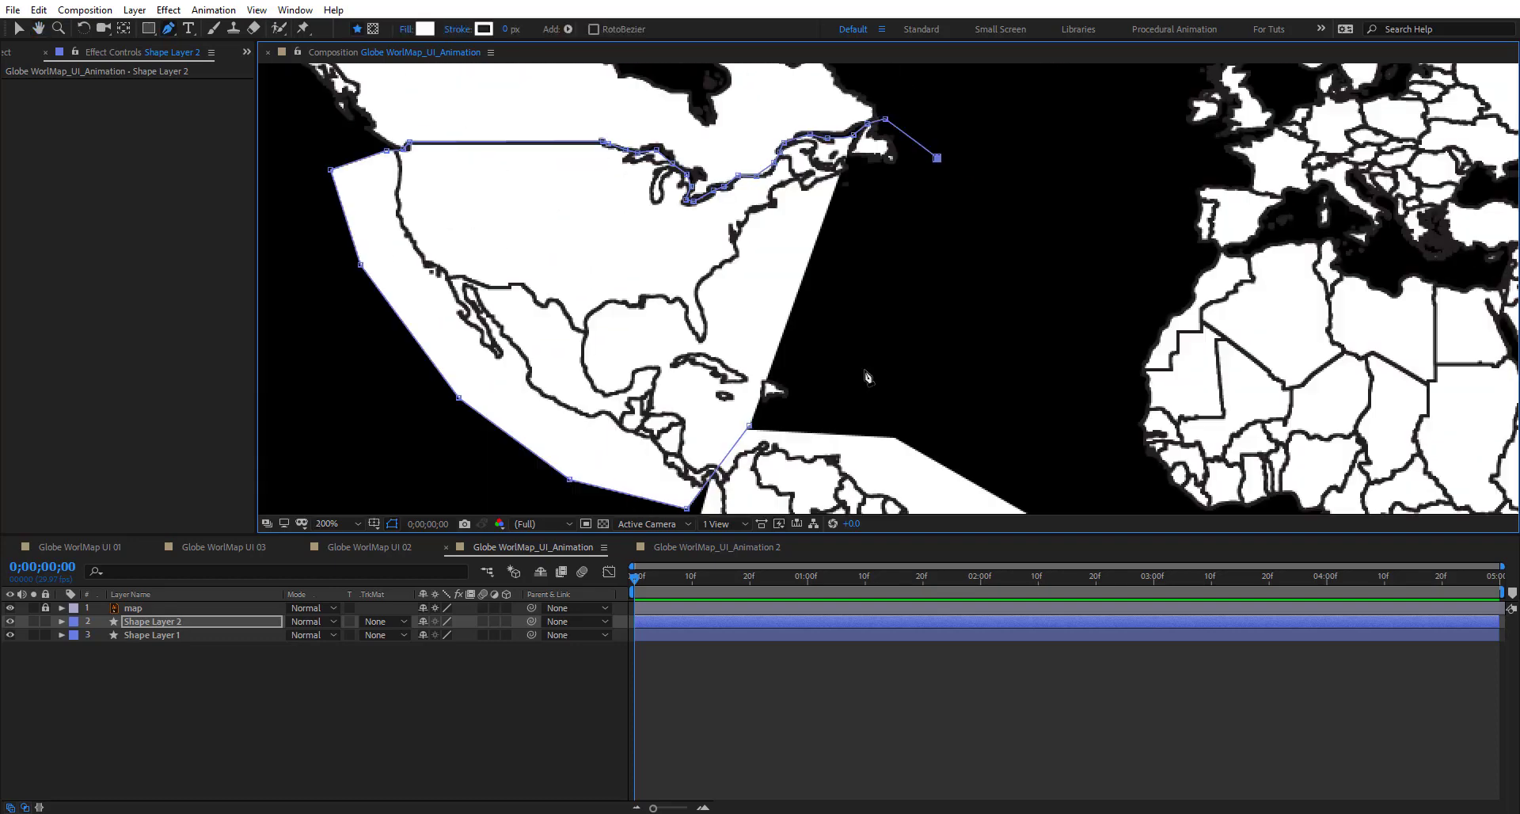
pyautogui.click(906, 404)
# Close the outline along the Panama–Colombia border, move its stray starting point down to Panama, and deselect the layer
pyautogui.click(771, 434)
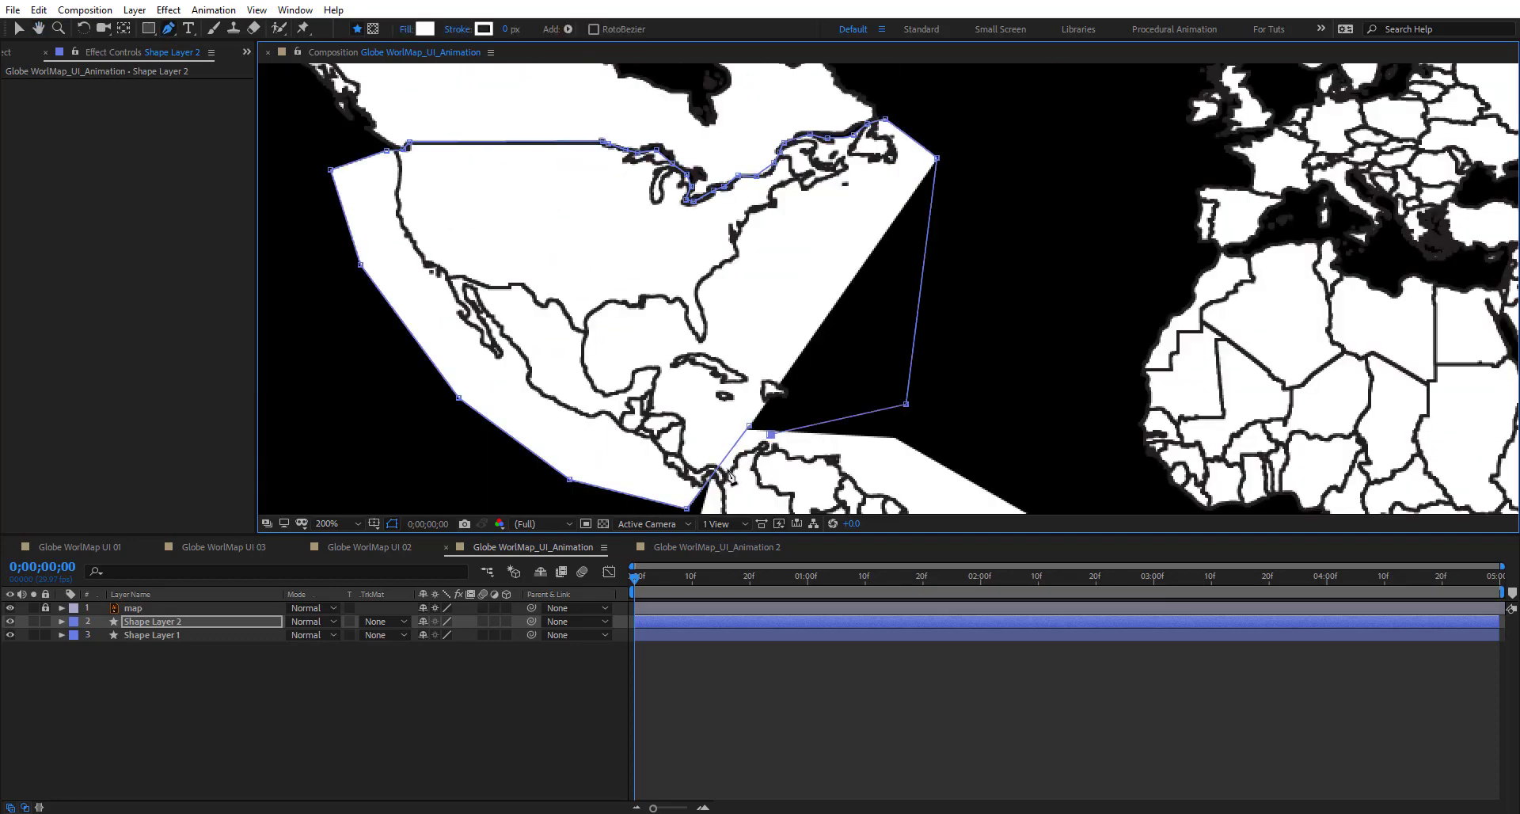
pyautogui.click(745, 455)
pyautogui.click(728, 470)
pyautogui.click(717, 488)
pyautogui.click(687, 508)
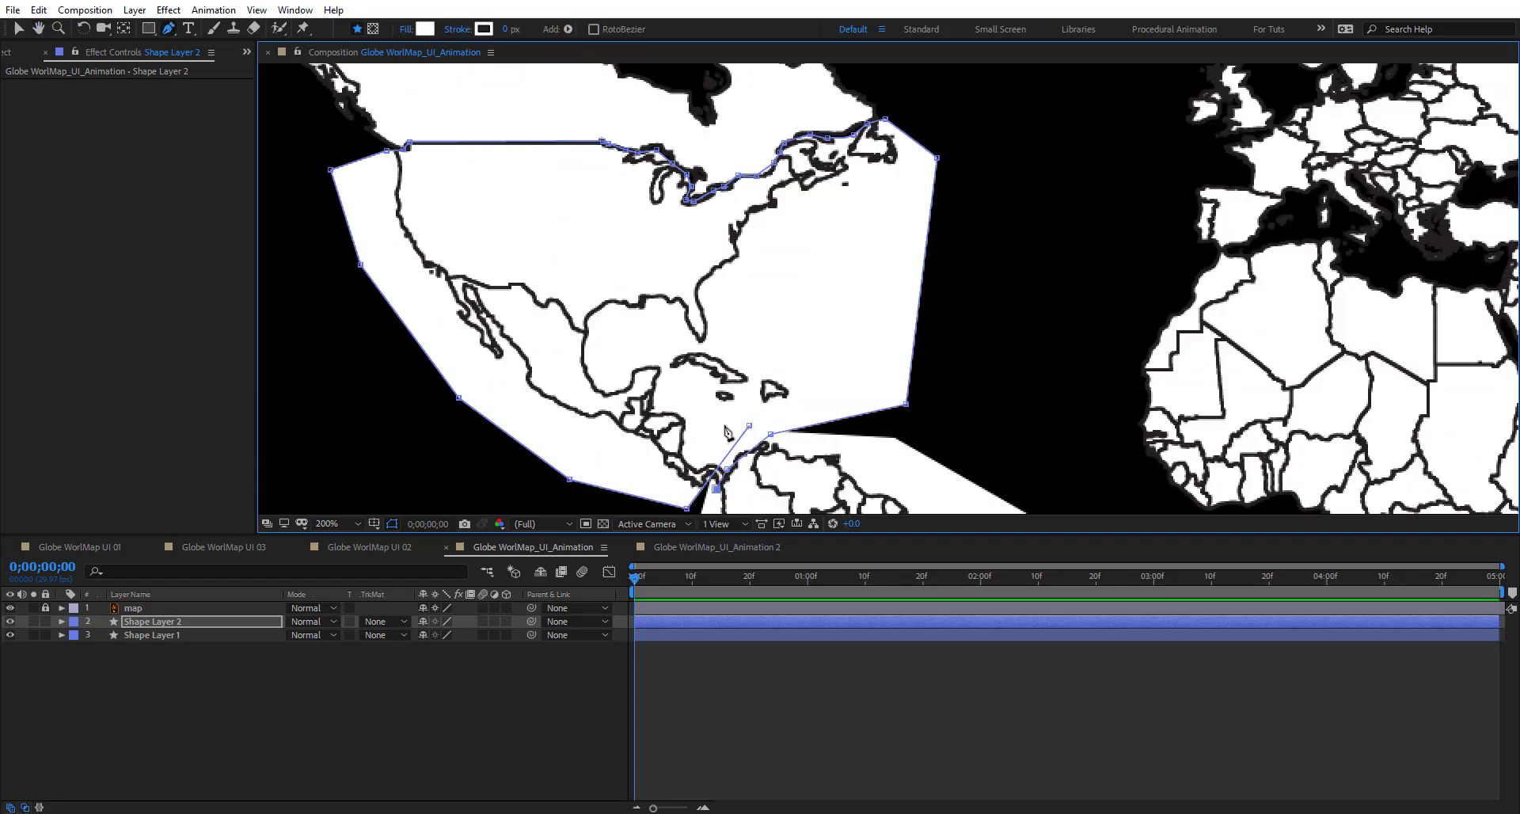
pyautogui.moveTo(749, 426); pyautogui.dragTo(701, 498)
pyautogui.scroll(-2, 707, 323)
pyautogui.click(795, 747)
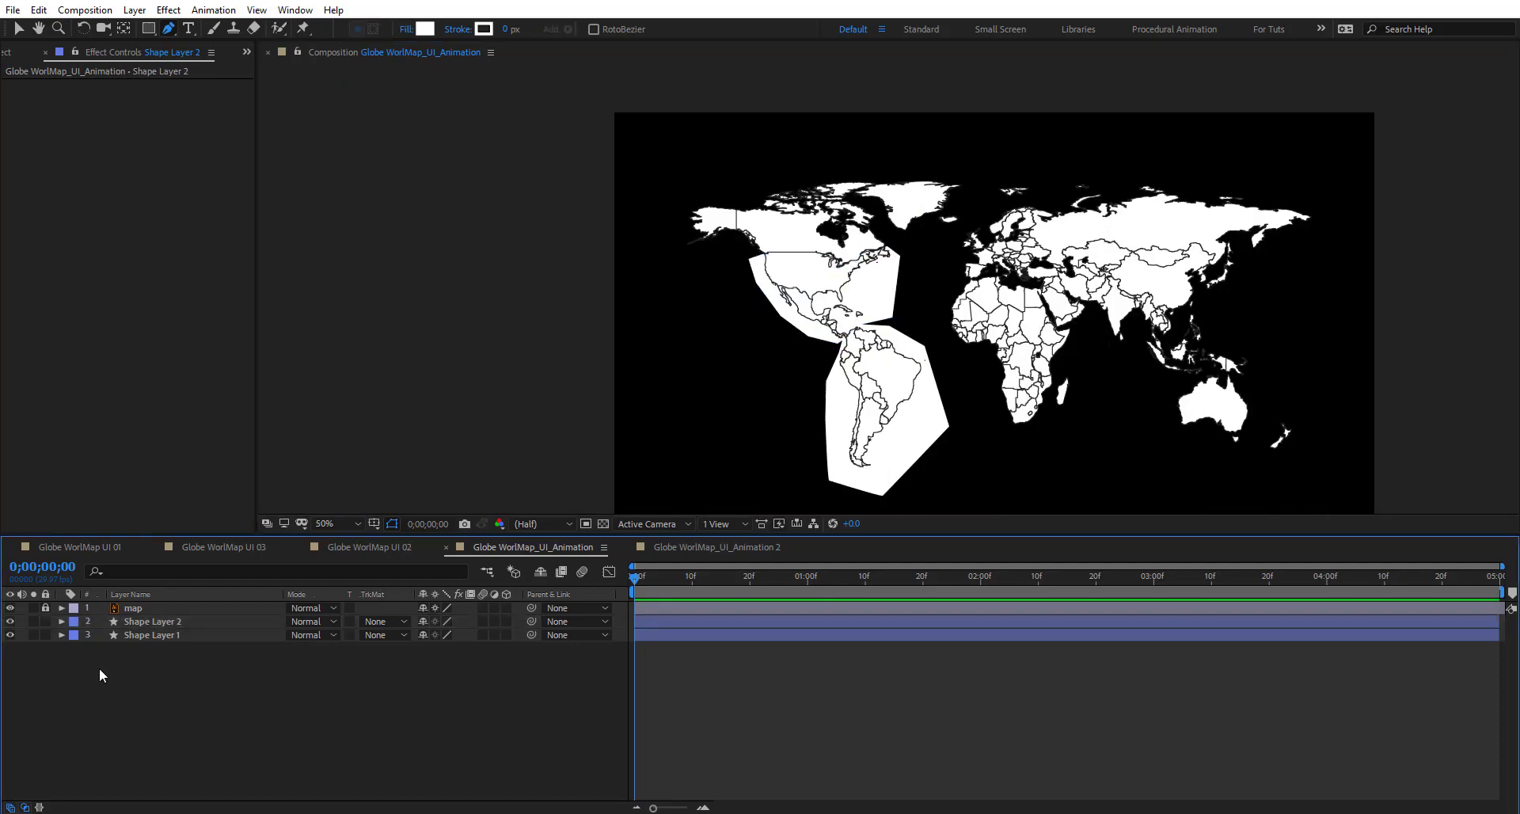
# Select the two shape layers in turn to check which map region each one covers
pyautogui.click(154, 635)
pyautogui.click(160, 622)
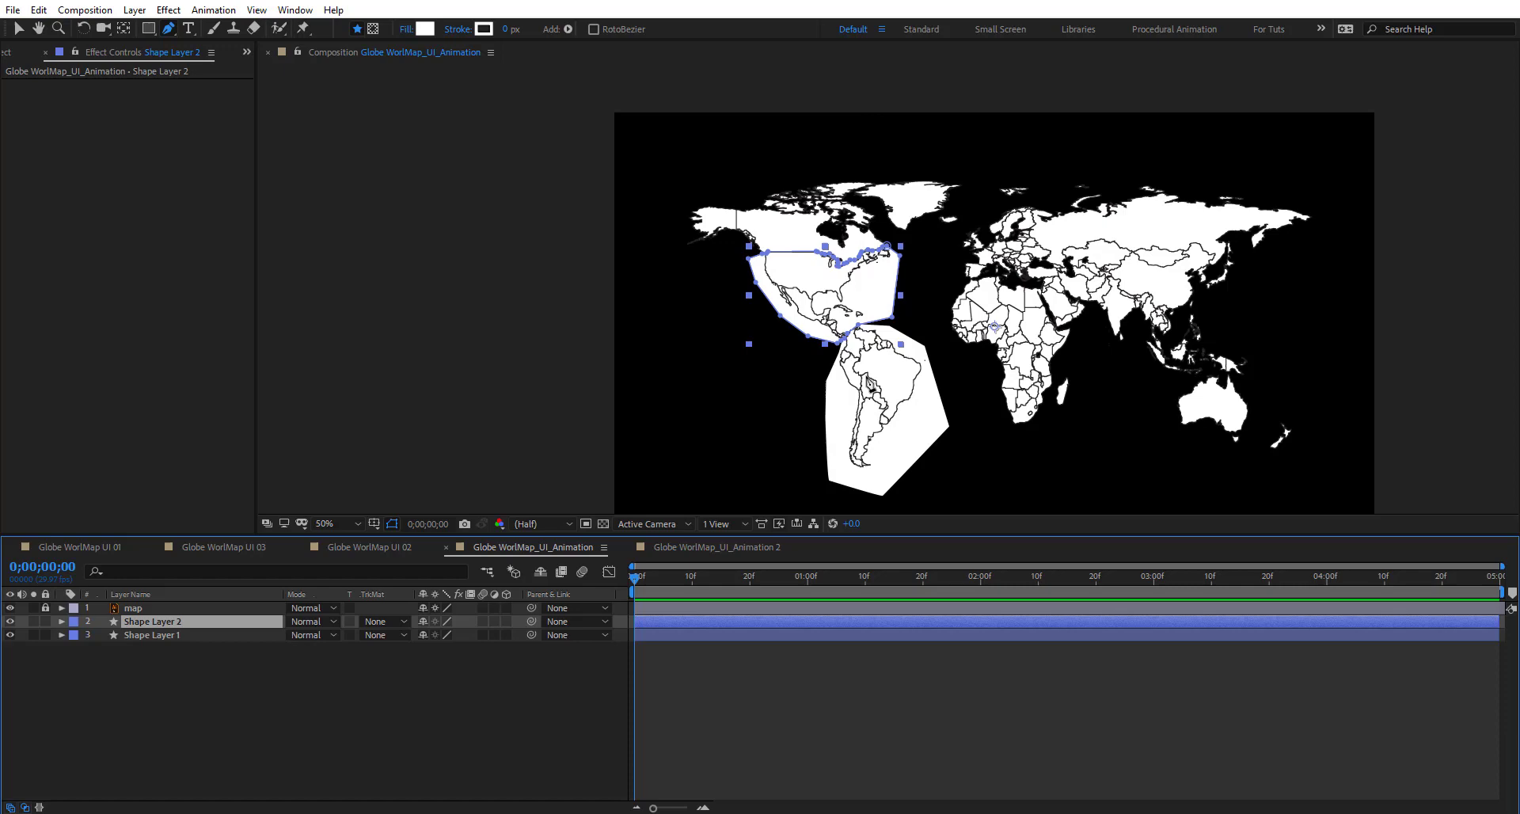
pyautogui.moveTo(806, 362); pyautogui.dragTo(720, 314)
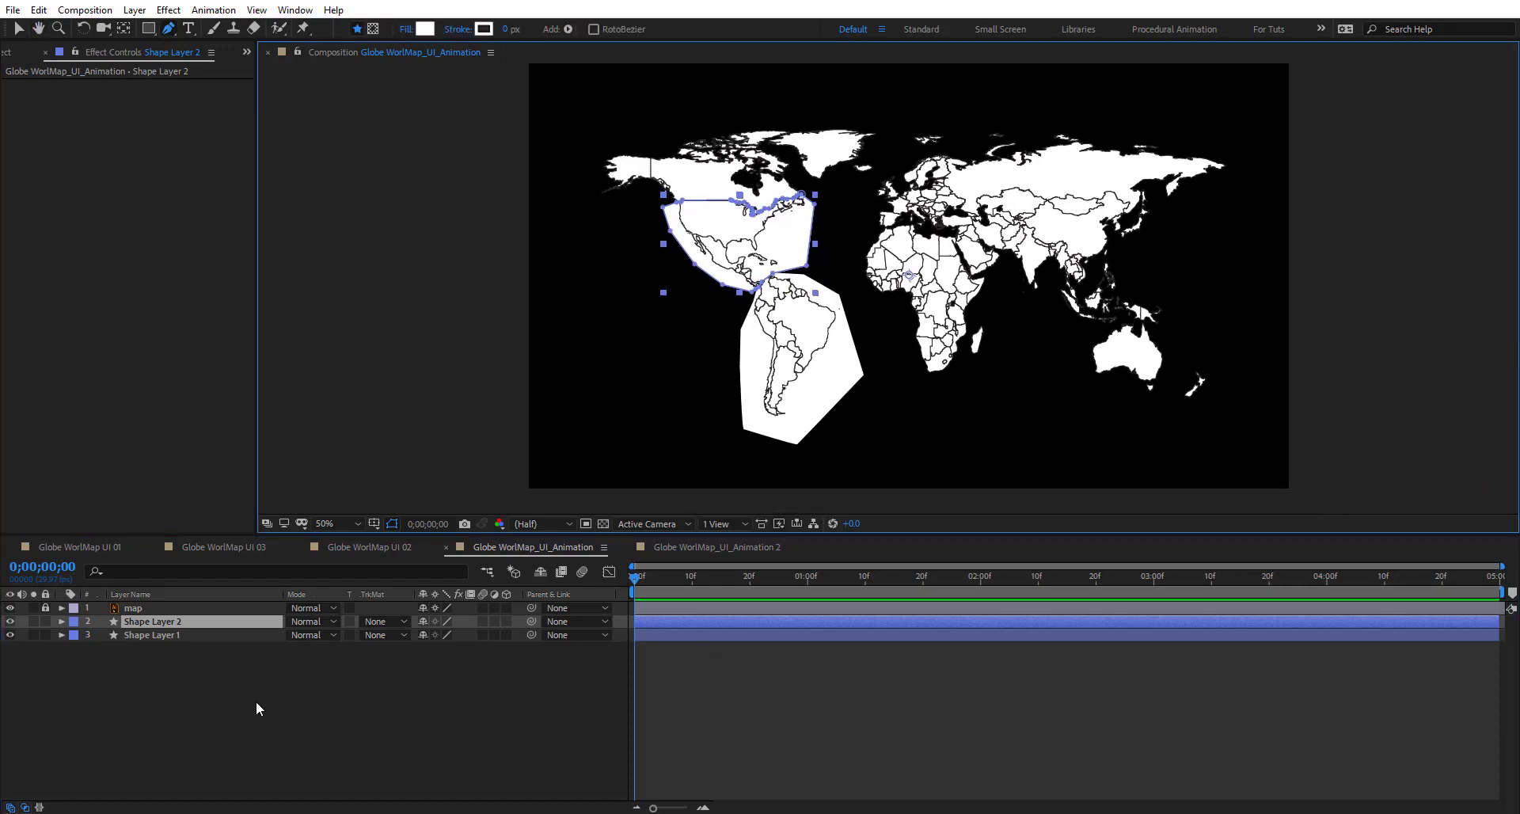
# Open the Globe WorlMap_UI_Animation 2 composition and select various shape layers to examine the regions they cover
pyautogui.click(255, 701)
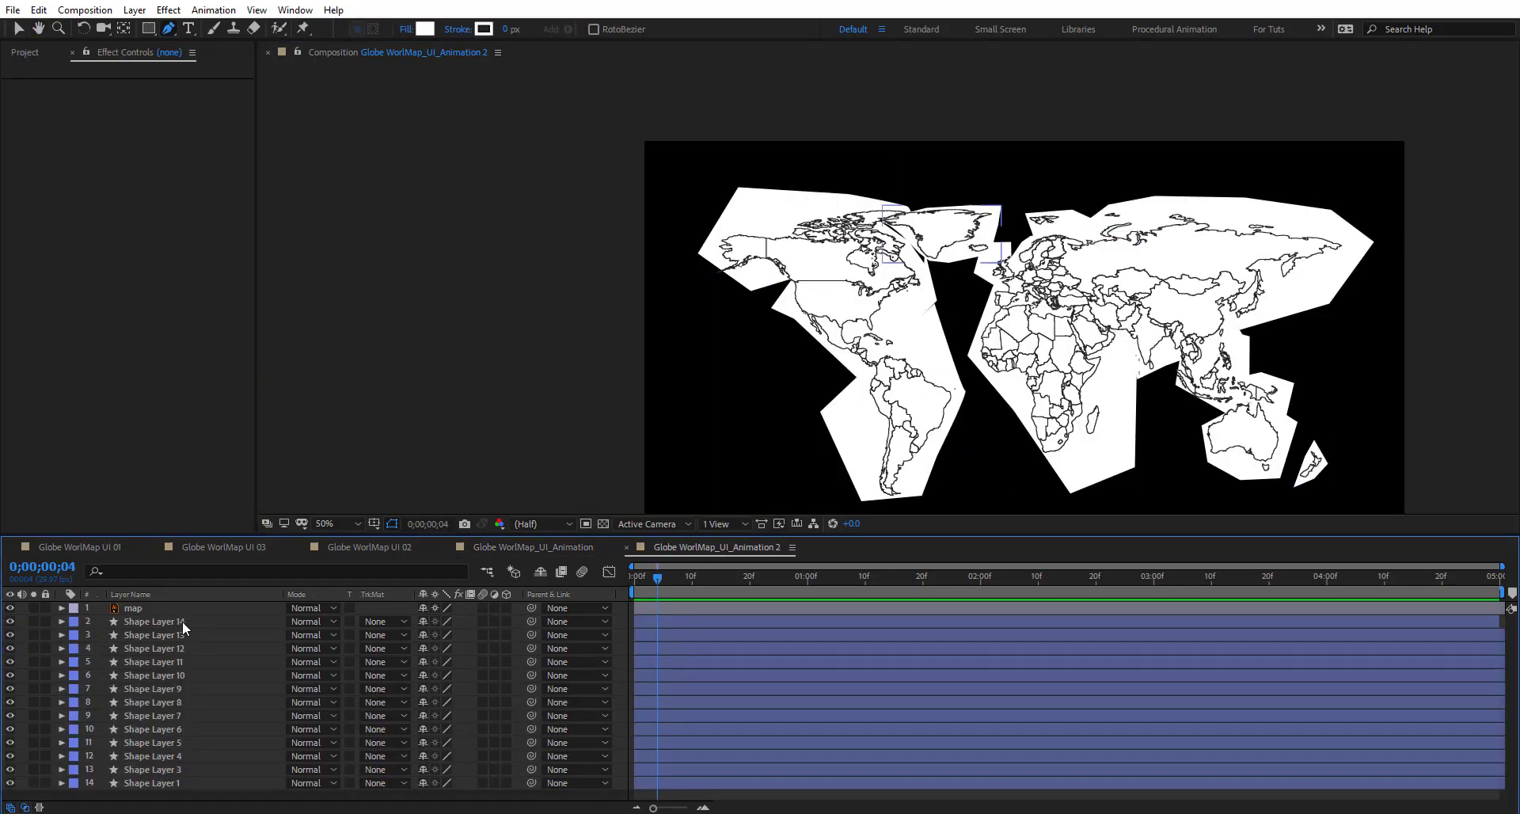
pyautogui.click(182, 621)
pyautogui.click(182, 650)
pyautogui.click(190, 691)
pyautogui.click(190, 730)
pyautogui.click(183, 769)
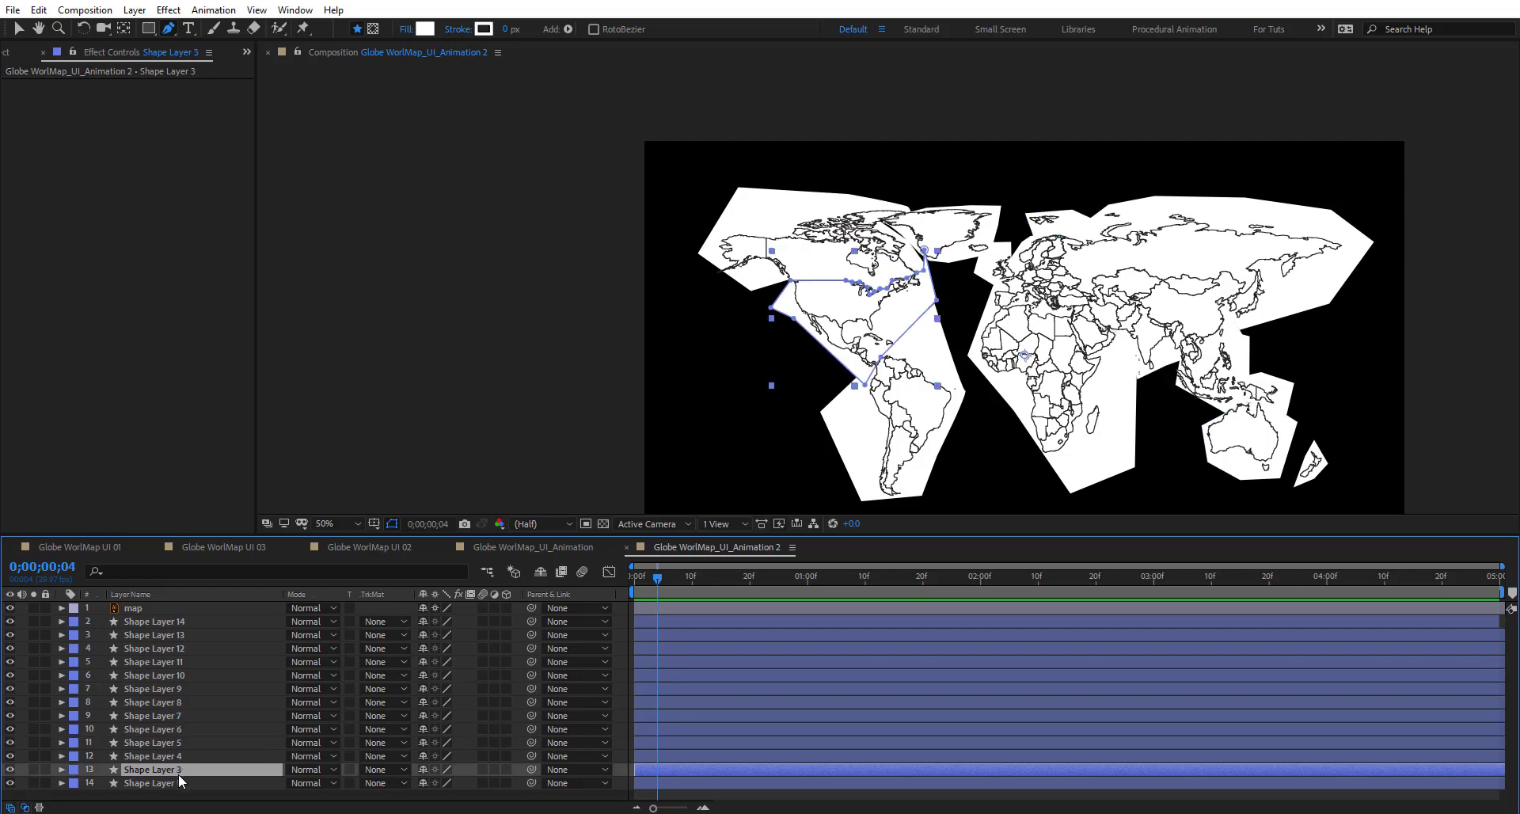
pyautogui.click(178, 729)
pyautogui.click(182, 674)
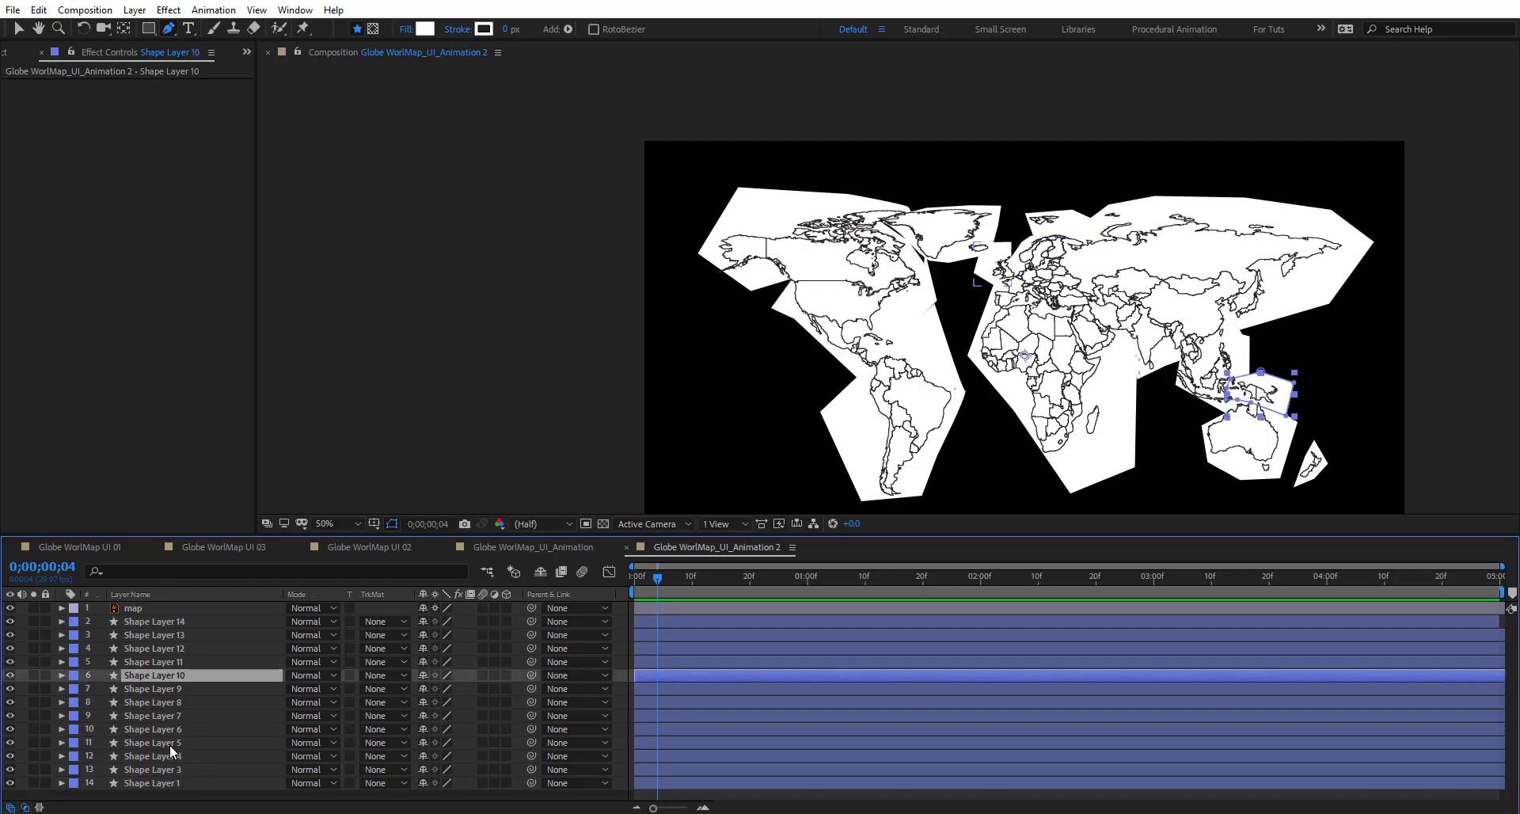
pyautogui.click(169, 745)
pyautogui.click(155, 664)
# Solo Shape Layer 14 and set an opacity keyframe of 0% at 0;00;00;00
pyautogui.click(152, 625)
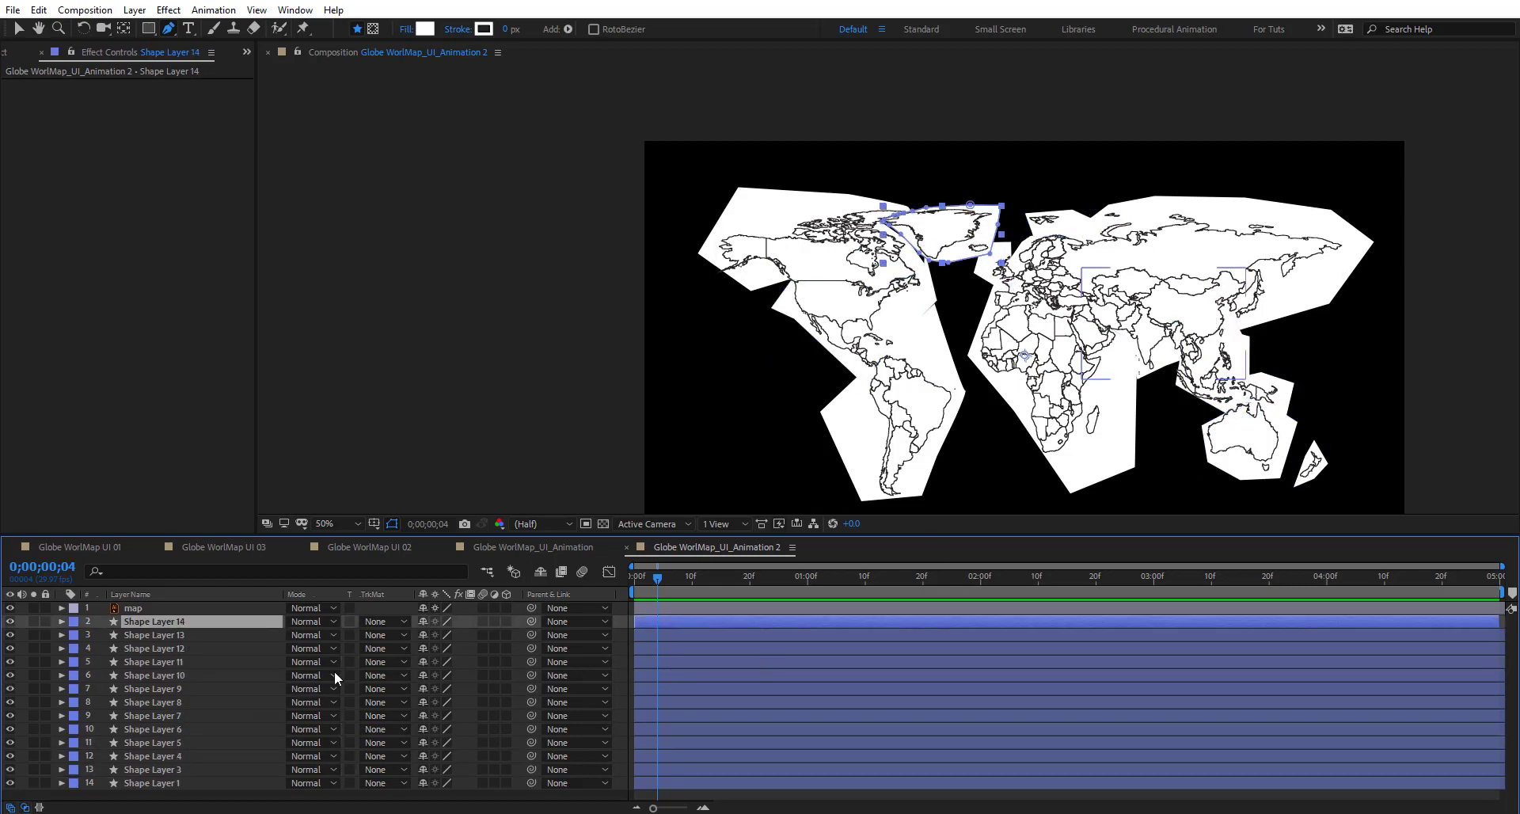
pyautogui.moveTo(659, 579); pyautogui.dragTo(631, 582)
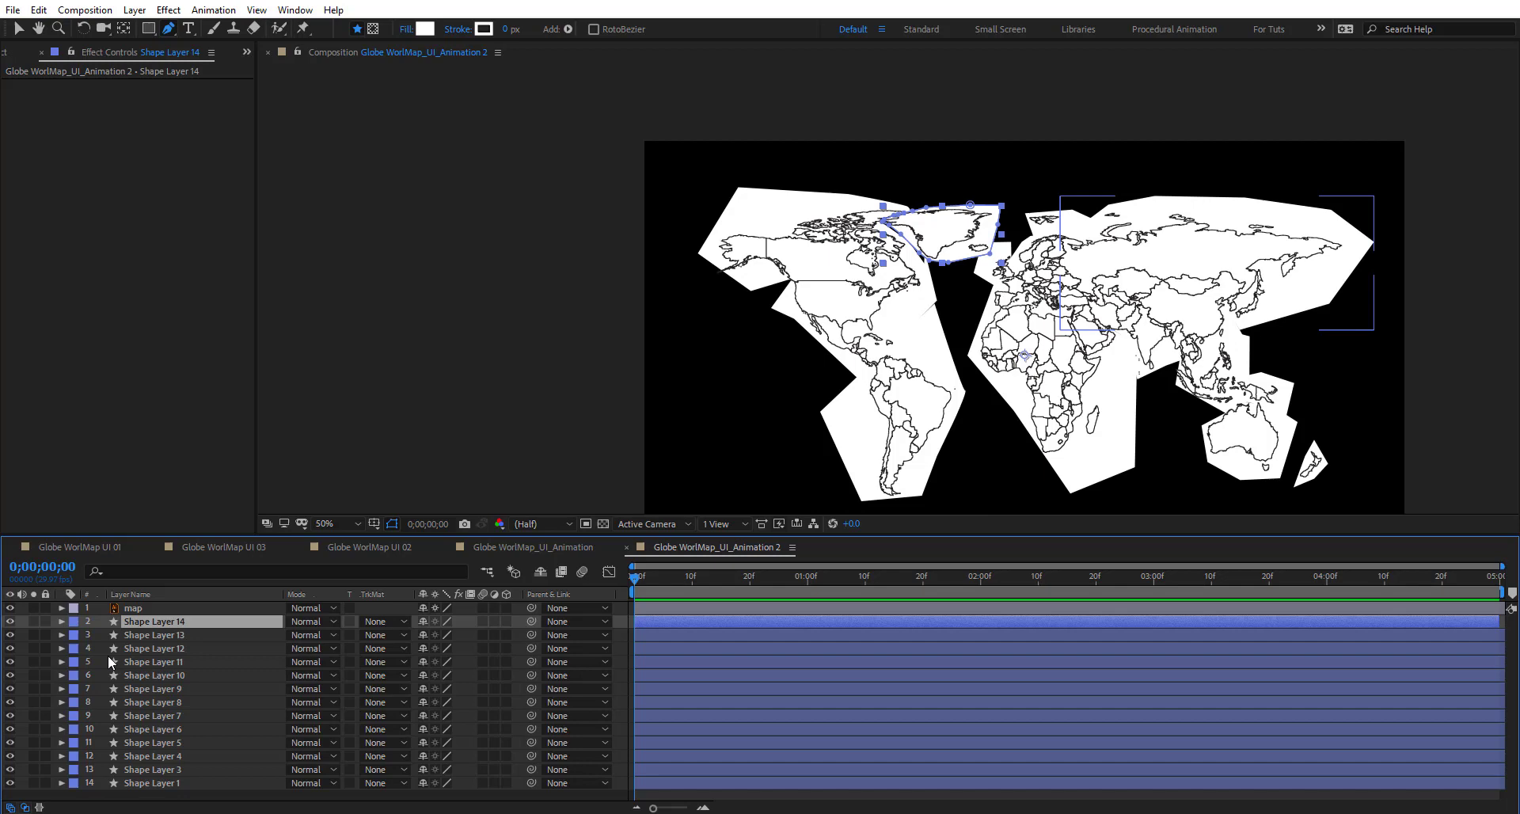
pyautogui.press('t')
pyautogui.click(33, 622)
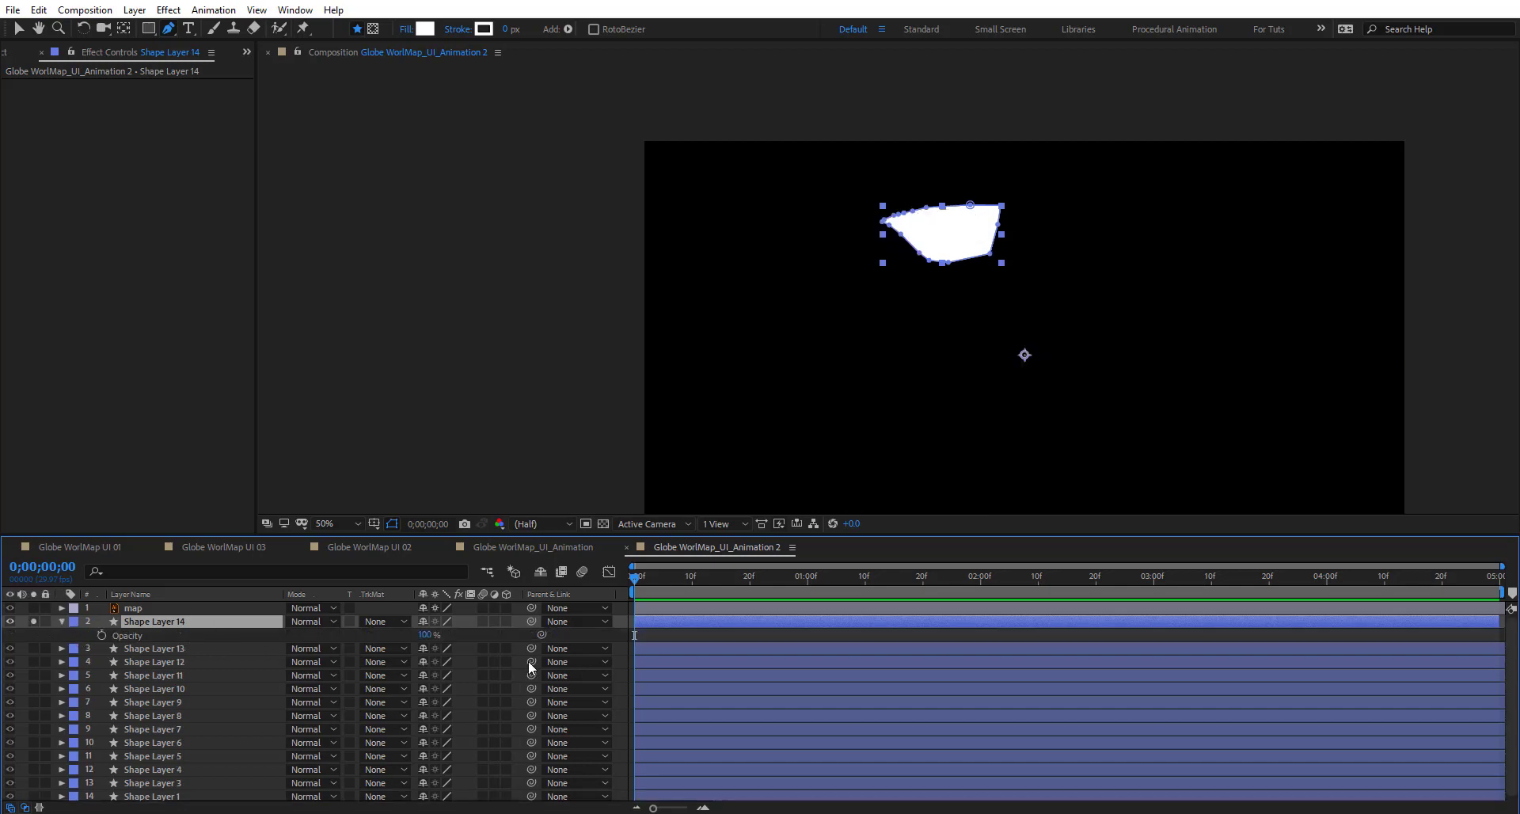
pyautogui.click(101, 635)
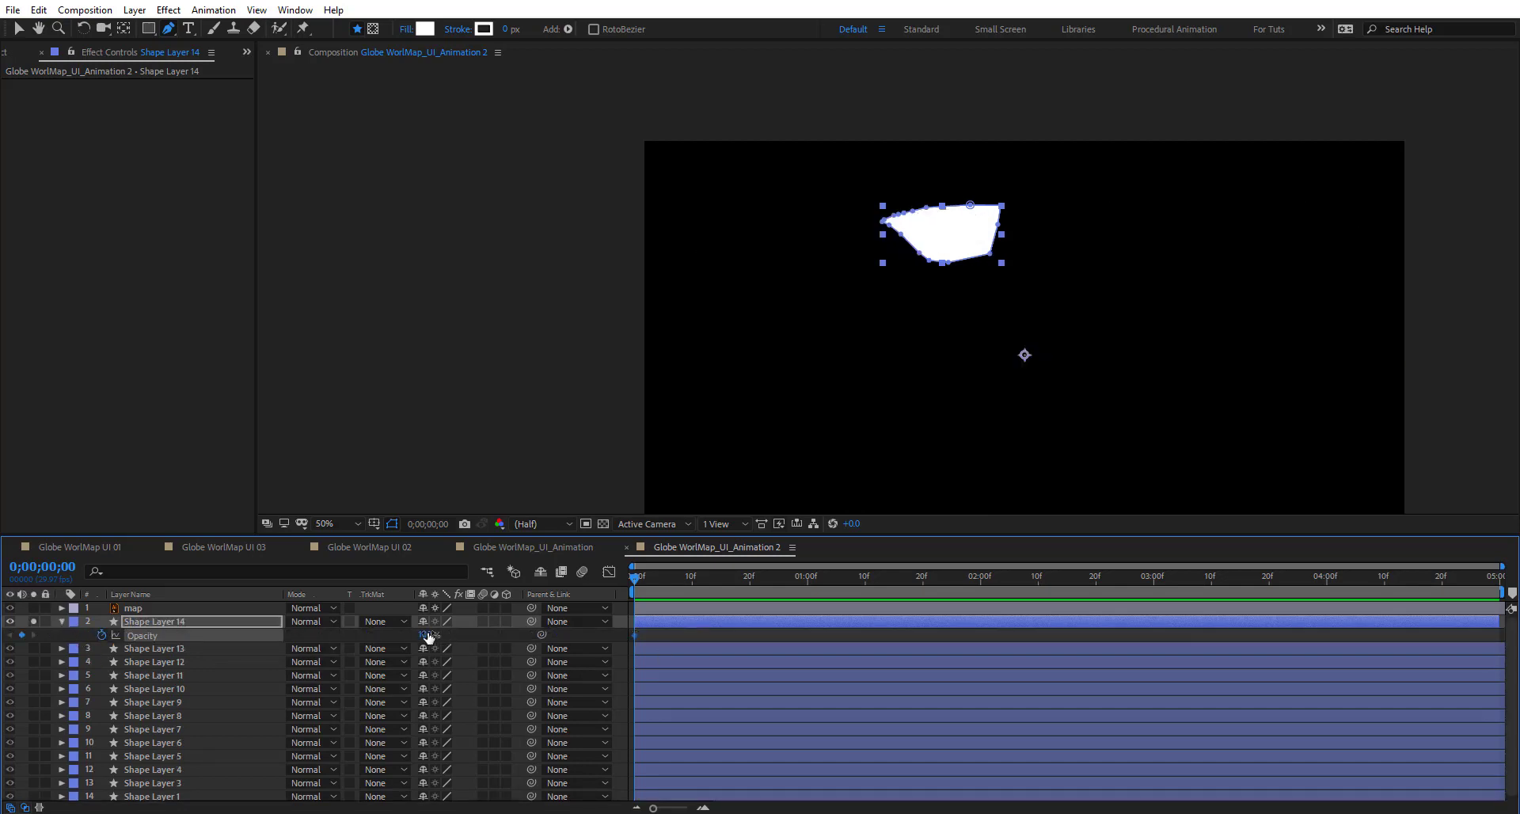
pyautogui.moveTo(425, 635); pyautogui.dragTo(242, 633)
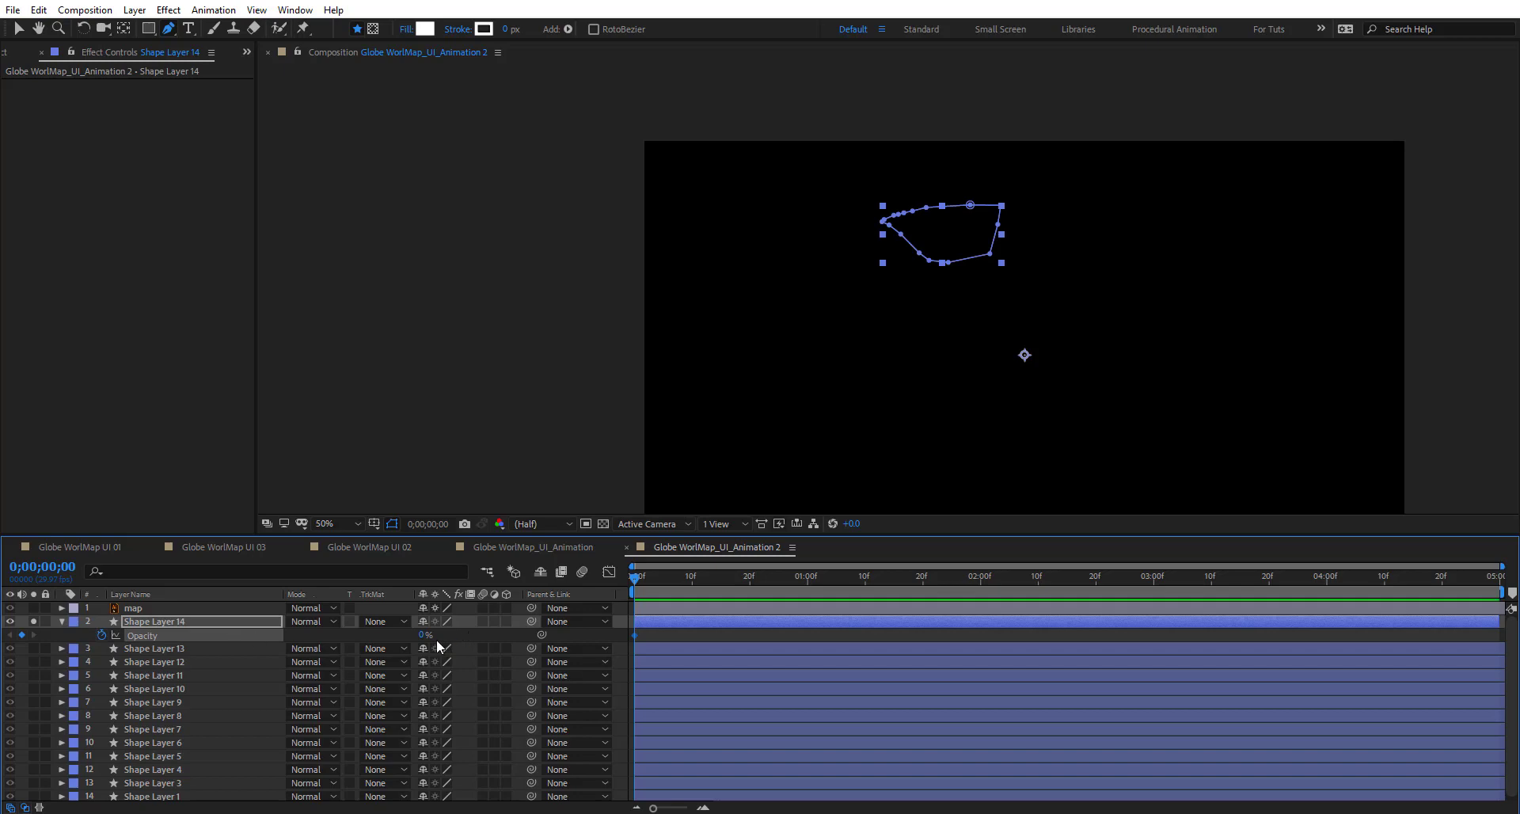
# Add opacity keyframes to Shape Layer 14 of about 62% at 0;00;00;03 and 10% at 0;00;00;05
pyautogui.press('pagedown')
pyautogui.press('pagedown')
pyautogui.moveTo(423, 635); pyautogui.dragTo(473, 640)
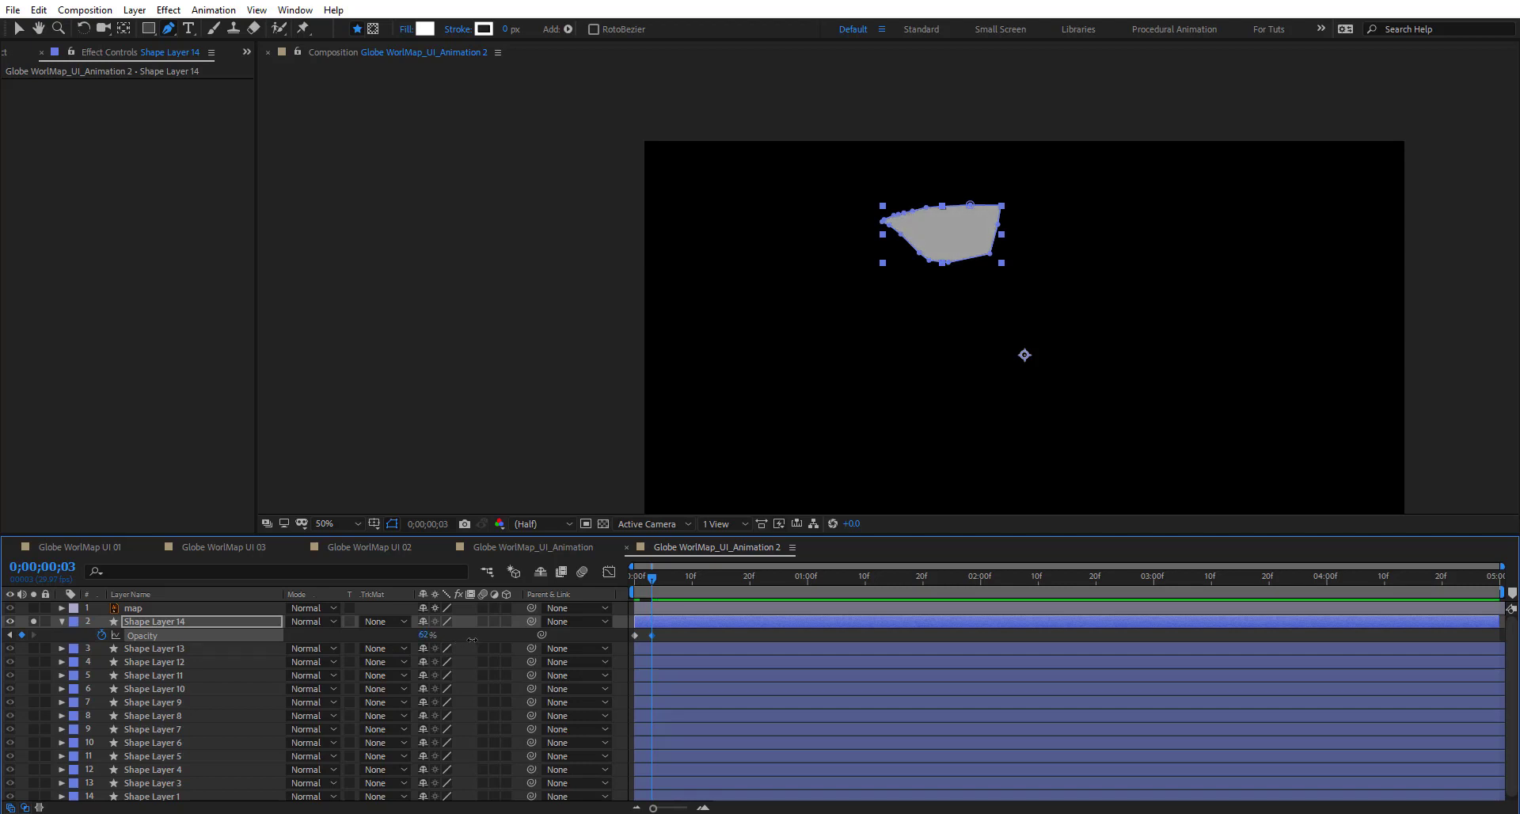
pyautogui.press('pagedown')
pyautogui.press('pagedown')
pyautogui.moveTo(424, 642); pyautogui.dragTo(379, 636)
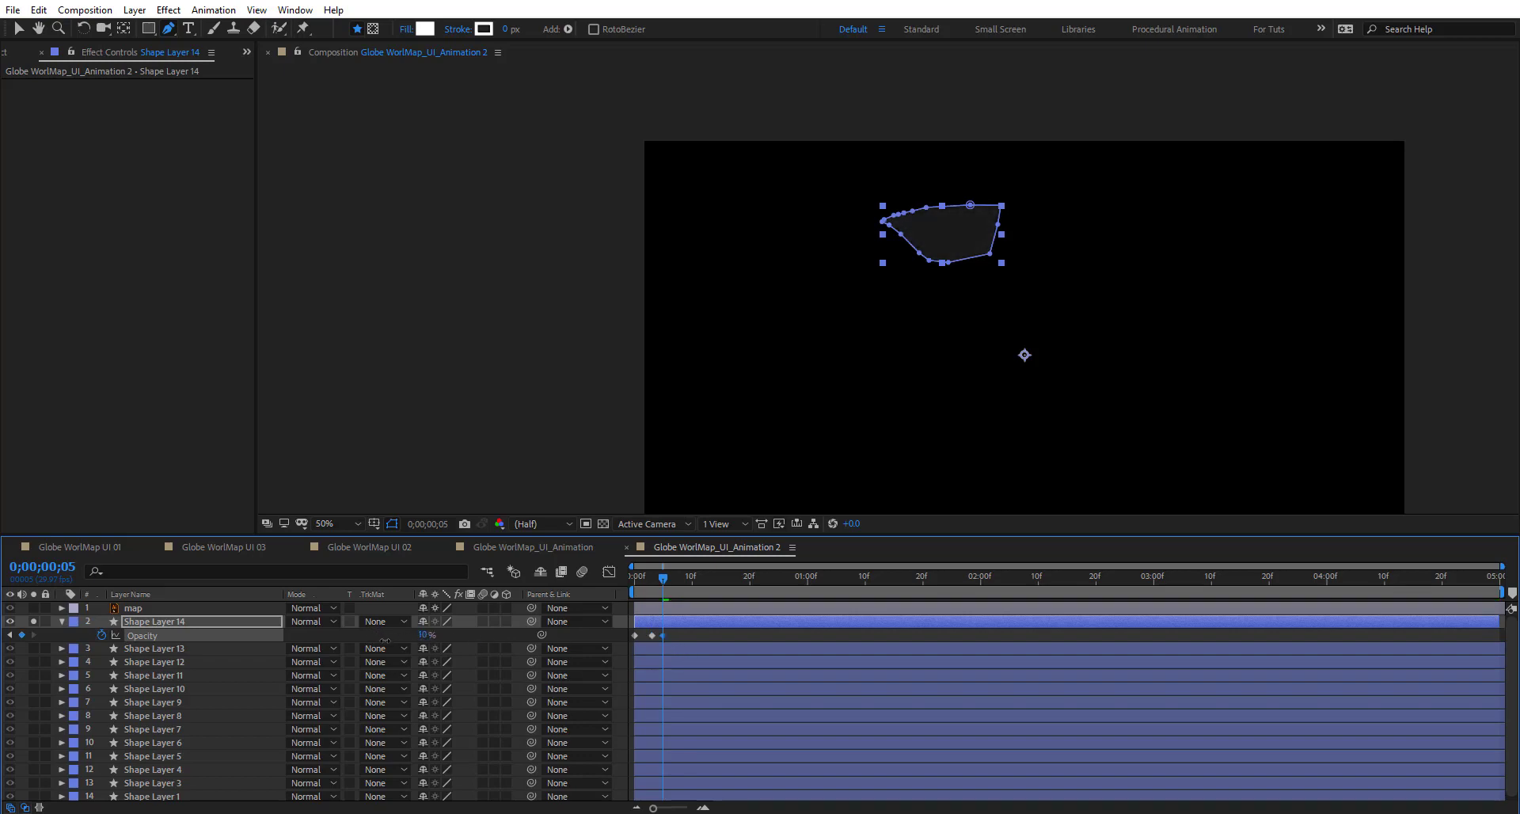
# Add a 100% opacity keyframe to Shape Layer 14 at 0;00;00;11 and deselect the layer
pyautogui.press('pagedown')
pyautogui.press('pagedown')
pyautogui.press('pagedown')
pyautogui.press('pagedown')
pyautogui.press('pagedown')
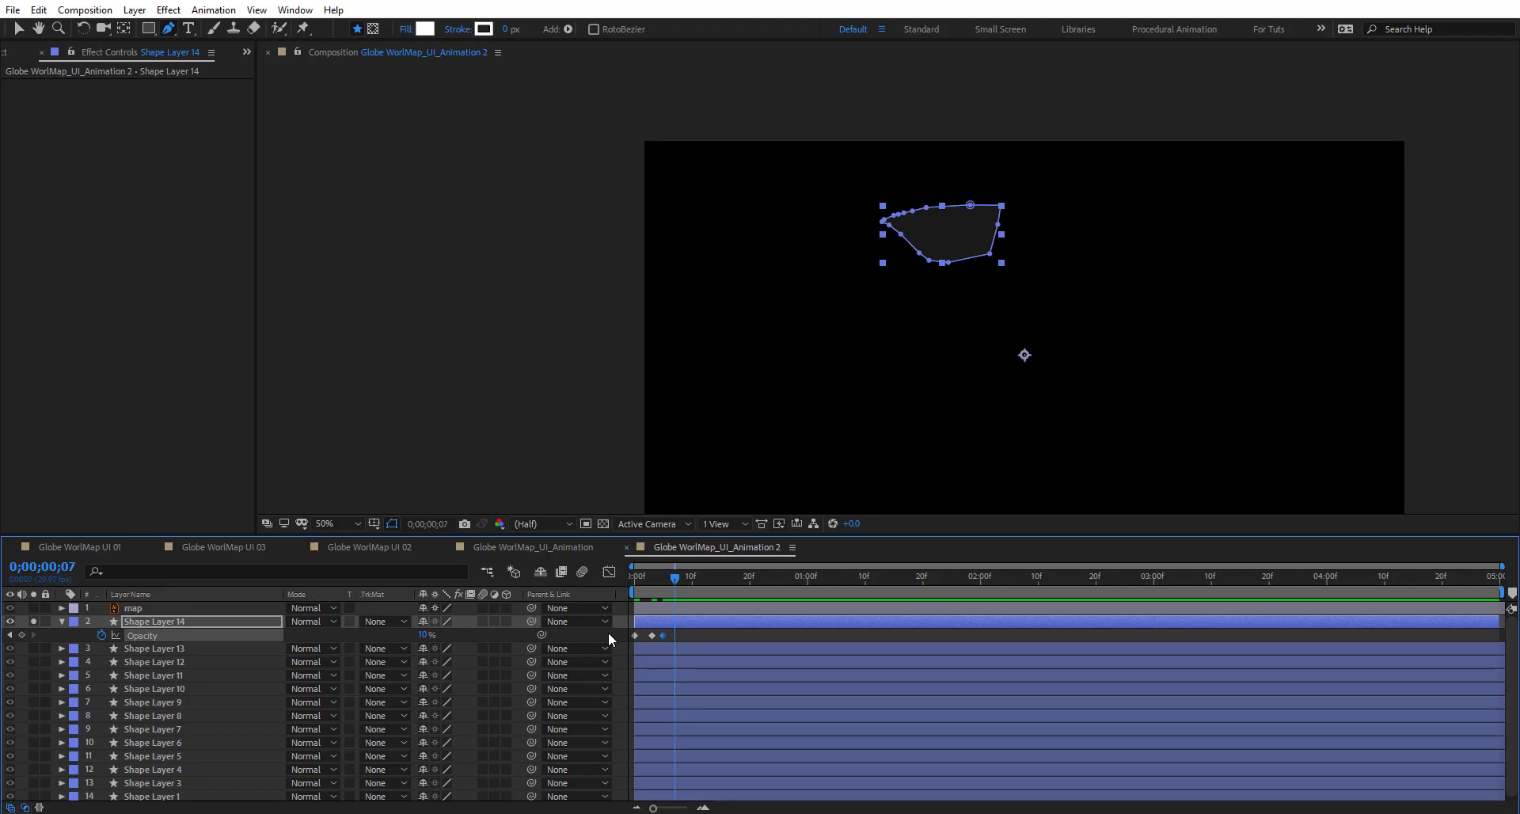
pyautogui.press('pagedown')
pyautogui.moveTo(424, 635); pyautogui.dragTo(499, 635)
pyautogui.click(763, 635)
# End the work area at about 0;00;02;04, preview Shape Layer 14's opacity flicker, and fit the frame to the viewer
pyautogui.moveTo(750, 584); pyautogui.dragTo(1004, 606)
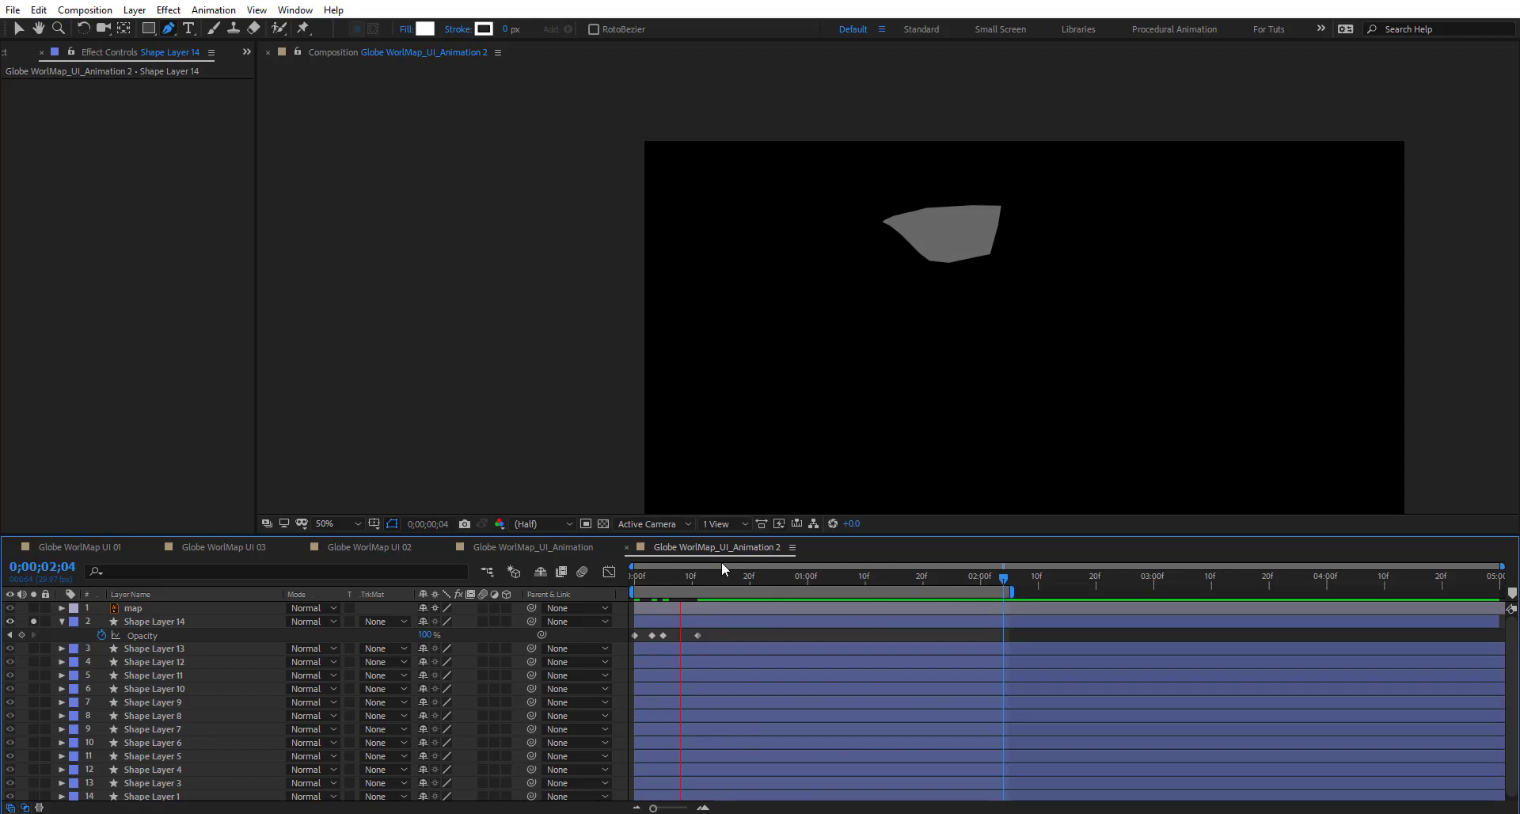
pyautogui.press('space')
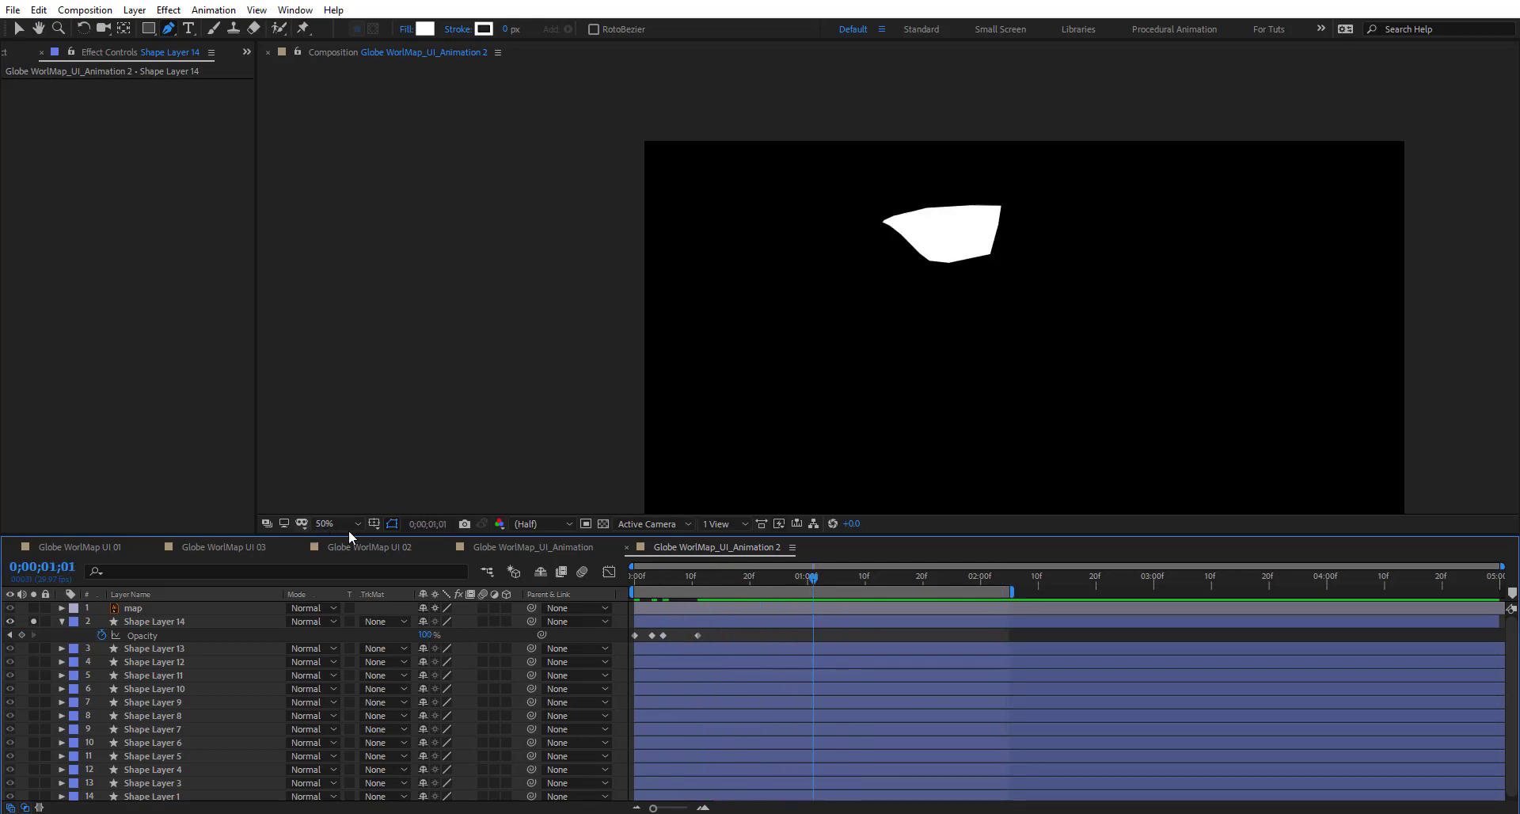
pyautogui.click(346, 524)
pyautogui.click(369, 550)
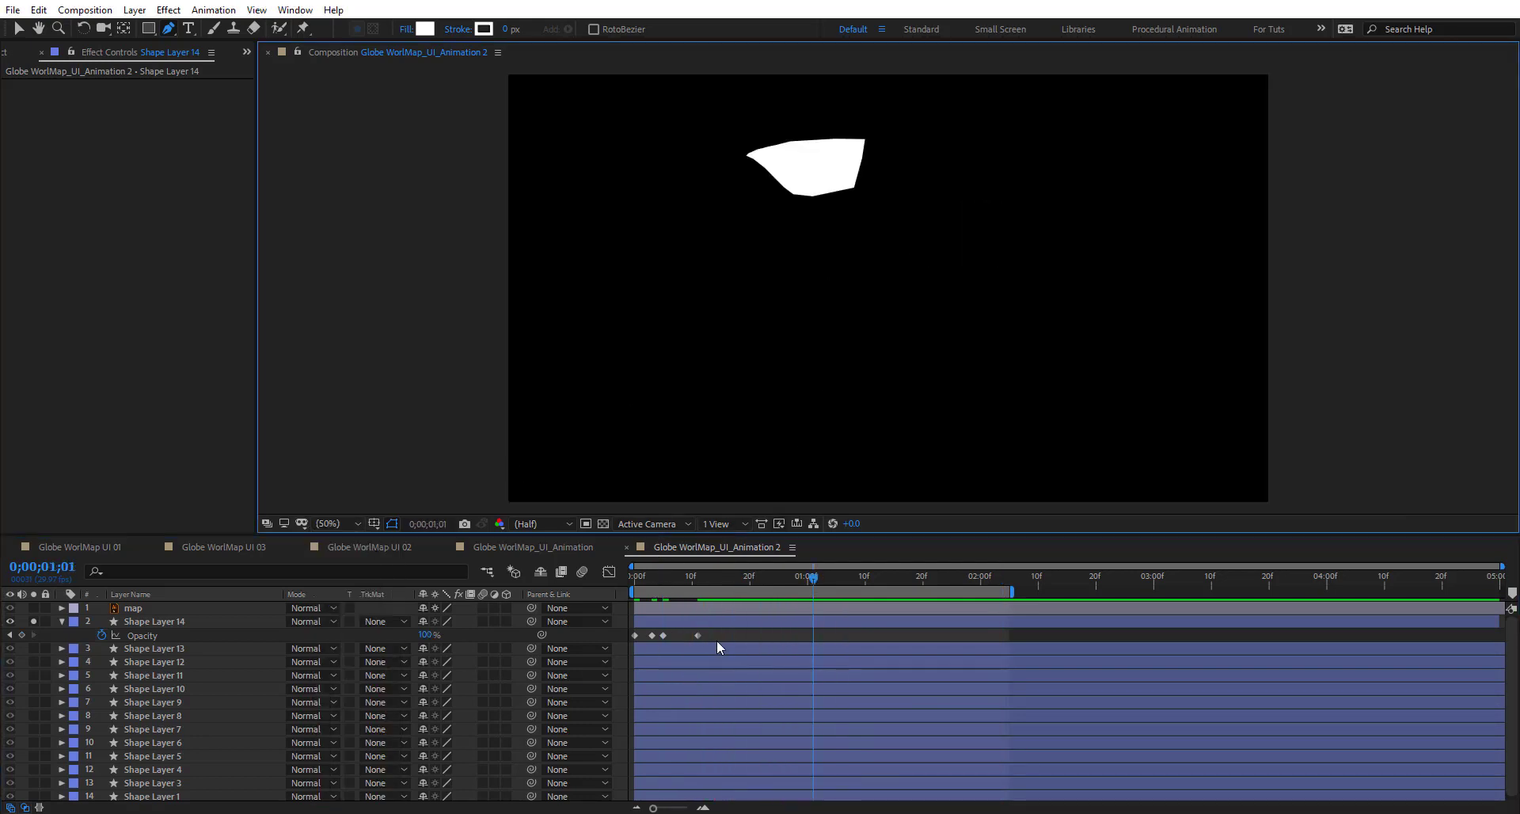
# Copy Shape Layer 14's four opacity keyframes onto all the other shape layers, starting at 0;00;00;00
pyautogui.moveTo(719, 633); pyautogui.dragTo(613, 646)
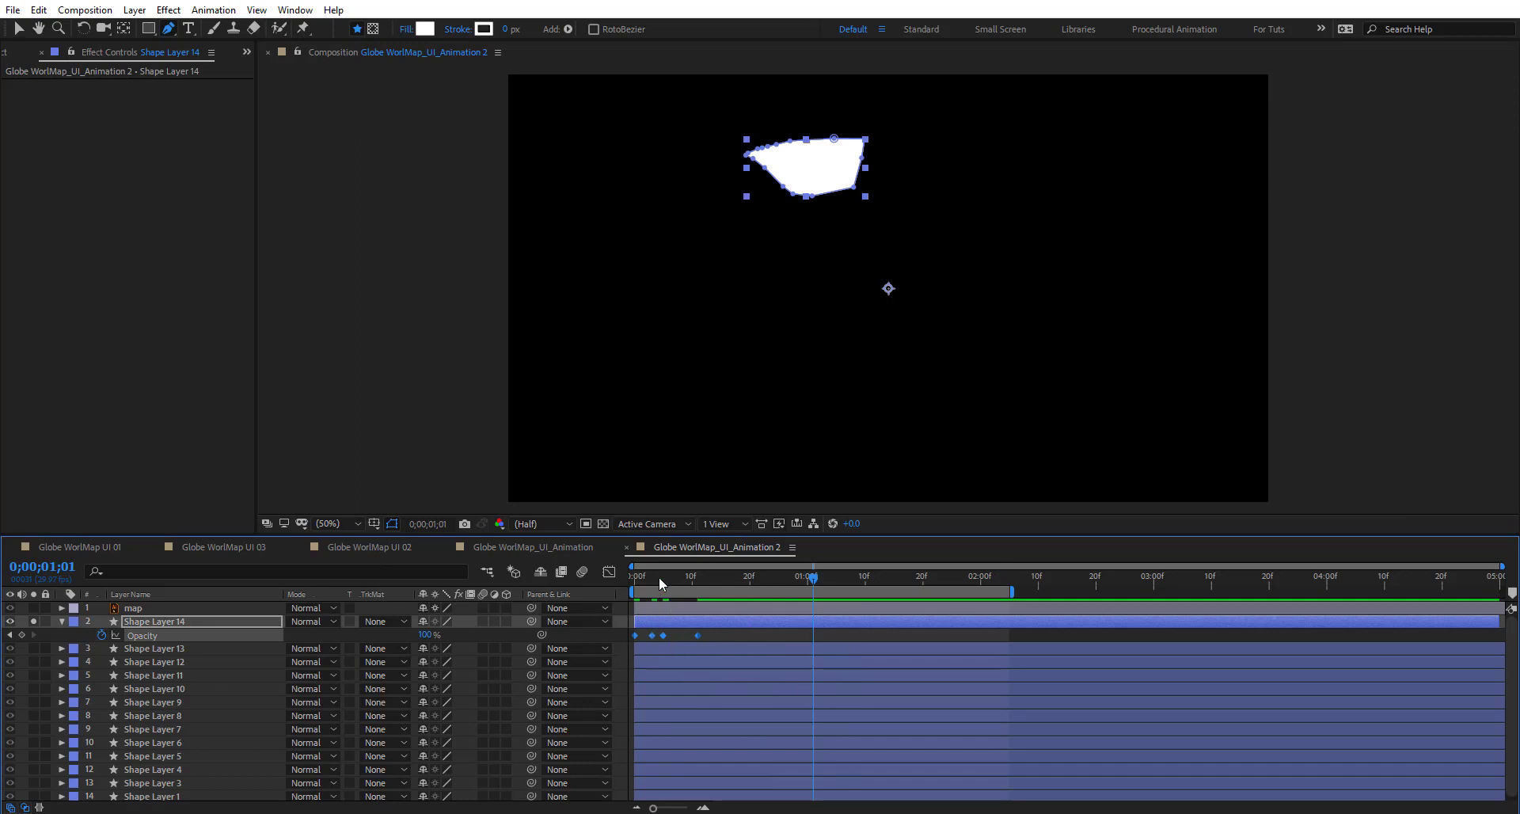
pyautogui.moveTo(659, 576); pyautogui.dragTo(626, 576)
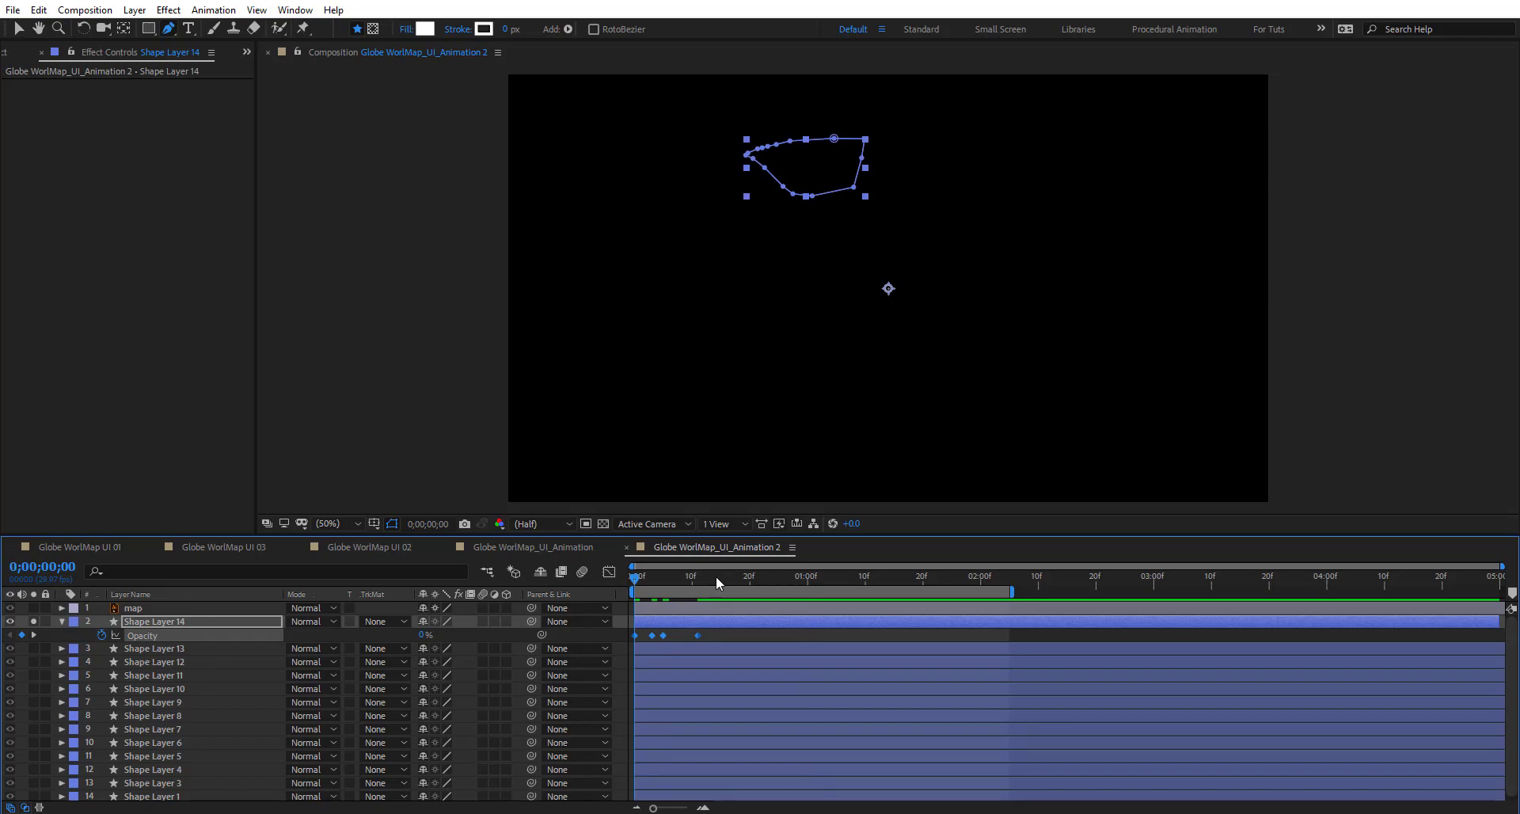
pyautogui.click(158, 652)
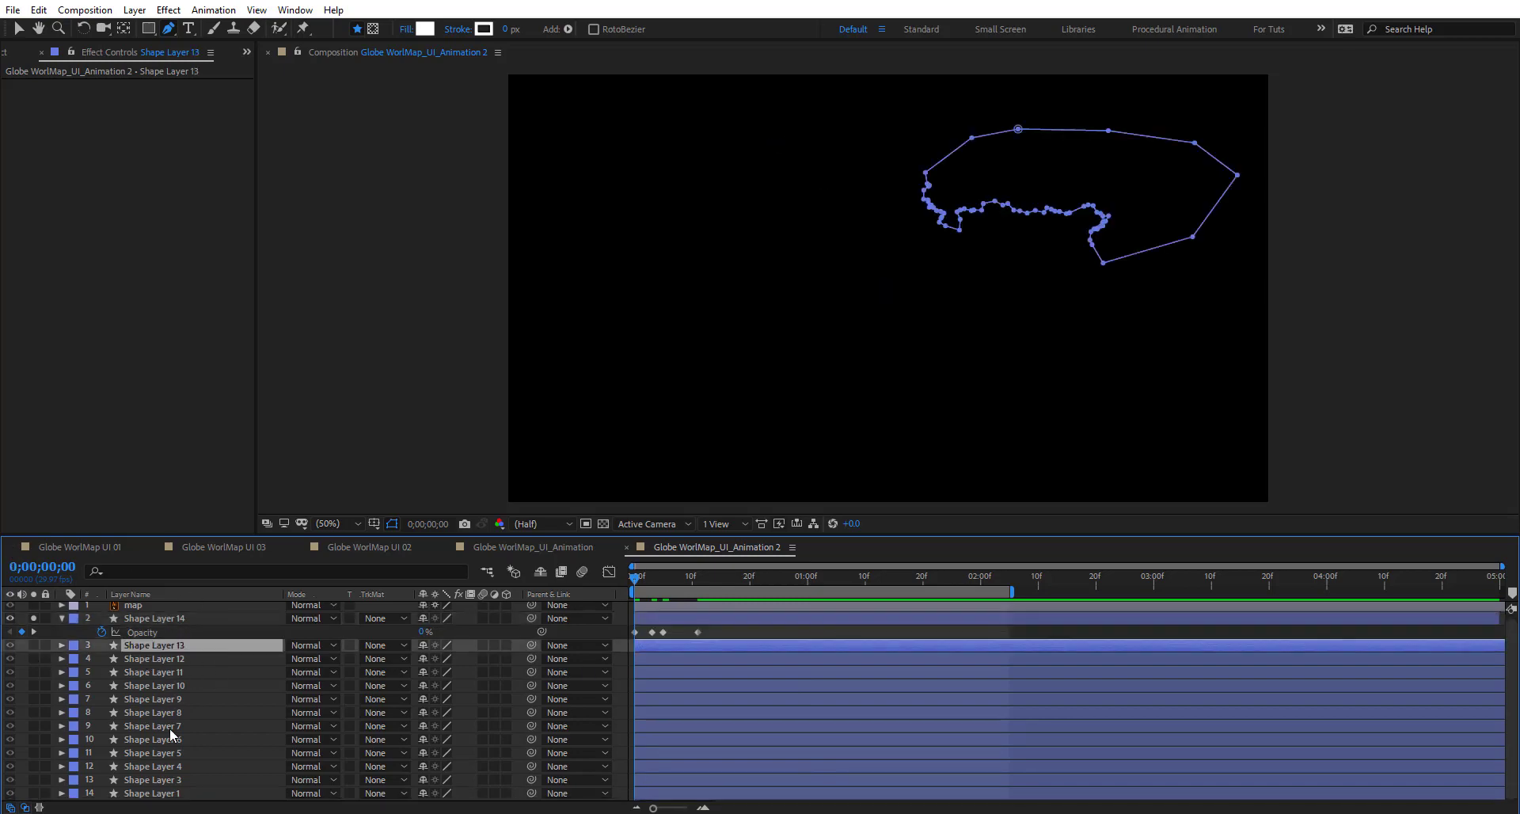
pyautogui.keyDown('shift'); pyautogui.click(164, 797); pyautogui.keyUp('shift')
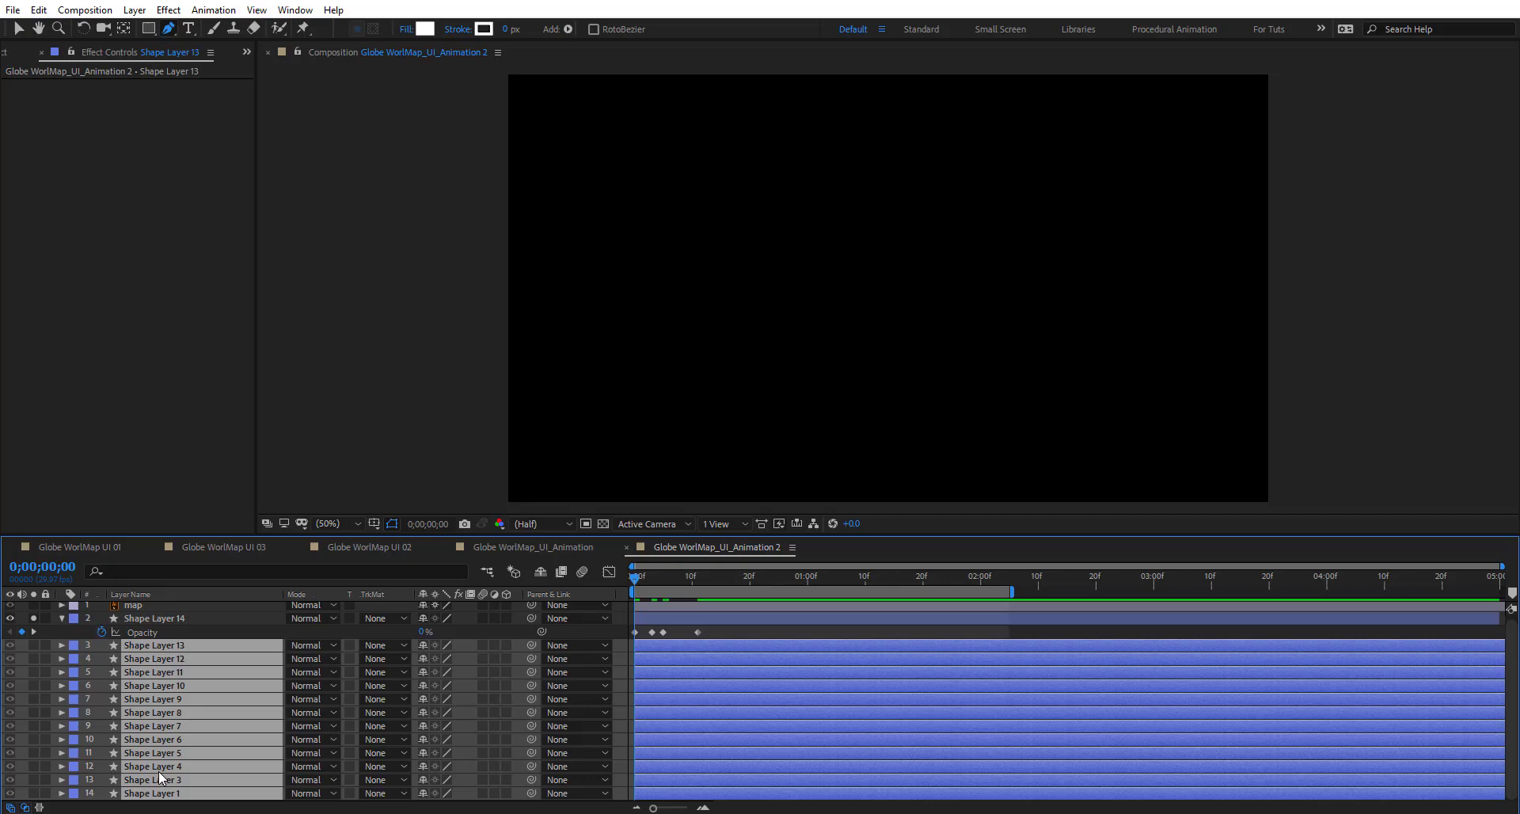
pyautogui.press('t')
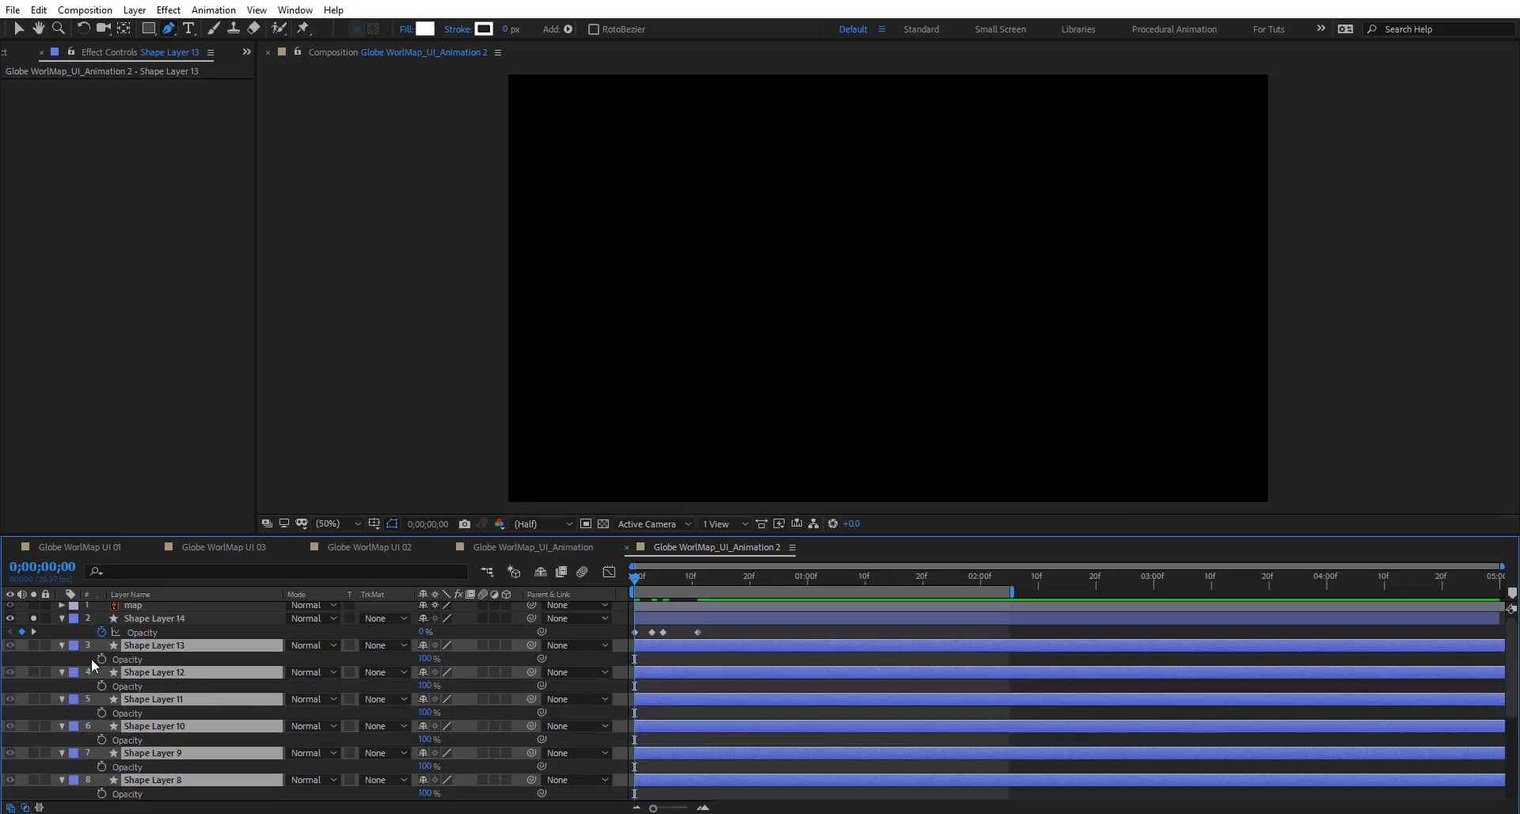
pyautogui.click(148, 660)
pyautogui.moveTo(77, 654); pyautogui.dragTo(228, 786)
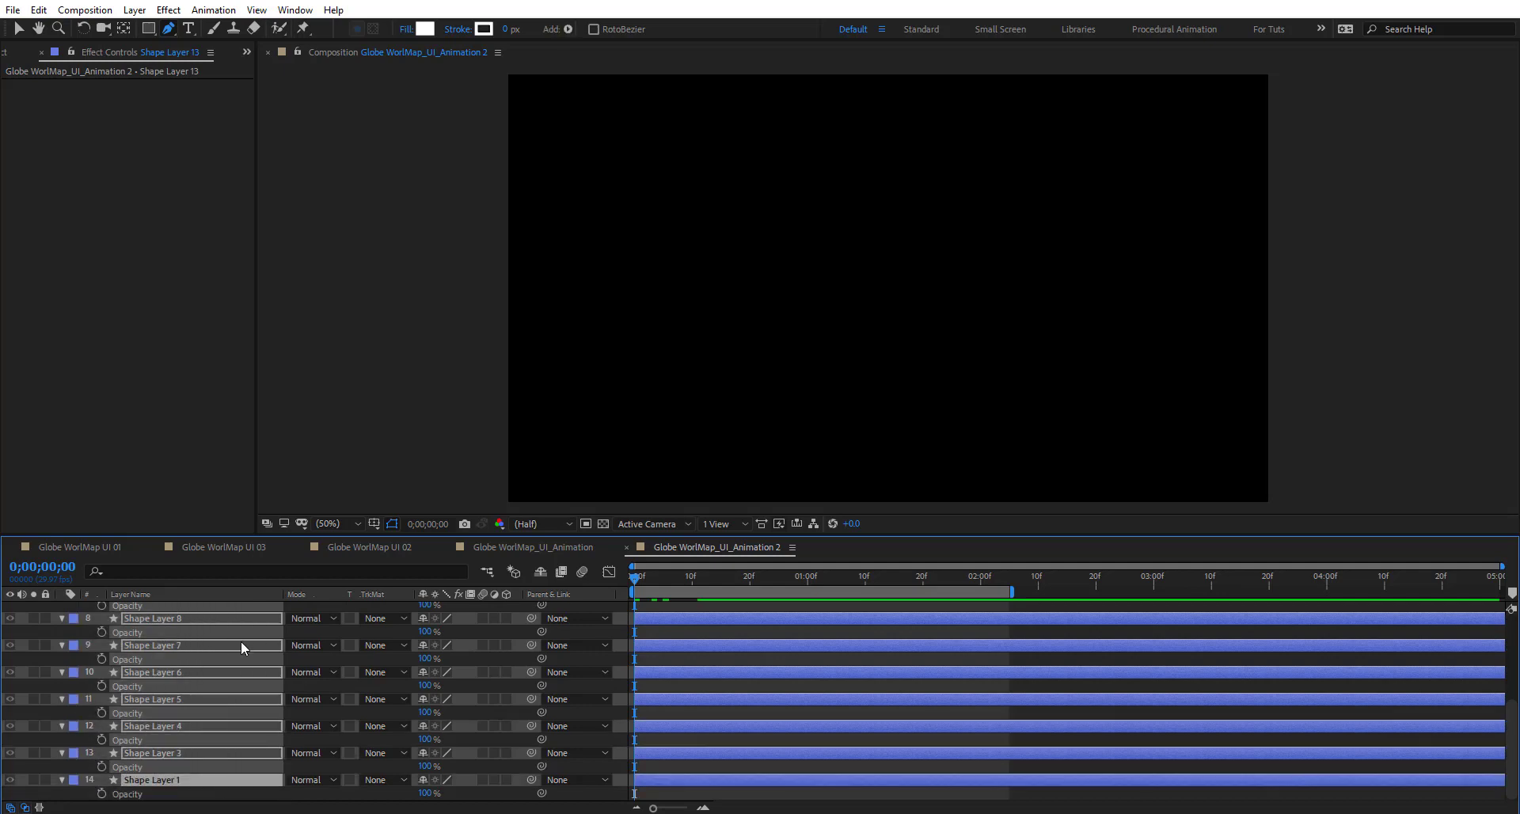
pyautogui.hotkey('ctrl', 'v')
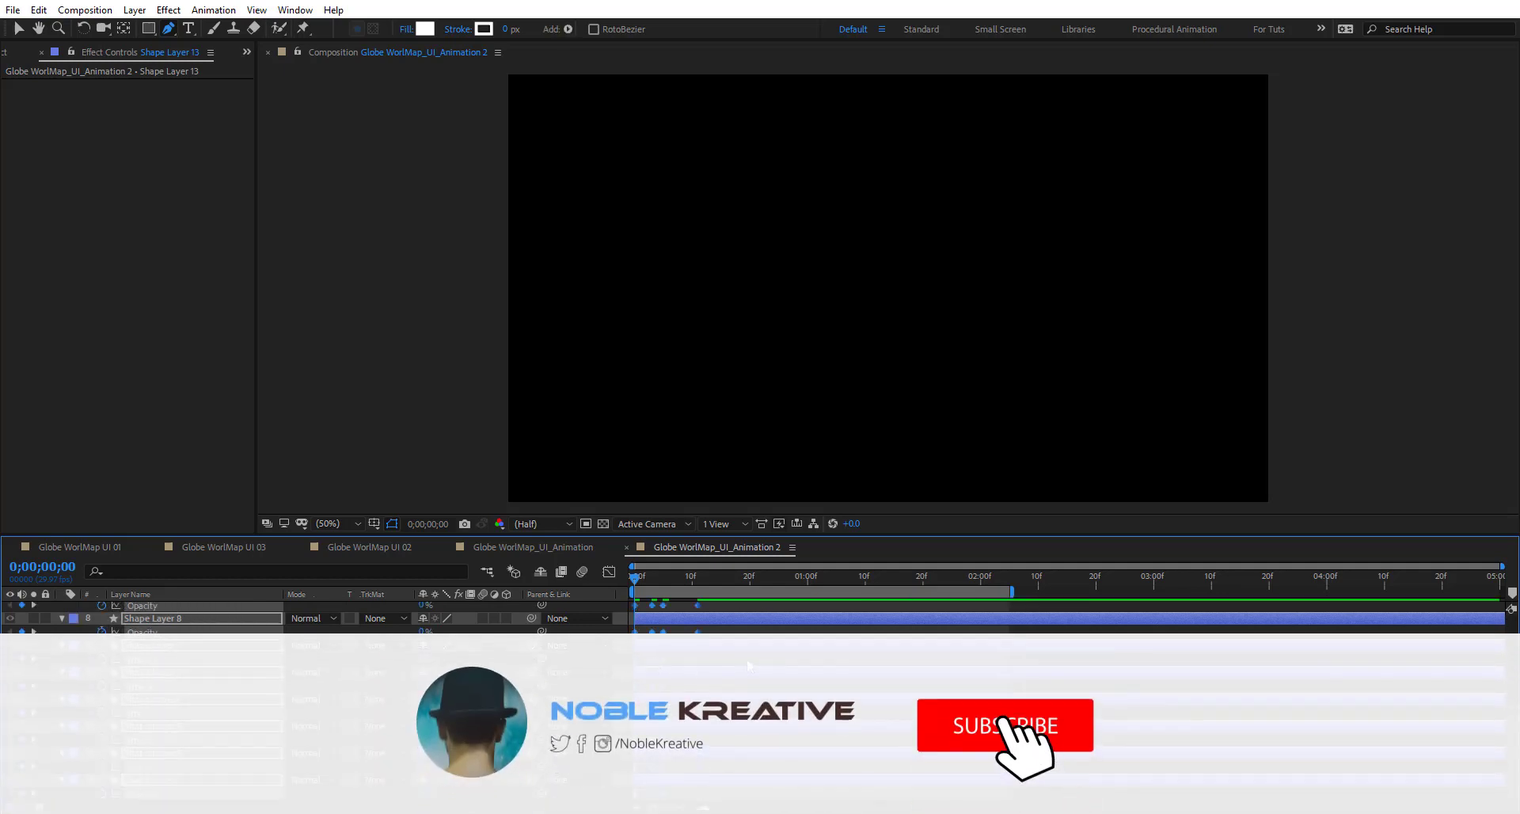
# Turn off solo for Shape Layer 14 and scrub through the opening frames to check all regions
pyautogui.moveTo(643, 583); pyautogui.dragTo(695, 586)
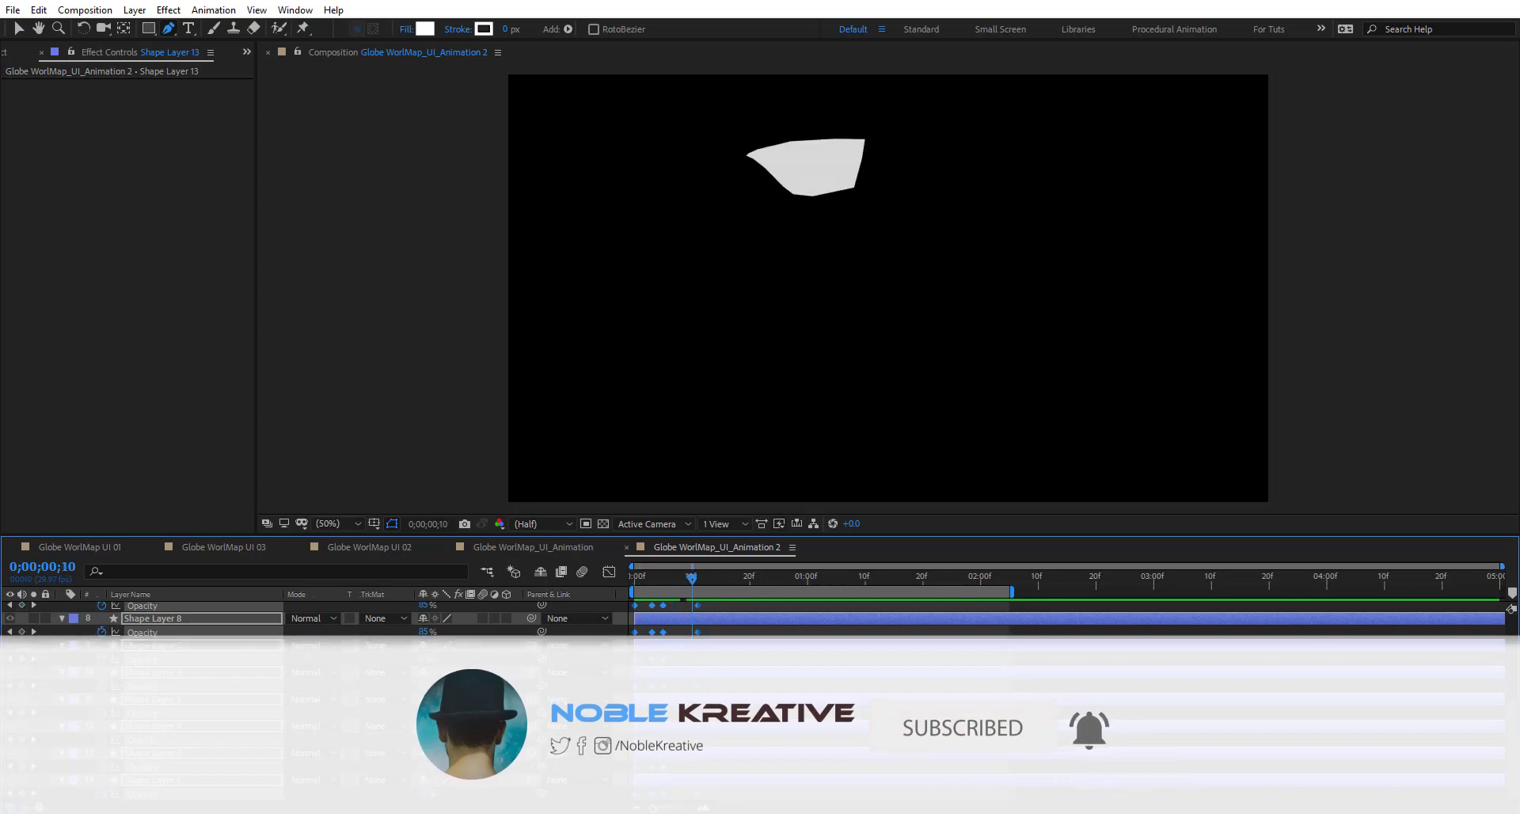
pyautogui.scroll(3, 133, 632)
pyautogui.click(33, 623)
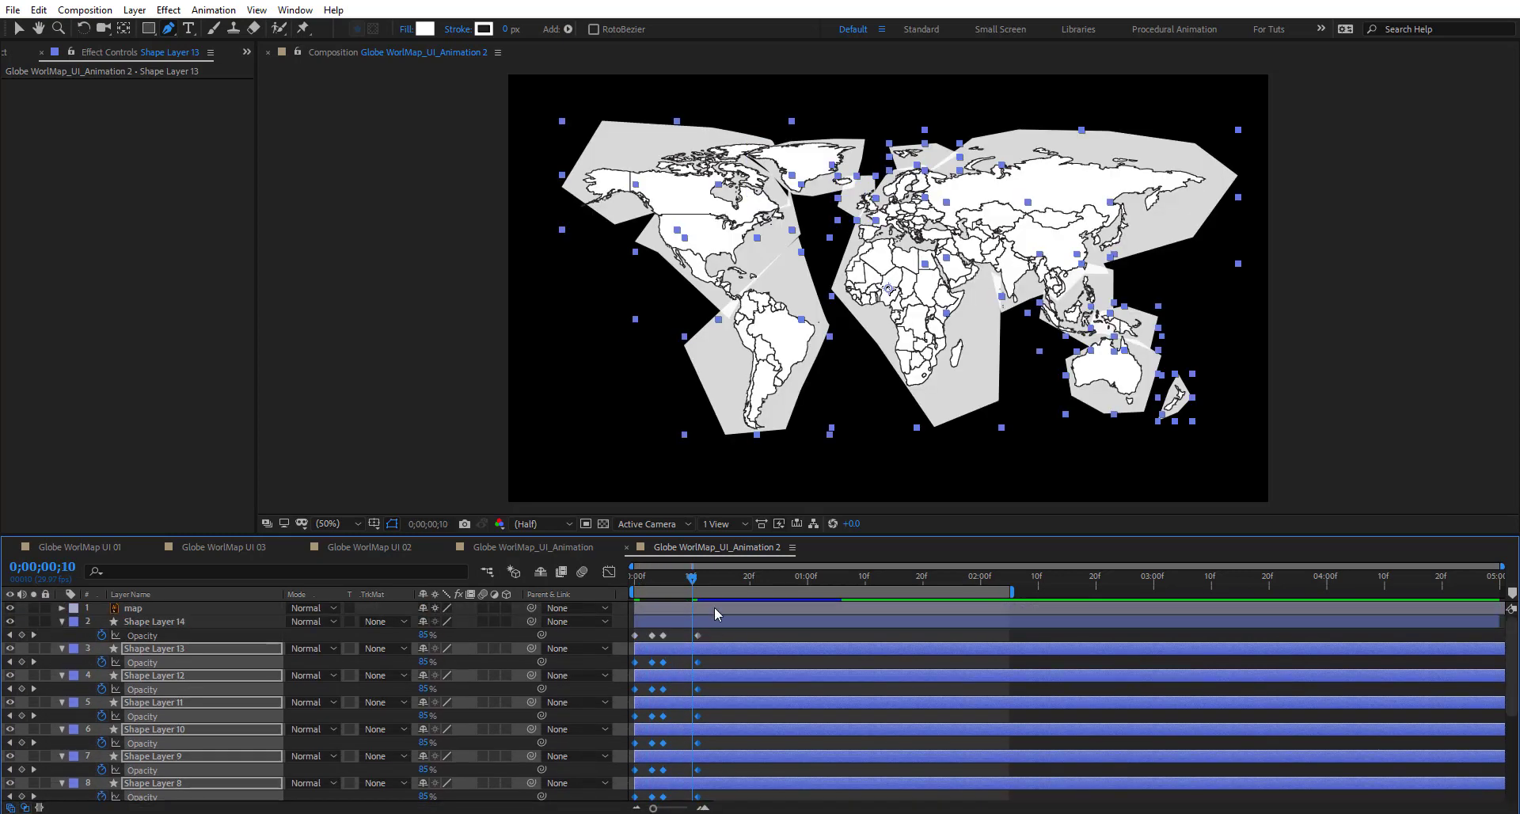
pyautogui.moveTo(686, 583)
pyautogui.mouseDown()
pyautogui.moveTo(629, 582)
pyautogui.moveTo(674, 584)
pyautogui.mouseUp()
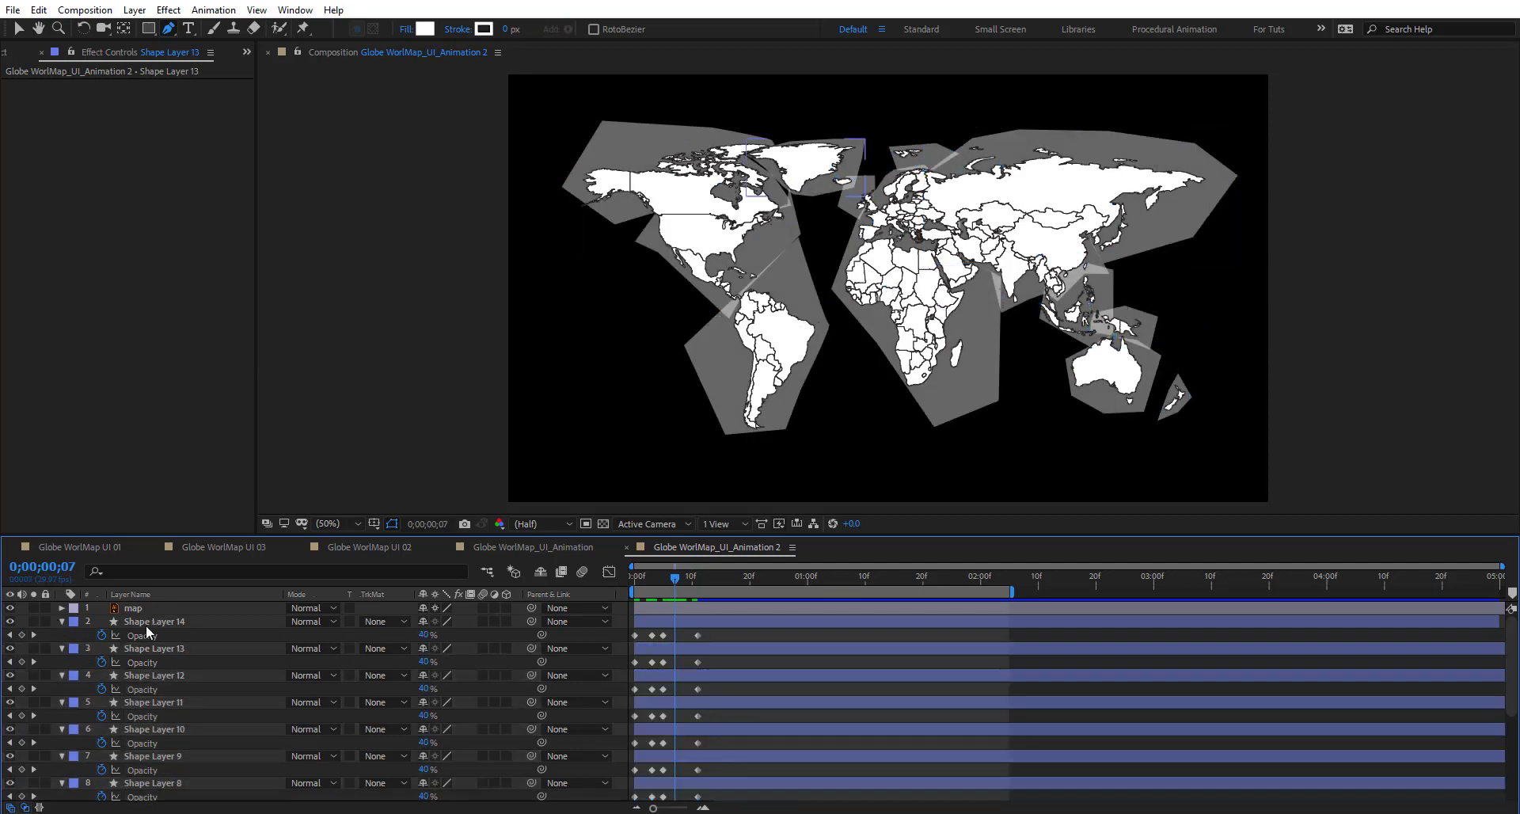
# Collapse the opacity properties of all the shape layers and deselect them
pyautogui.click(146, 622)
pyautogui.scroll(-5, 158, 740)
pyautogui.keyDown('shift'); pyautogui.click(150, 779); pyautogui.keyUp('shift')
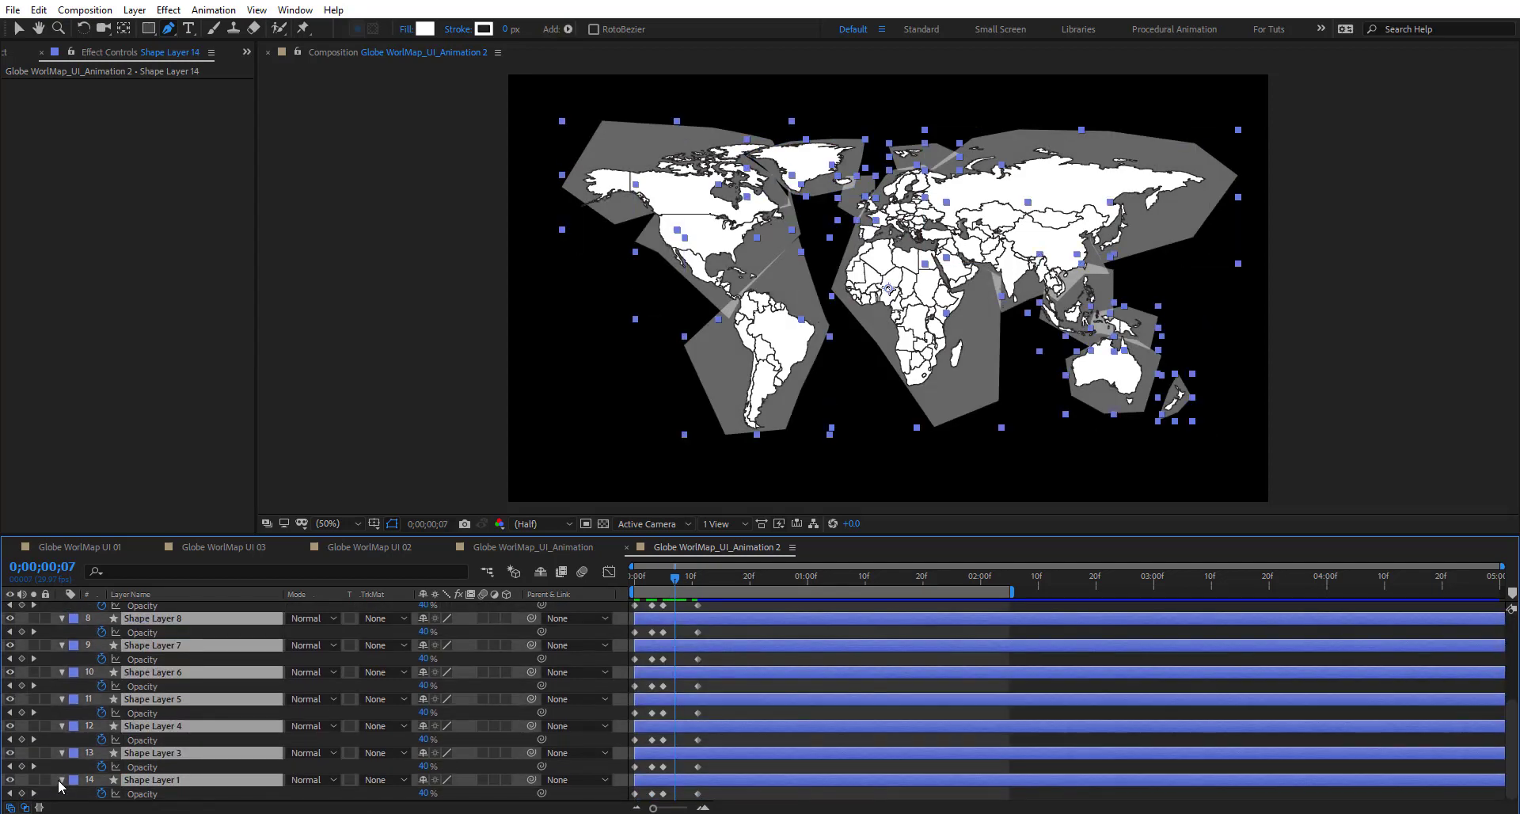
pyautogui.press('u')
pyautogui.click(831, 797)
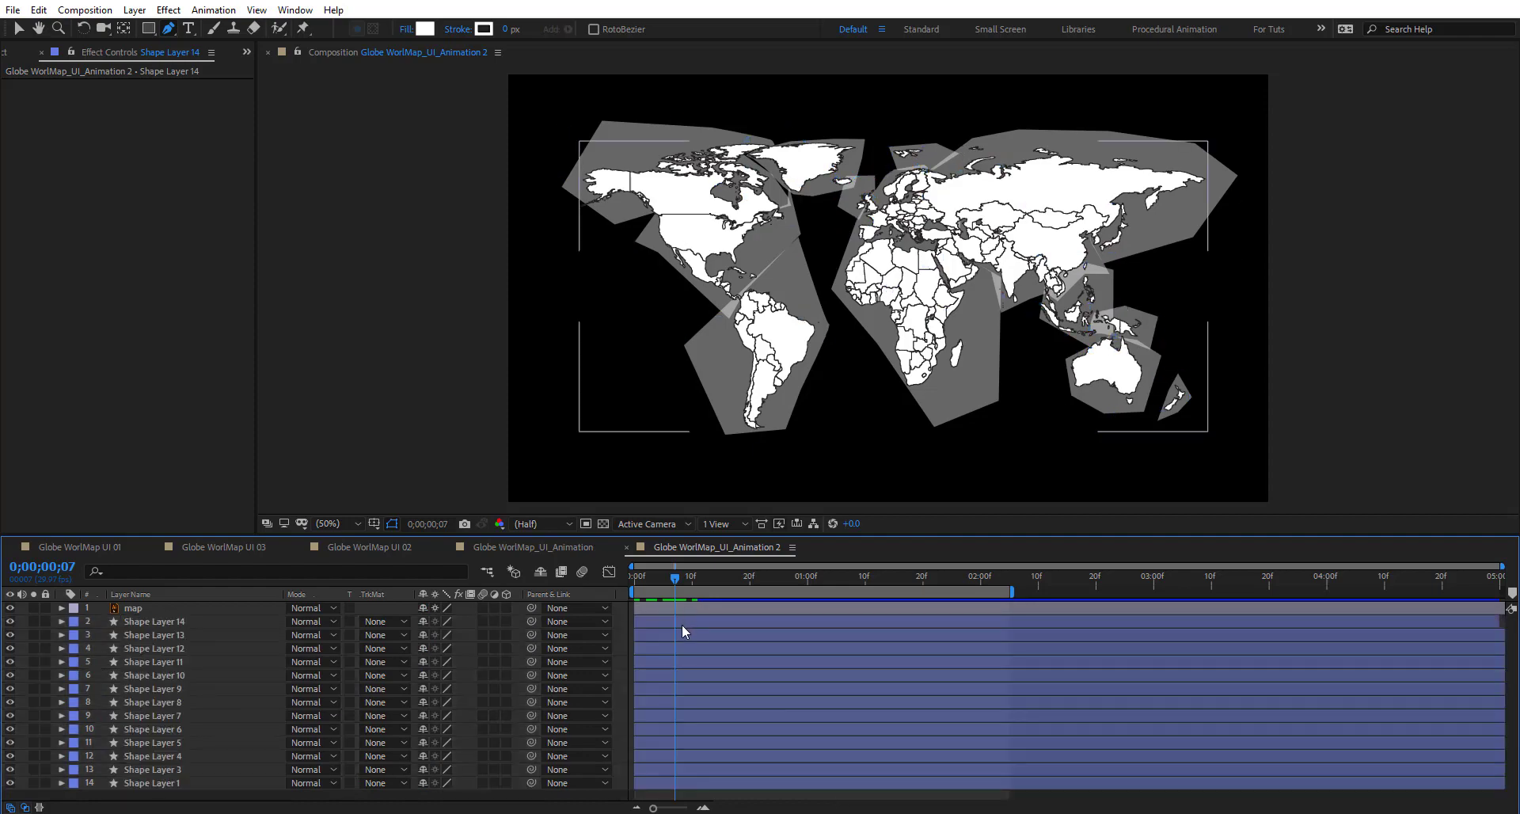
# Stagger the shape layers in time so they start at varied frames within about the first nine frames
pyautogui.moveTo(700, 635); pyautogui.dragTo(724, 635)
pyautogui.moveTo(700, 662); pyautogui.dragTo(717, 663)
pyautogui.moveTo(696, 716); pyautogui.dragTo(738, 716)
pyautogui.moveTo(690, 689); pyautogui.dragTo(730, 728)
pyautogui.moveTo(690, 784); pyautogui.dragTo(726, 783)
pyautogui.moveTo(685, 676); pyautogui.dragTo(698, 675)
pyautogui.moveTo(711, 619); pyautogui.dragTo(751, 617)
pyautogui.moveTo(705, 704); pyautogui.dragTo(716, 703)
pyautogui.moveTo(699, 717)
pyautogui.mouseDown()
pyautogui.moveTo(687, 717)
pyautogui.moveTo(695, 742)
pyautogui.mouseUp()
pyautogui.moveTo(690, 756); pyautogui.dragTo(696, 756)
pyautogui.moveTo(697, 621); pyautogui.dragTo(646, 648)
pyautogui.moveTo(681, 662); pyautogui.dragTo(699, 662)
# Hide the map layer and preview the staggered region animation from 0;00;00;00
pyautogui.moveTo(675, 578); pyautogui.dragTo(562, 576)
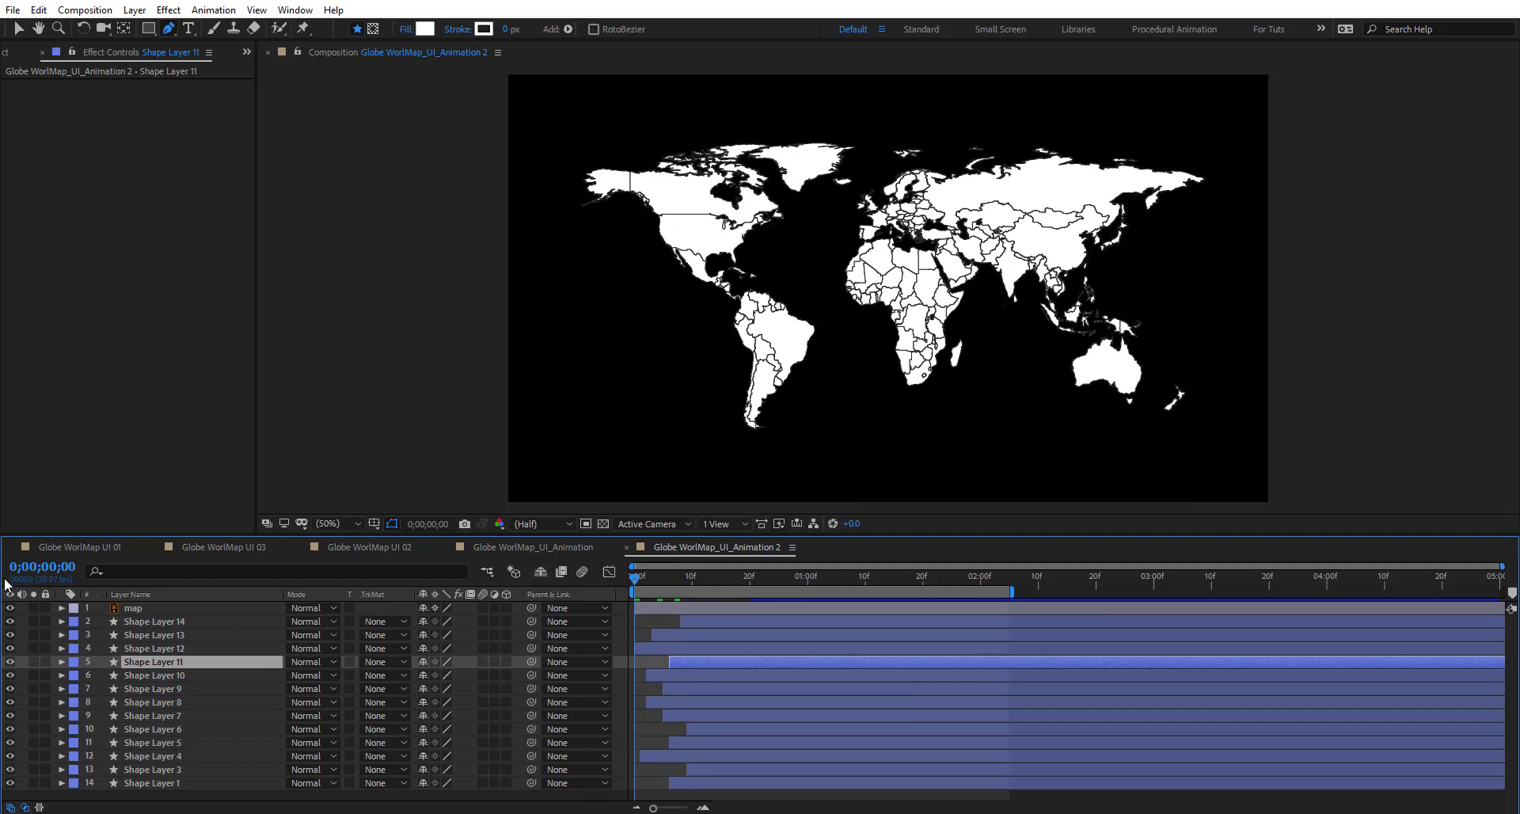
pyautogui.click(10, 608)
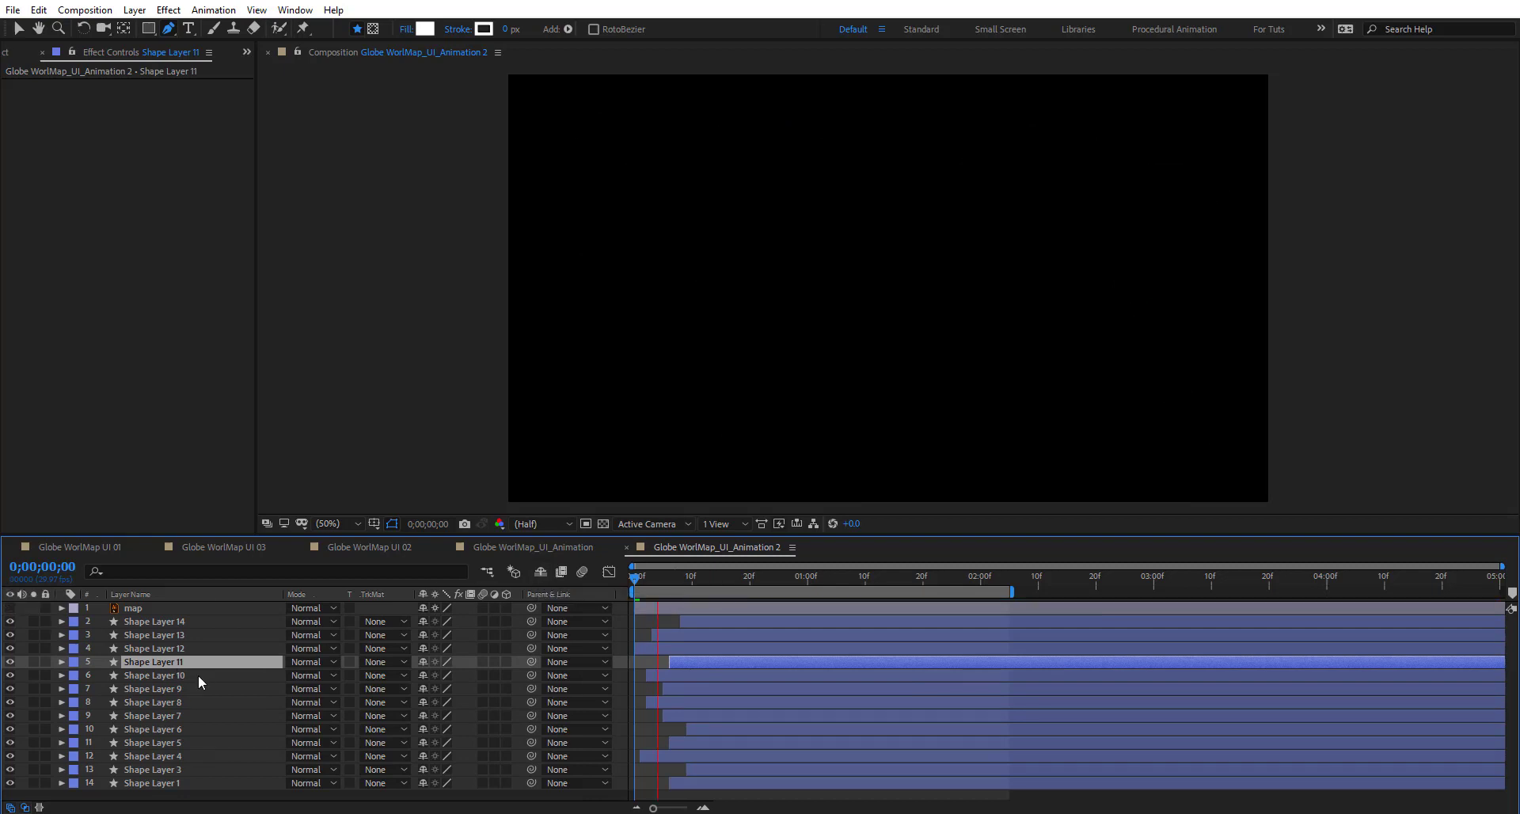
pyautogui.press('space')
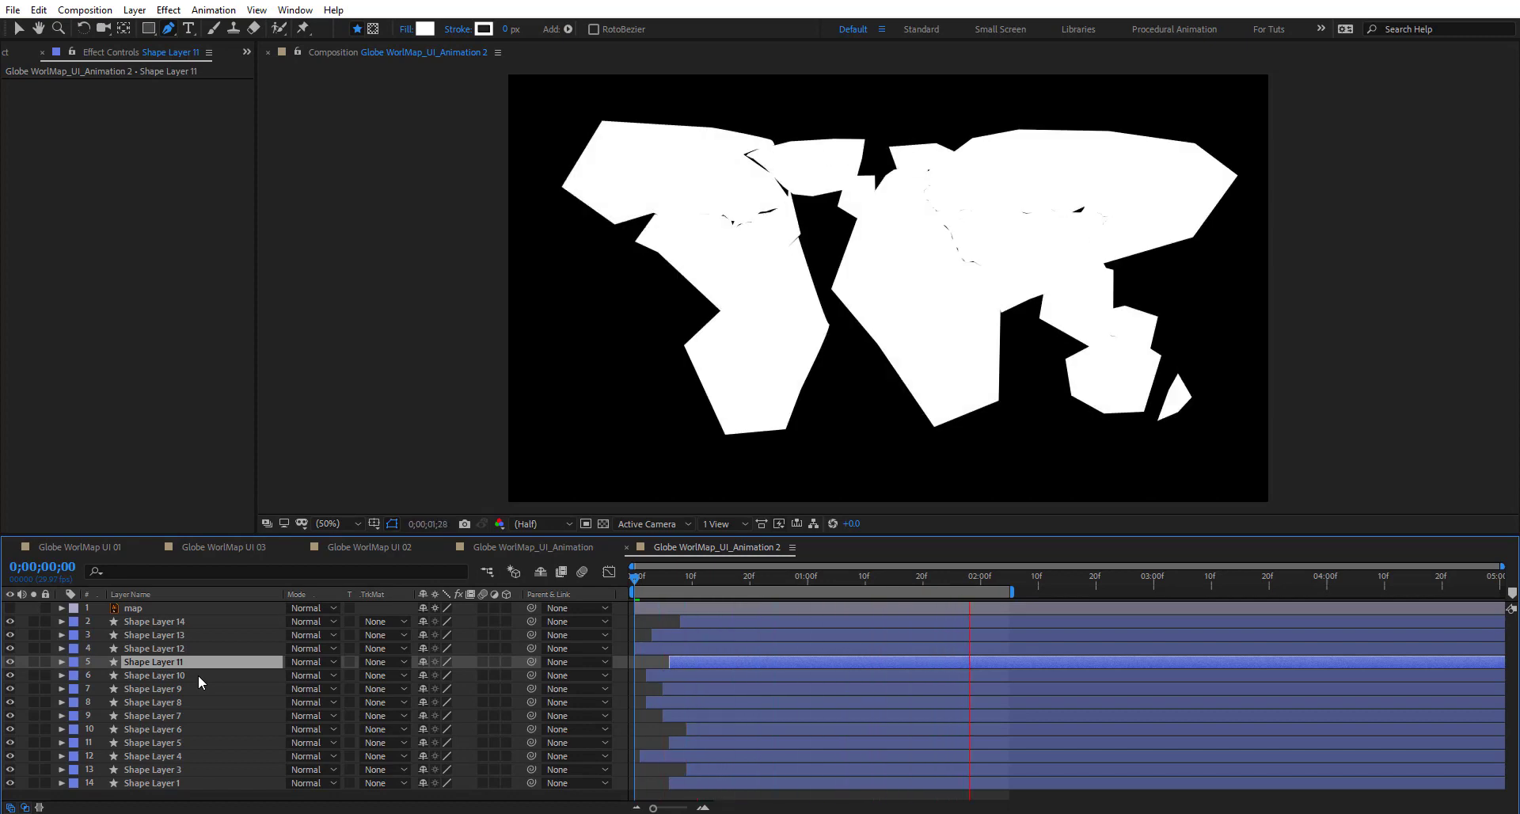
# Shift Shape Layer 4 to start at 0;00;00;02, stop the preview, and go to 0;00;01;10
pyautogui.click(656, 648)
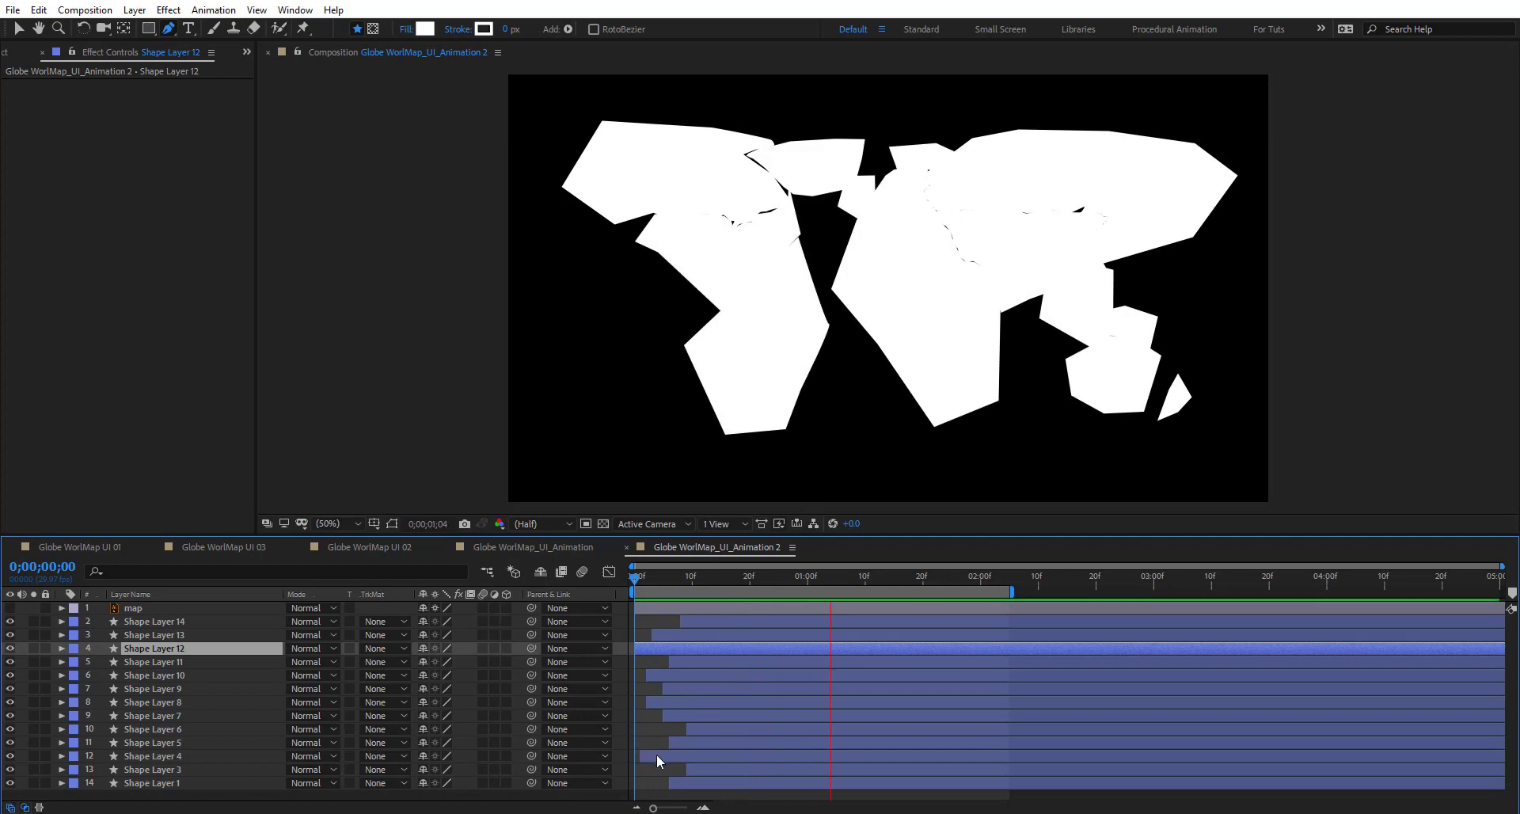
pyautogui.click(657, 754)
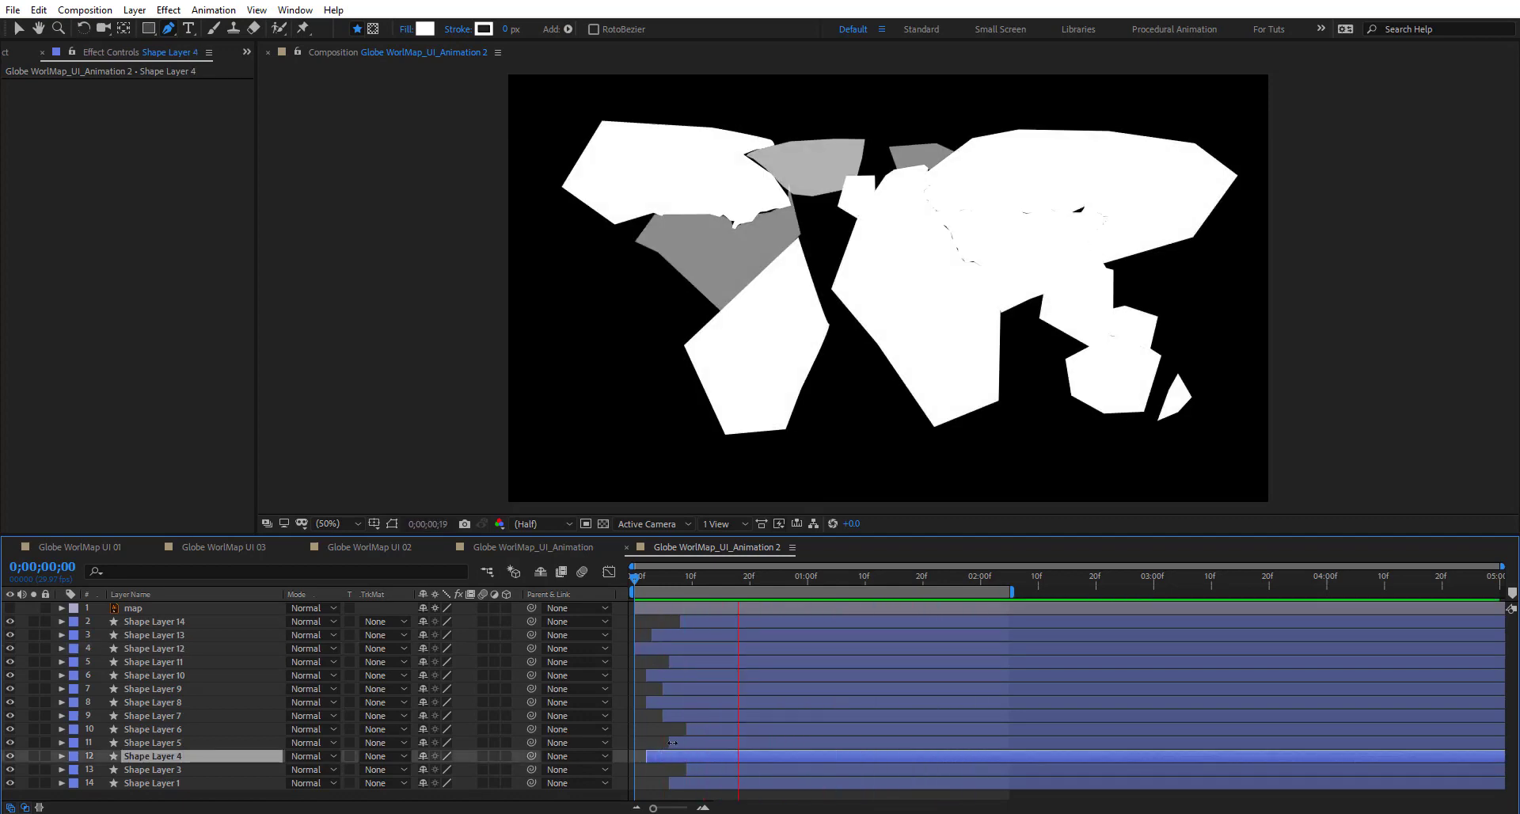
pyautogui.press('space')
pyautogui.moveTo(714, 581); pyautogui.dragTo(864, 605)
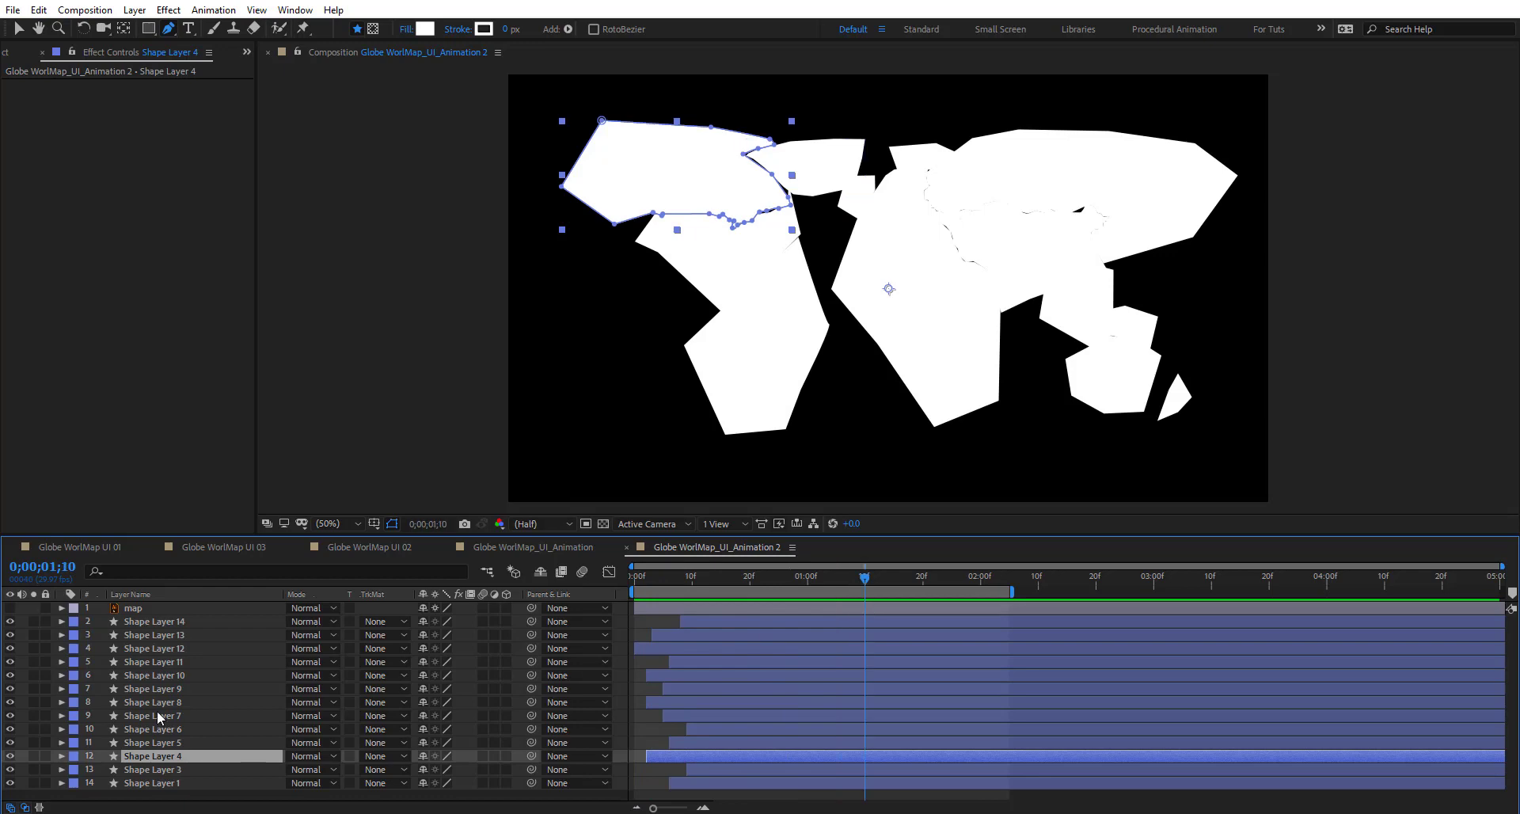
# Duplicate the map layer and pre-compose the original map with all the shape layers as a composition named Mask
pyautogui.click(151, 607)
pyautogui.hotkey('ctrl', 'd')
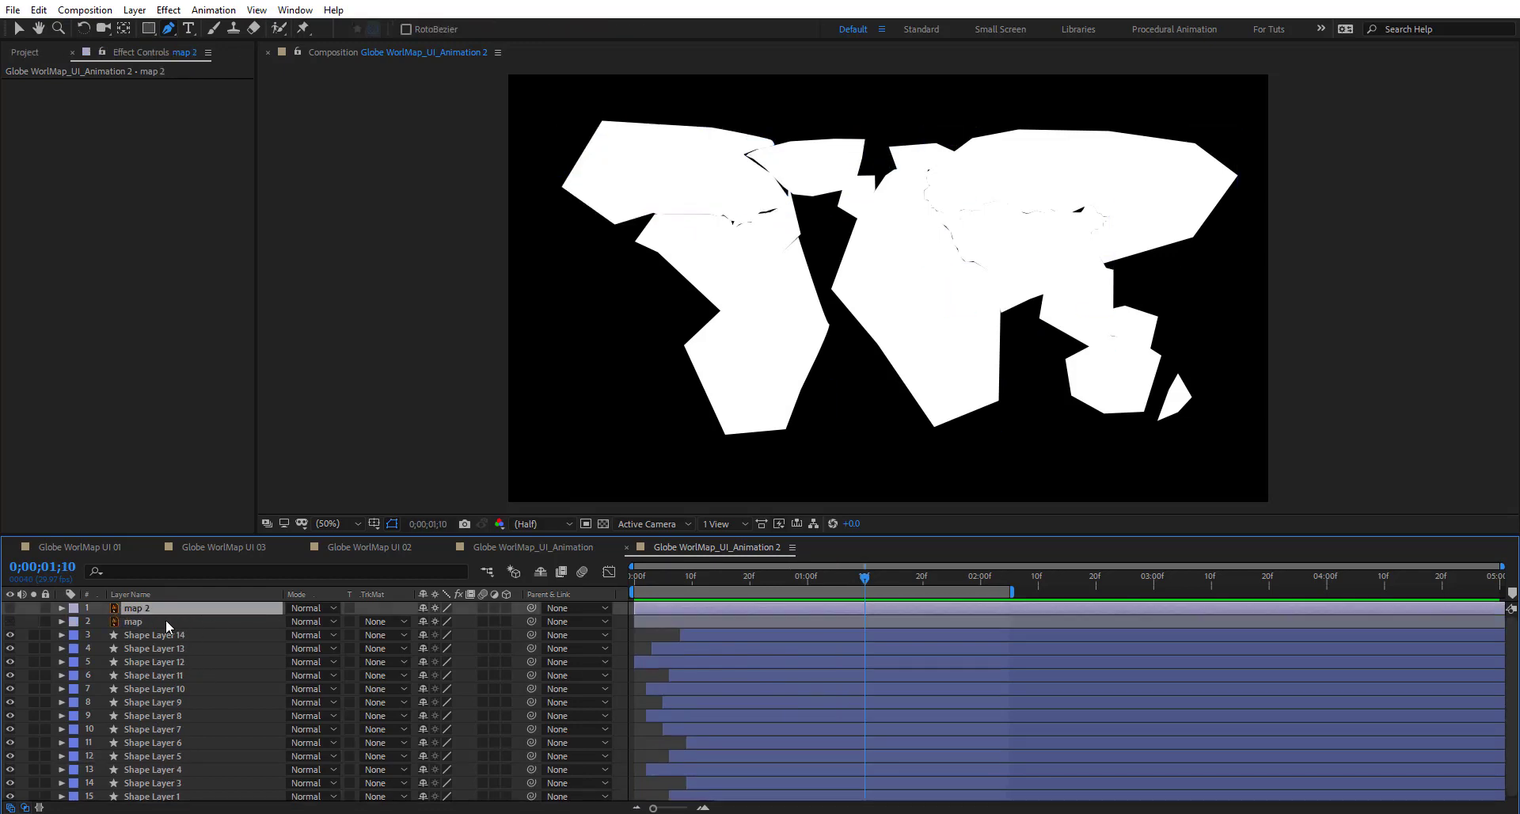
pyautogui.click(144, 625)
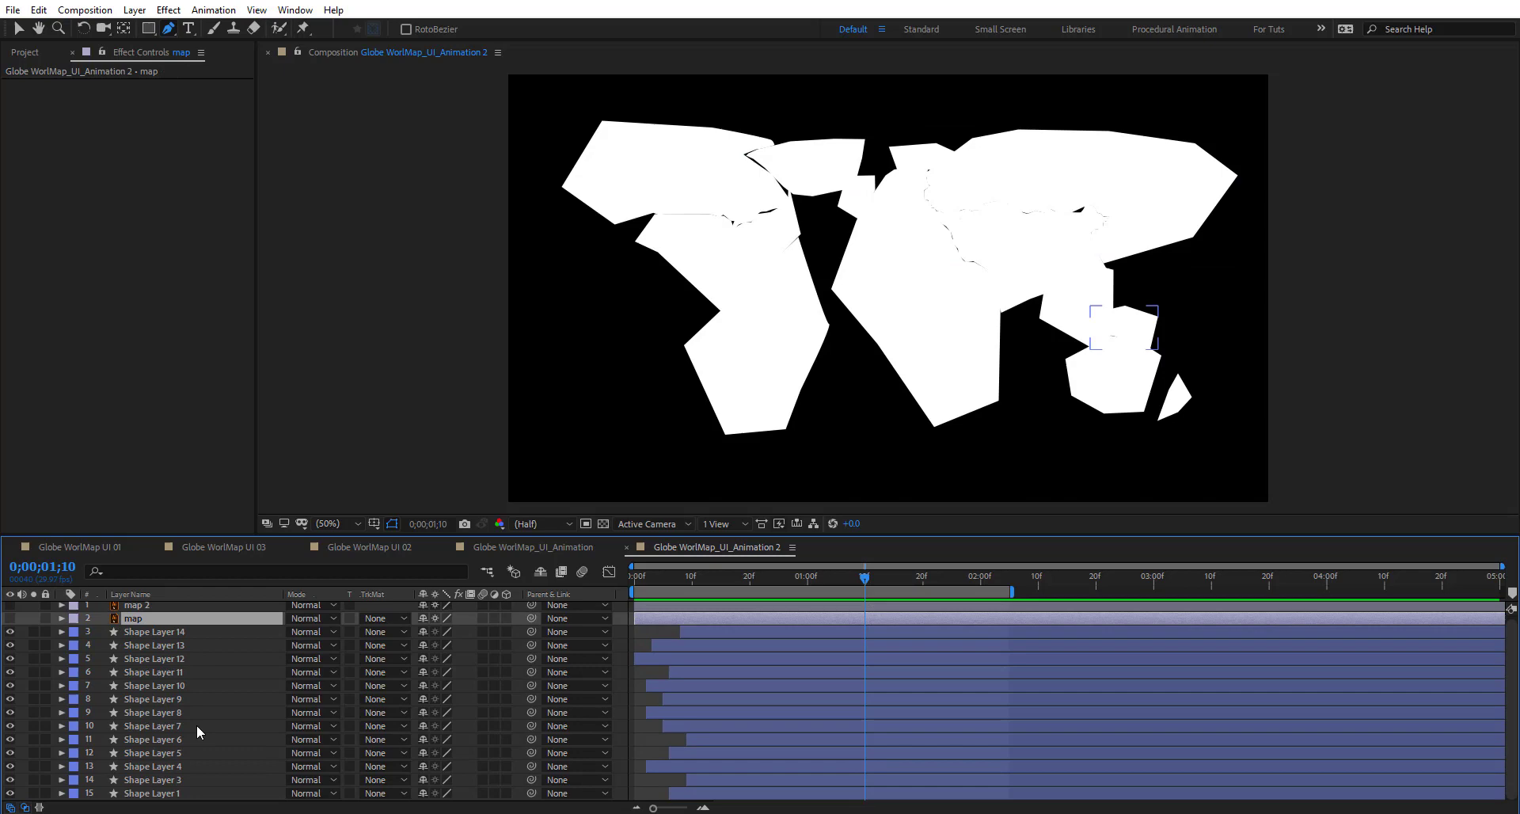
pyautogui.keyDown('shift'); pyautogui.click(181, 795); pyautogui.keyUp('shift')
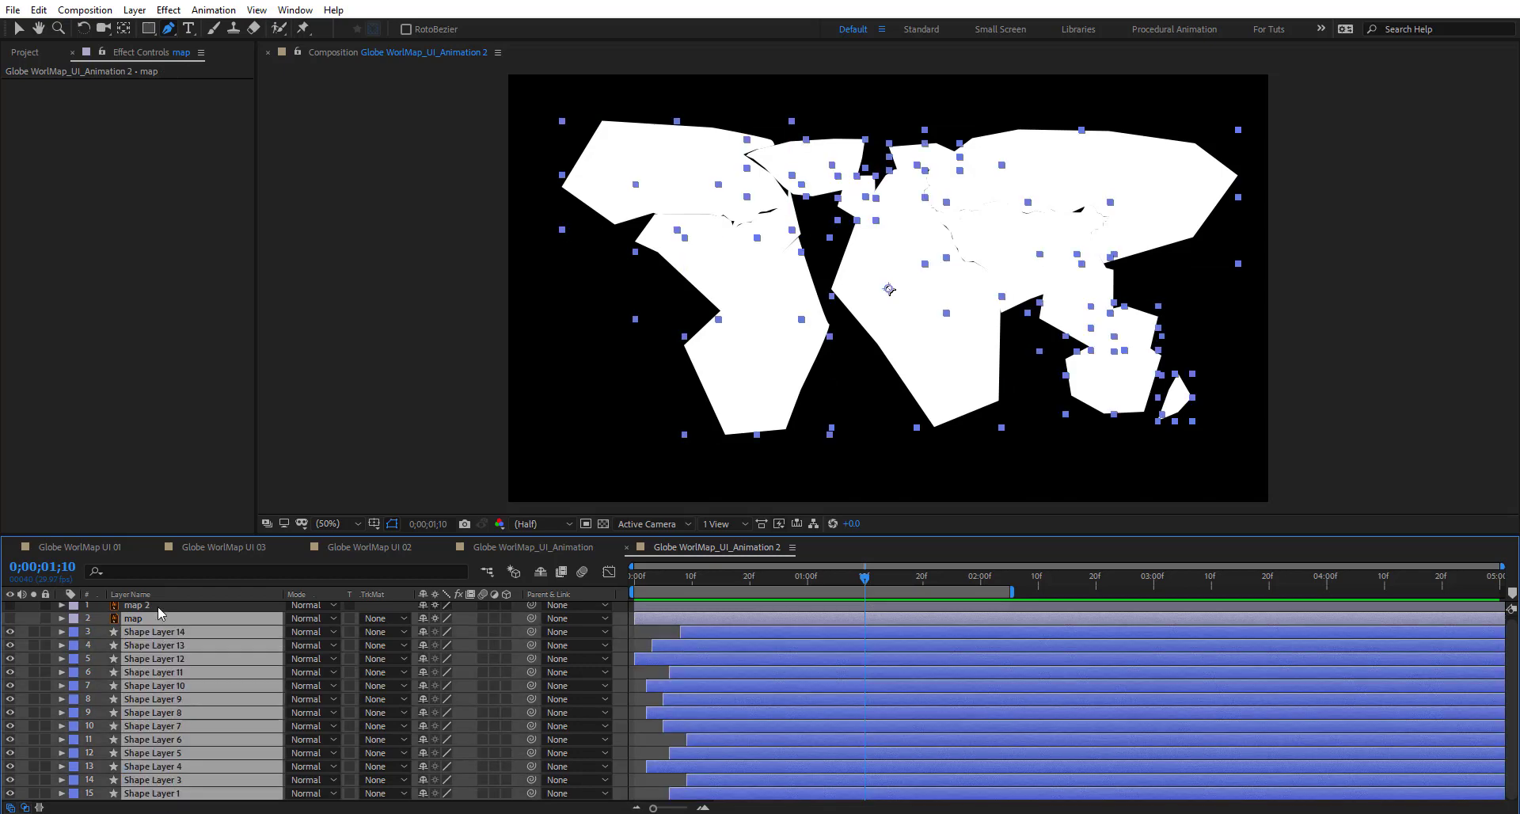
pyautogui.rightClick(188, 697)
pyautogui.click(282, 627)
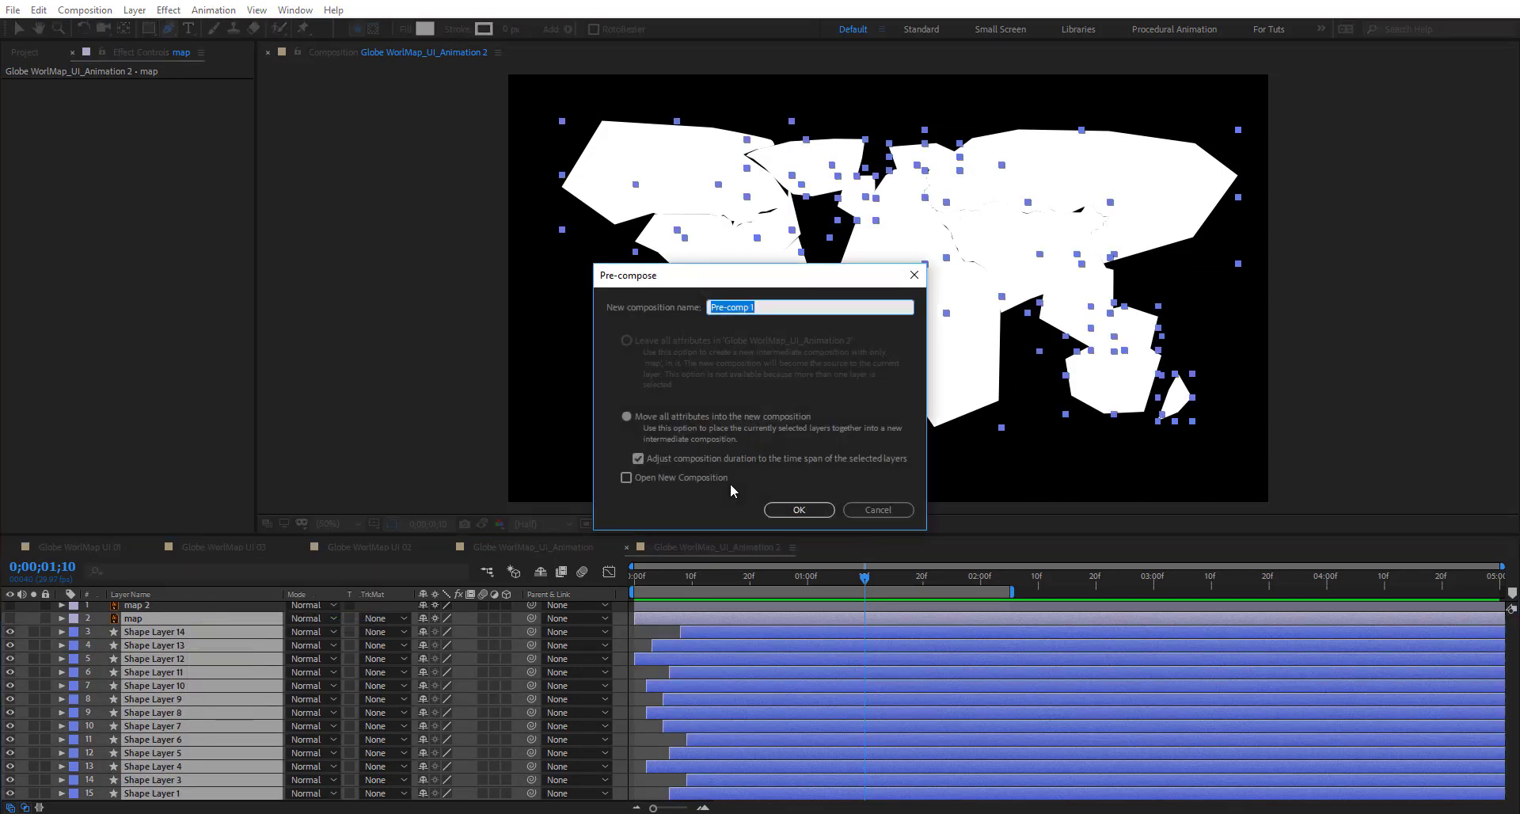
pyautogui.write('Mads')
pyautogui.press('BackSpace')
pyautogui.press('BackSpace')
pyautogui.write('sk')
pyautogui.press('Return')
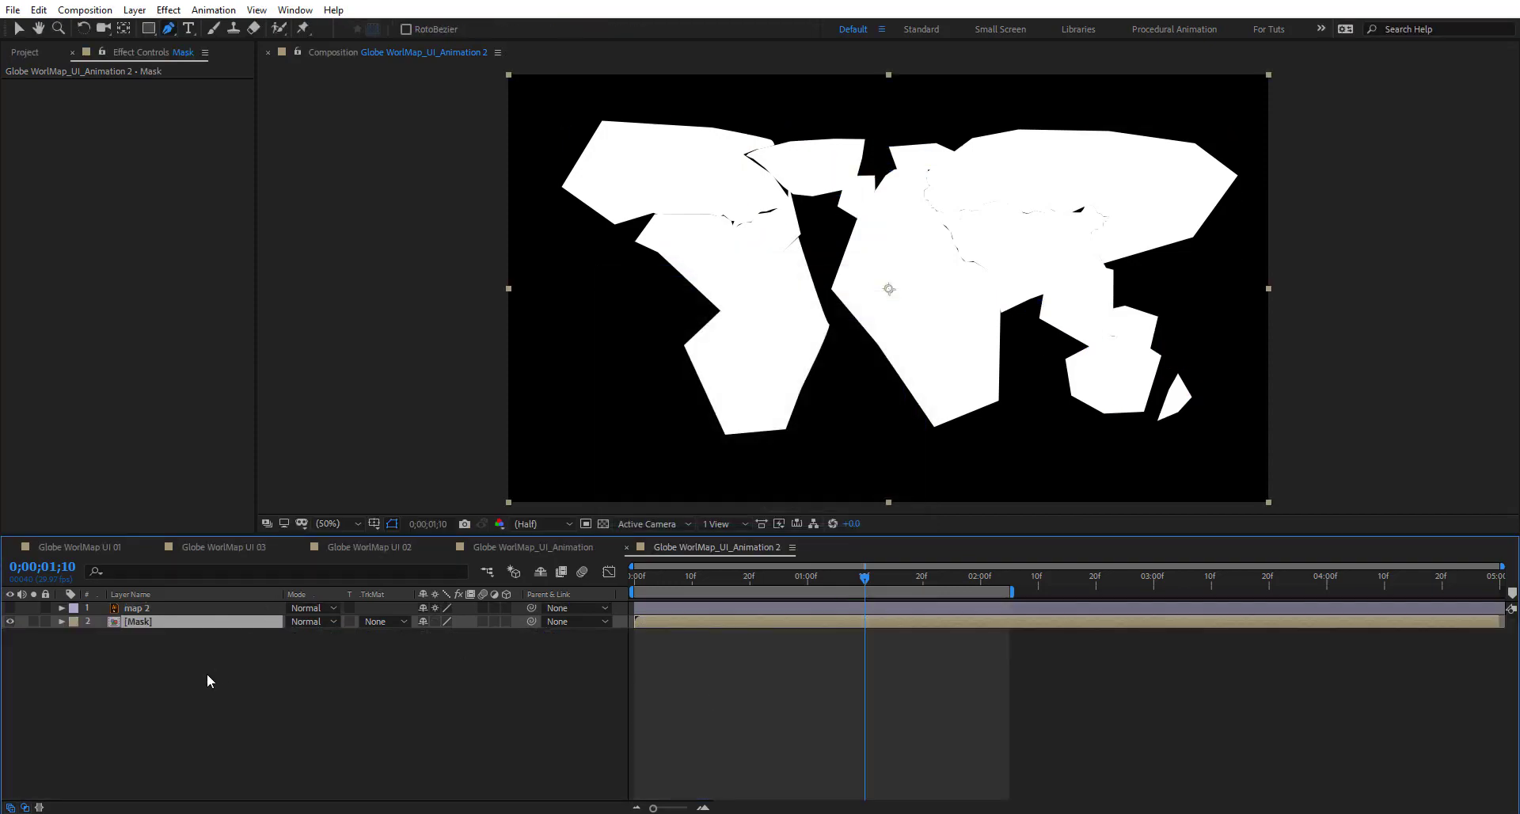
# Place the Mask composition above map 2, set map 2's track matte to Alpha Matte "[Mask]", and make map 2 visible
pyautogui.moveTo(155, 623); pyautogui.dragTo(158, 603)
pyautogui.click(211, 641)
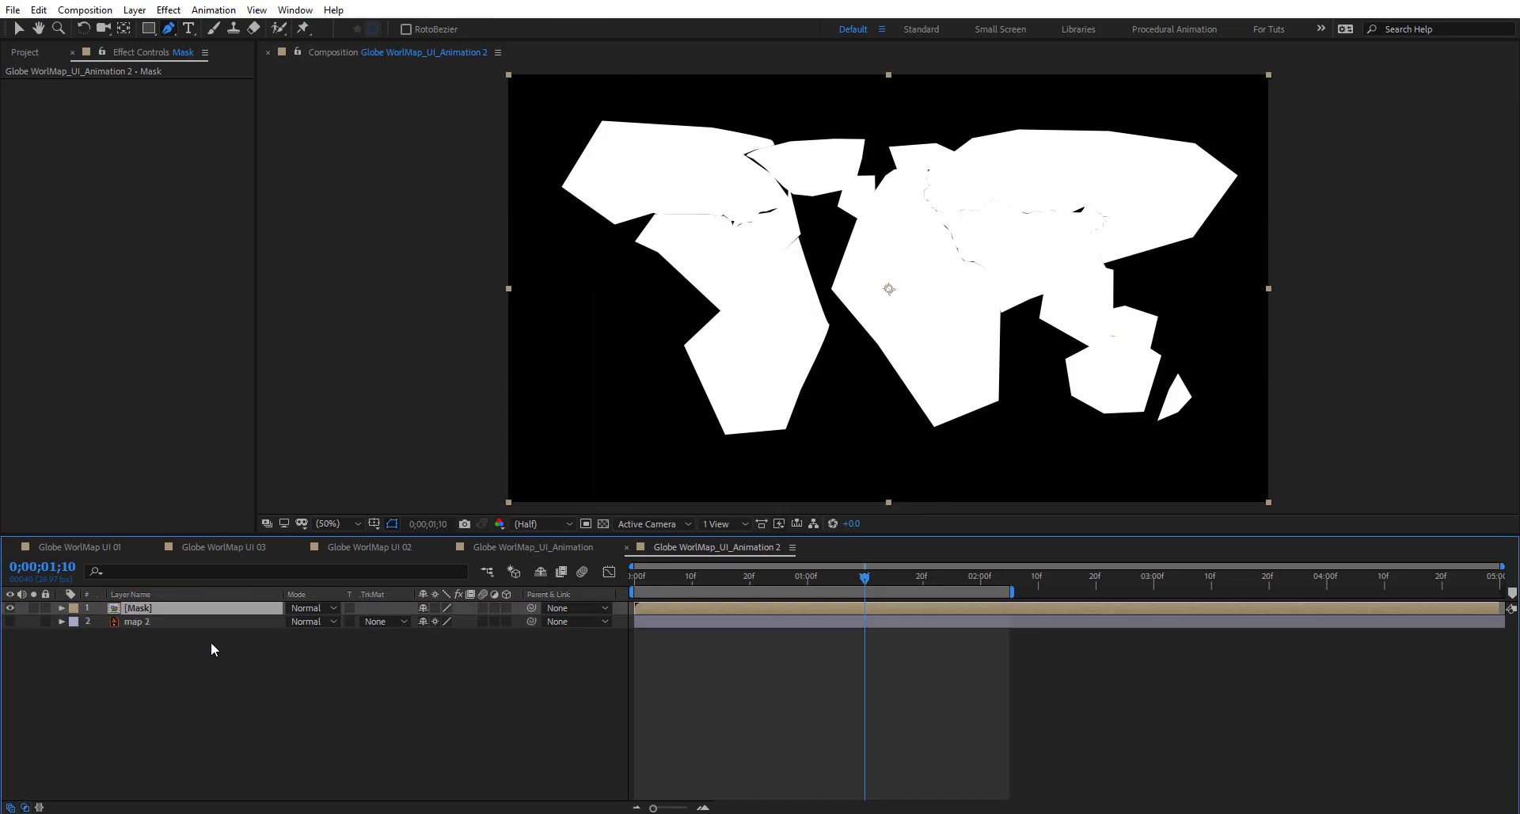
pyautogui.click(103, 621)
pyautogui.click(388, 621)
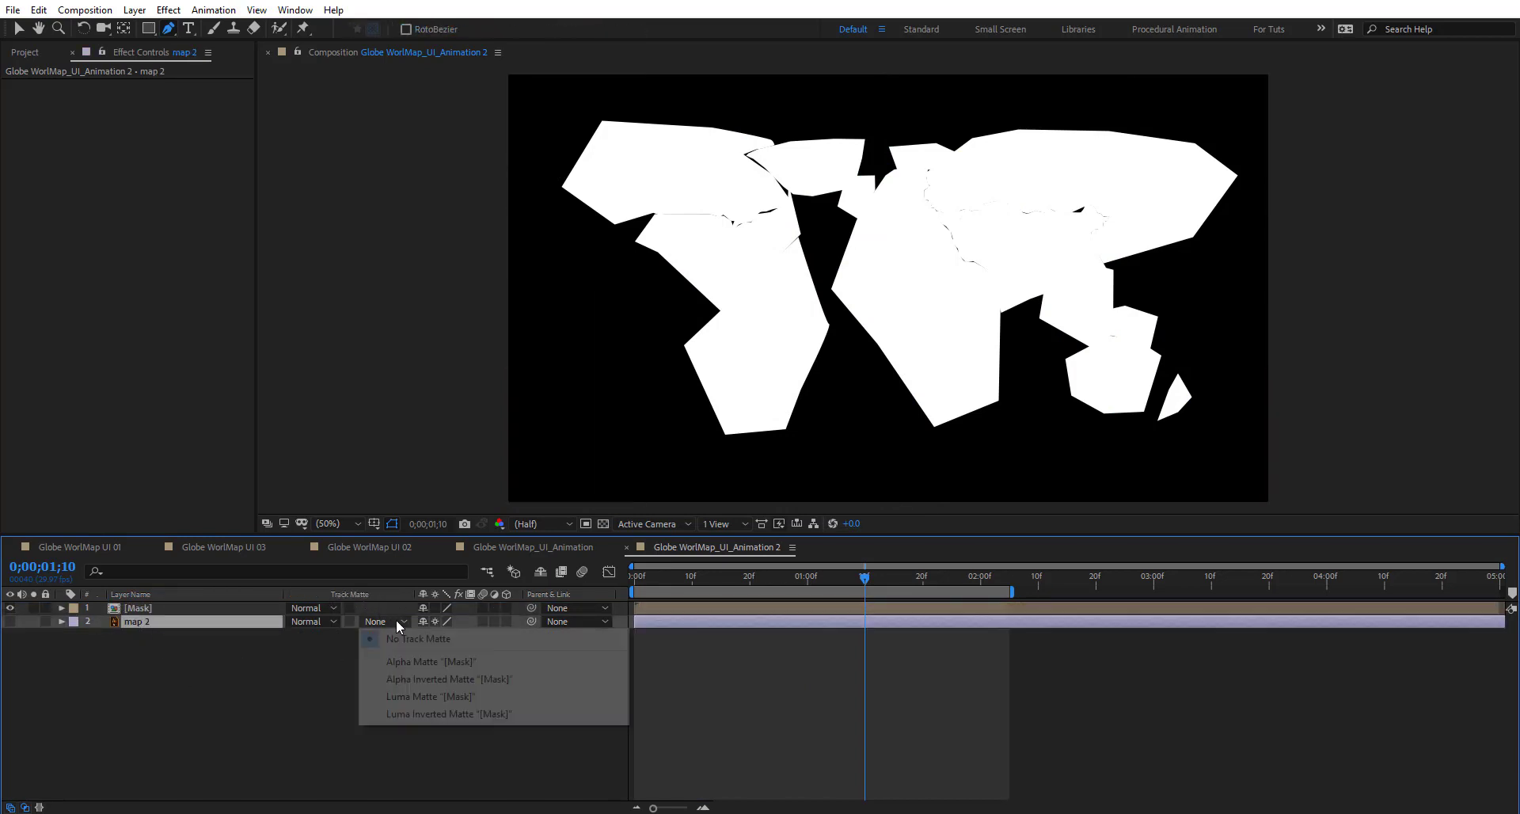
pyautogui.click(448, 662)
pyautogui.click(9, 622)
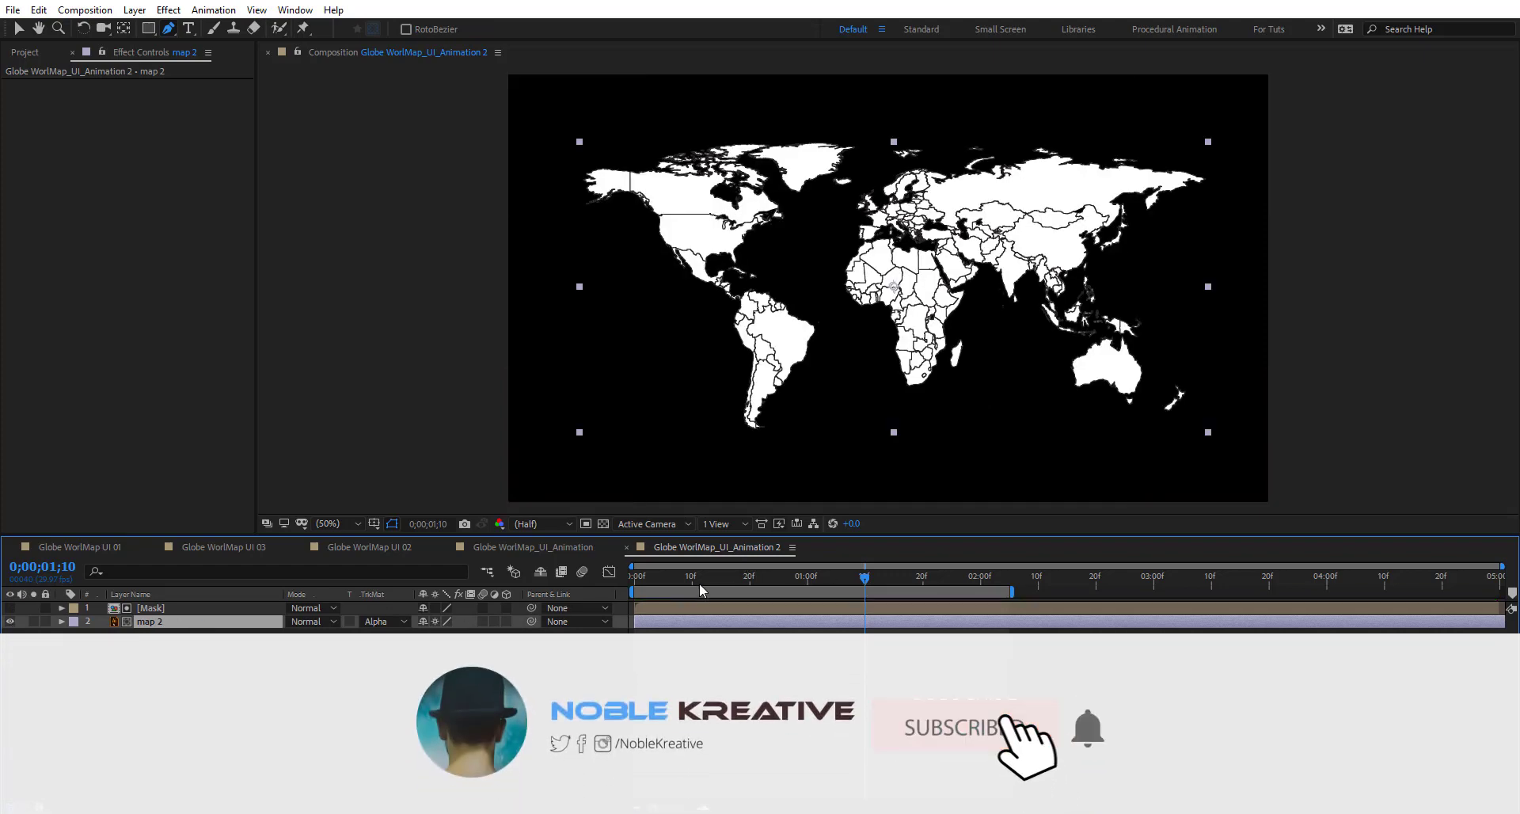
# Preview the matted map reveal from the beginning, scrub through the first second, and deselect the map
pyautogui.press('Home')
pyautogui.press('space')
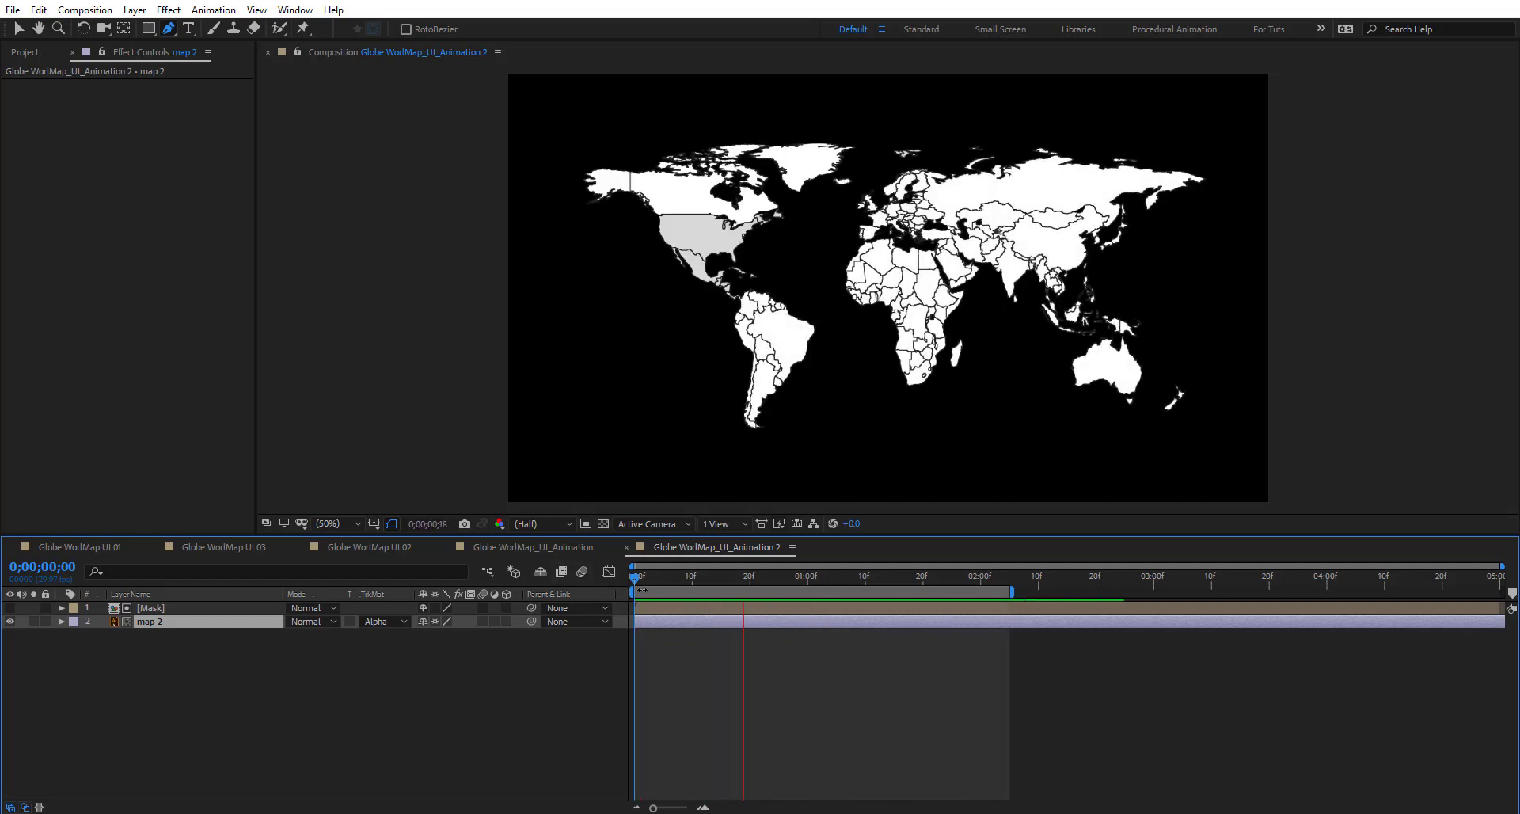
pyautogui.moveTo(643, 582); pyautogui.dragTo(837, 603)
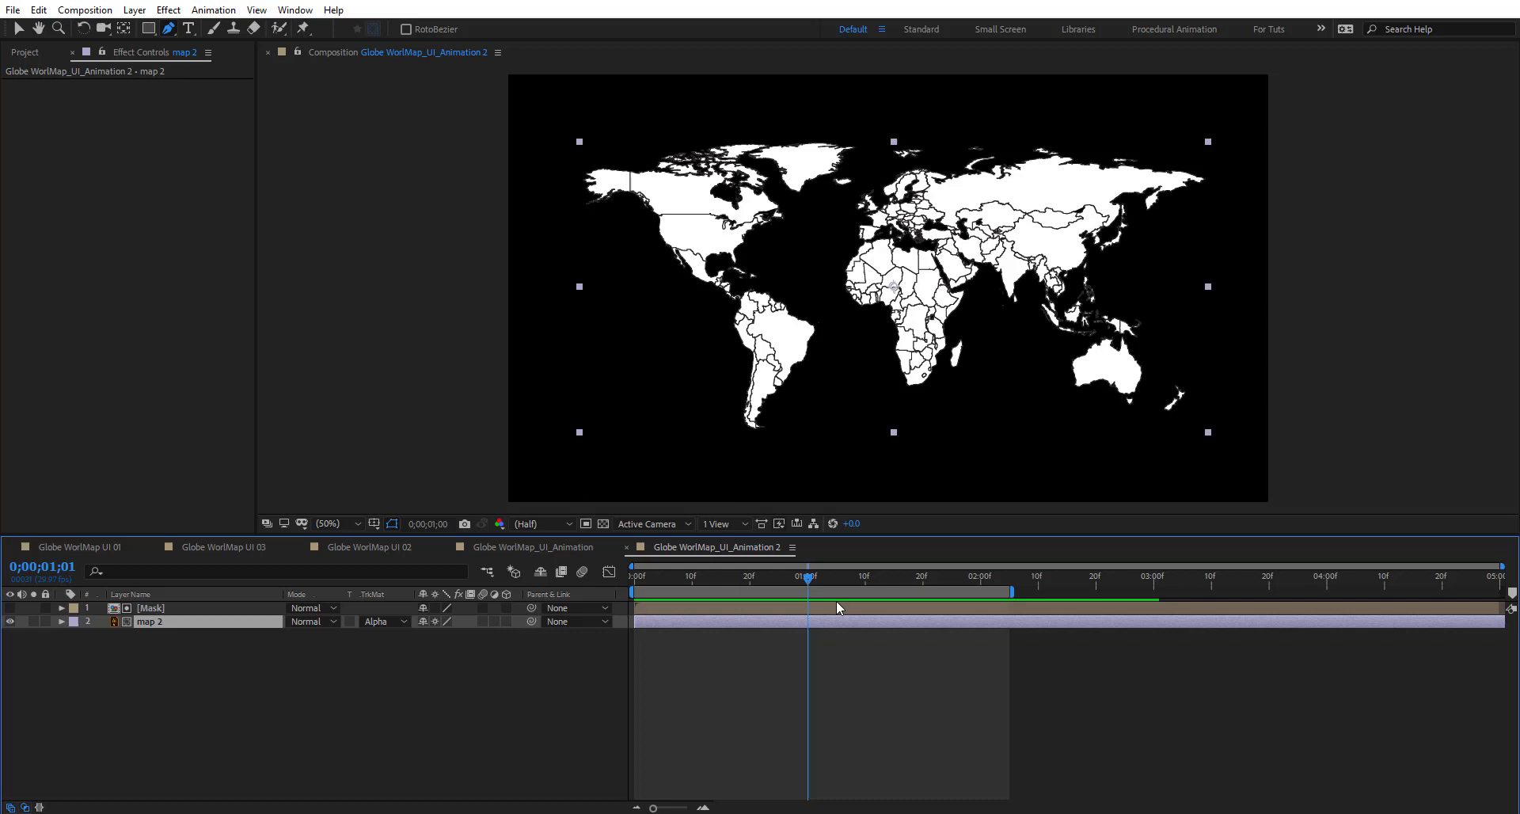
pyautogui.click(414, 740)
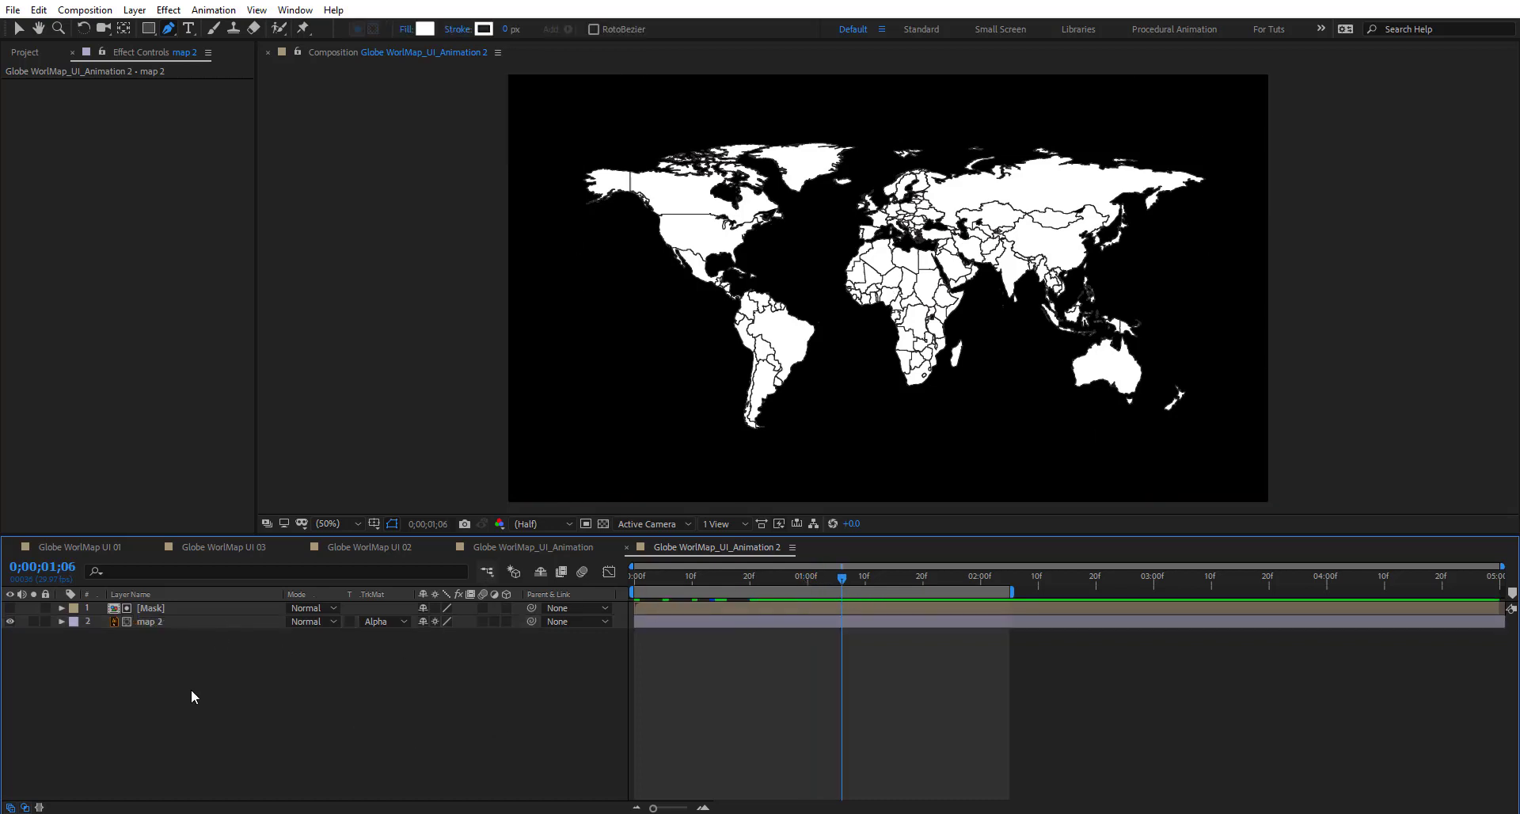
# Create a black 1920 x 1080 px solid layer named Grid
pyautogui.hotkey('ctrl', 'y')
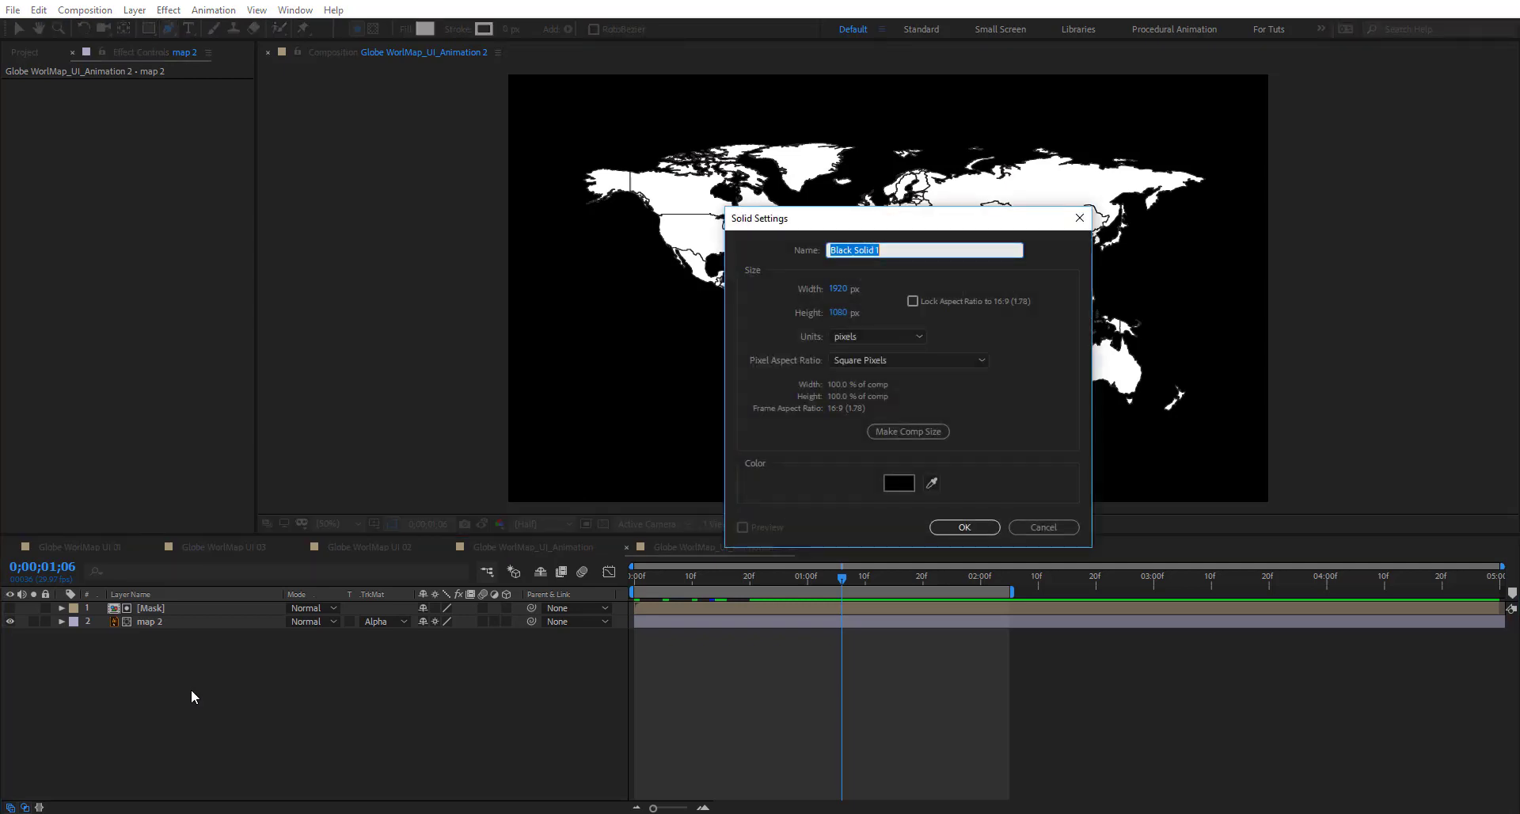
pyautogui.write('Grid')
pyautogui.press('Return')
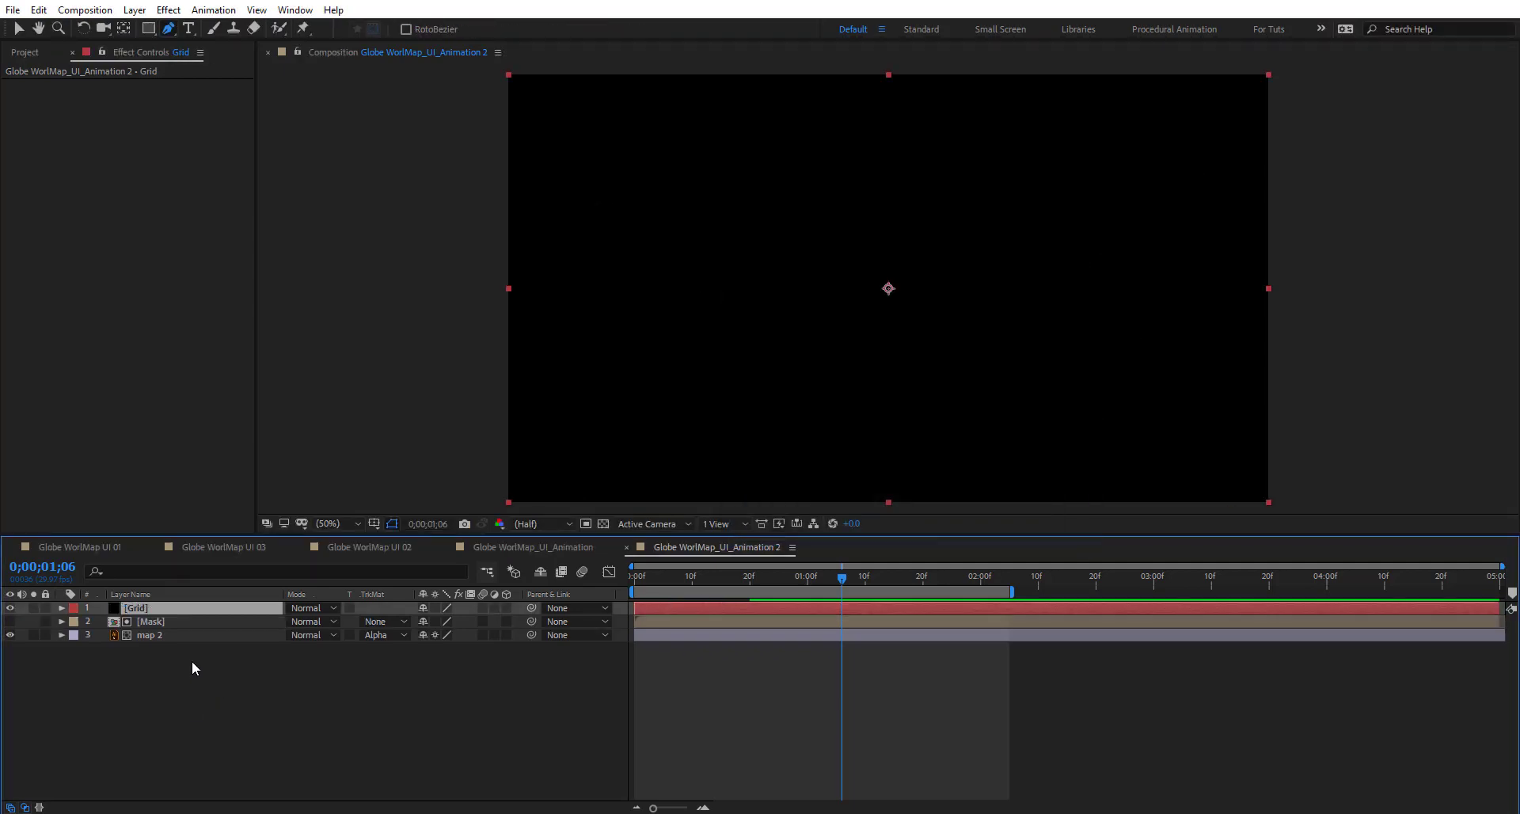
# Apply the Grid effect to the Grid solid and solo the layer
pyautogui.hotkey('ctrl', 'space')
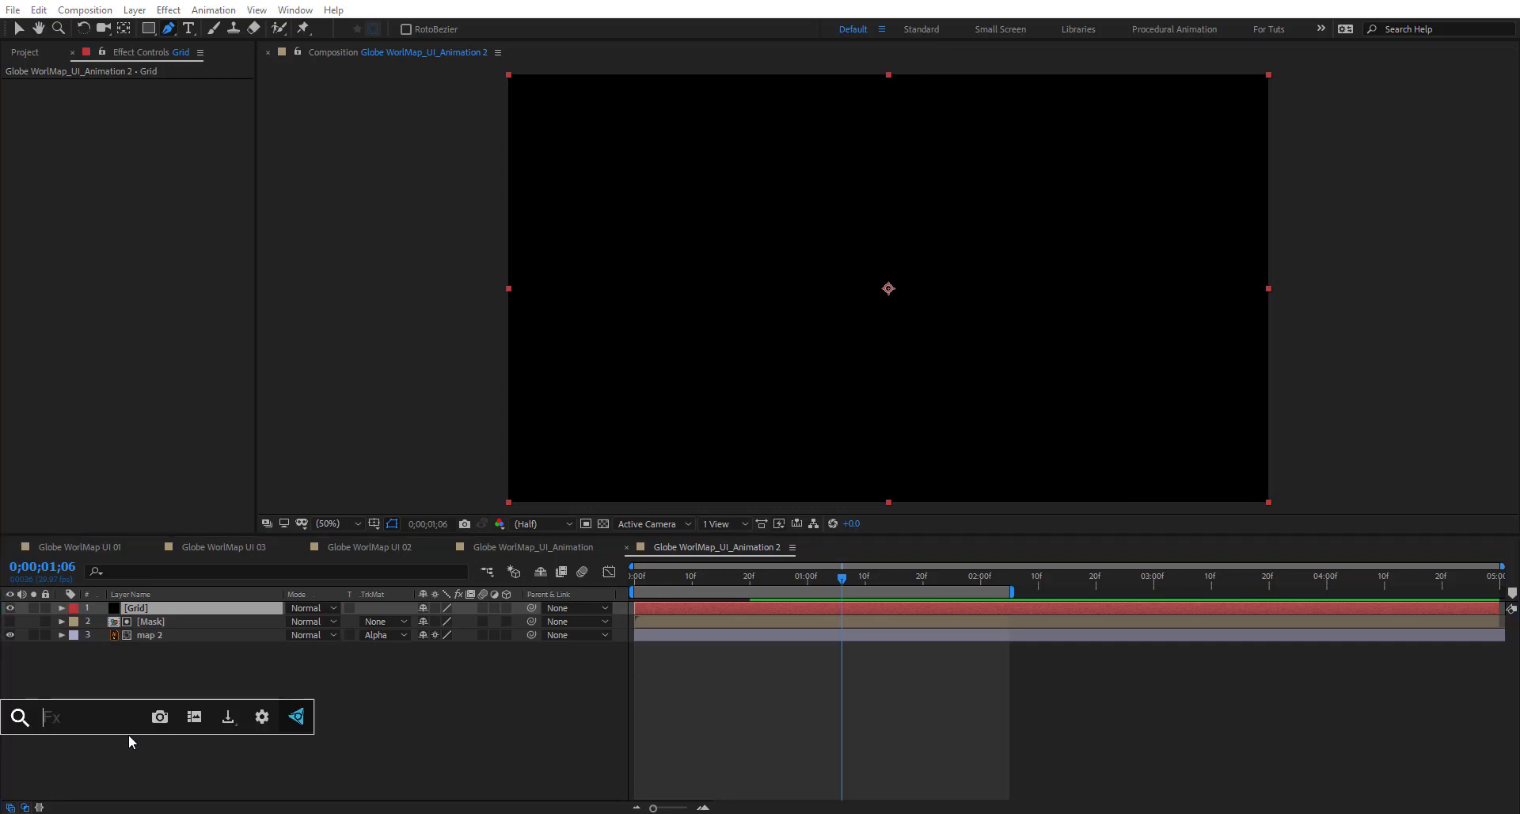
pyautogui.write('gird')
pyautogui.press('BackSpace')
pyautogui.press('BackSpace')
pyautogui.press('BackSpace')
pyautogui.write('r')
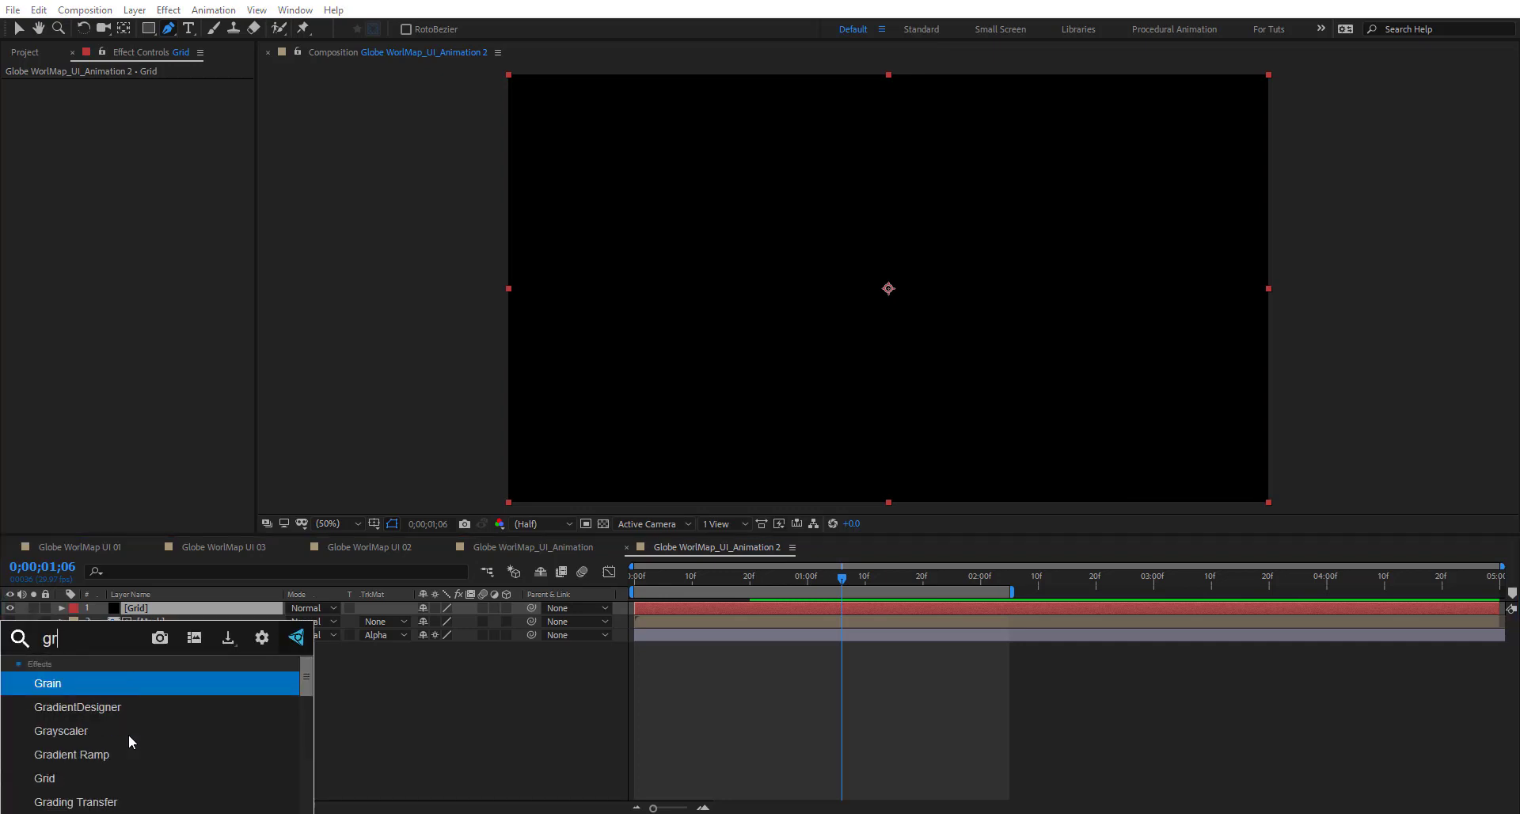
pyautogui.write('i')
pyautogui.press('Return')
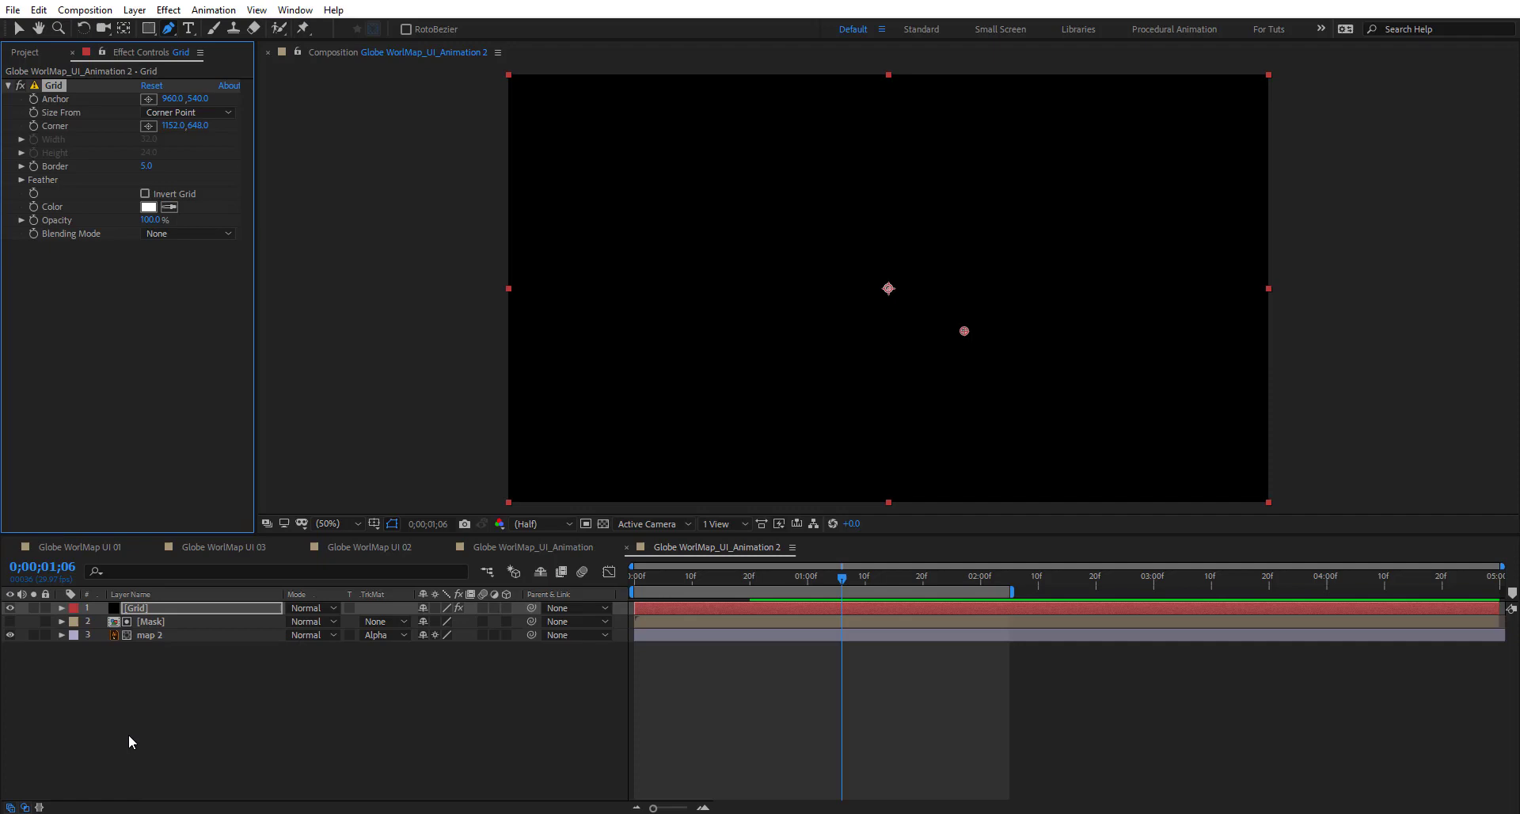
pyautogui.click(33, 608)
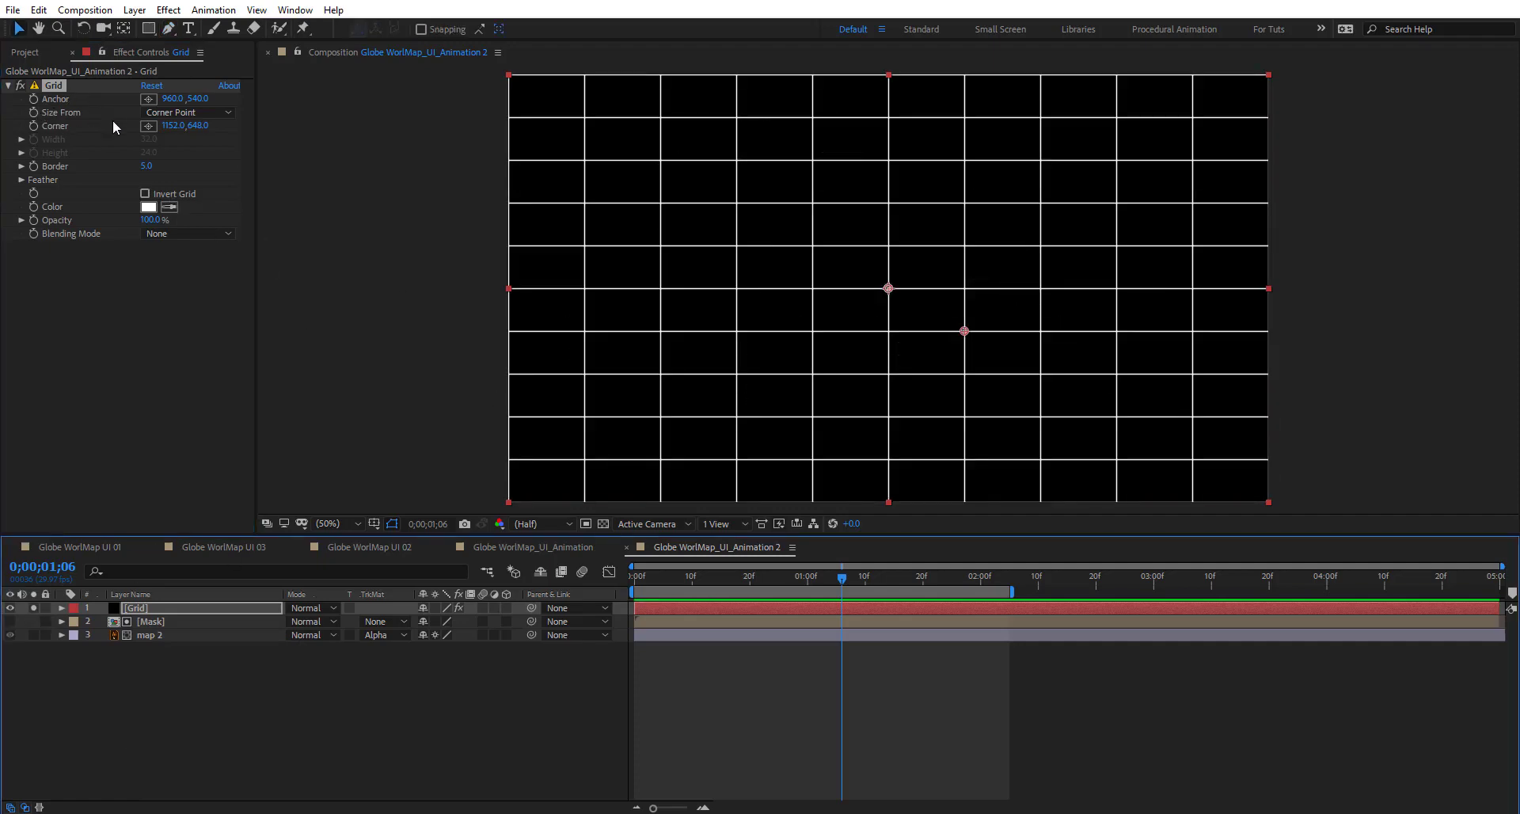
# Size the Grid effect from Width & Height Sliders, with width 123.2 and height 76.5
pyautogui.click(183, 116)
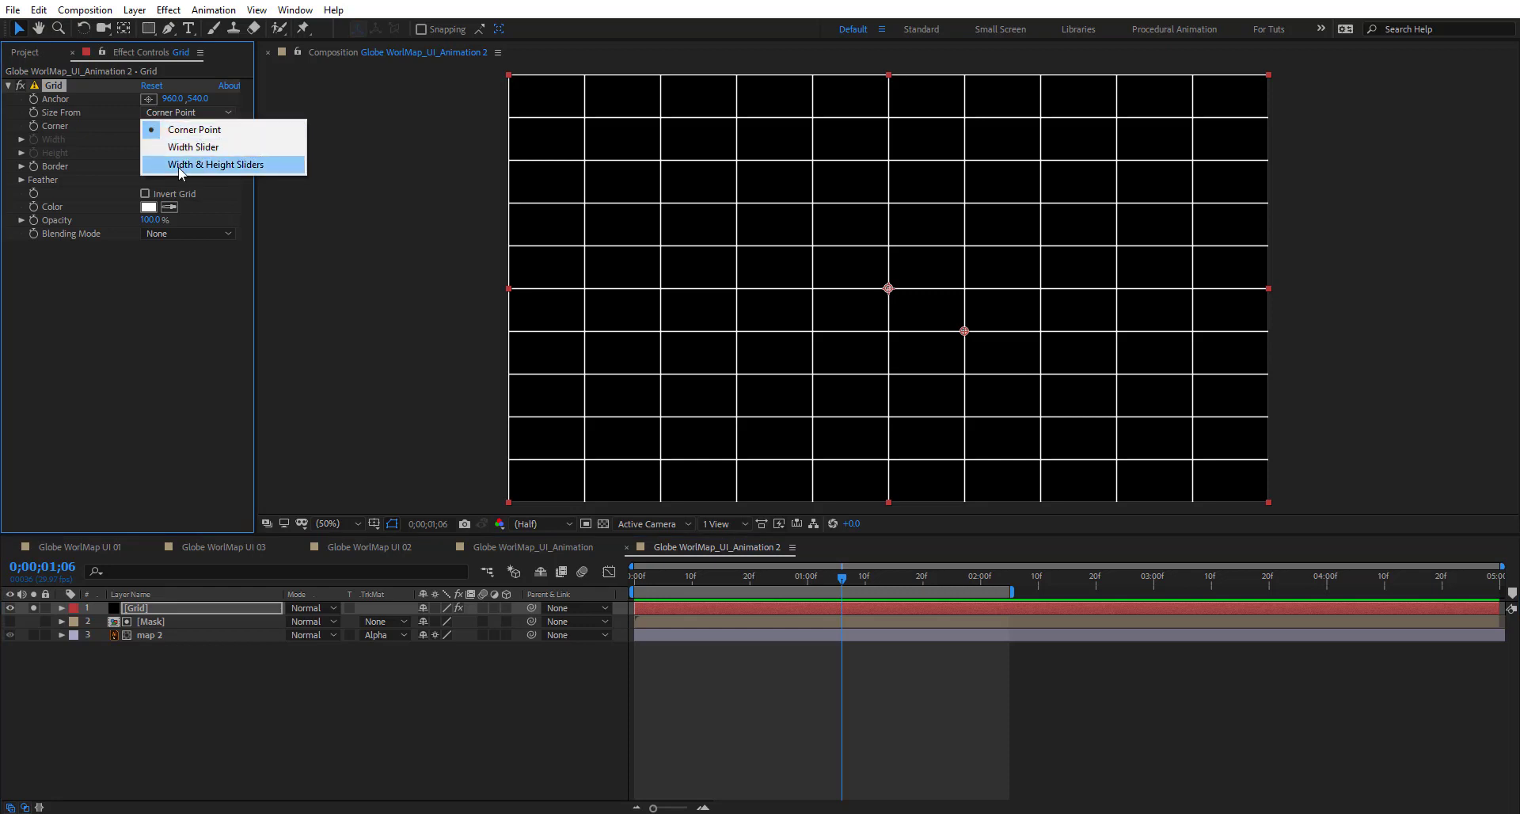
pyautogui.click(234, 166)
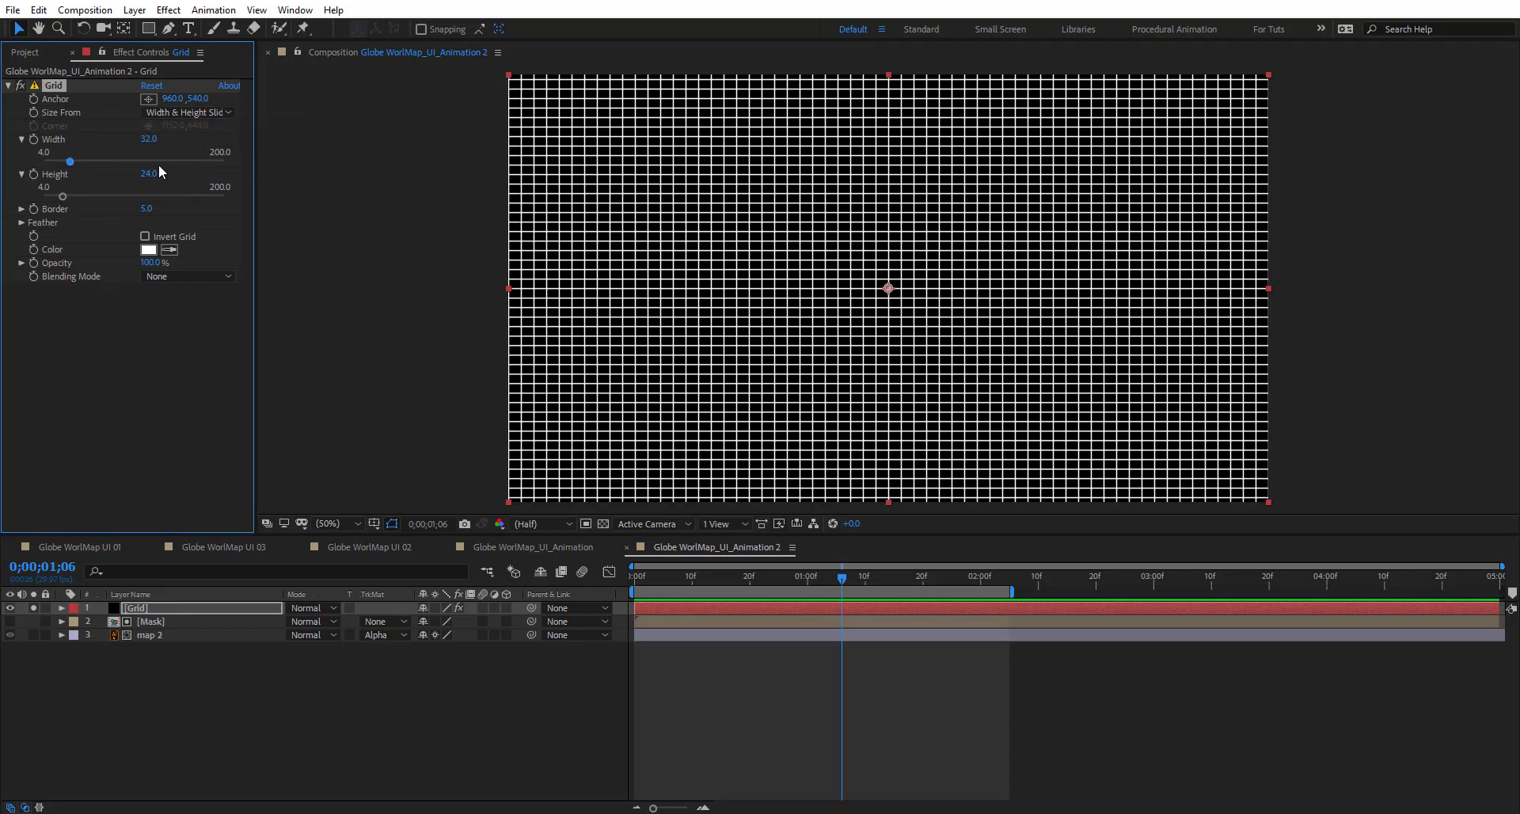
pyautogui.moveTo(75, 164); pyautogui.dragTo(153, 163)
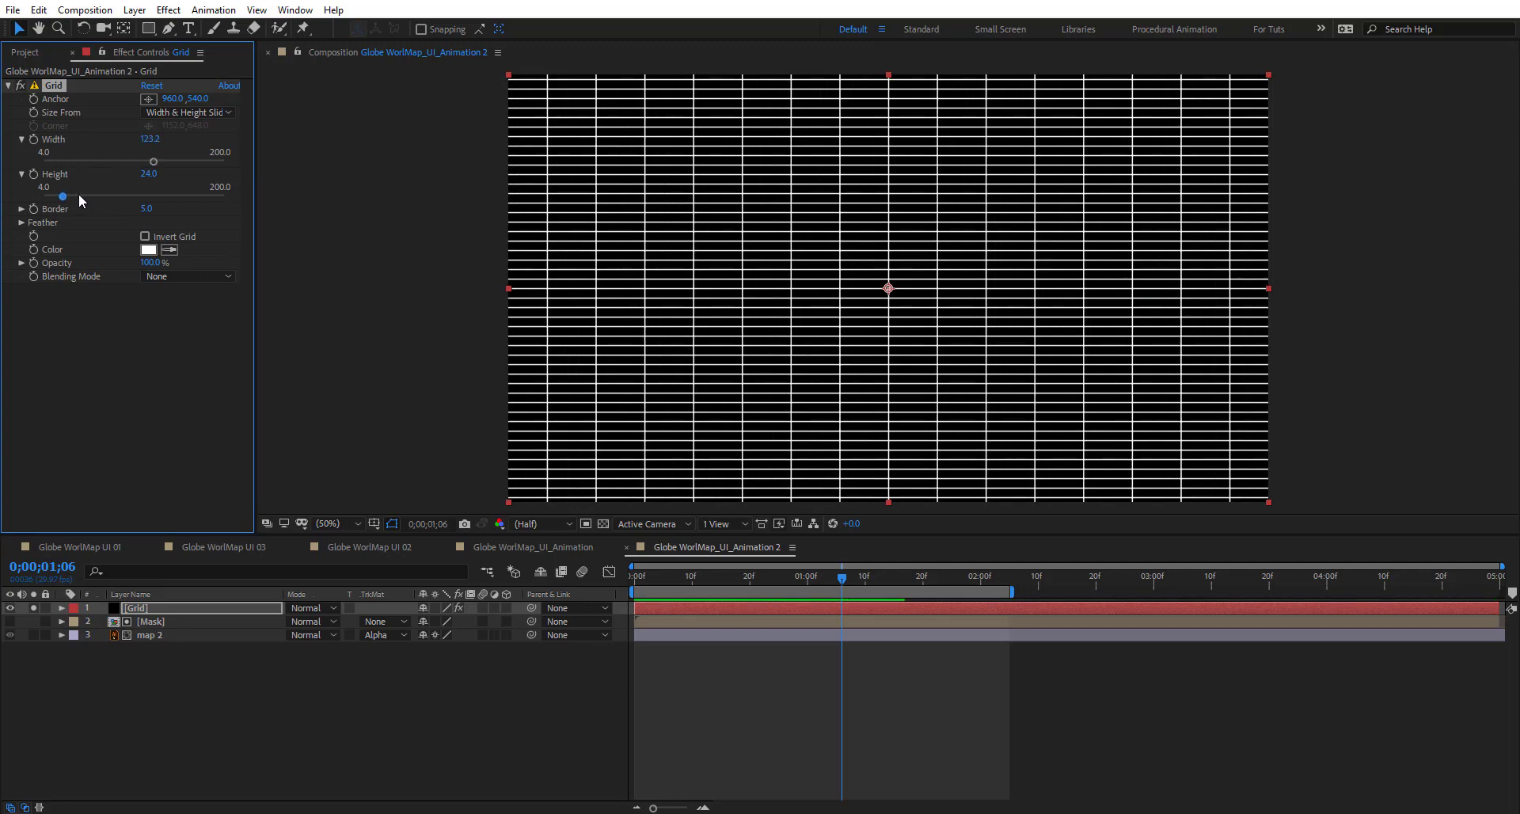
pyautogui.moveTo(63, 198); pyautogui.dragTo(113, 200)
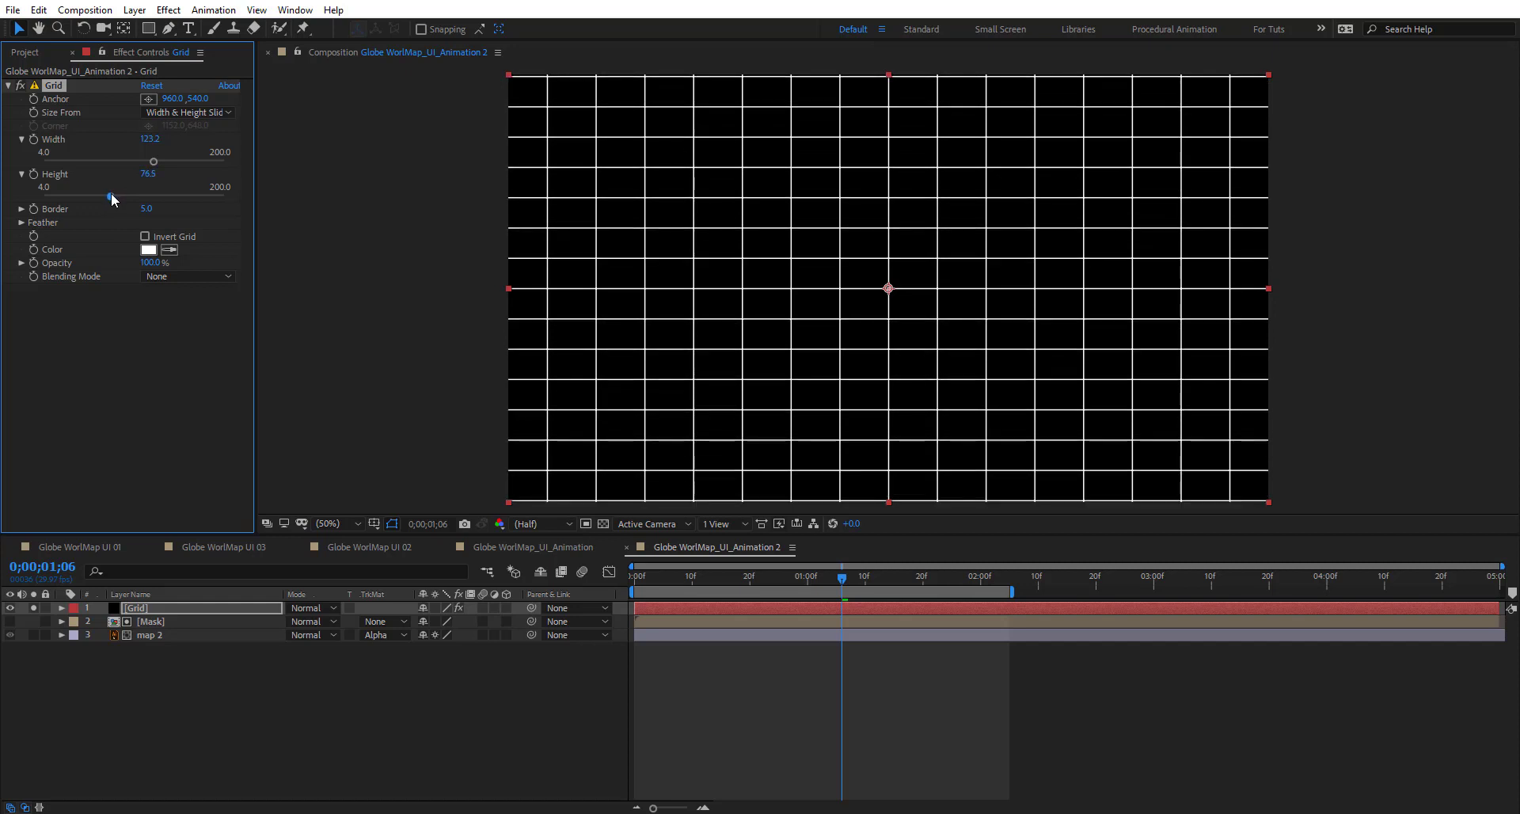
# Apply CC Sphere to the Grid layer and set its radius to 370
pyautogui.hotkey('ctrl', 'space')
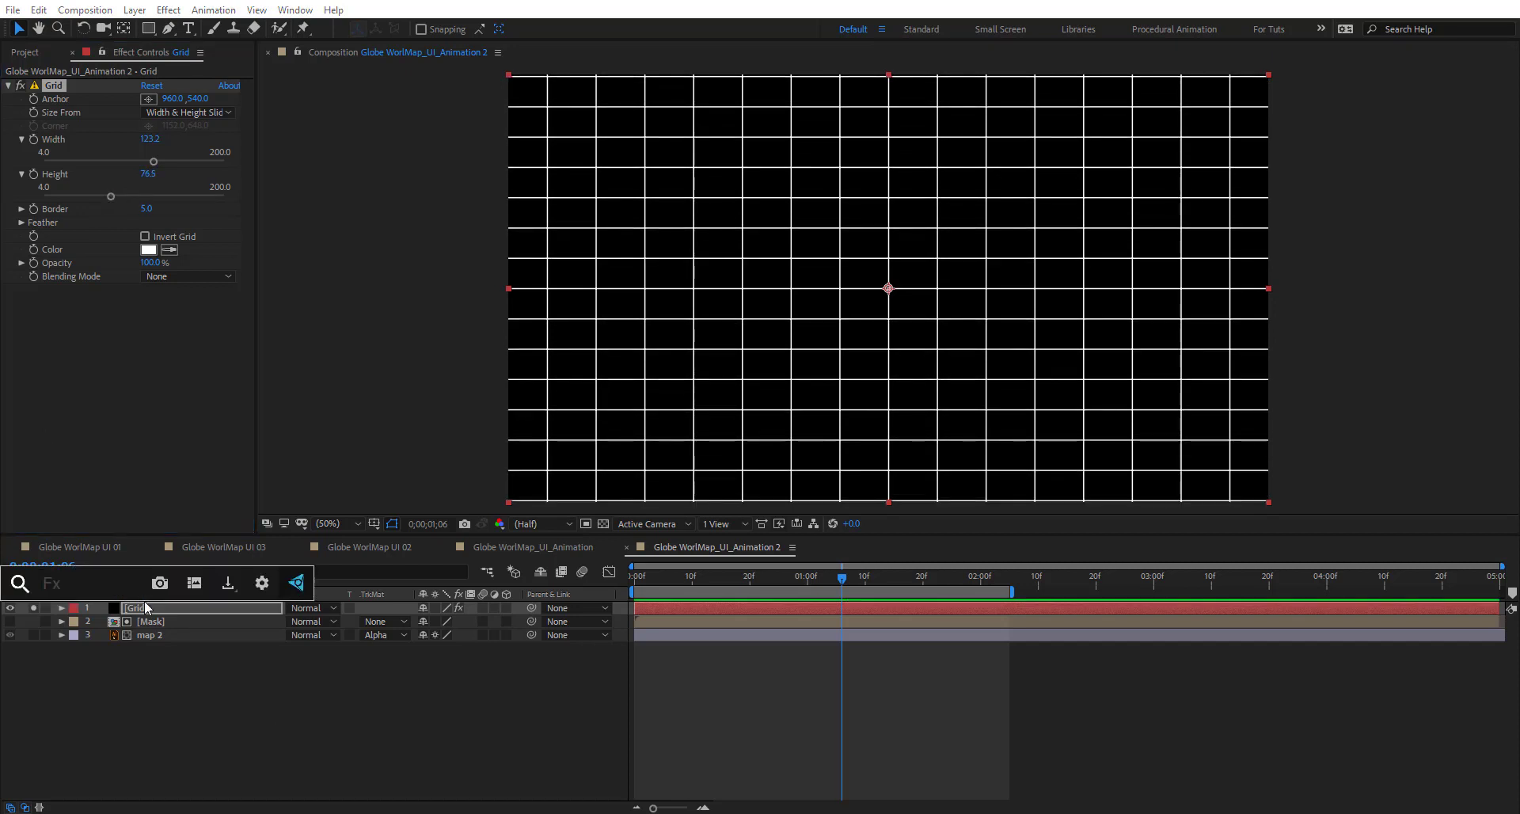
pyautogui.write('cc sp')
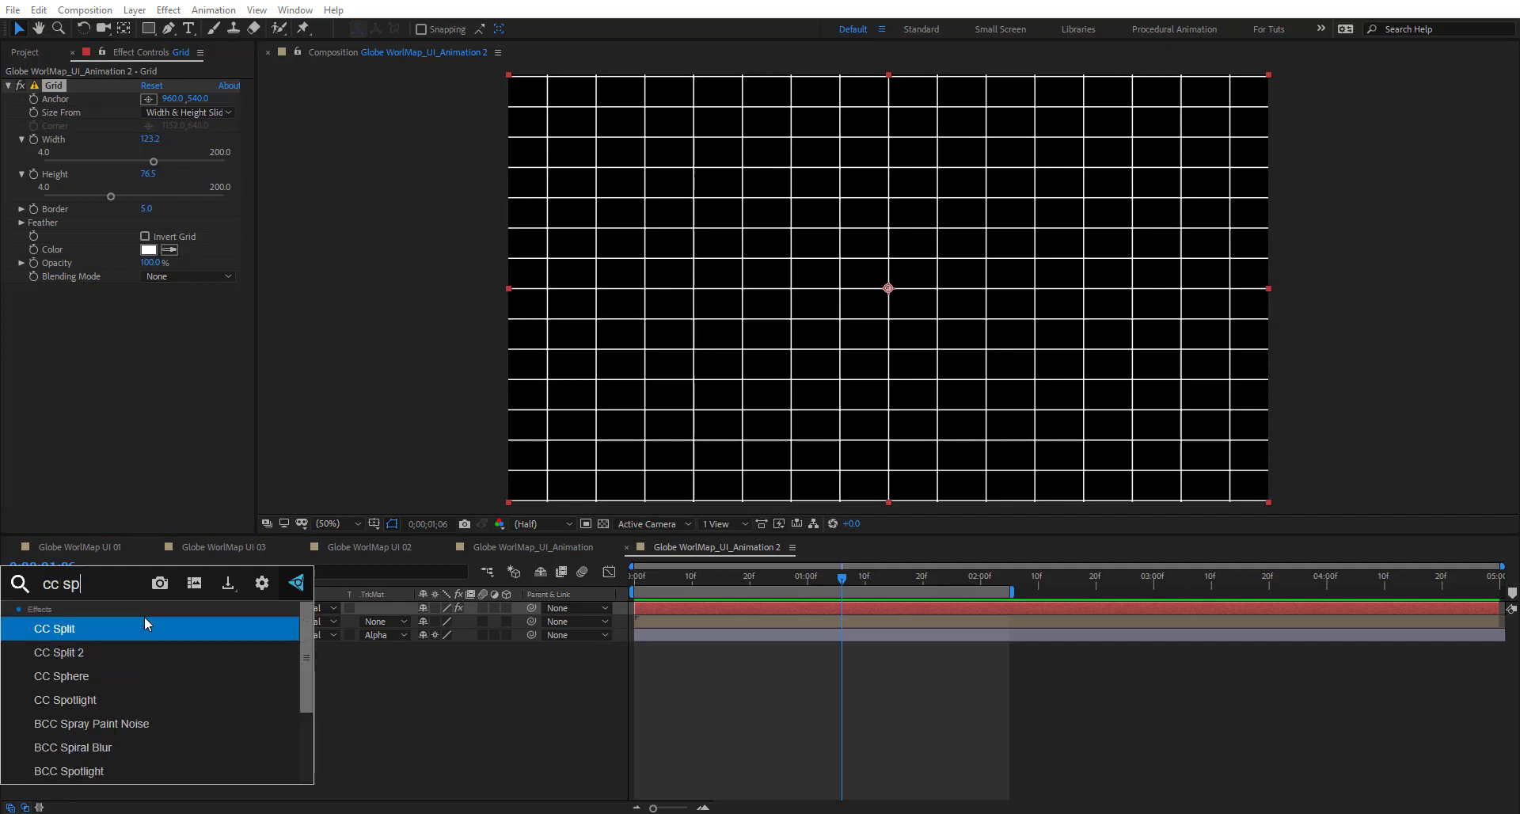
pyautogui.press('Down')
pyautogui.press('Down')
pyautogui.press('Return')
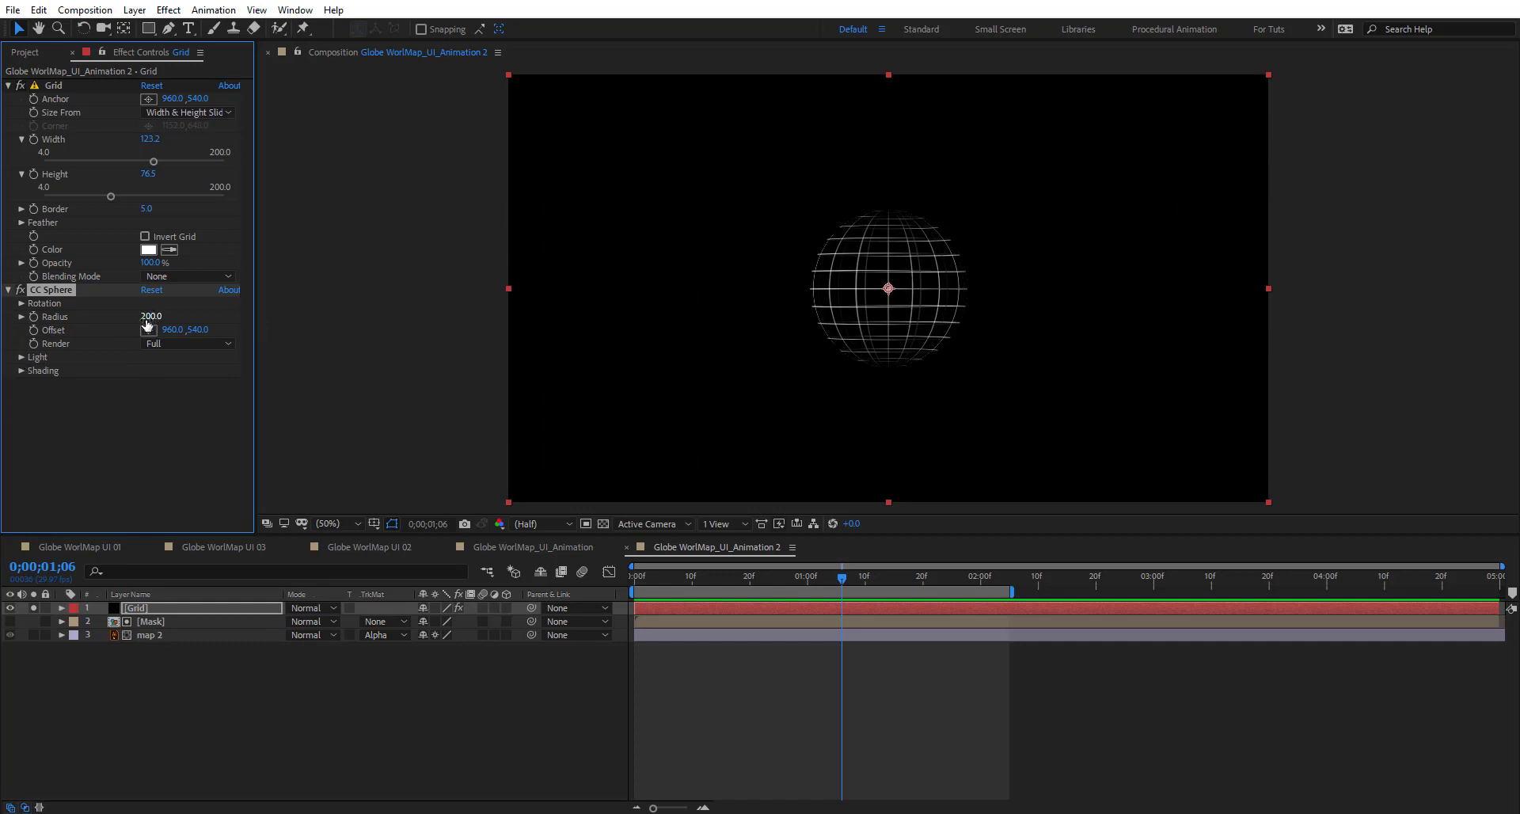
pyautogui.moveTo(151, 316); pyautogui.dragTo(287, 335)
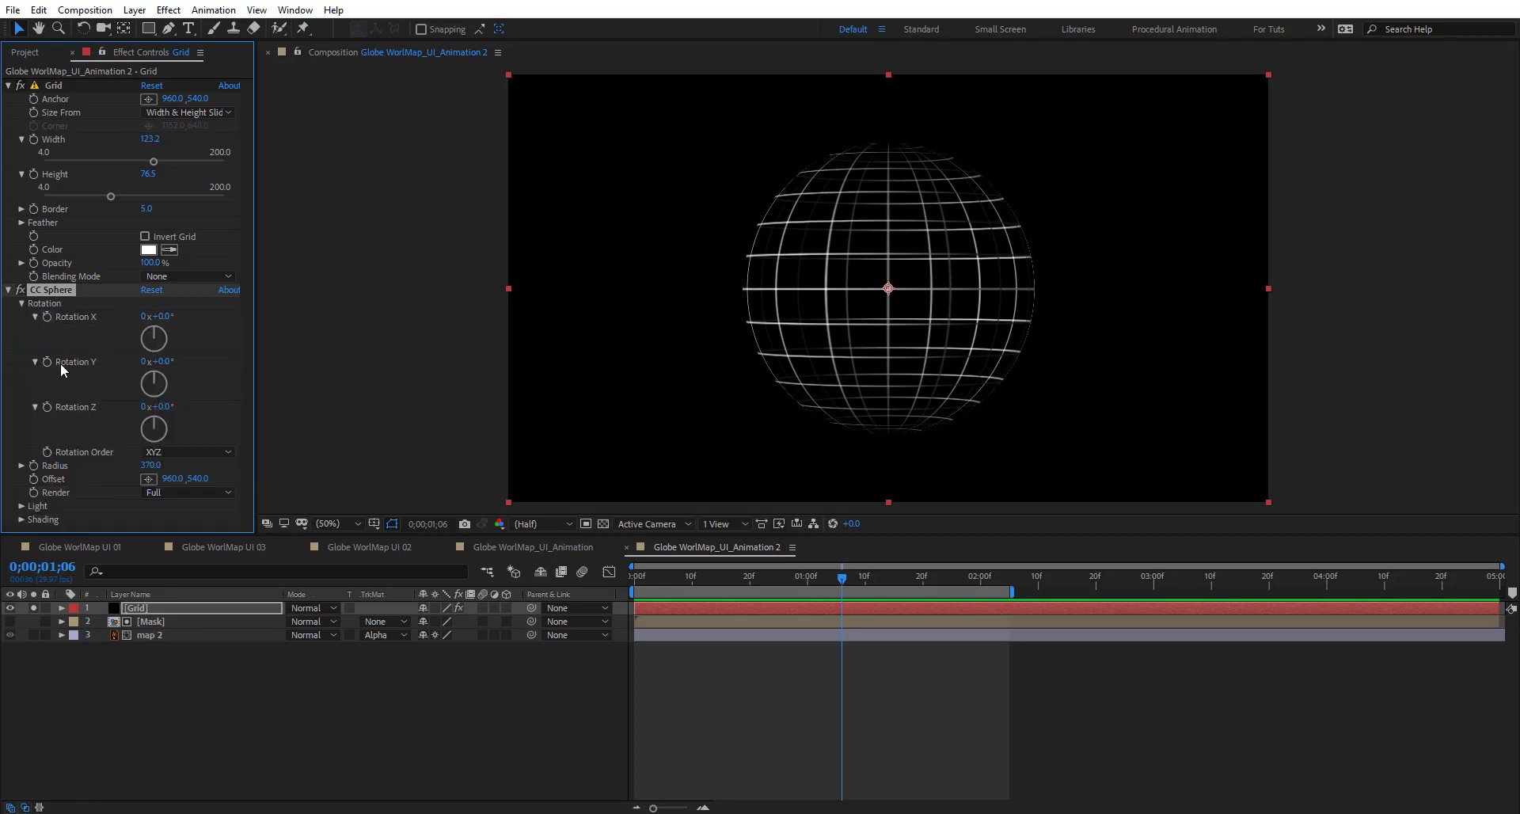
# Give the sphere's Rotation Y the expression time*45, preview the spin from the start, and scrub to 0;00;00;11
pyautogui.keyDown('alt'); pyautogui.click(46, 361); pyautogui.keyUp('alt')
pyautogui.write('time')
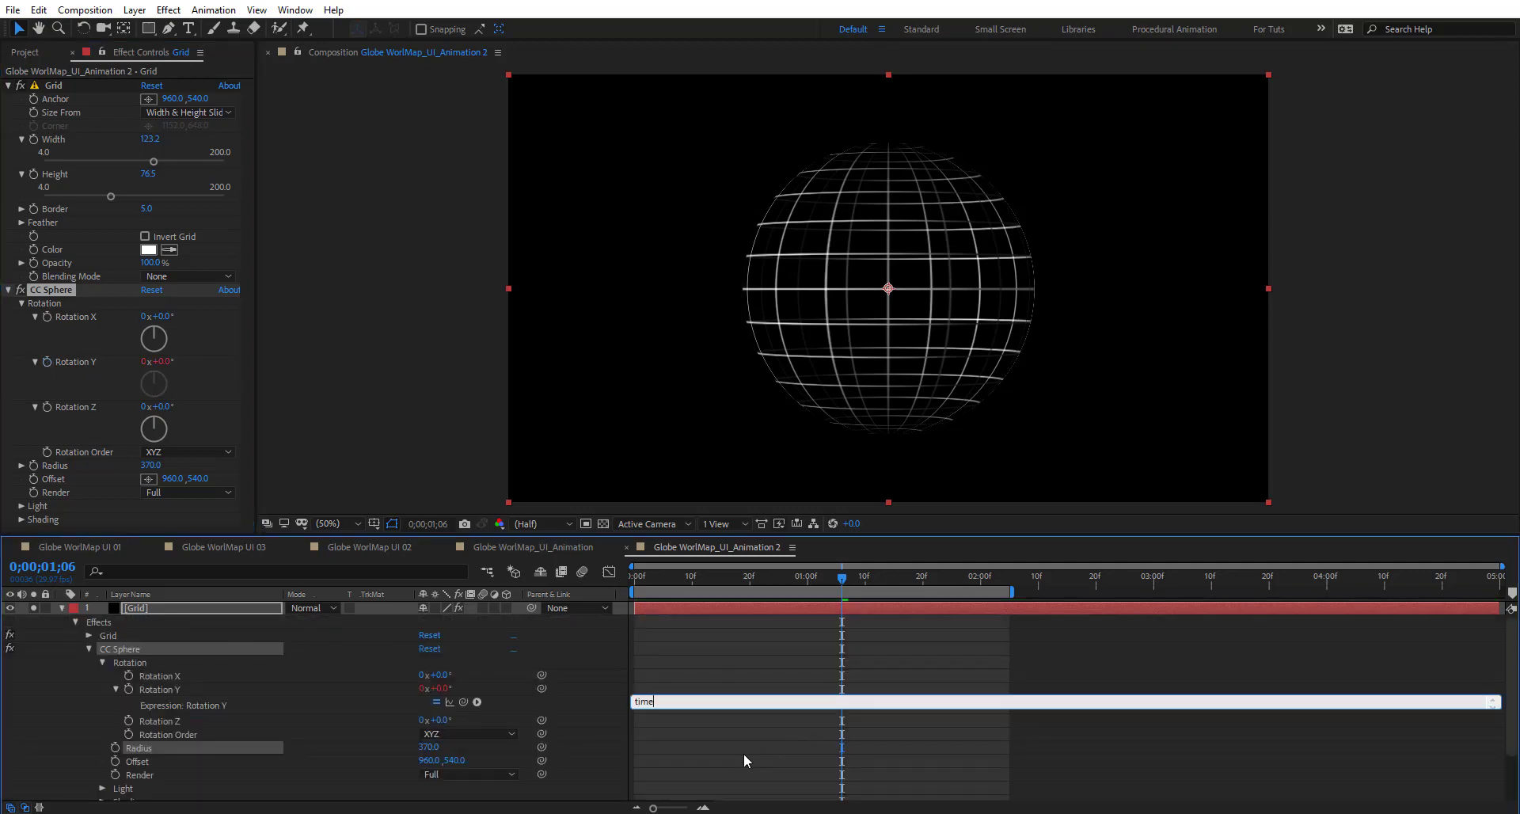
pyautogui.write('*45')
pyautogui.press('KP_Enter')
pyautogui.press('Home')
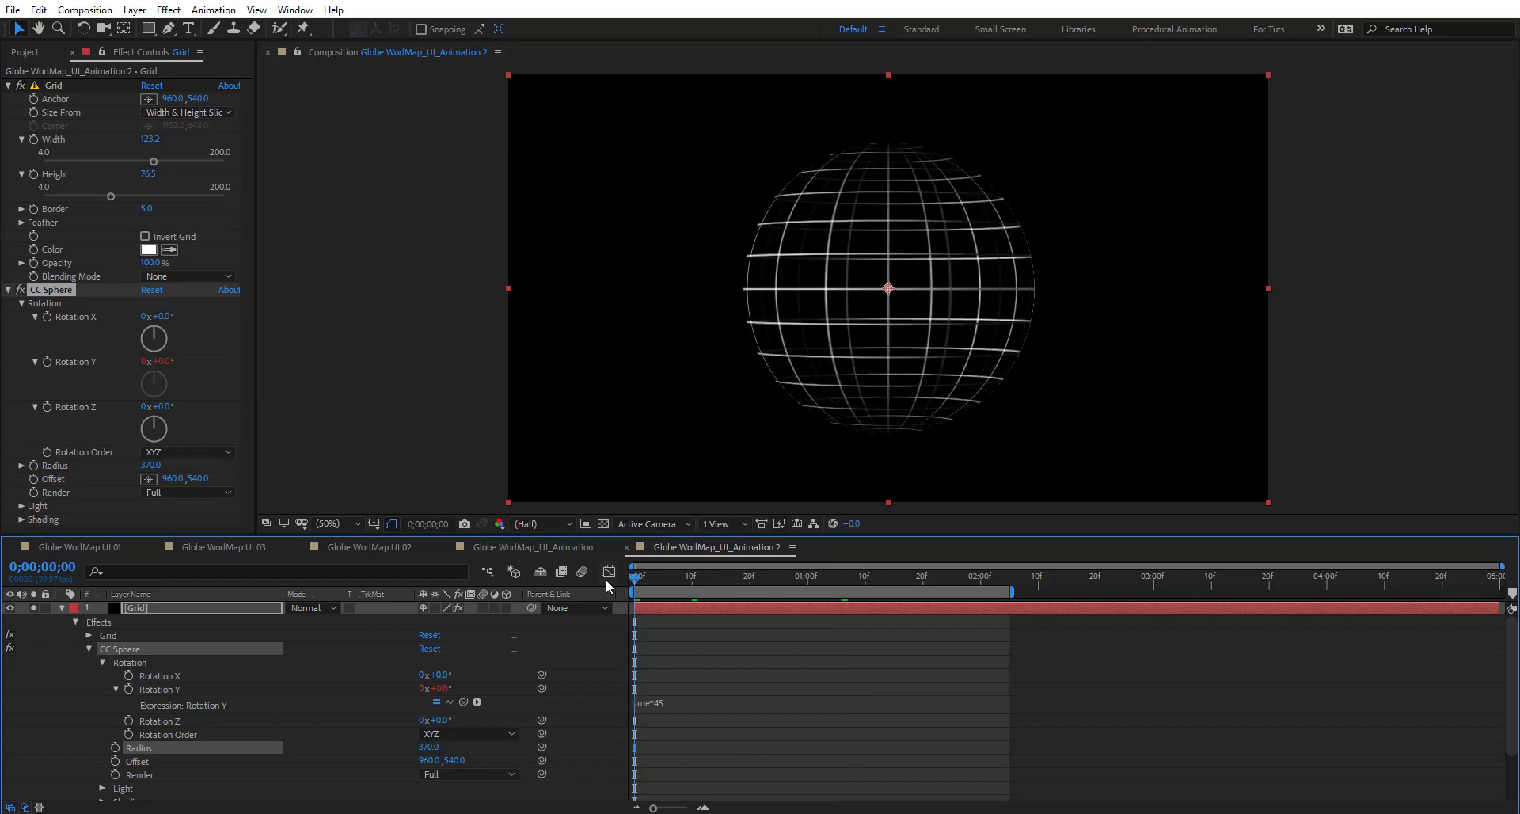
pyautogui.press('space')
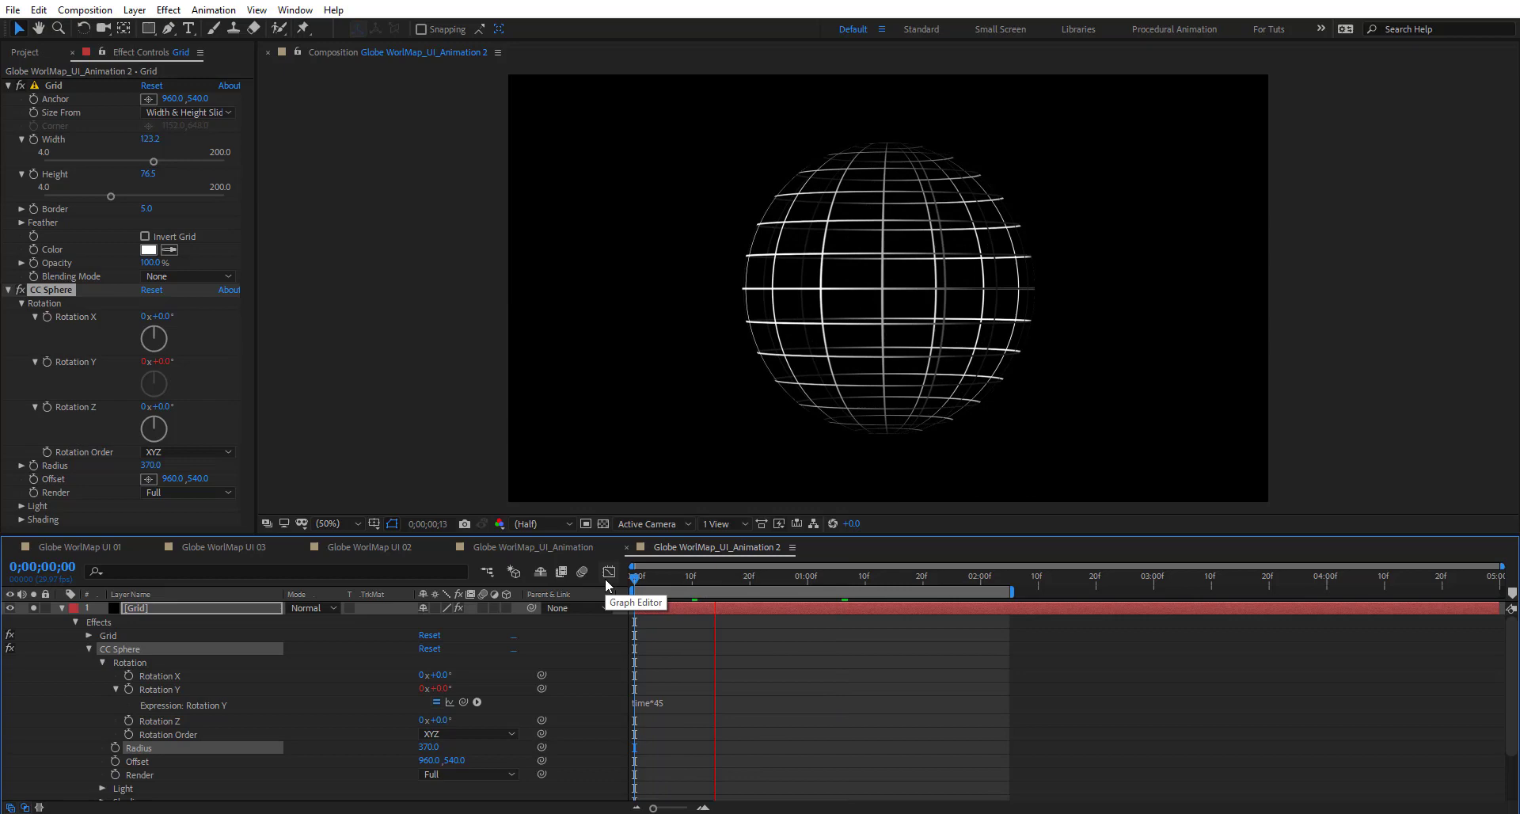
pyautogui.moveTo(673, 578)
pyautogui.mouseDown()
pyautogui.moveTo(834, 578)
pyautogui.moveTo(698, 580)
pyautogui.mouseUp()
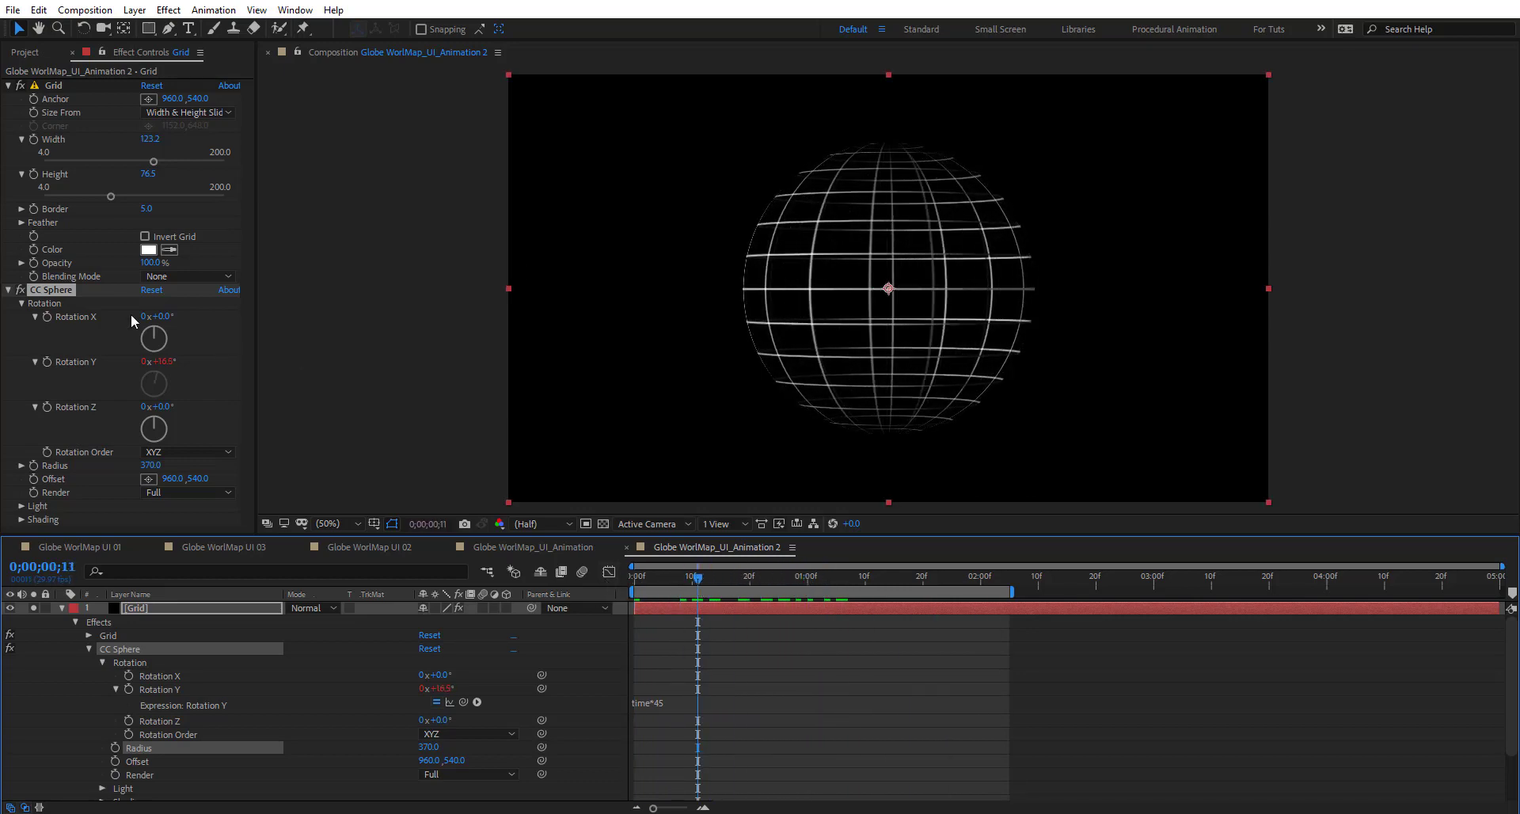
# Set the Grid effect's border thickness to 2
pyautogui.click(150, 209)
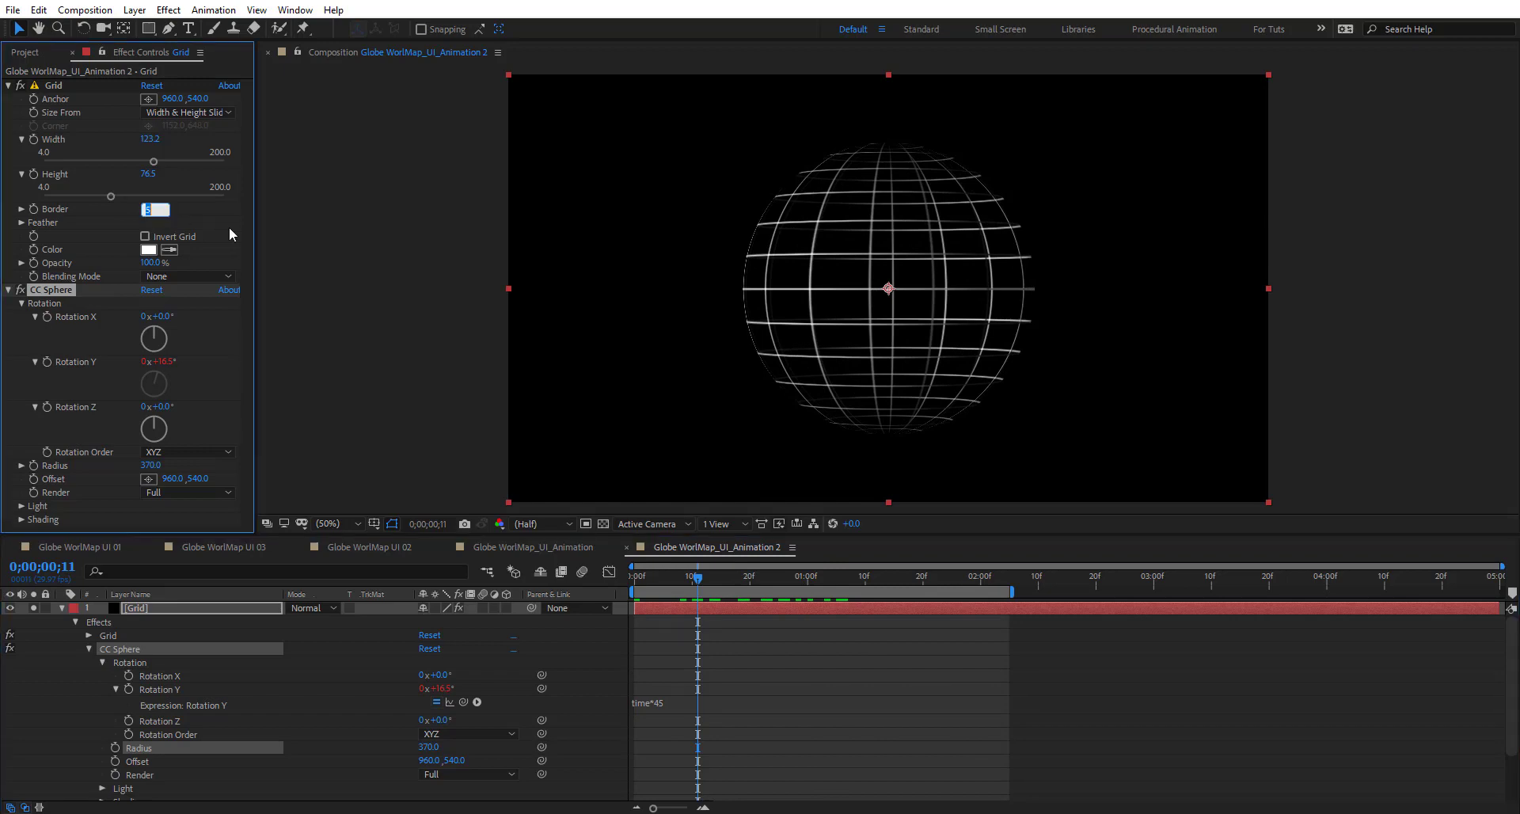
pyautogui.write('2')
pyautogui.press('Return')
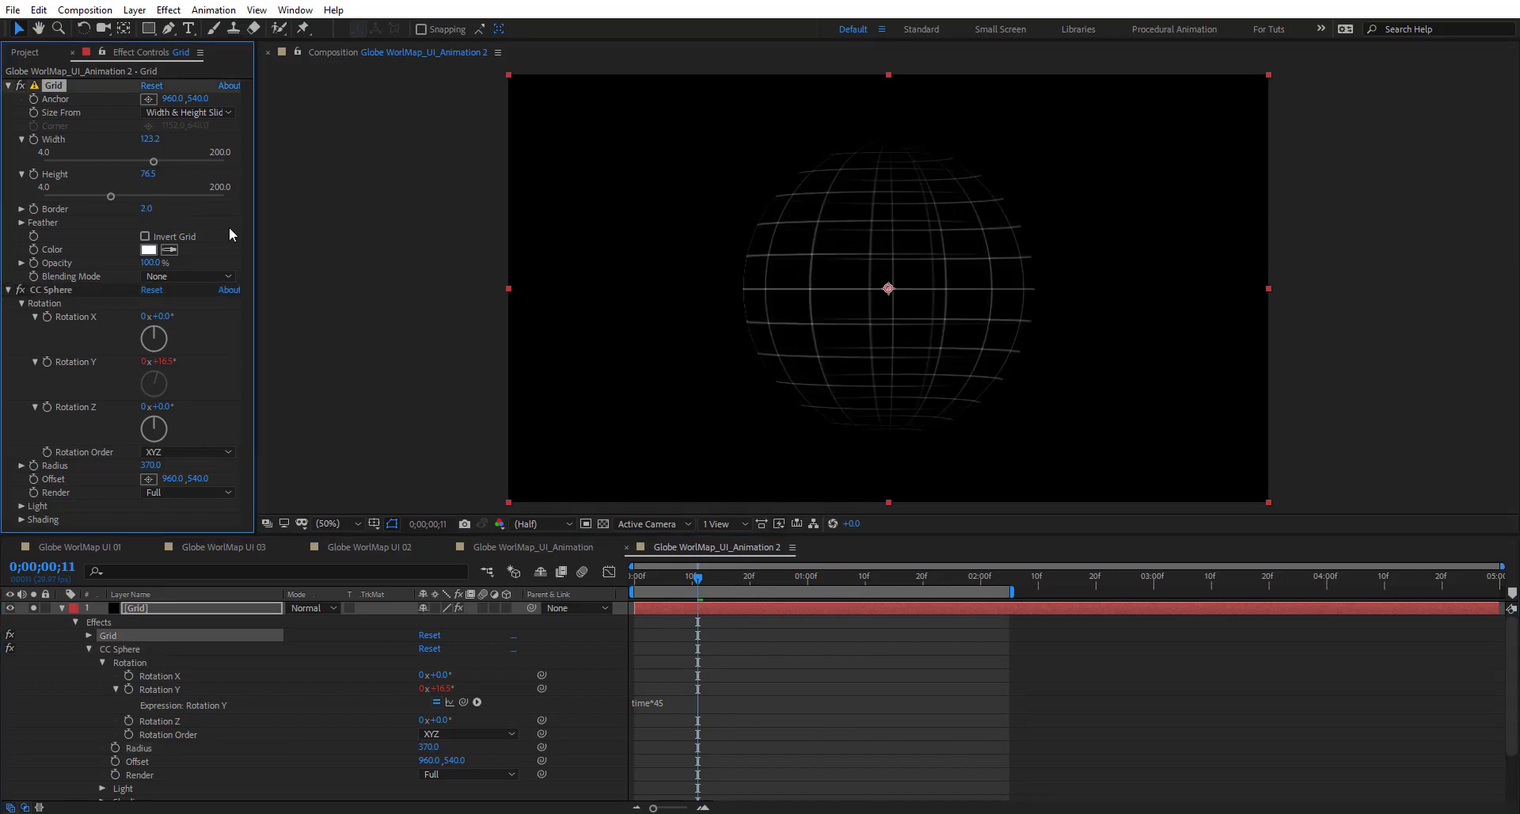
# Raise the CC Sphere light height to about 96 and collapse the Grid layer's properties
pyautogui.click(22, 506)
pyautogui.scroll(-3, 85, 380)
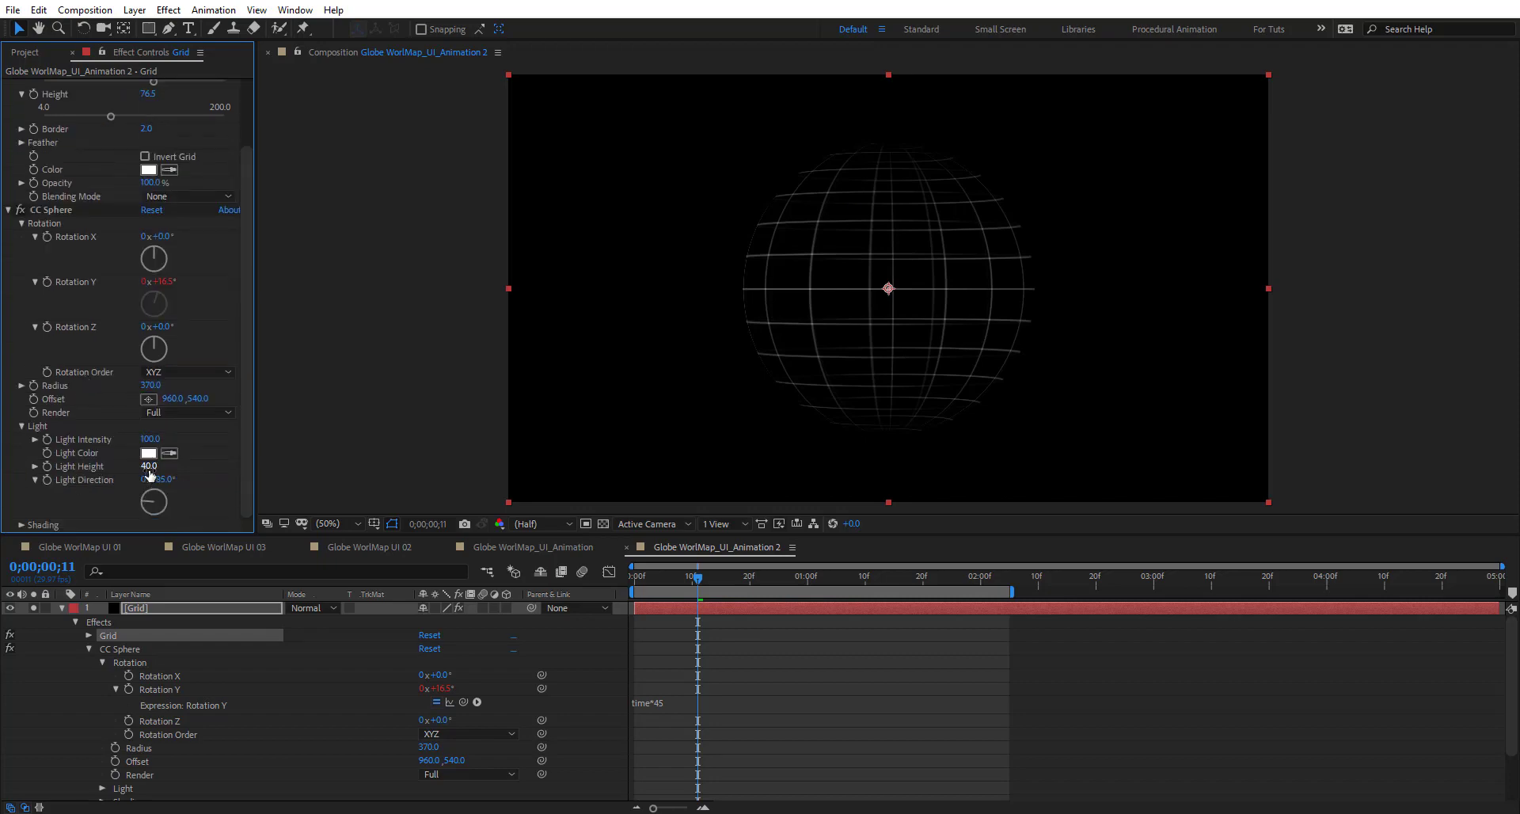
pyautogui.moveTo(148, 467); pyautogui.dragTo(178, 468)
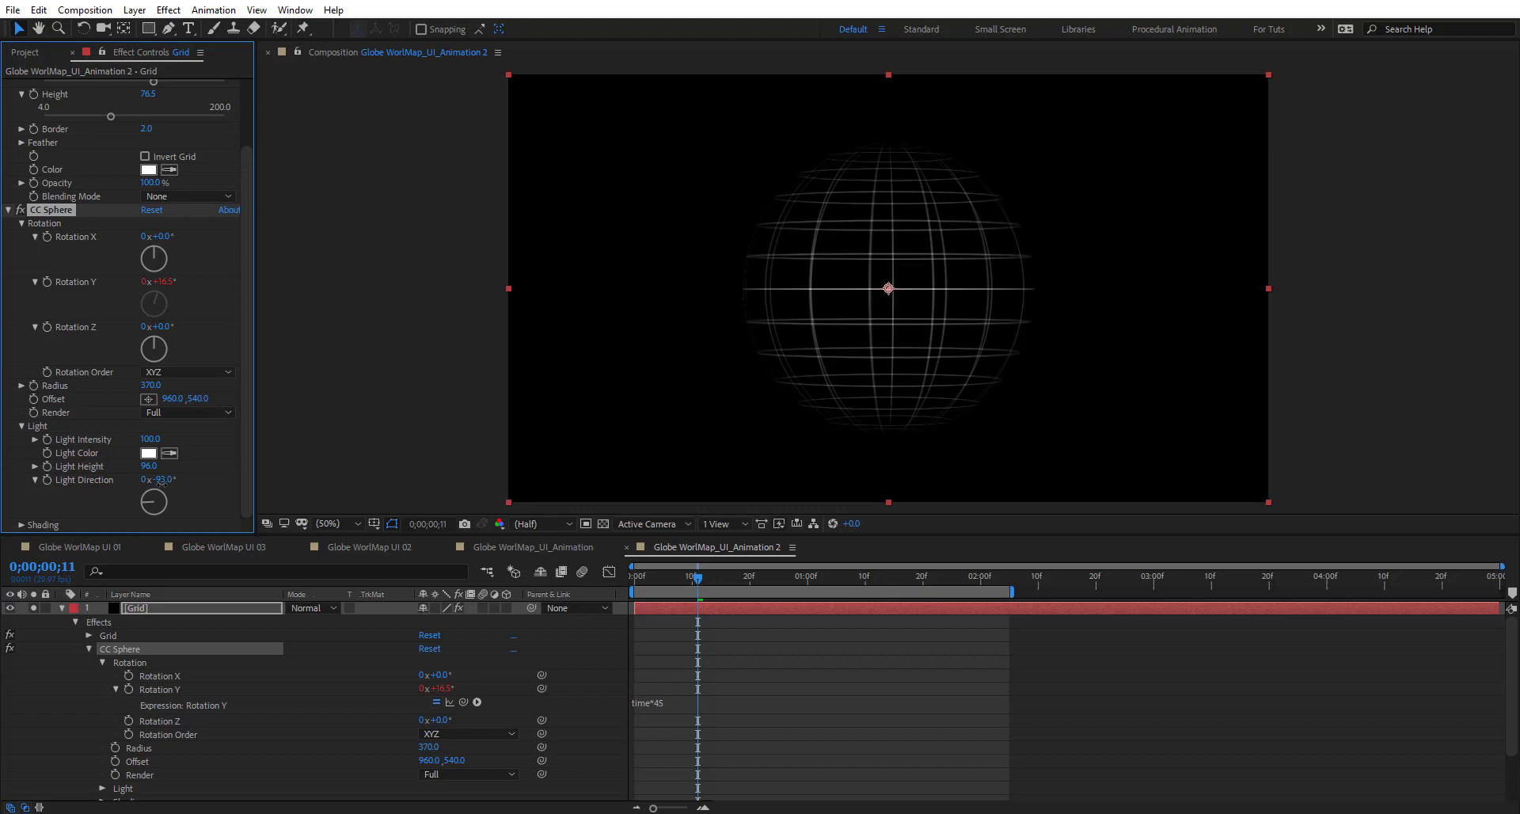
pyautogui.click(22, 427)
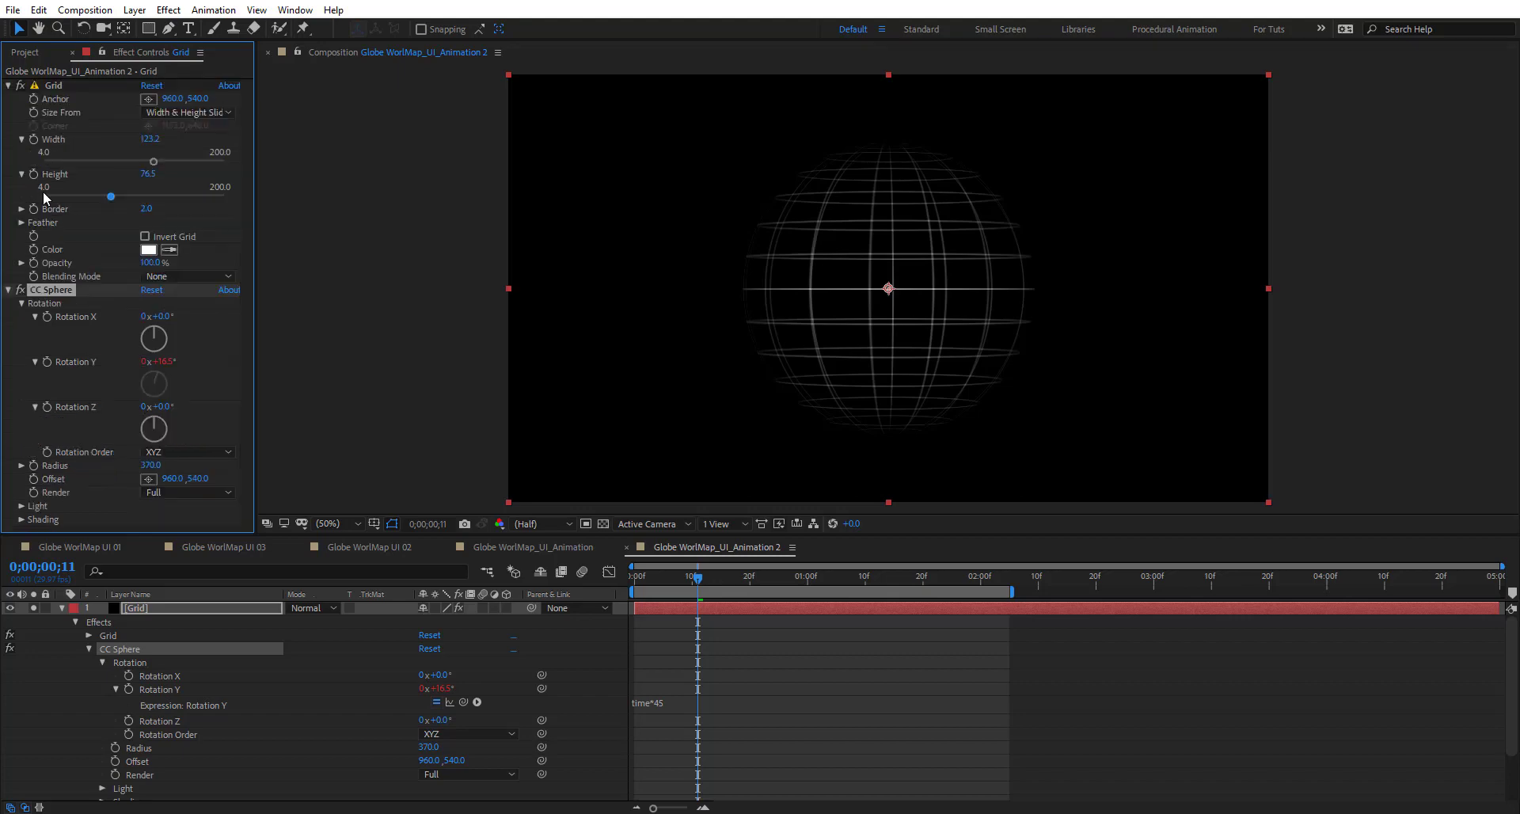
pyautogui.click(61, 609)
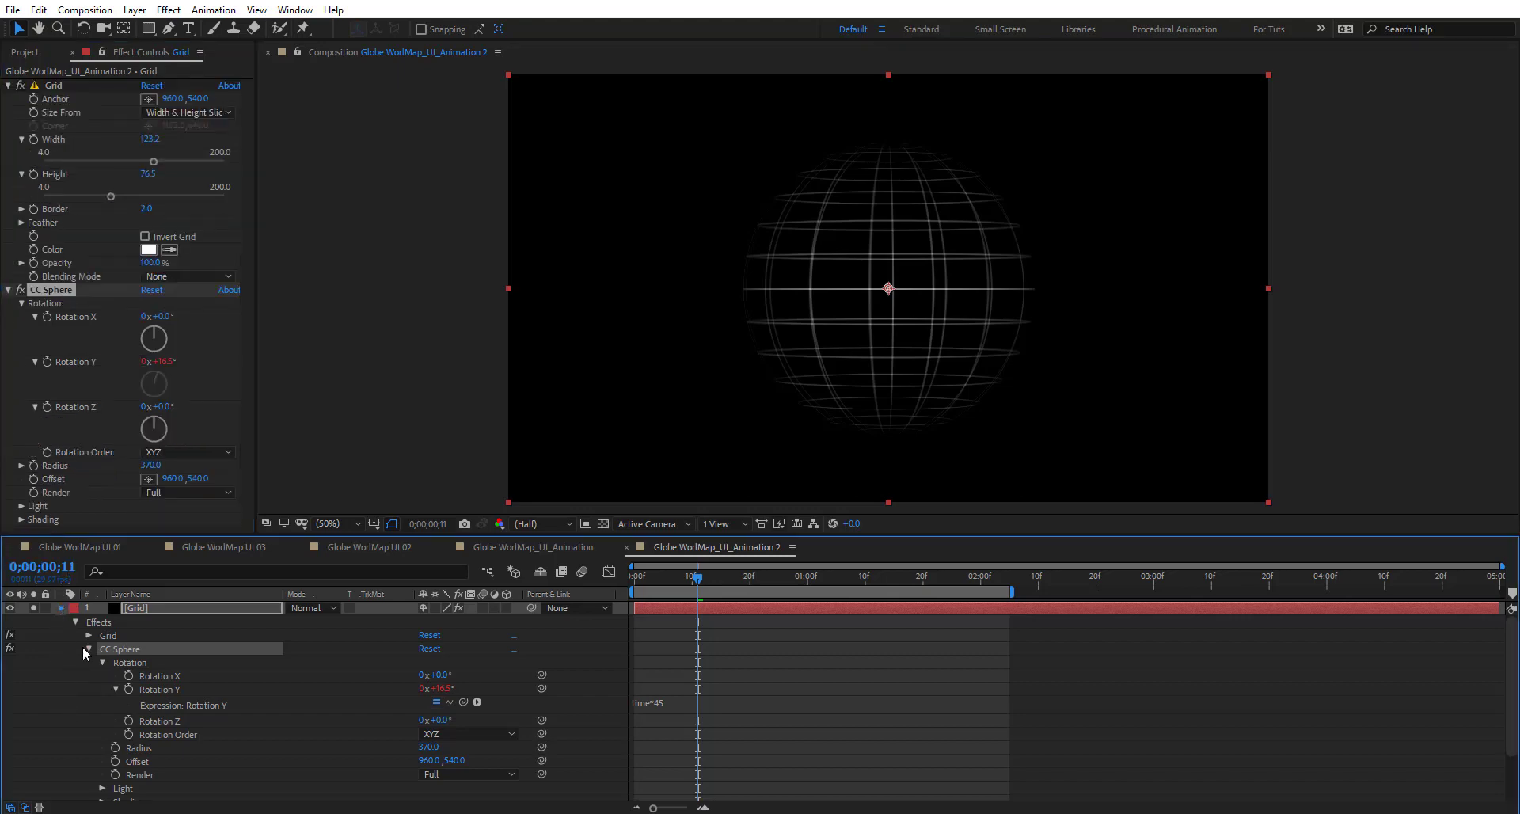
# Pre-compose the Mask and map 2 layers together into a composition named Map
pyautogui.click(165, 637)
pyautogui.keyDown('shift'); pyautogui.click(159, 620); pyautogui.keyUp('shift')
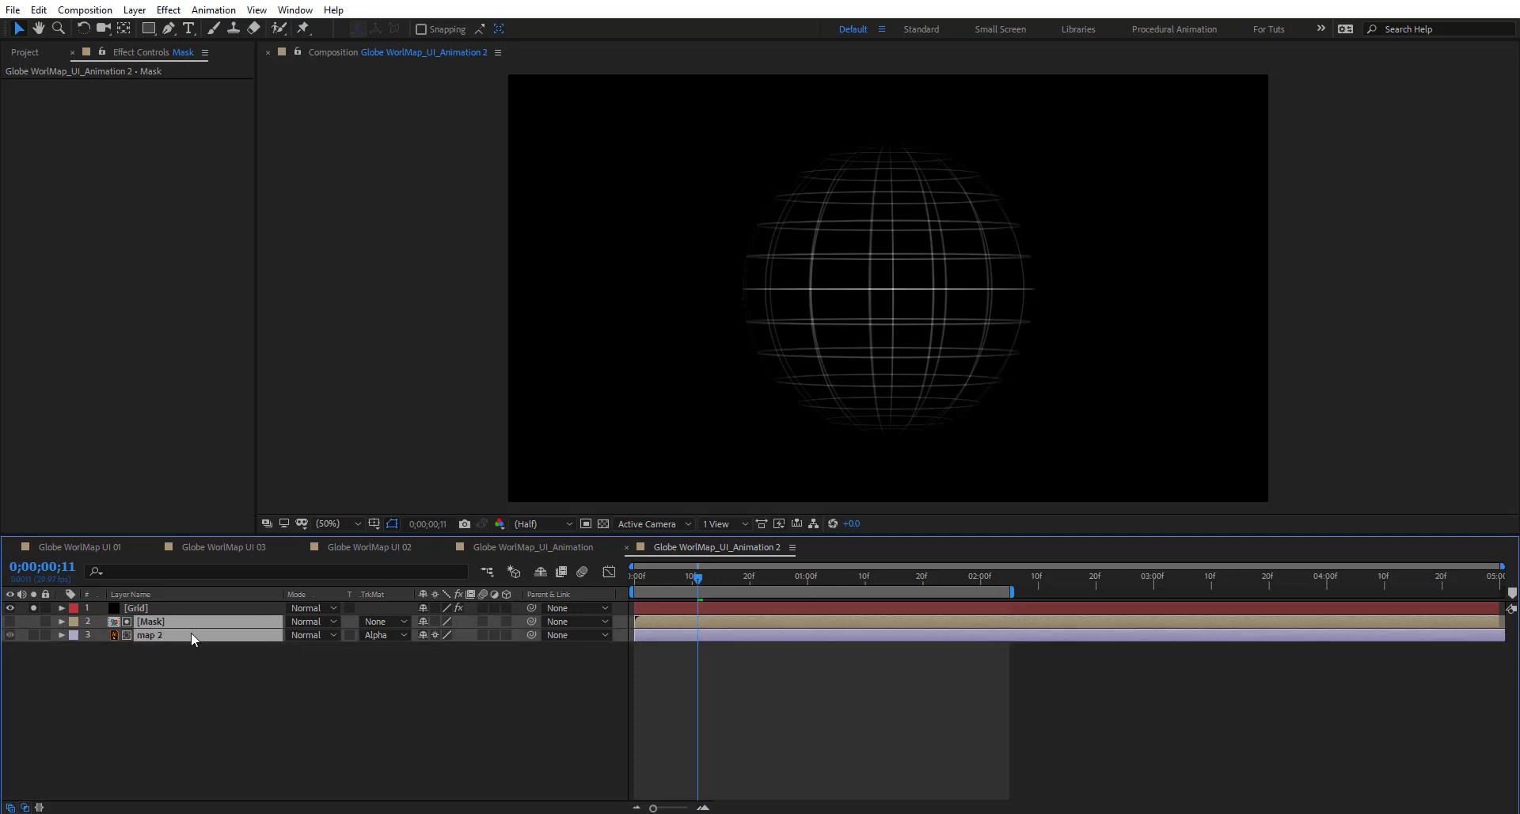
pyautogui.rightClick(163, 633)
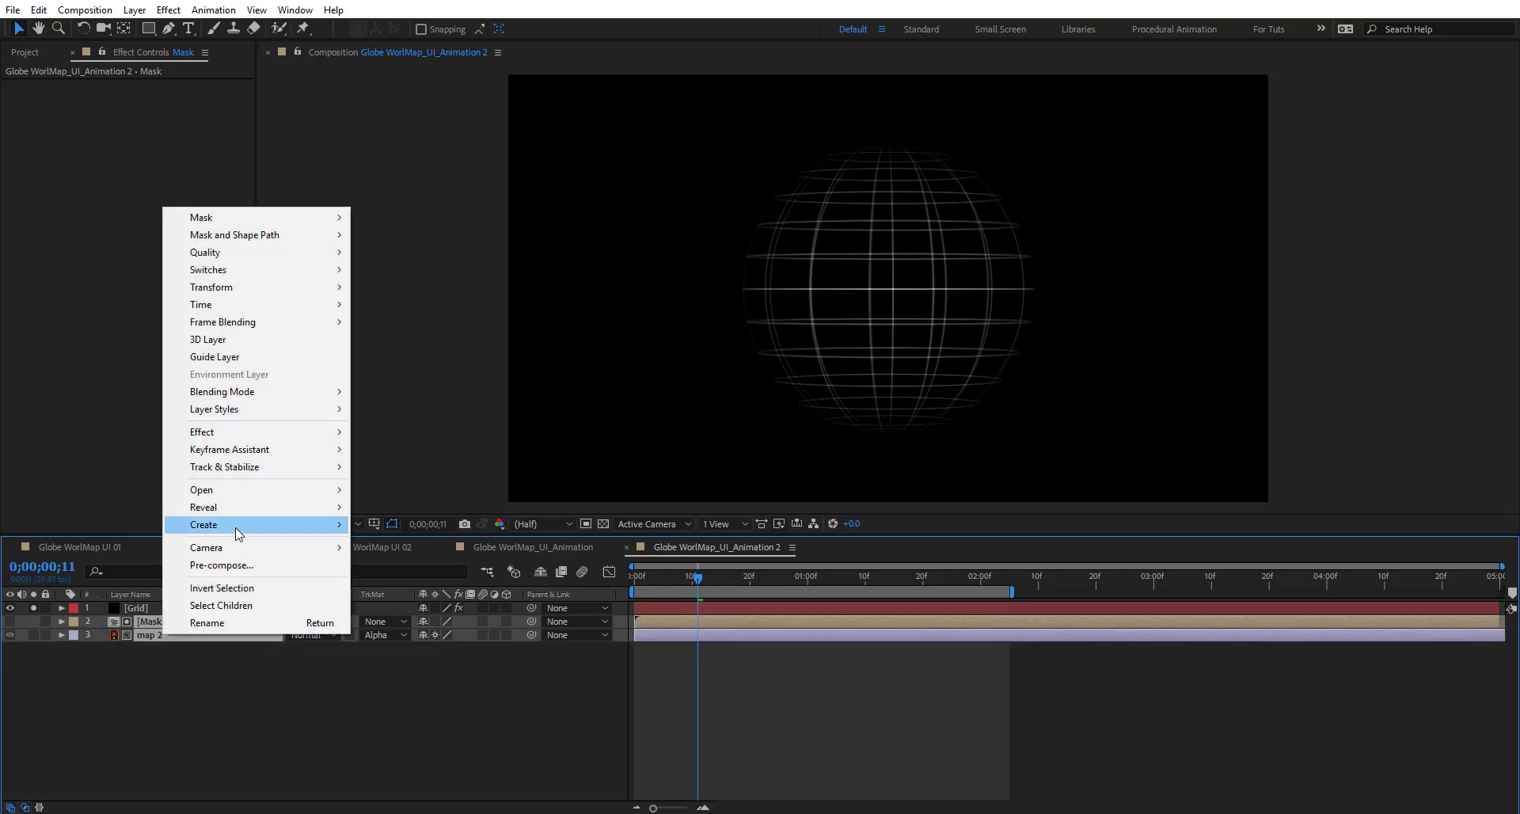
pyautogui.click(237, 570)
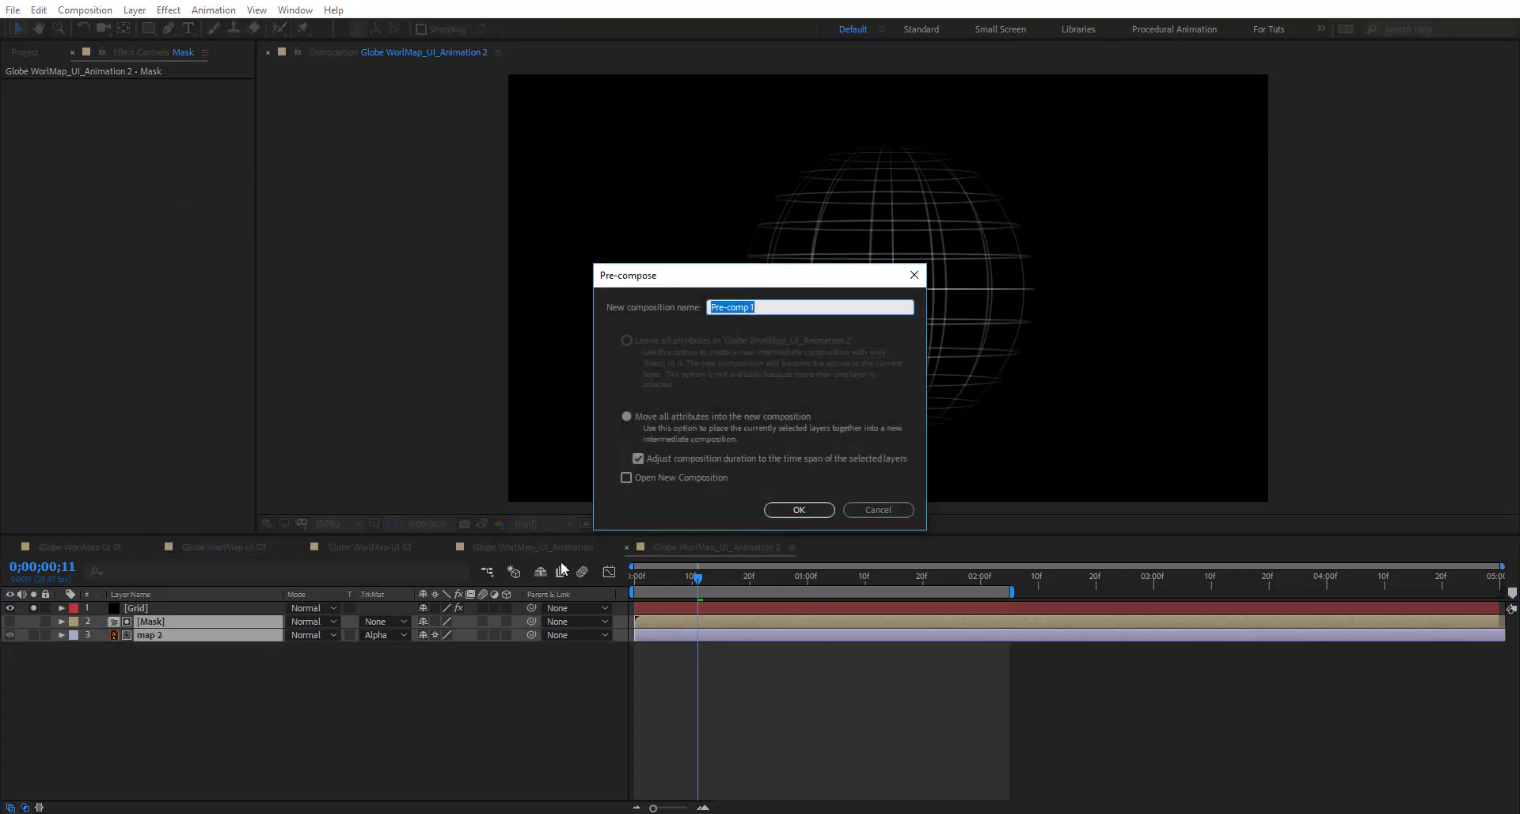
pyautogui.write('Map')
pyautogui.press('Return')
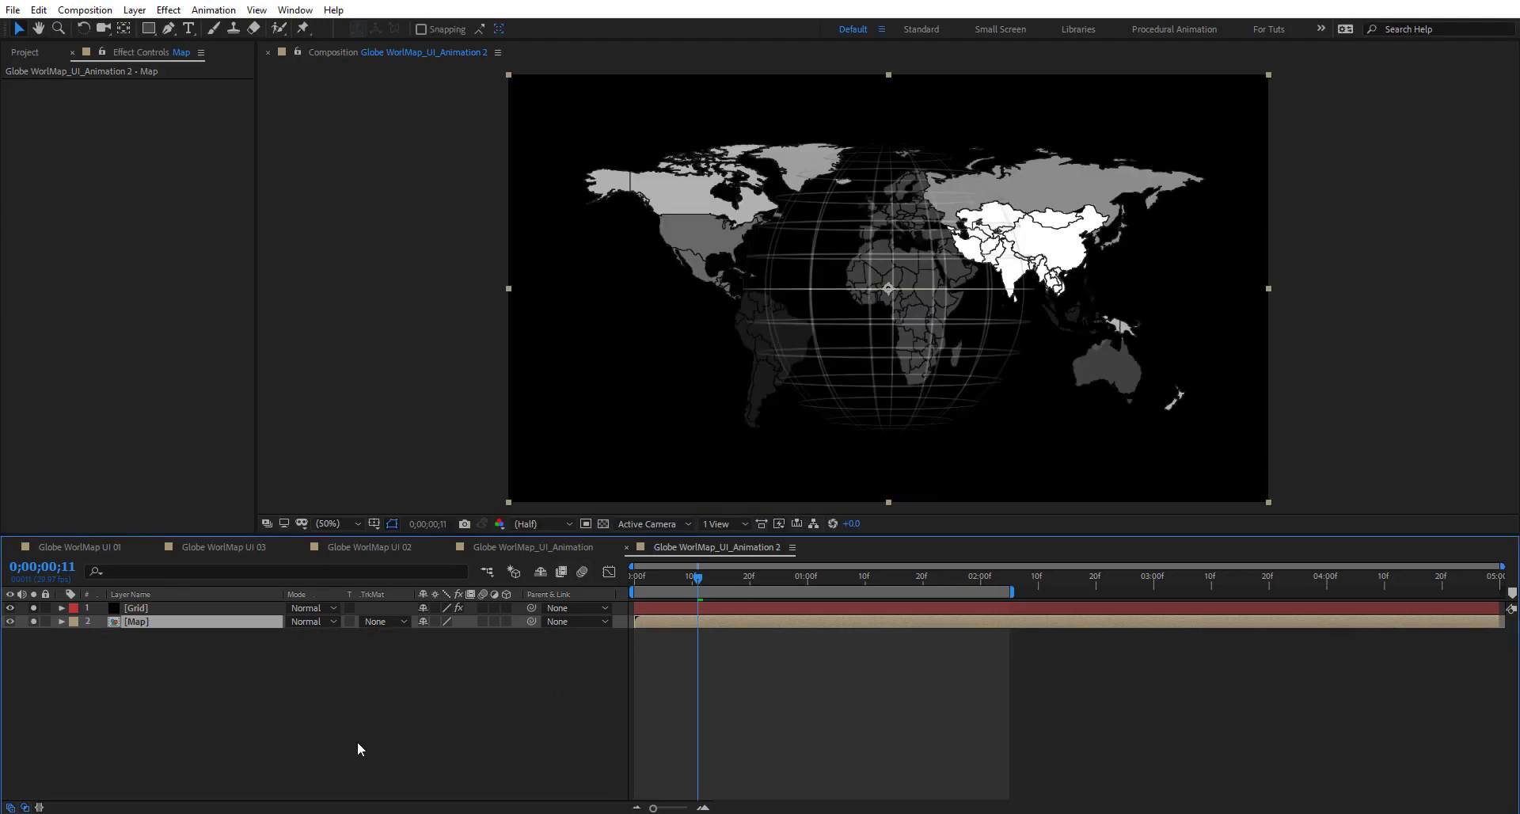
# Copy the CC Sphere effect from the Grid layer to the Map layer
pyautogui.click(143, 607)
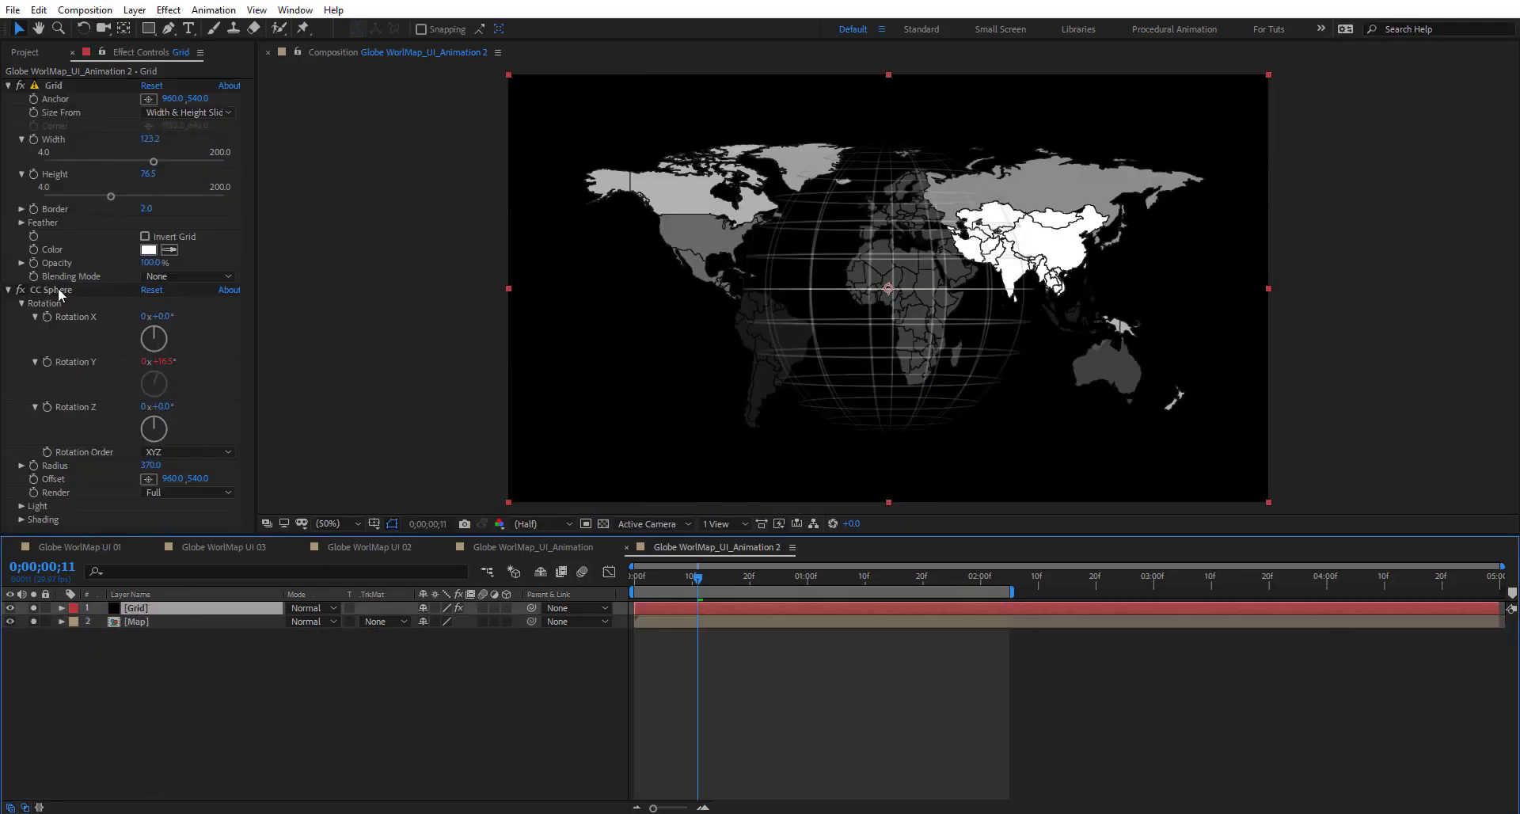
pyautogui.click(58, 290)
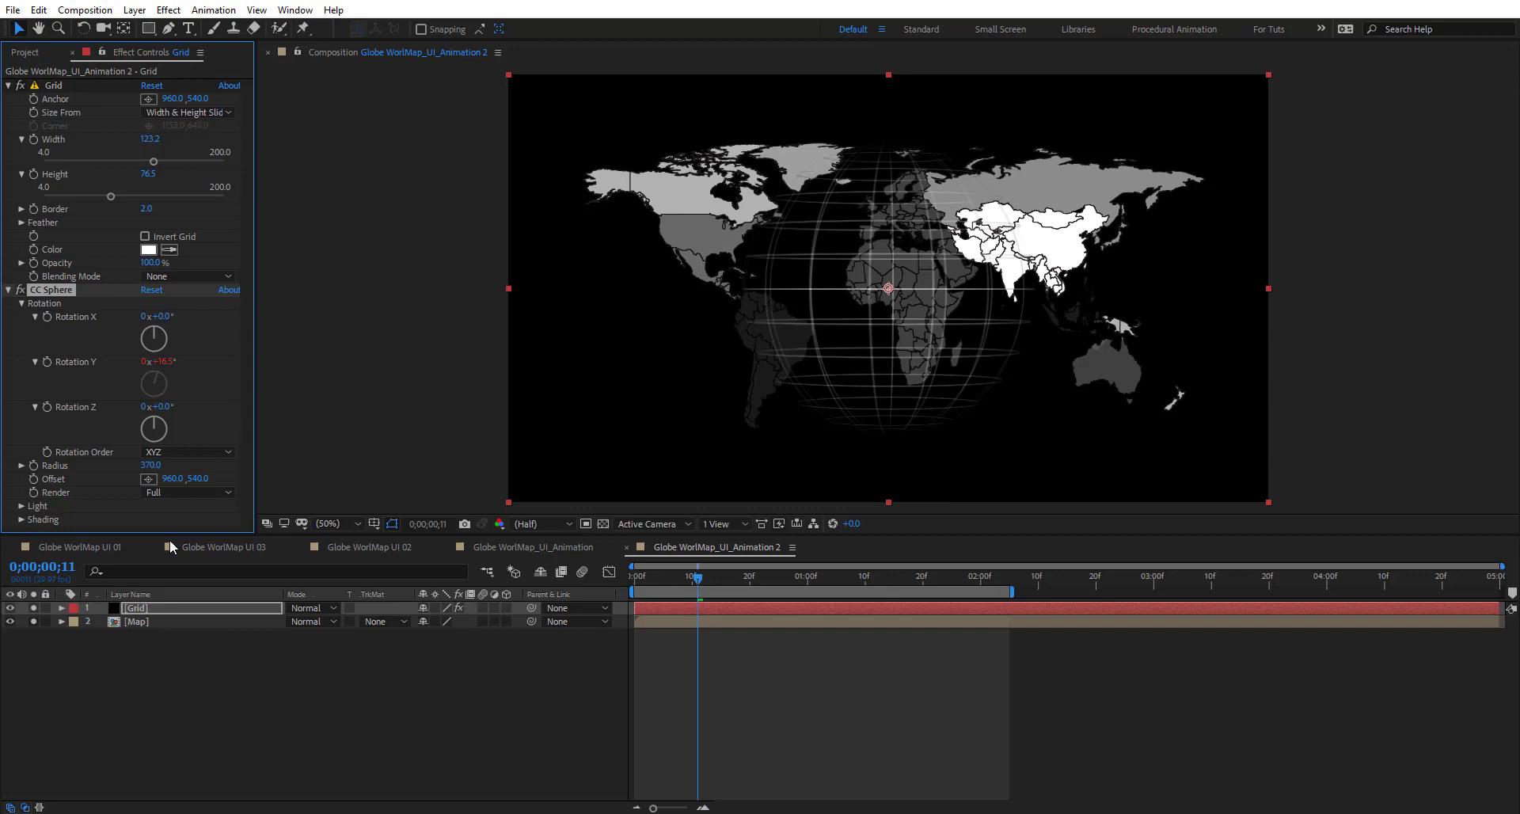
pyautogui.click(158, 618)
pyautogui.hotkey('ctrl', 'v')
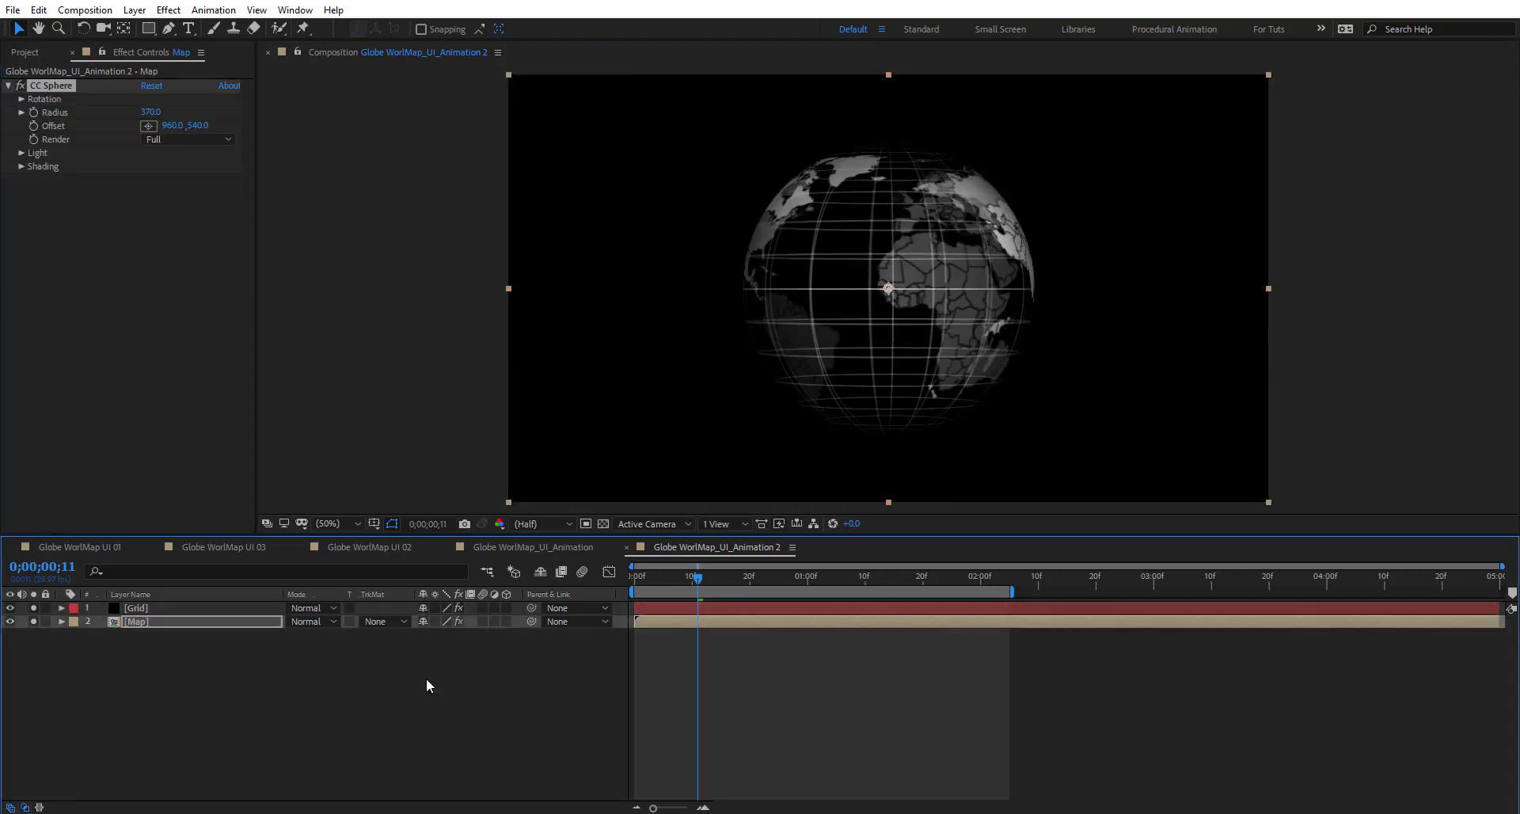
# Preview the rotating globe from the beginning, scrub to 0;00;01;05, and return to the Map layer
pyautogui.moveTo(677, 580); pyautogui.dragTo(634, 579)
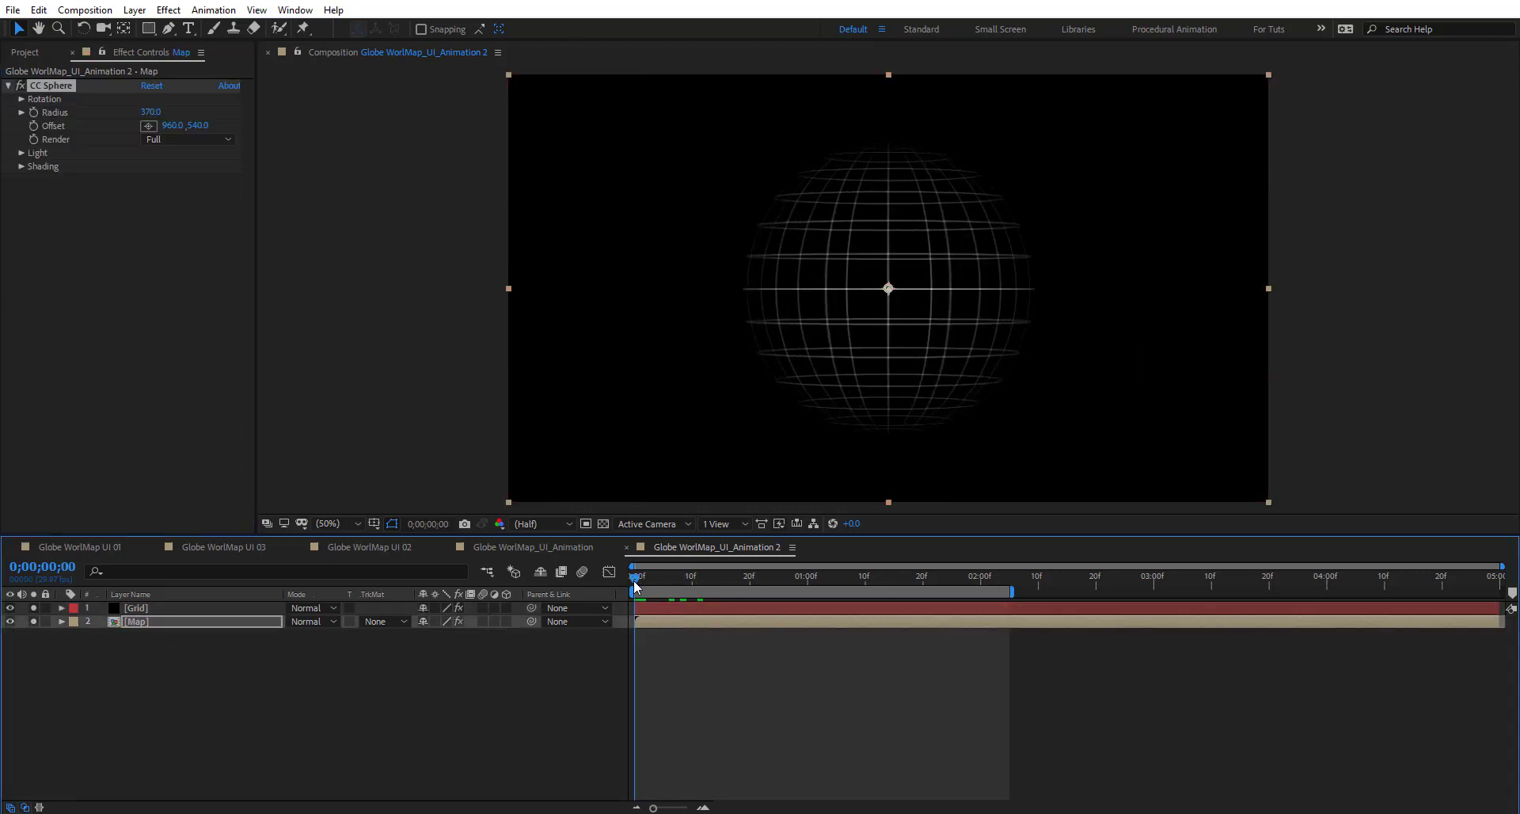
pyautogui.press('space')
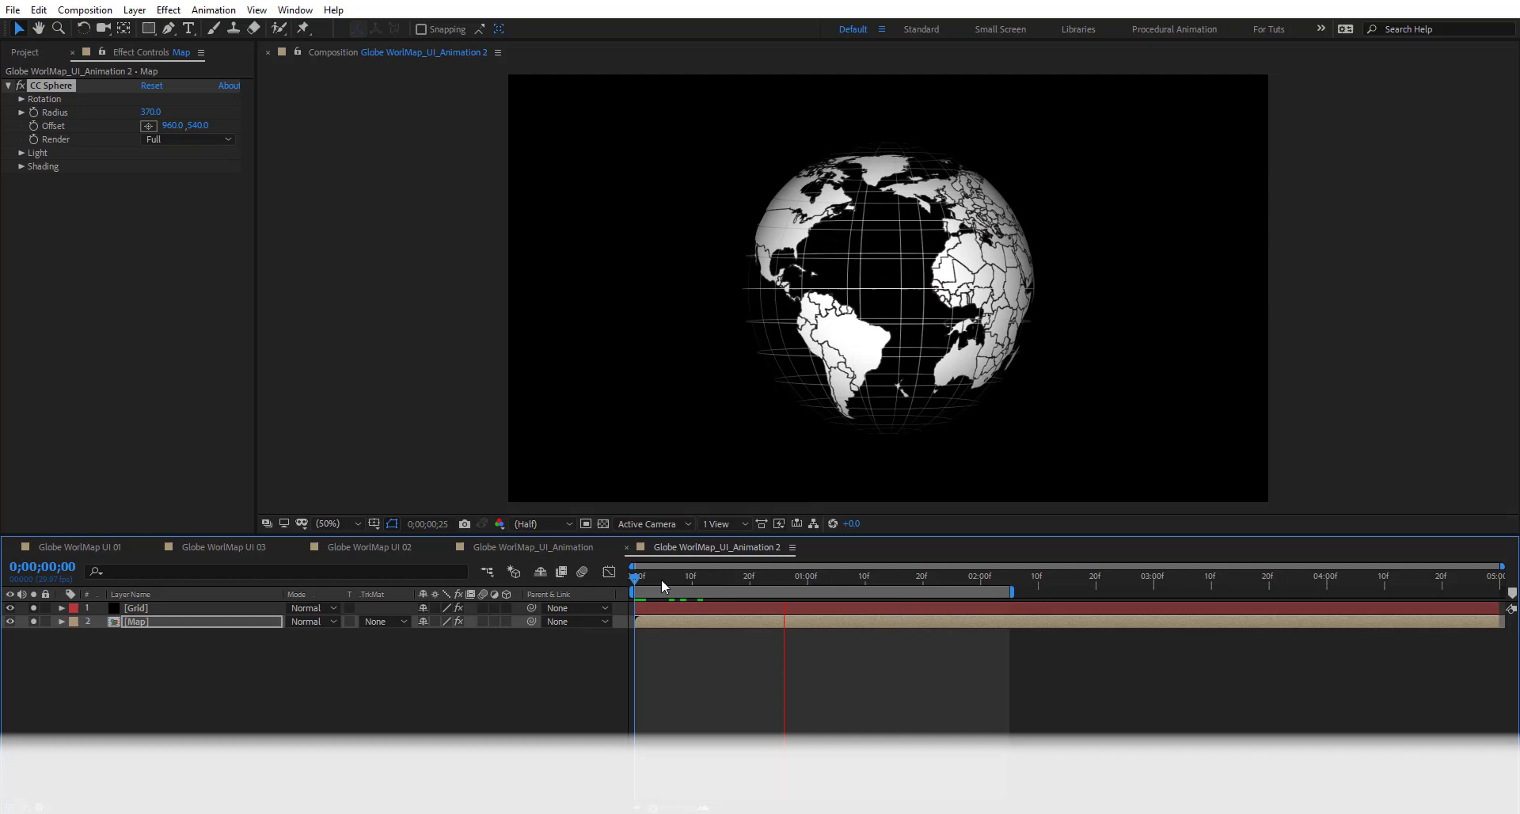
pyautogui.moveTo(638, 580); pyautogui.dragTo(836, 602)
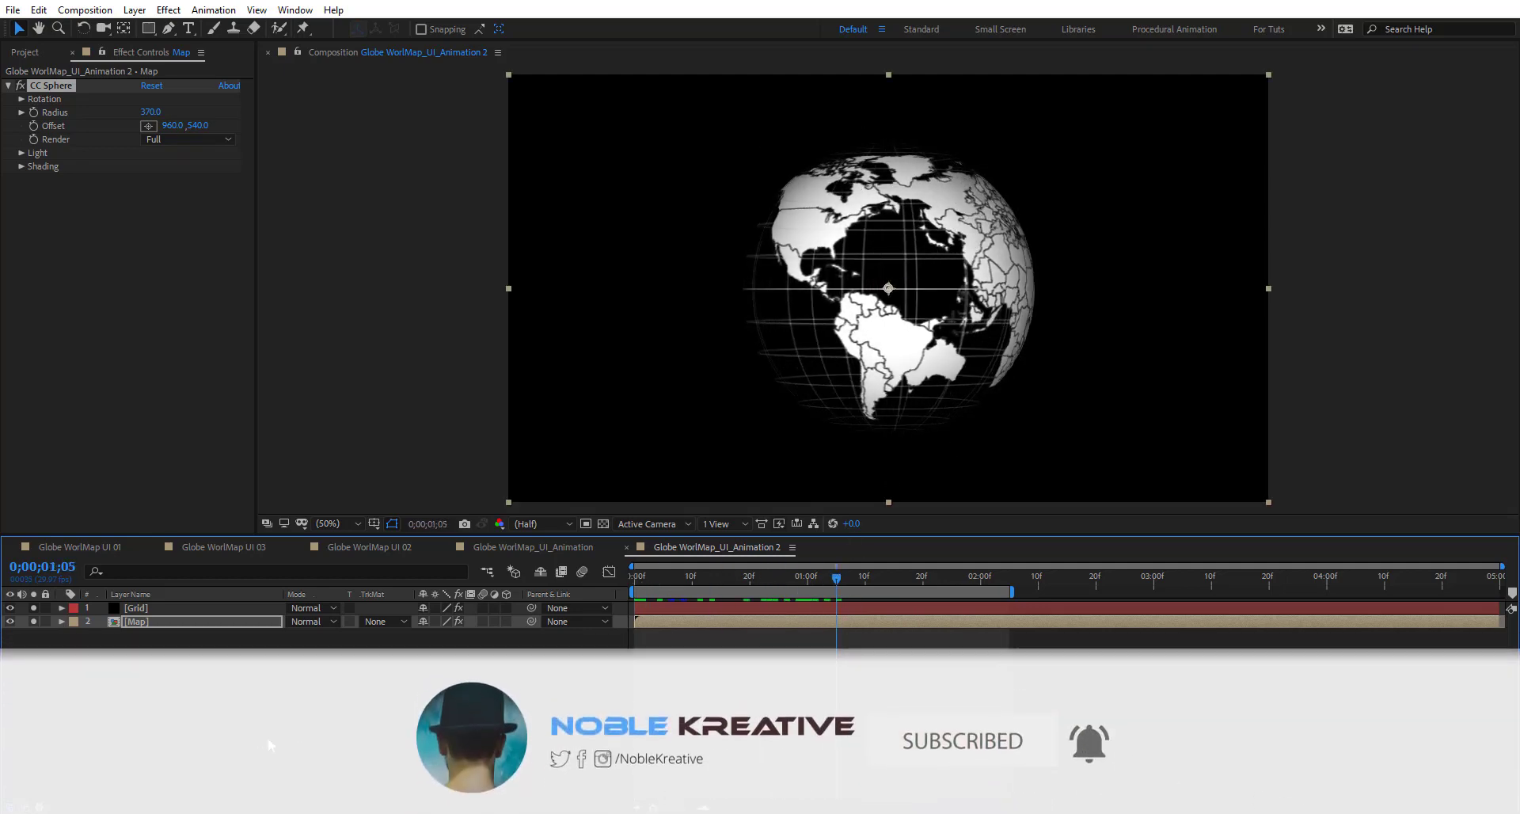
pyautogui.click(644, 655)
pyautogui.click(154, 624)
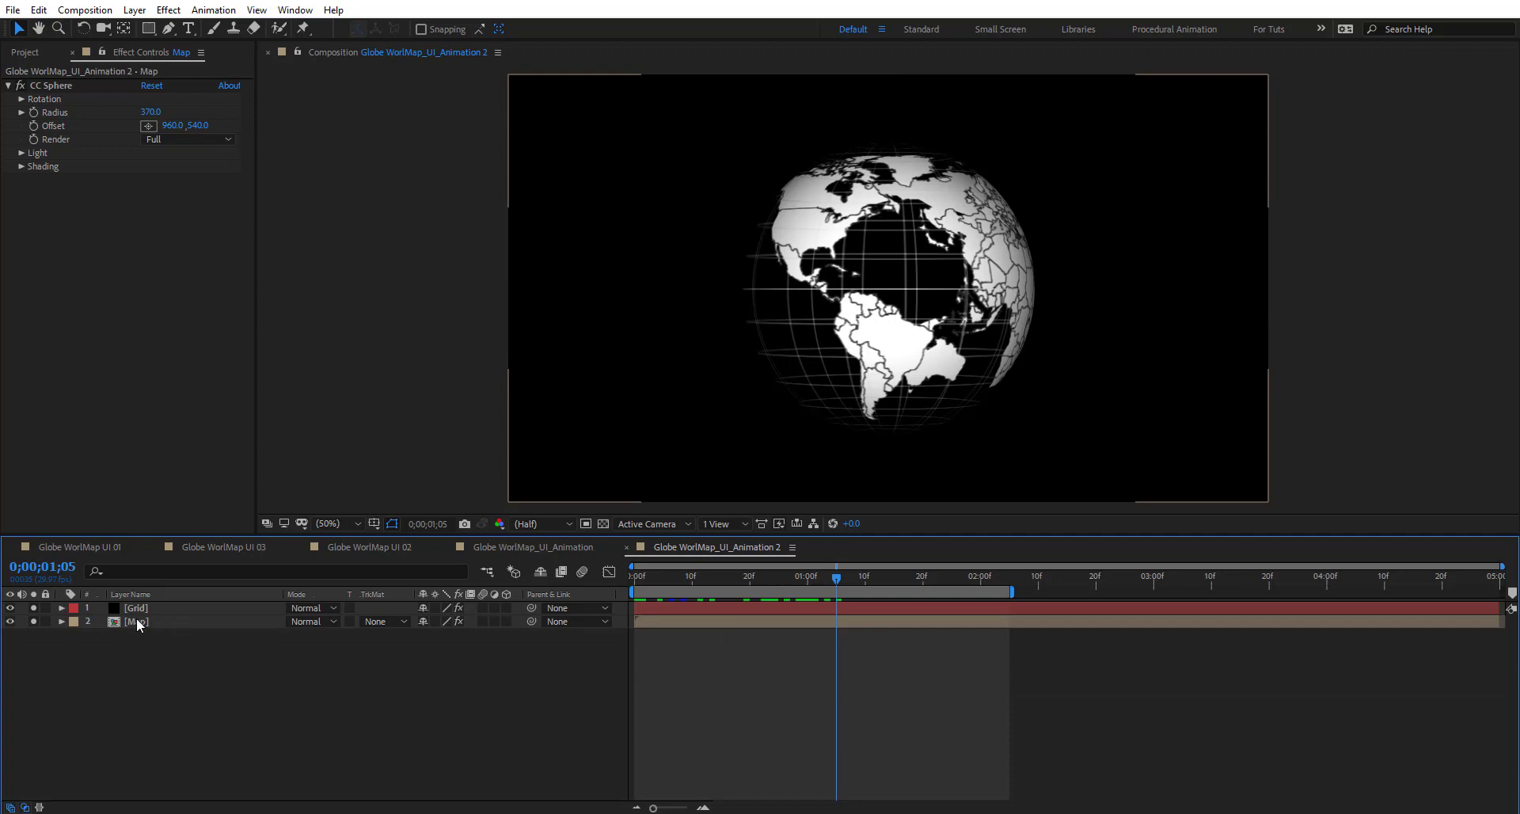
# Open the Mask composition nested inside the Map composition, and make its map layer visible and soloed
pyautogui.doubleClick(137, 623)
pyautogui.doubleClick(187, 608)
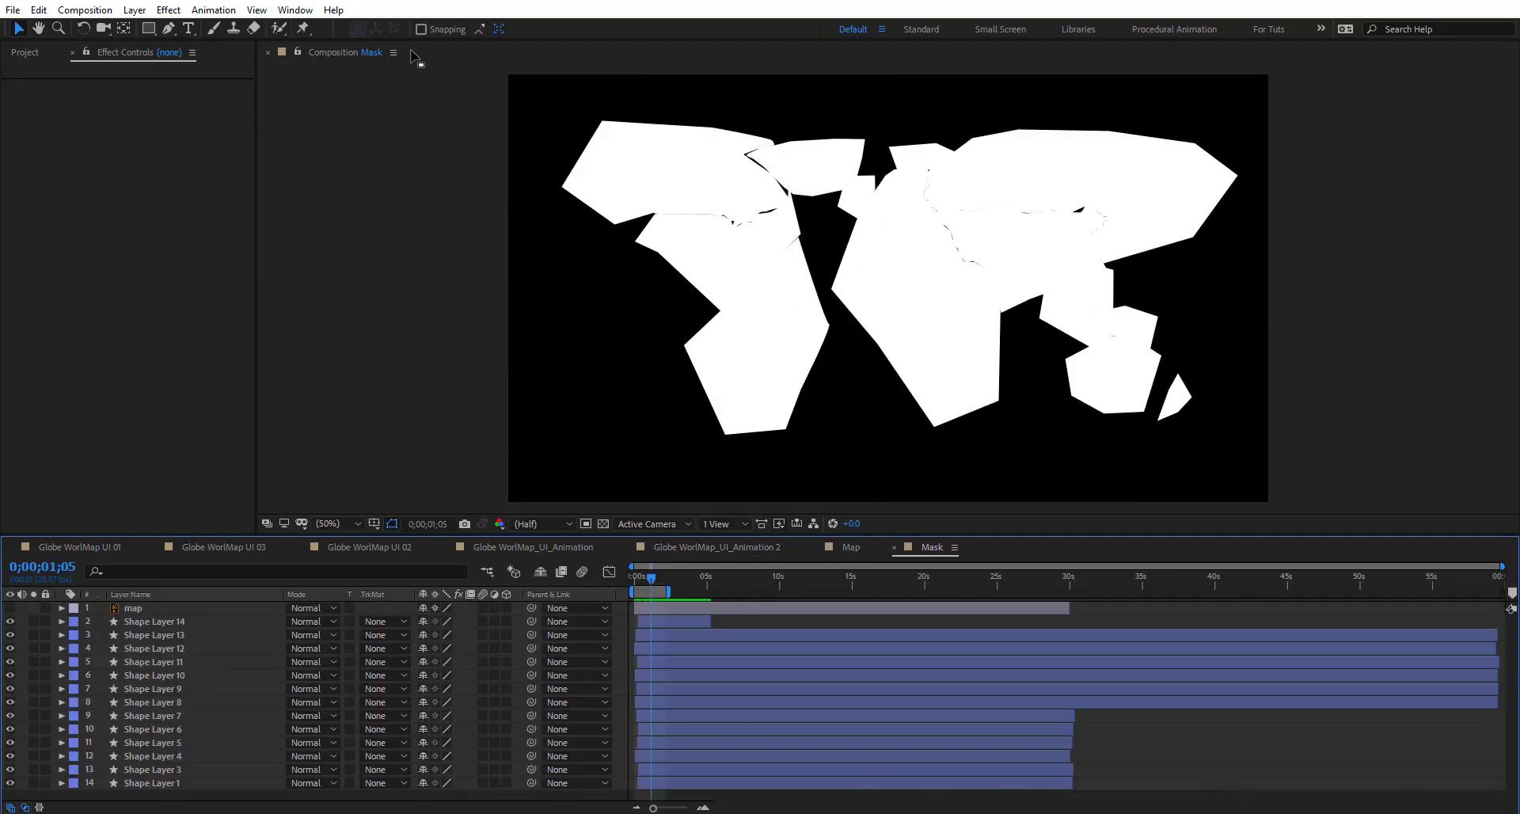
pyautogui.click(167, 29)
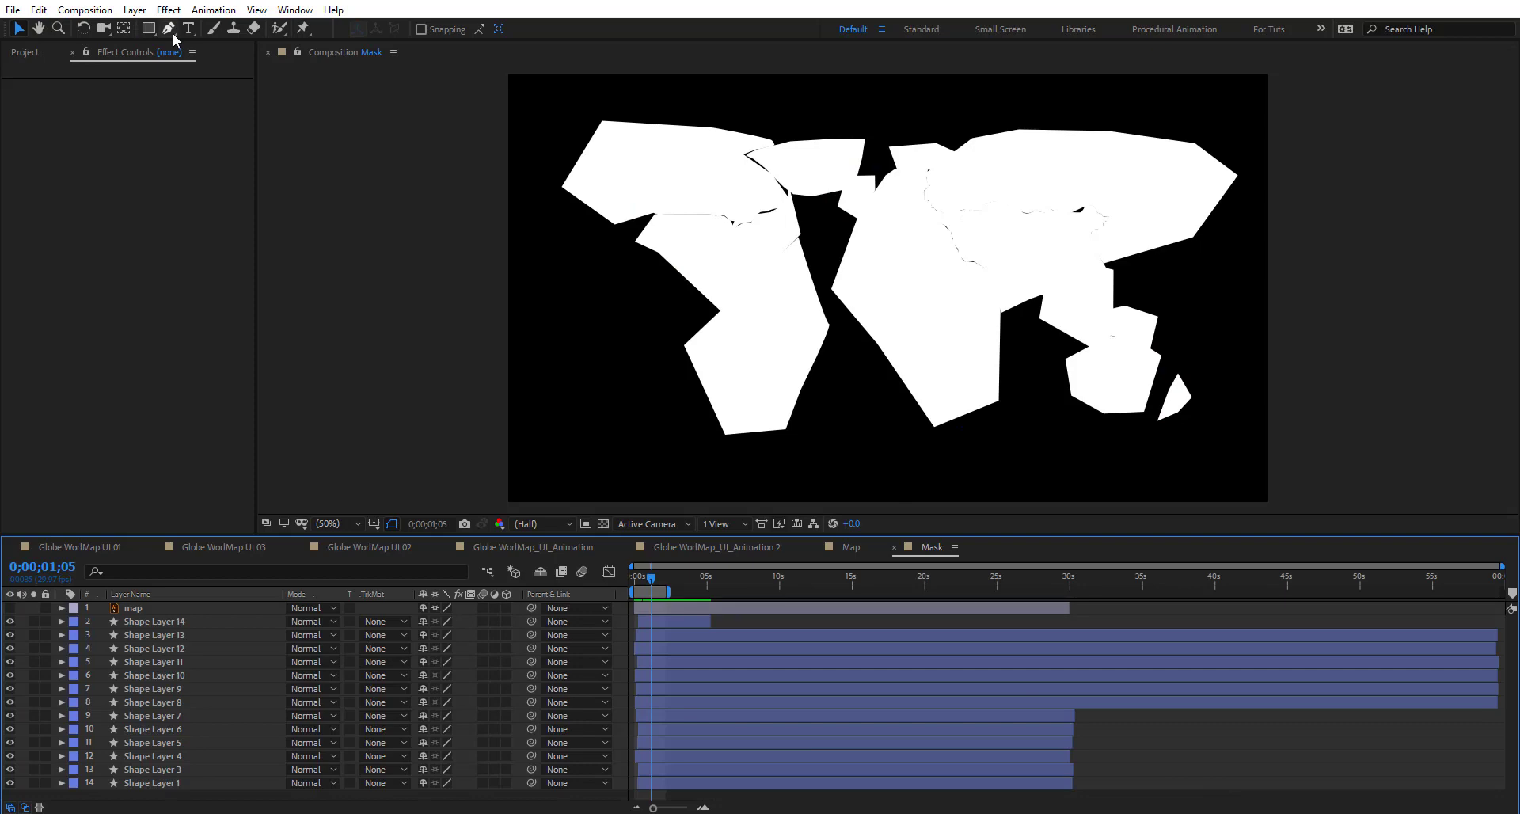
pyautogui.click(82, 609)
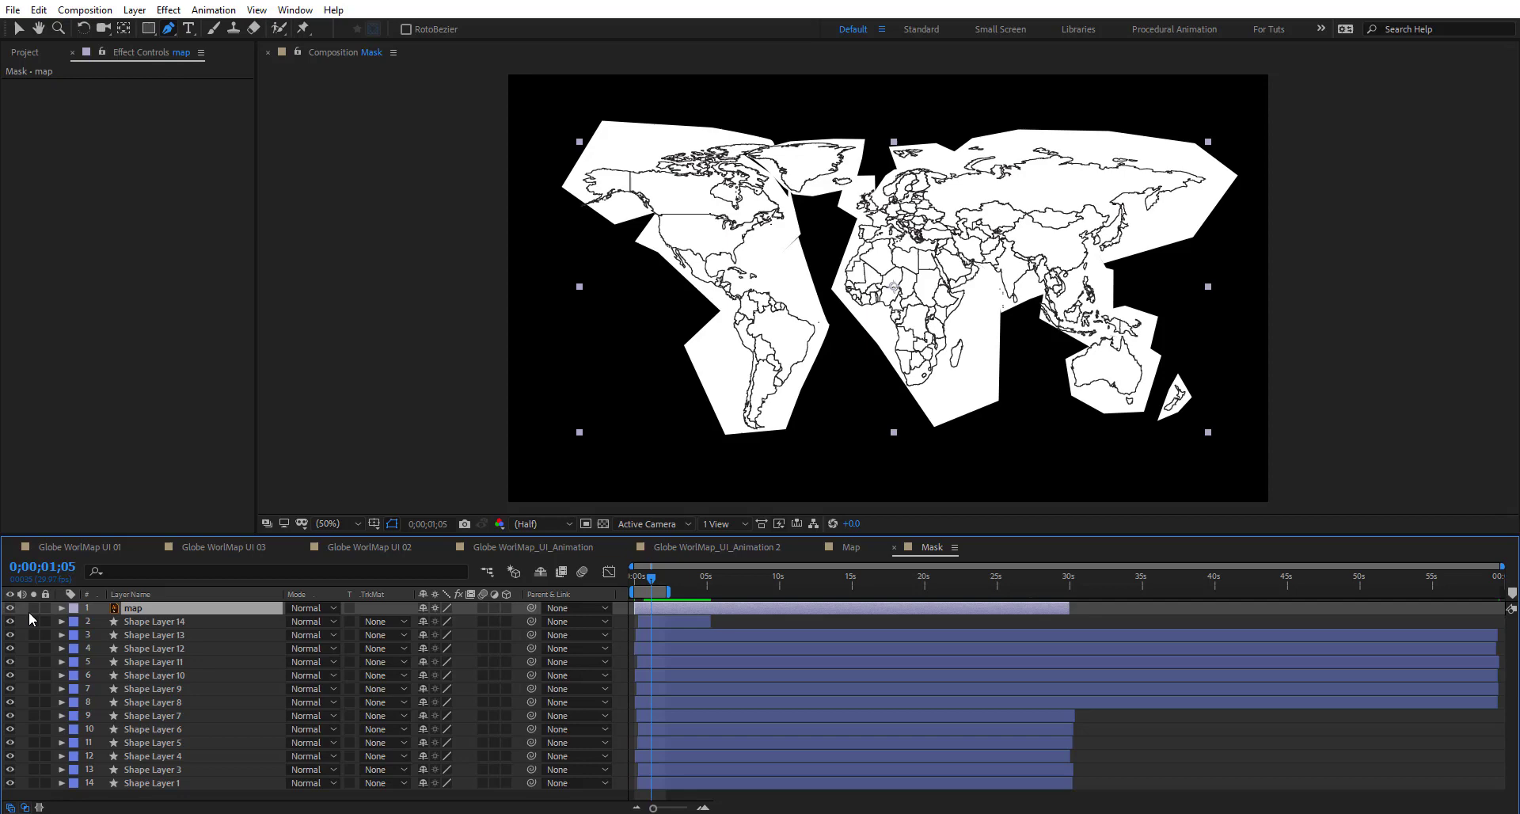
pyautogui.click(33, 608)
pyautogui.scroll(2, 867, 272)
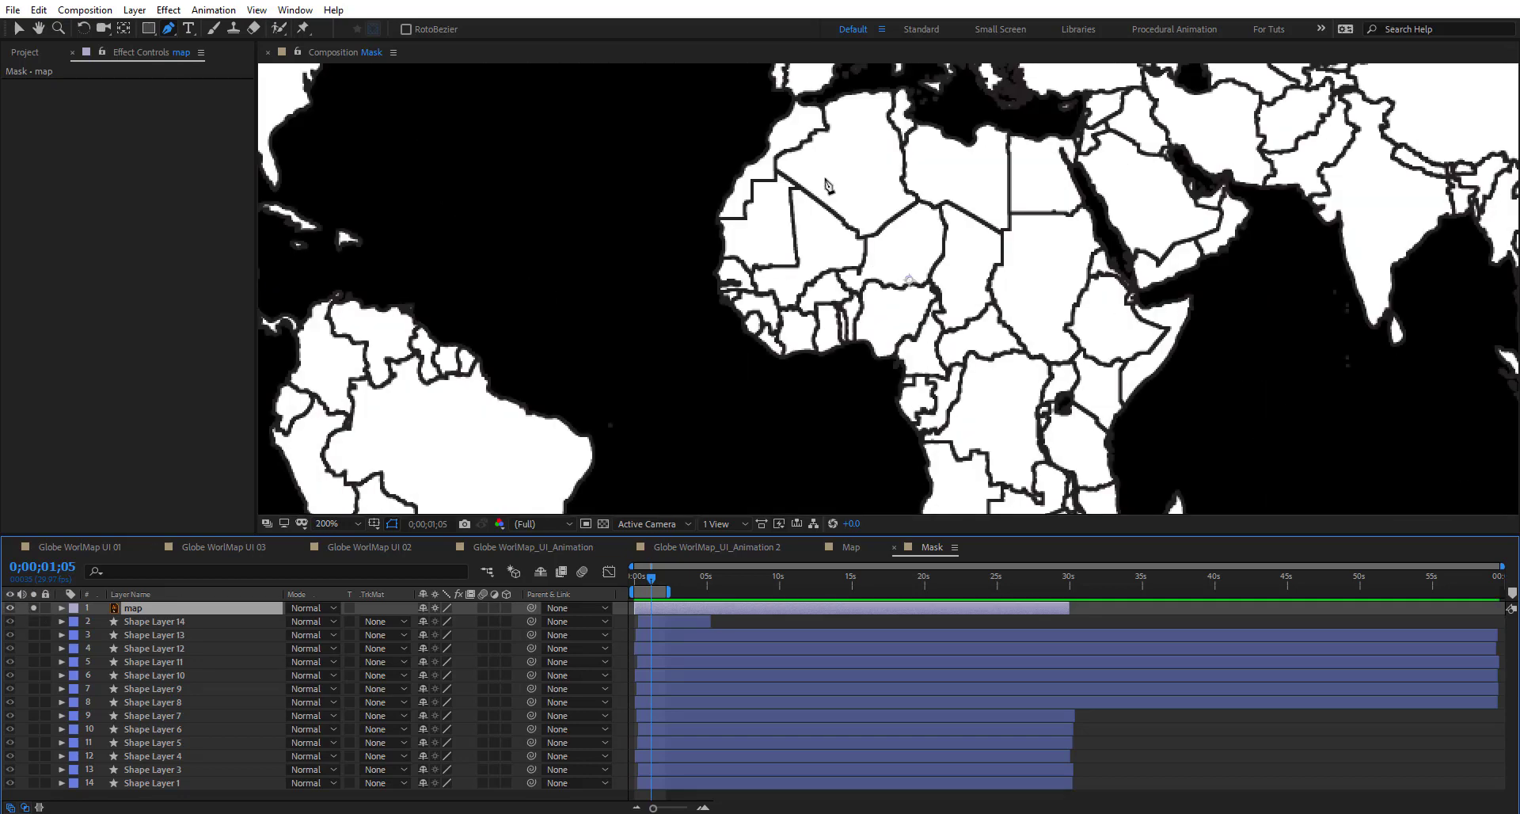
pyautogui.scroll(3, 828, 186)
pyautogui.click(741, 278)
pyautogui.click(776, 266)
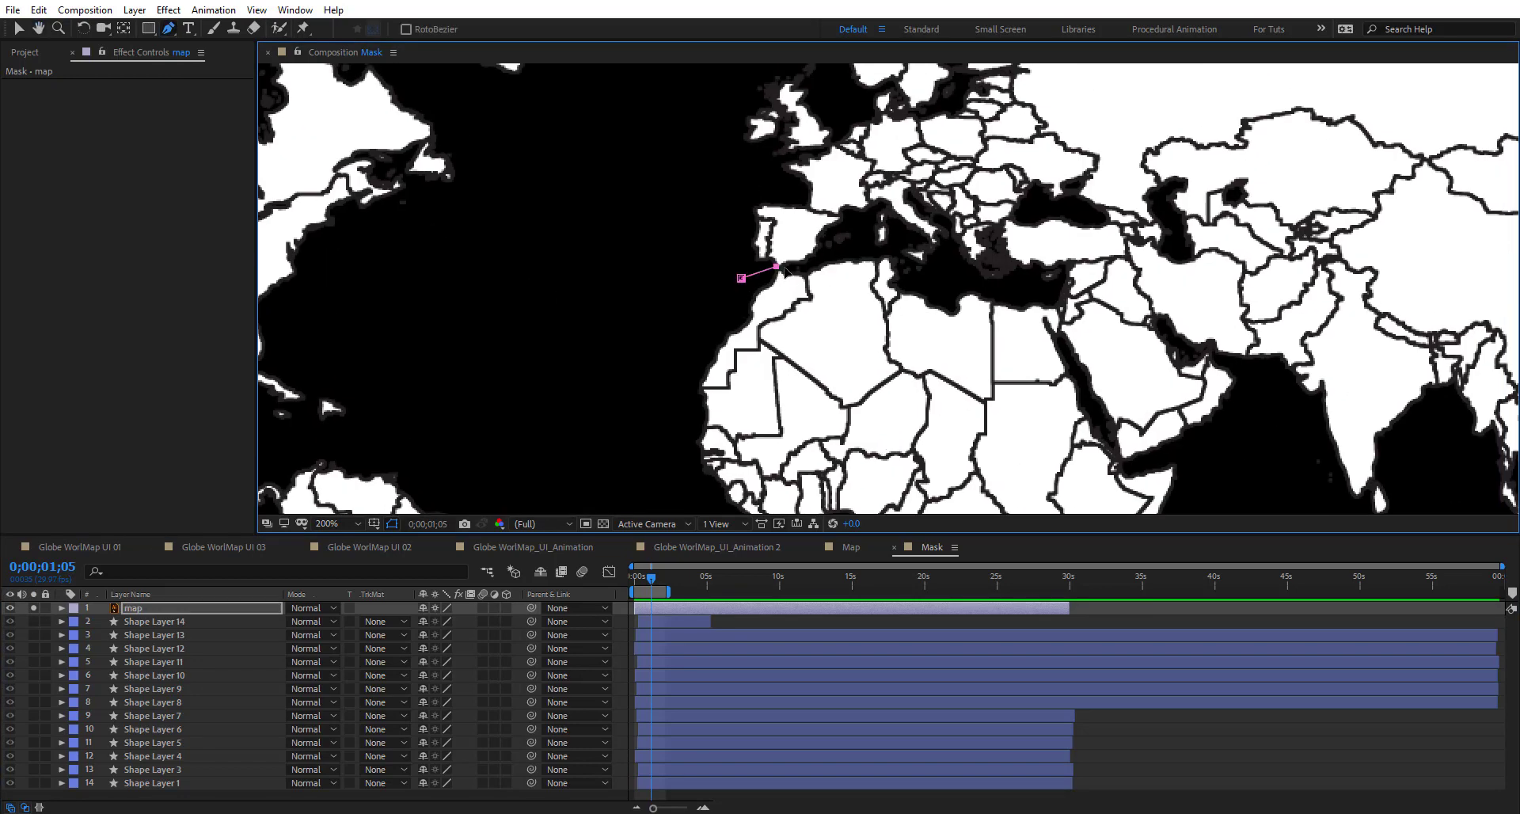
pyautogui.hotkey('ctrl', 'z')
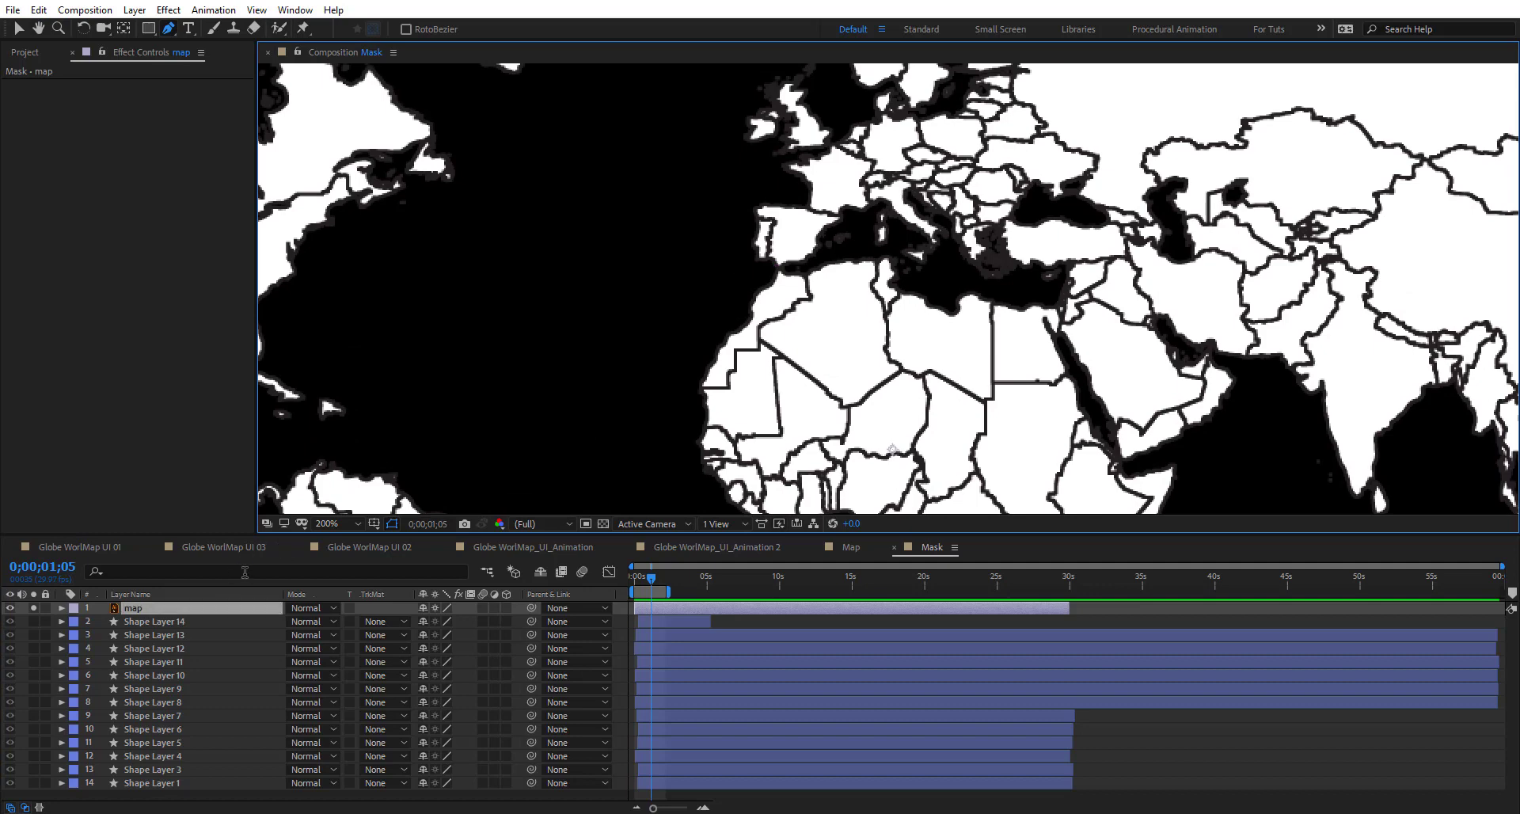
# With no layer selected, draw a closed Pen shape over Morocco and Western Sahara, tracing the inland border and passing through the Atlantic
pyautogui.click(1230, 782)
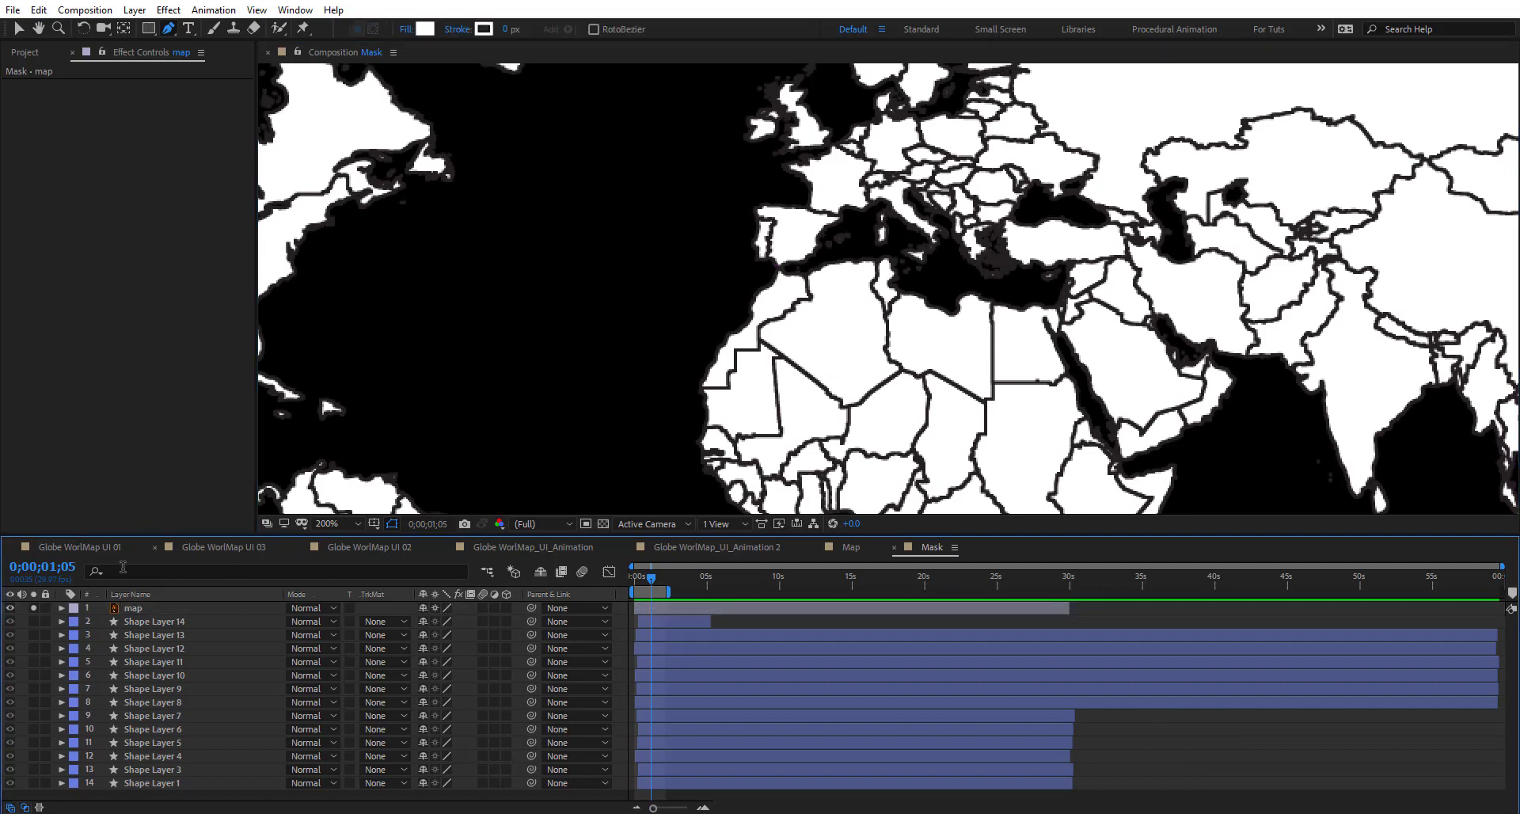
pyautogui.click(689, 302)
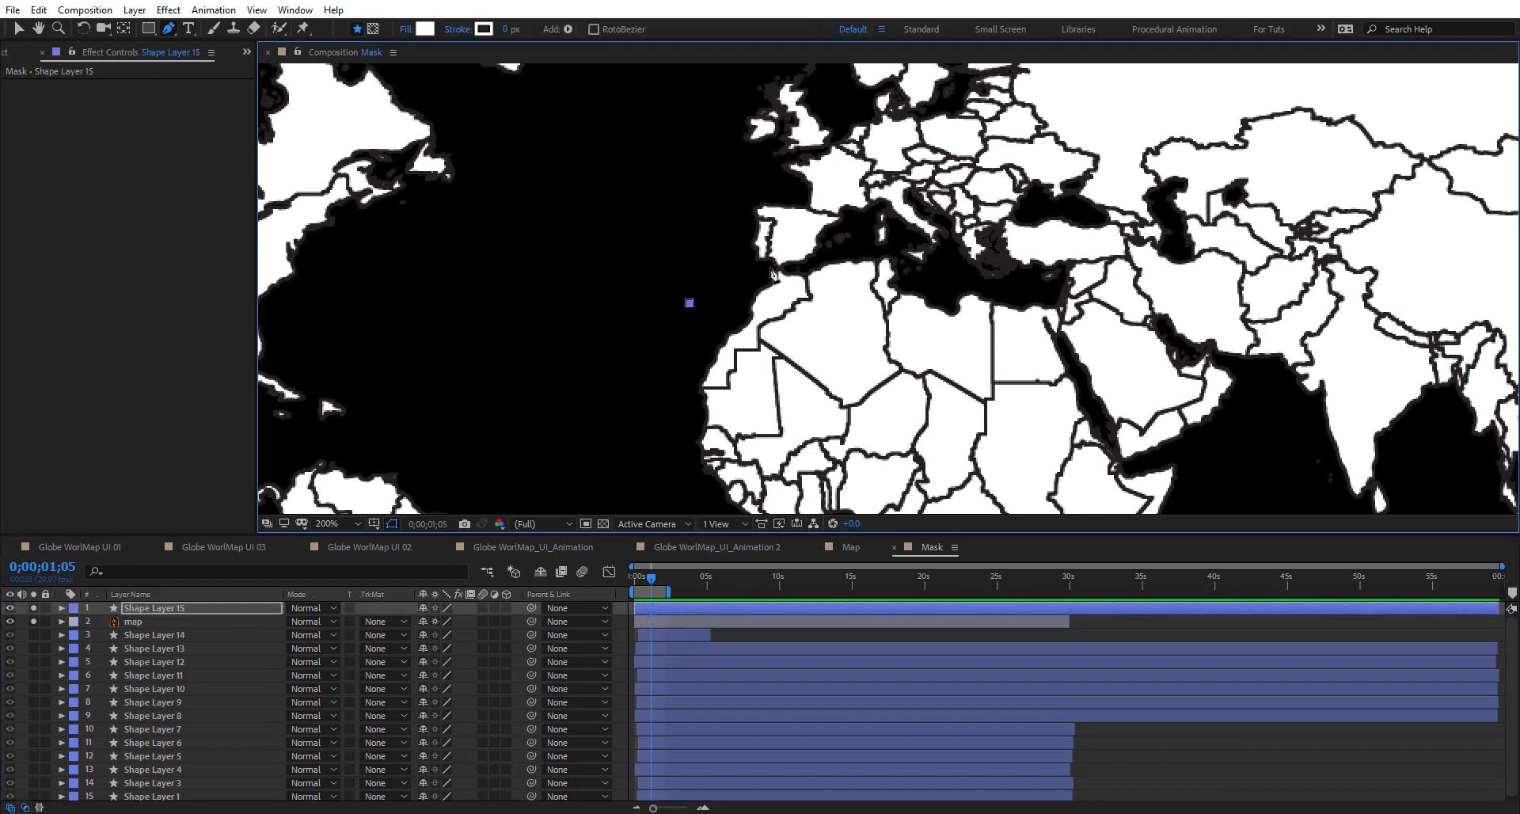
pyautogui.click(768, 268)
pyautogui.click(784, 266)
pyautogui.click(804, 271)
pyautogui.scroll(1, 808, 301)
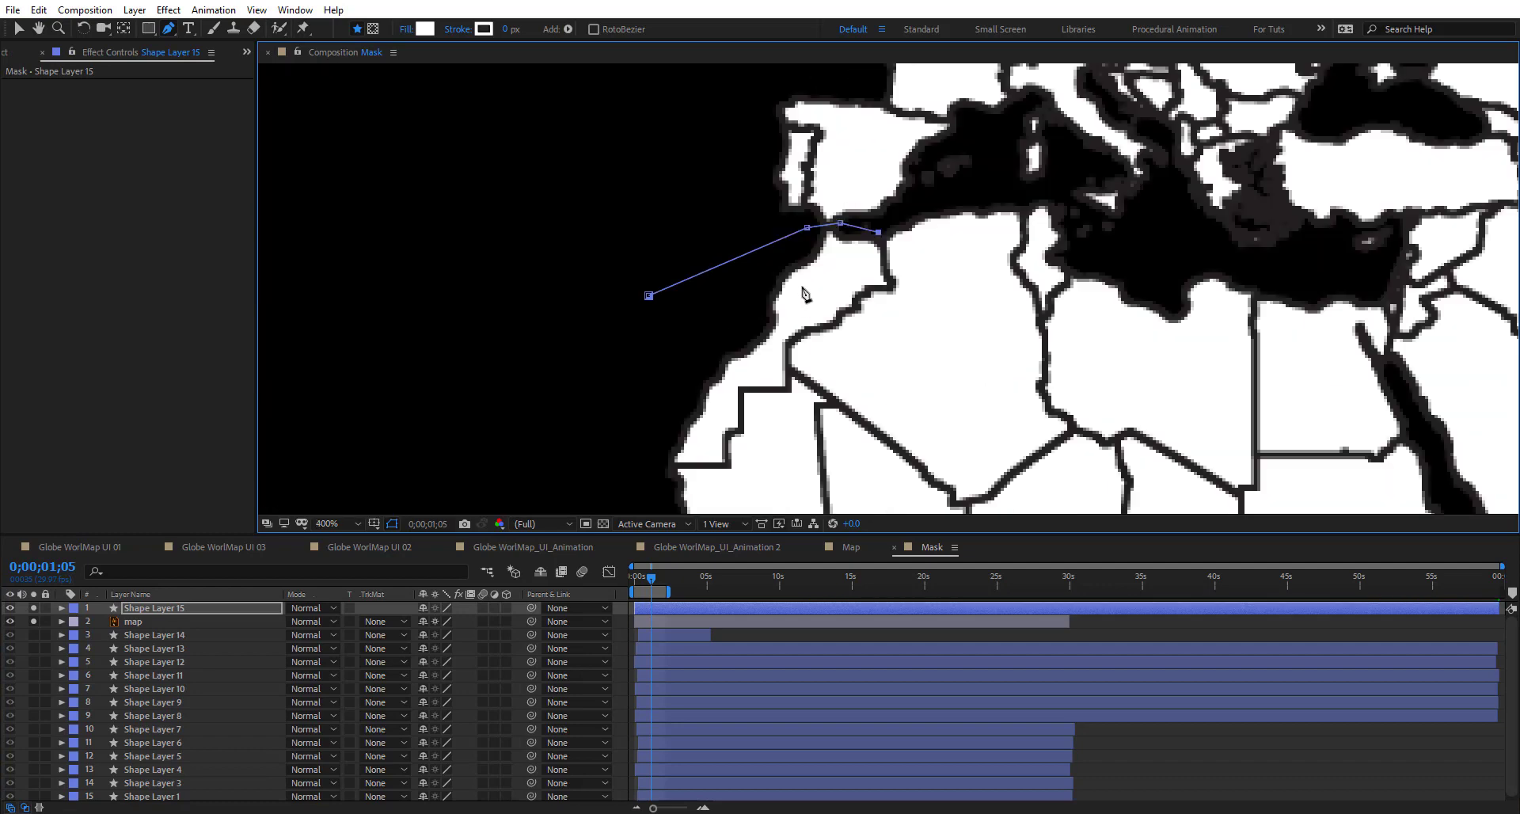
pyautogui.click(881, 255)
pyautogui.click(892, 281)
pyautogui.click(872, 293)
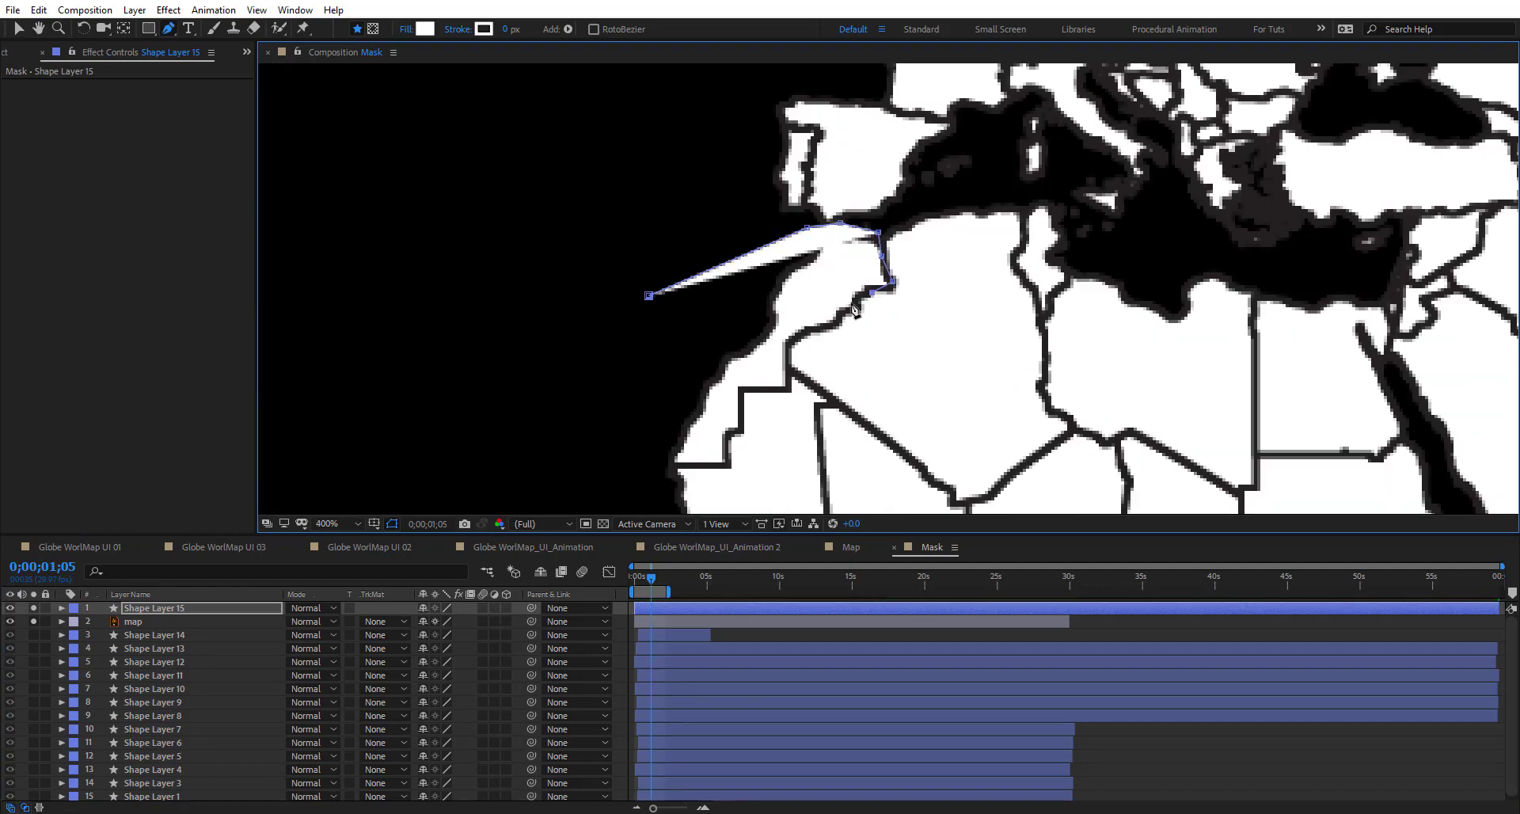
pyautogui.click(856, 305)
pyautogui.click(842, 319)
pyautogui.click(816, 328)
pyautogui.click(798, 333)
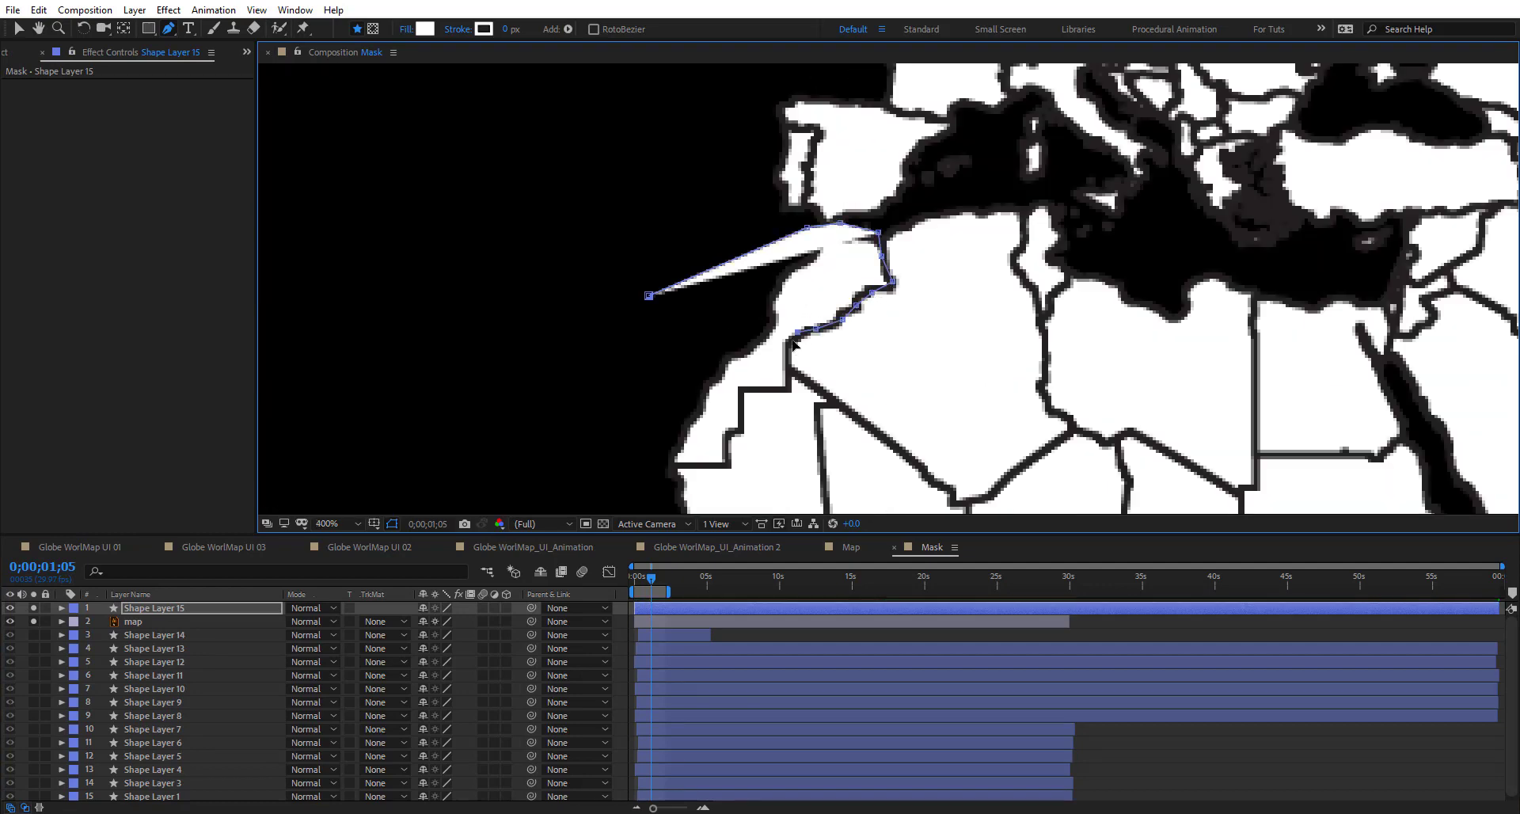
pyautogui.click(791, 389)
pyautogui.click(740, 388)
pyautogui.click(738, 429)
pyautogui.click(654, 467)
pyautogui.click(649, 296)
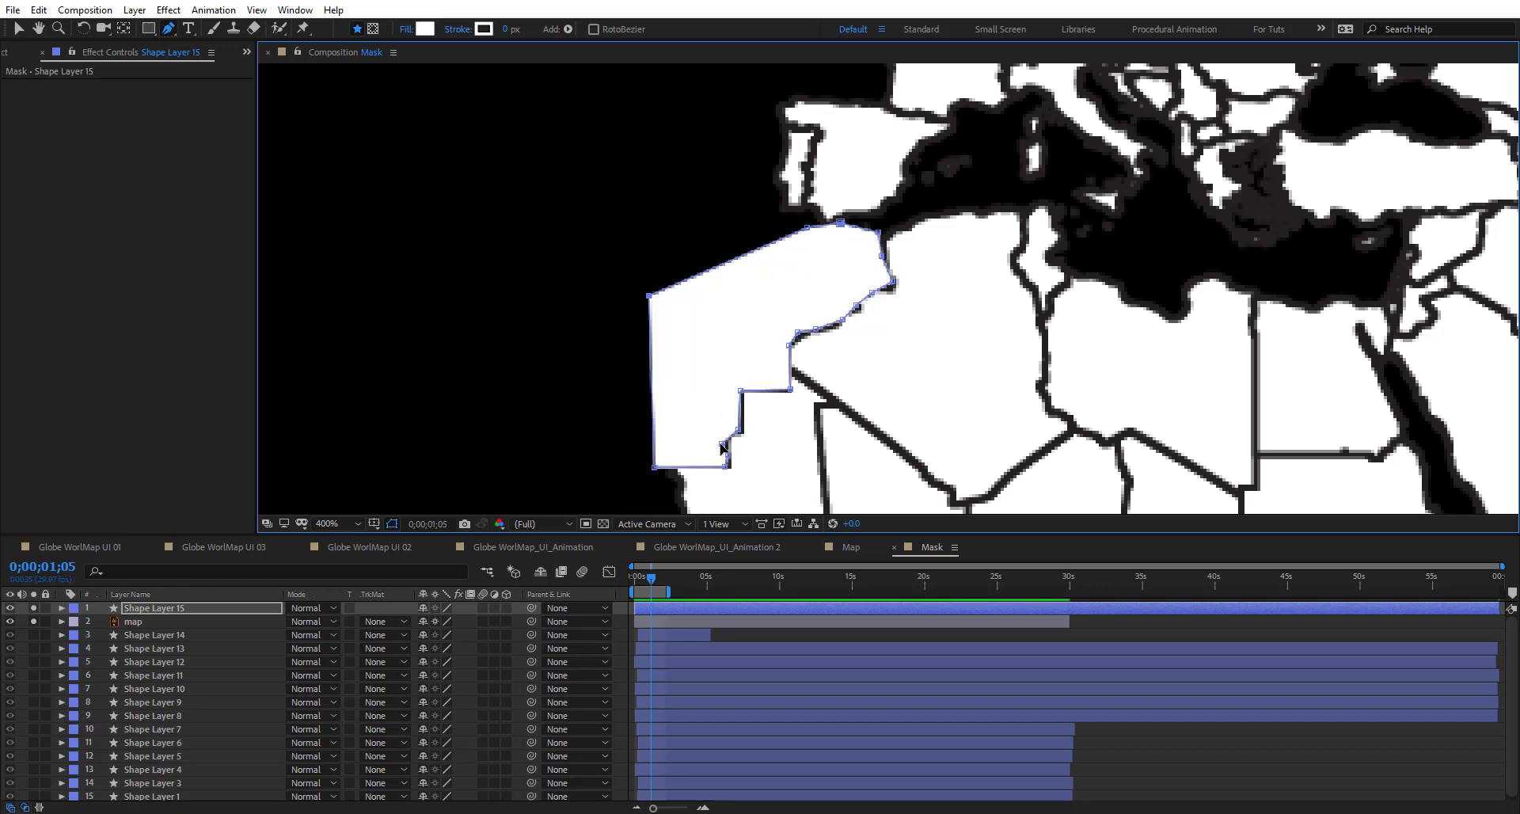
# Add closed Pen shapes around Australia and the mainland United States to Shape Layer 15, tracing the US land borders
pyautogui.press(',')
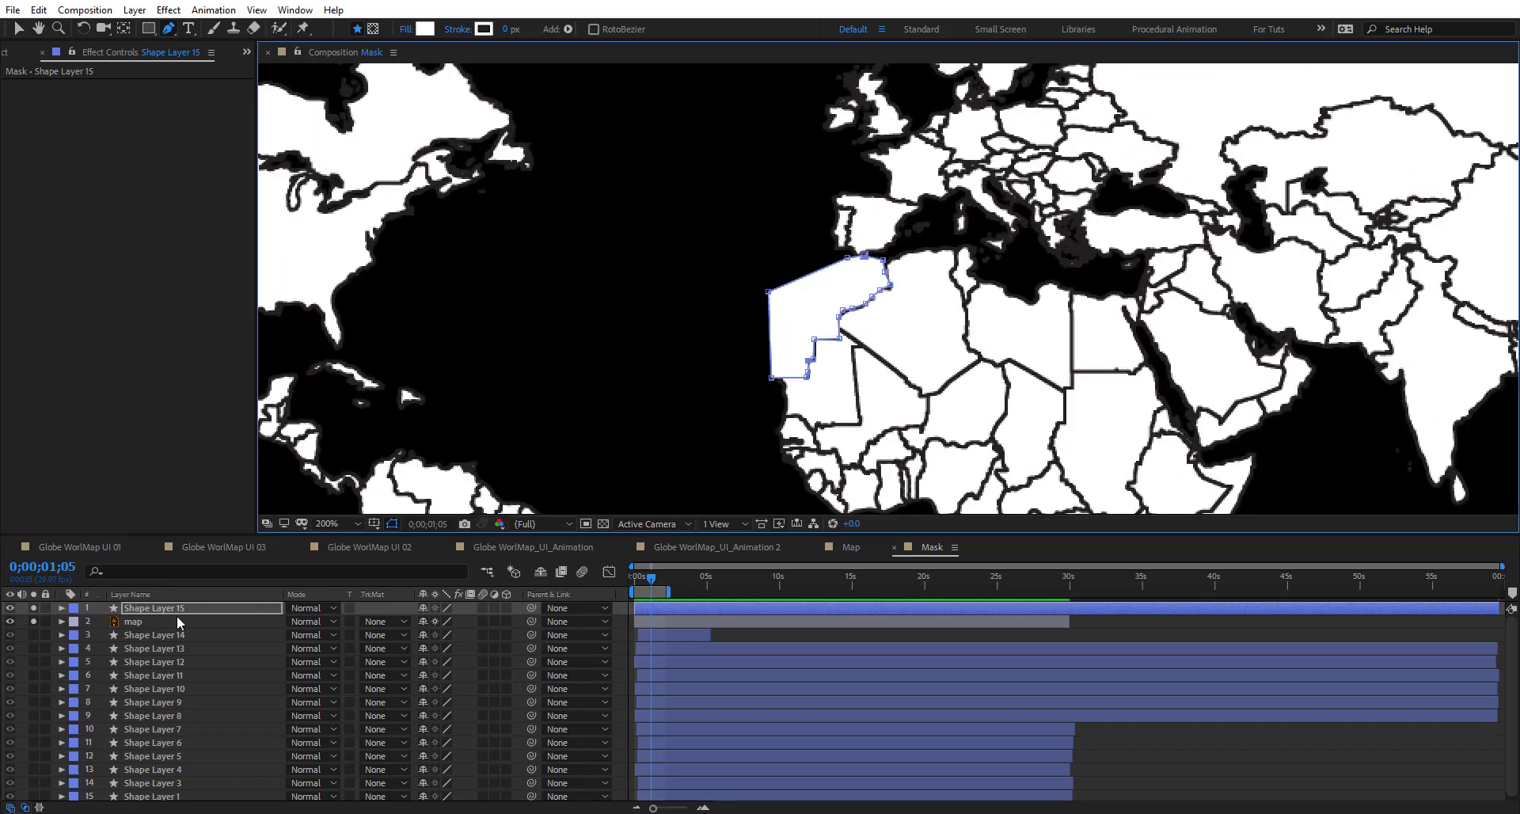
pyautogui.press('space')
pyautogui.moveTo(475, 412); pyautogui.dragTo(668, 137)
pyautogui.moveTo(720, 331)
pyautogui.mouseDown()
pyautogui.moveTo(644, 341)
pyautogui.moveTo(658, 145)
pyautogui.moveTo(502, 534)
pyautogui.mouseUp()
pyautogui.moveTo(1035, 333); pyautogui.dragTo(391, 418)
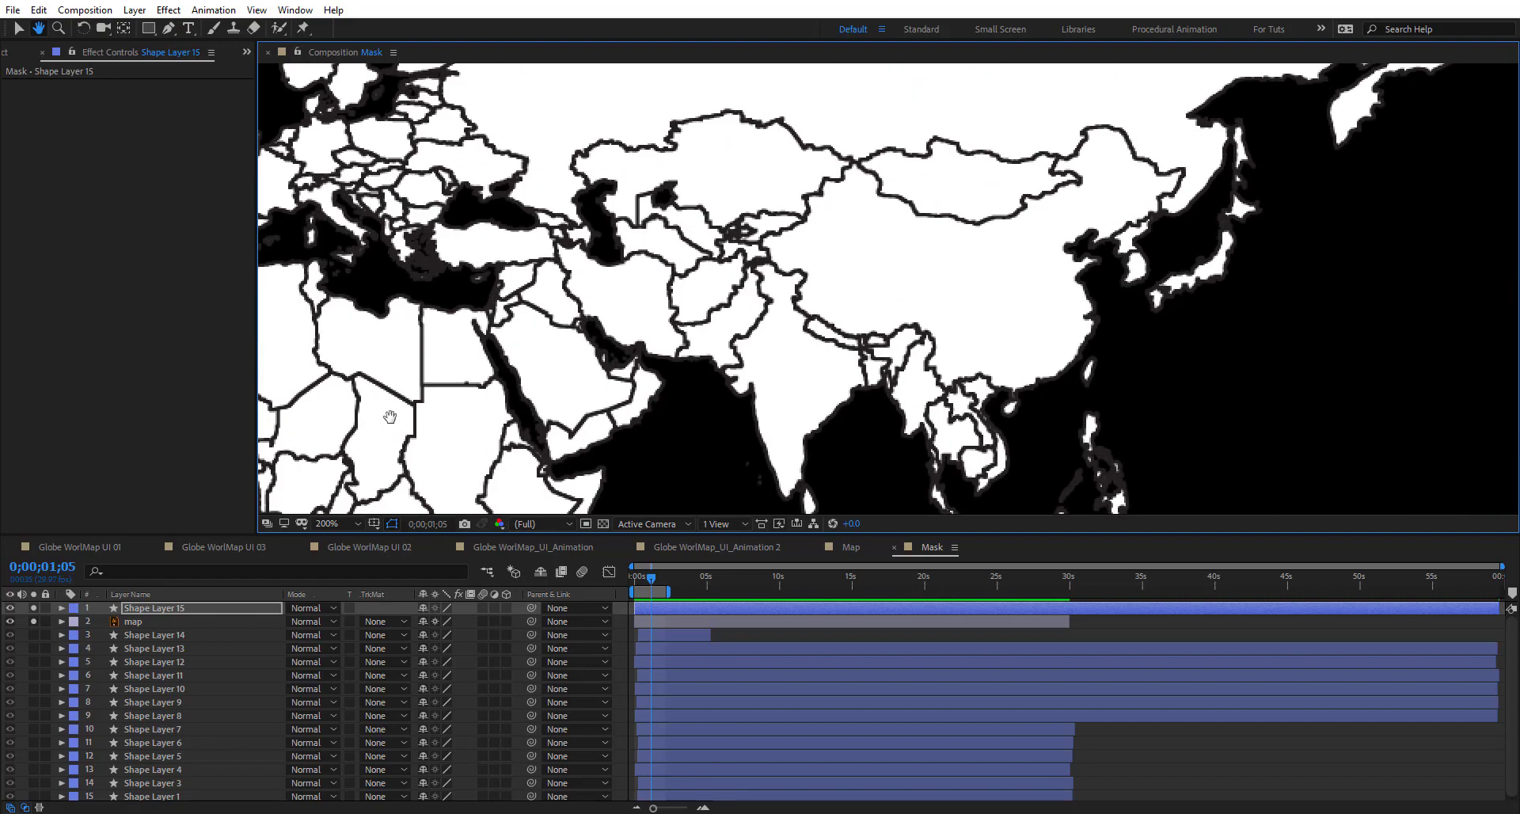
pyautogui.moveTo(1149, 317); pyautogui.dragTo(926, 66)
pyautogui.moveTo(855, 313); pyautogui.dragTo(741, 101)
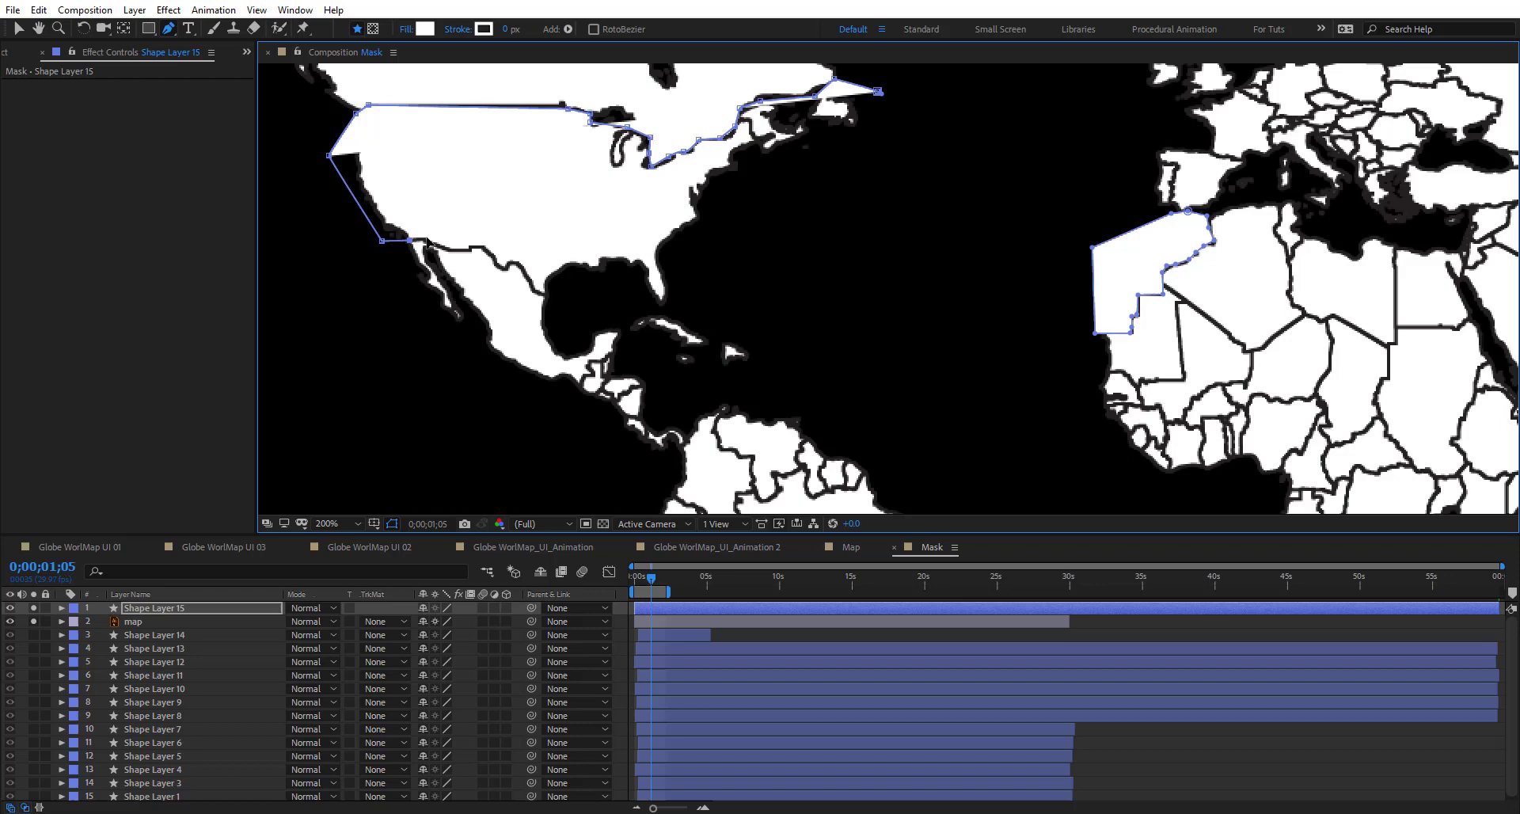
pyautogui.click(430, 240)
pyautogui.click(473, 250)
pyautogui.click(546, 294)
pyautogui.click(661, 314)
pyautogui.click(822, 284)
pyautogui.click(922, 139)
pyautogui.click(878, 92)
pyautogui.hotkey('shift', '/')
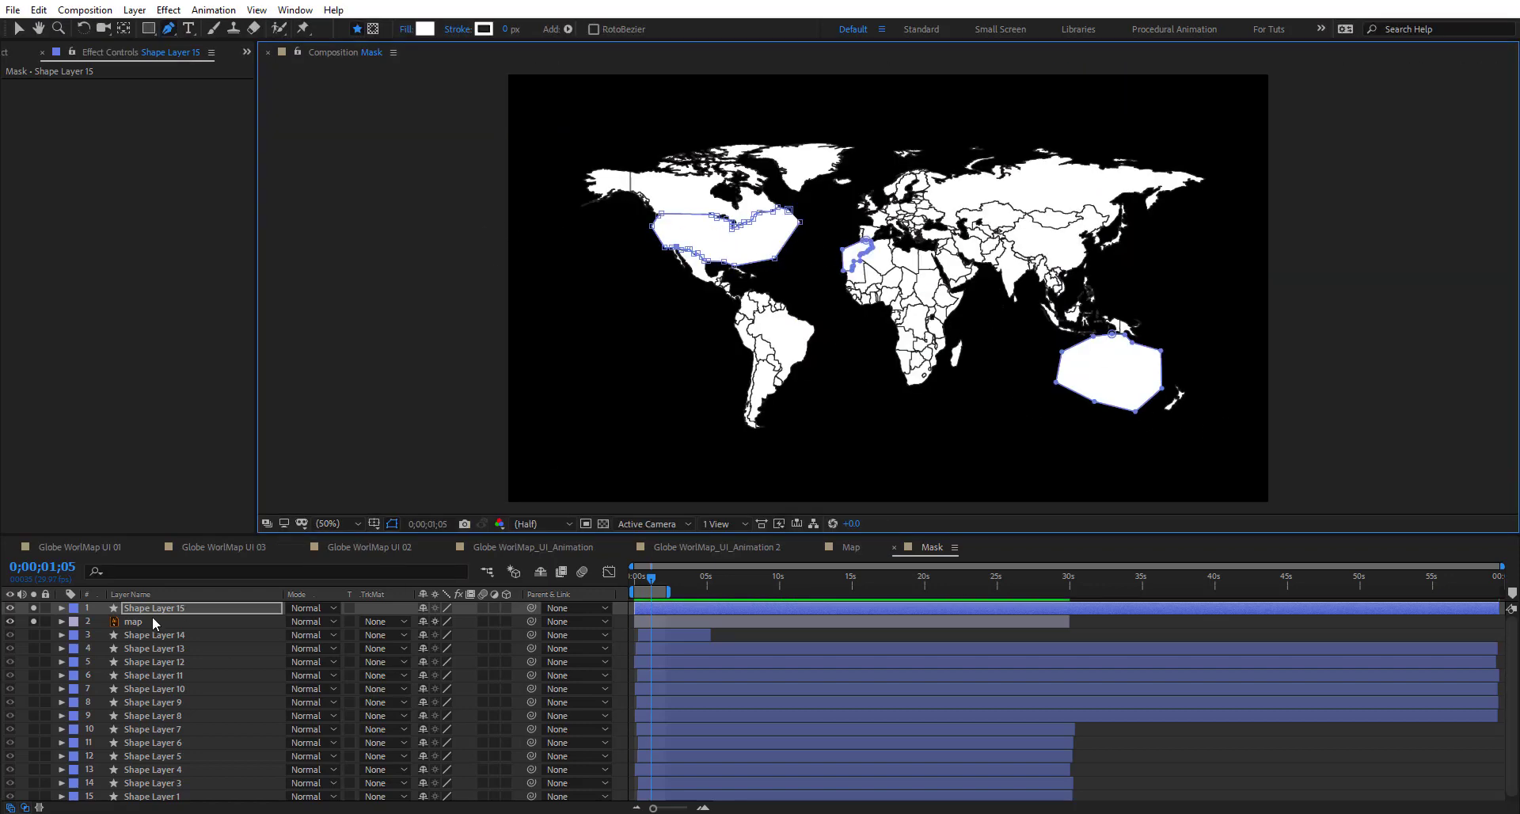
pyautogui.press('Return')
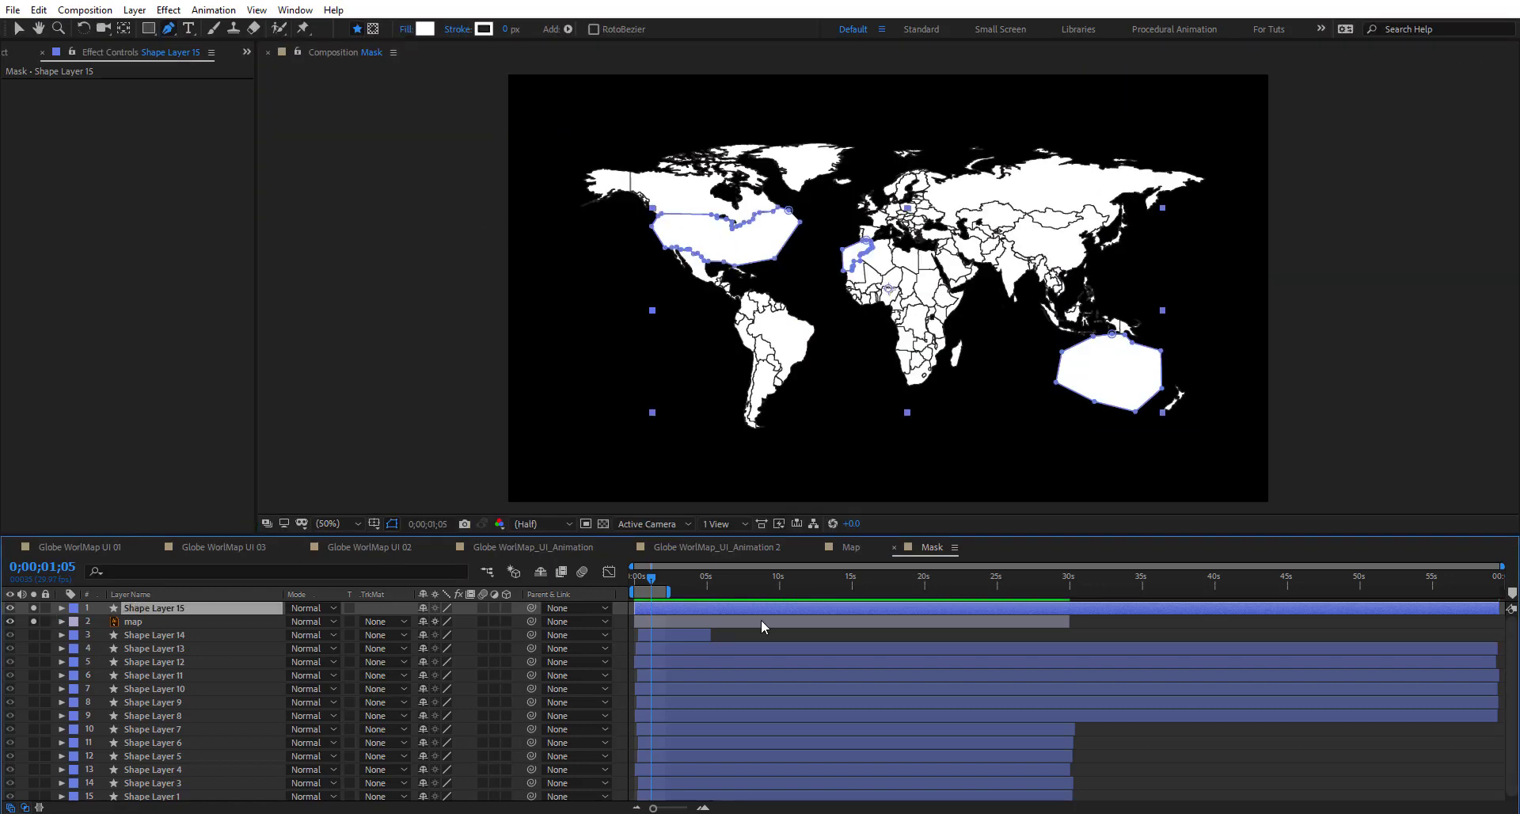
# Copy the Opacity keyframes from Shape Layer 13 and paste them onto Shape Layer 15 at 0;00;00;22
pyautogui.click(147, 649)
pyautogui.press('t')
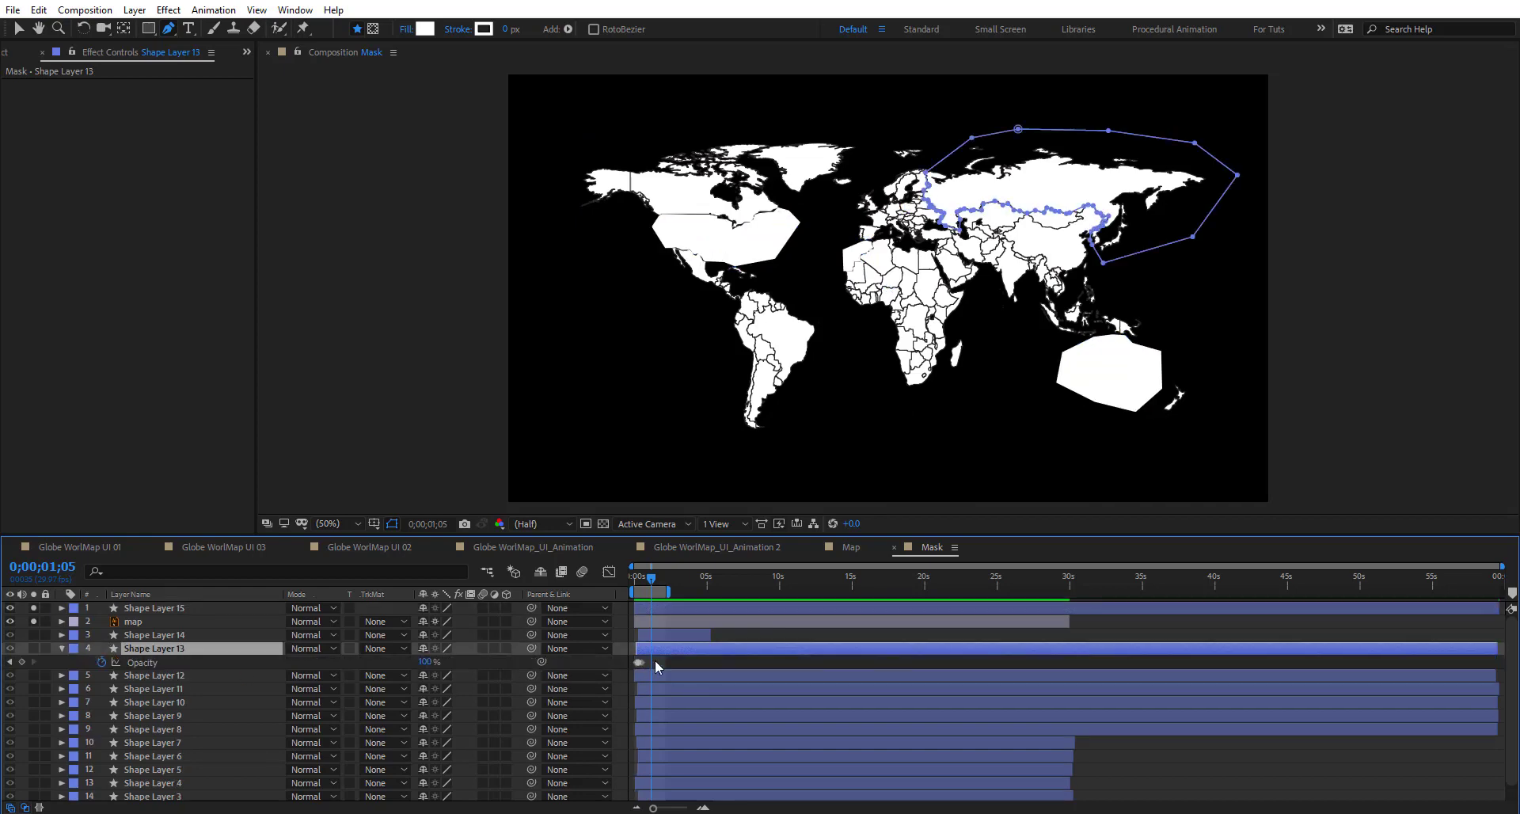
pyautogui.moveTo(654, 659); pyautogui.dragTo(616, 671)
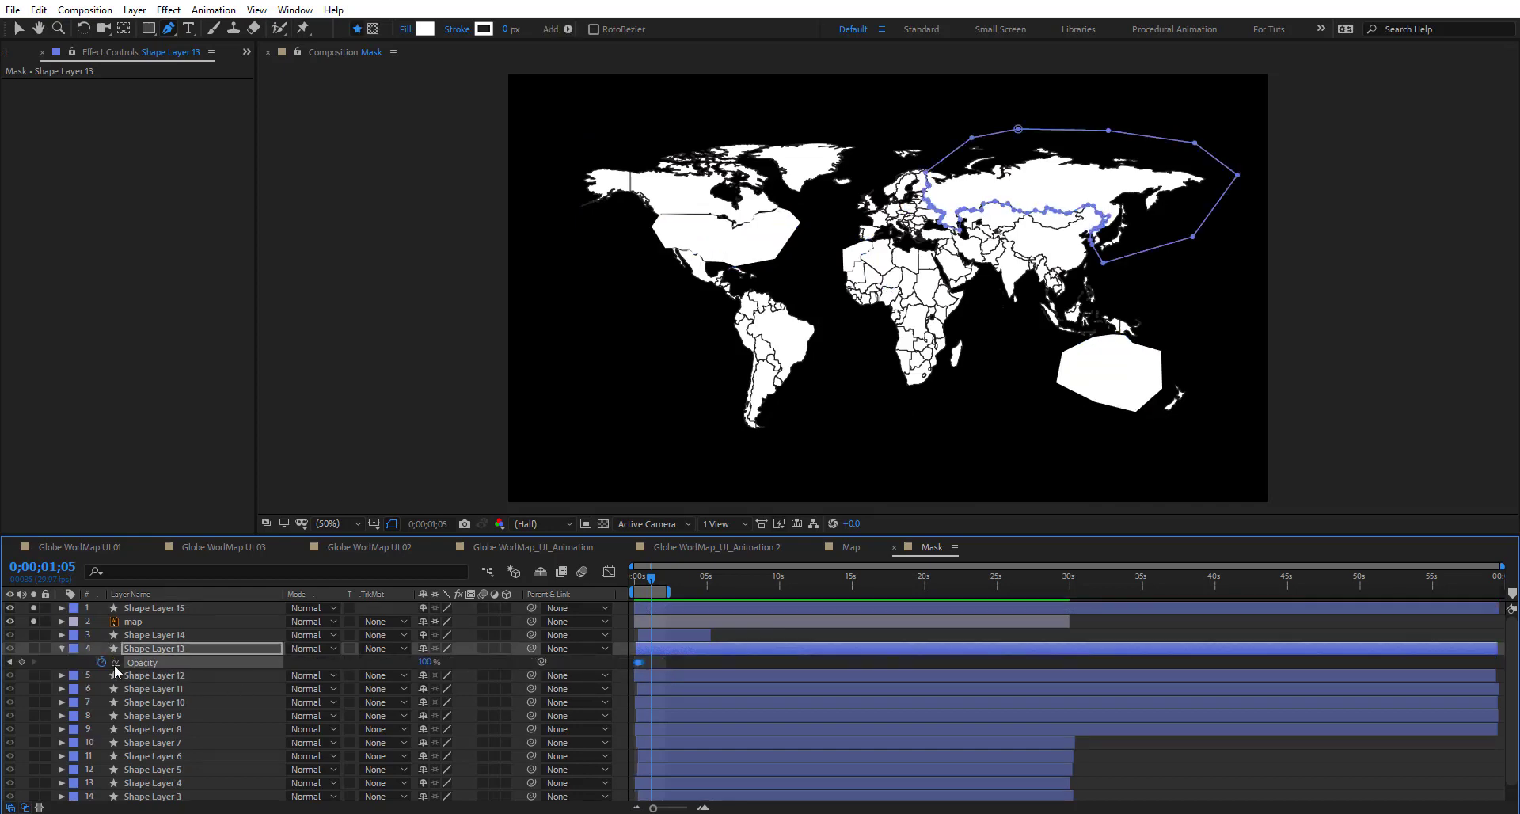
pyautogui.click(671, 611)
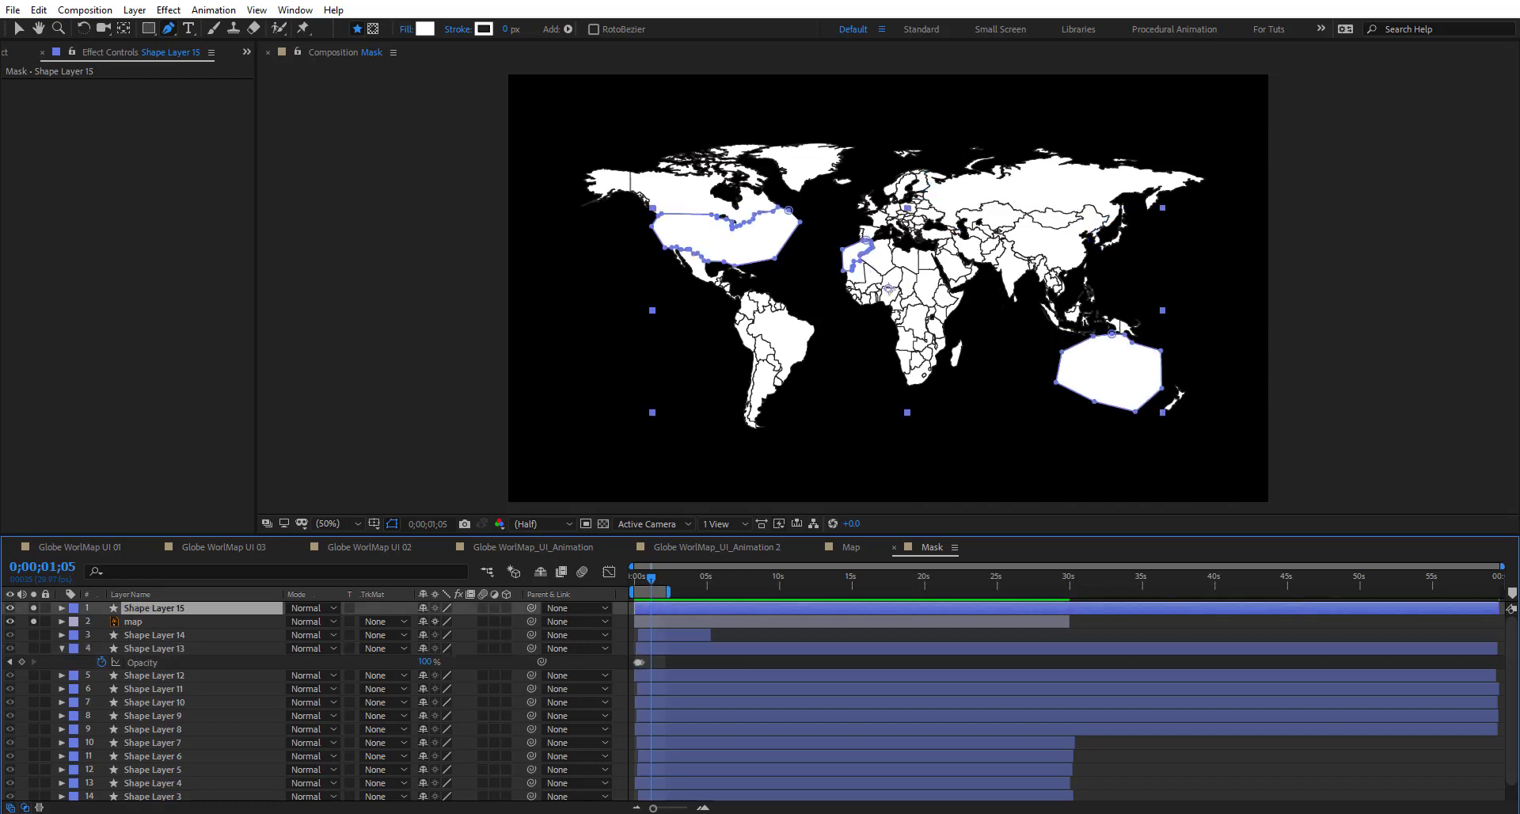
pyautogui.click(701, 807)
pyautogui.moveTo(1031, 703); pyautogui.dragTo(1106, 713)
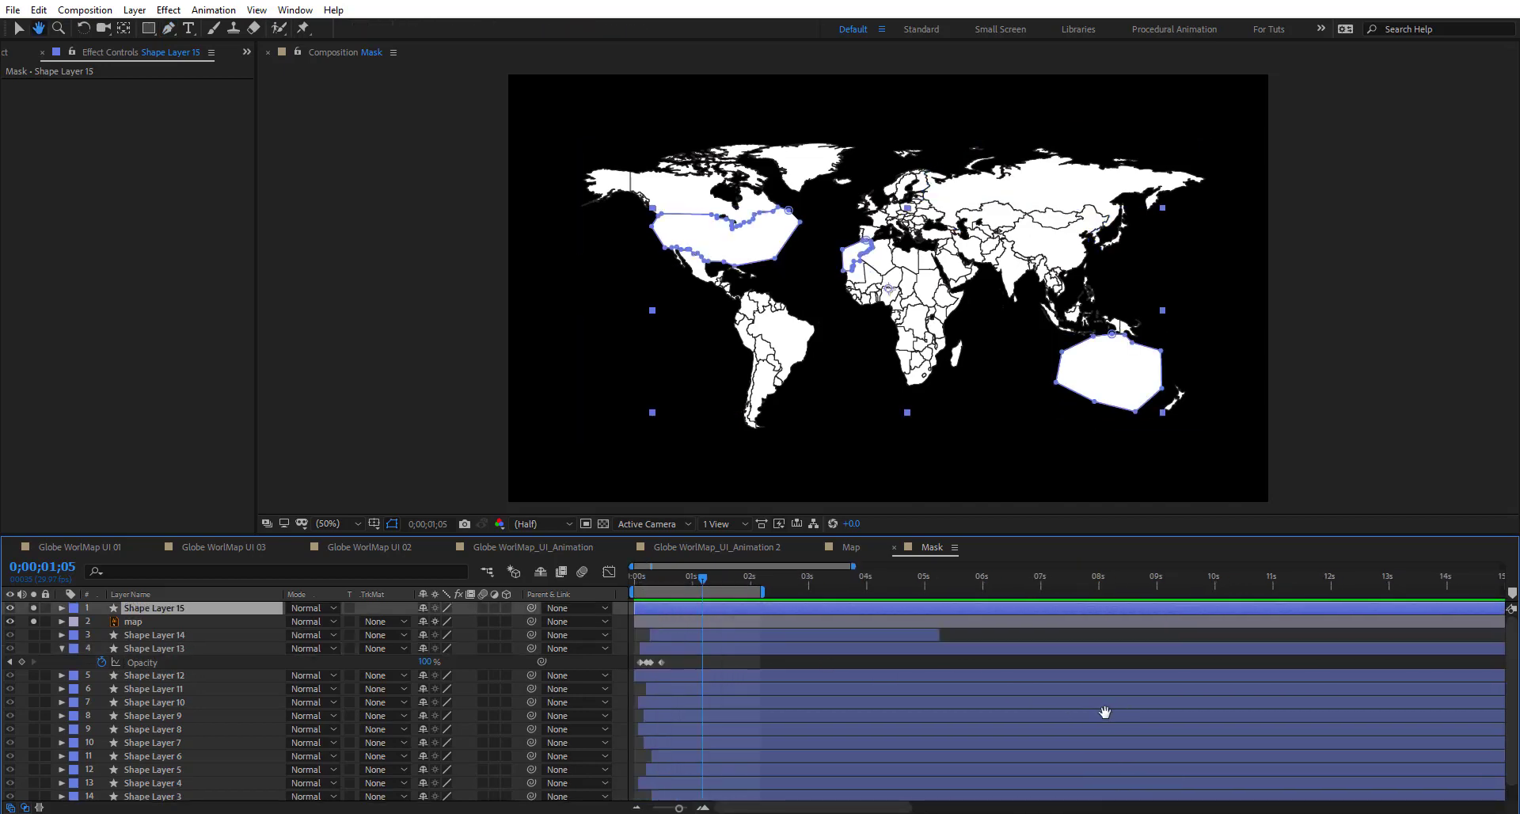
pyautogui.moveTo(700, 585); pyautogui.dragTo(677, 619)
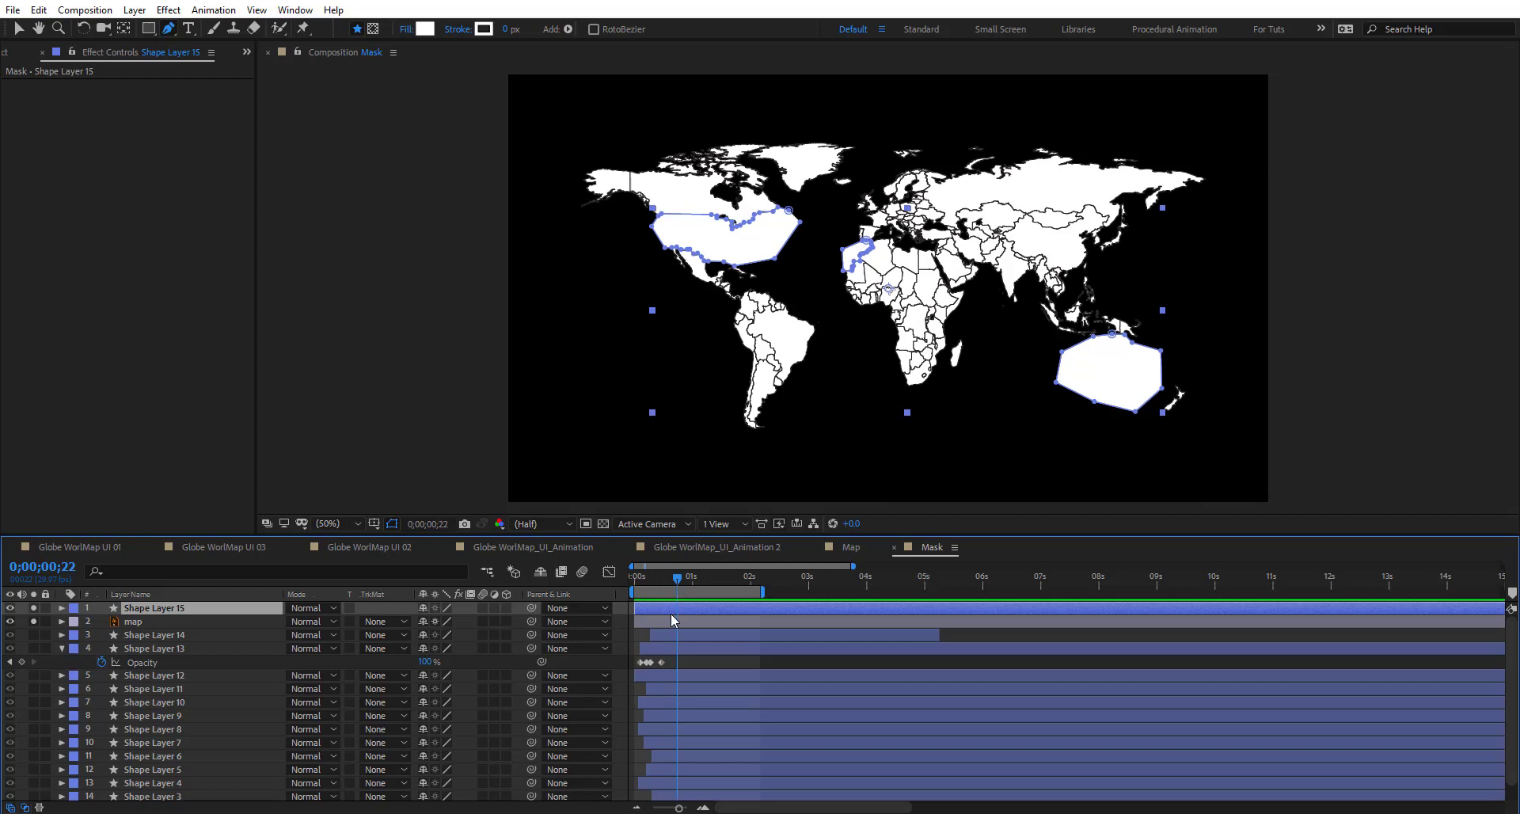
pyautogui.hotkey('ctrl', 'v')
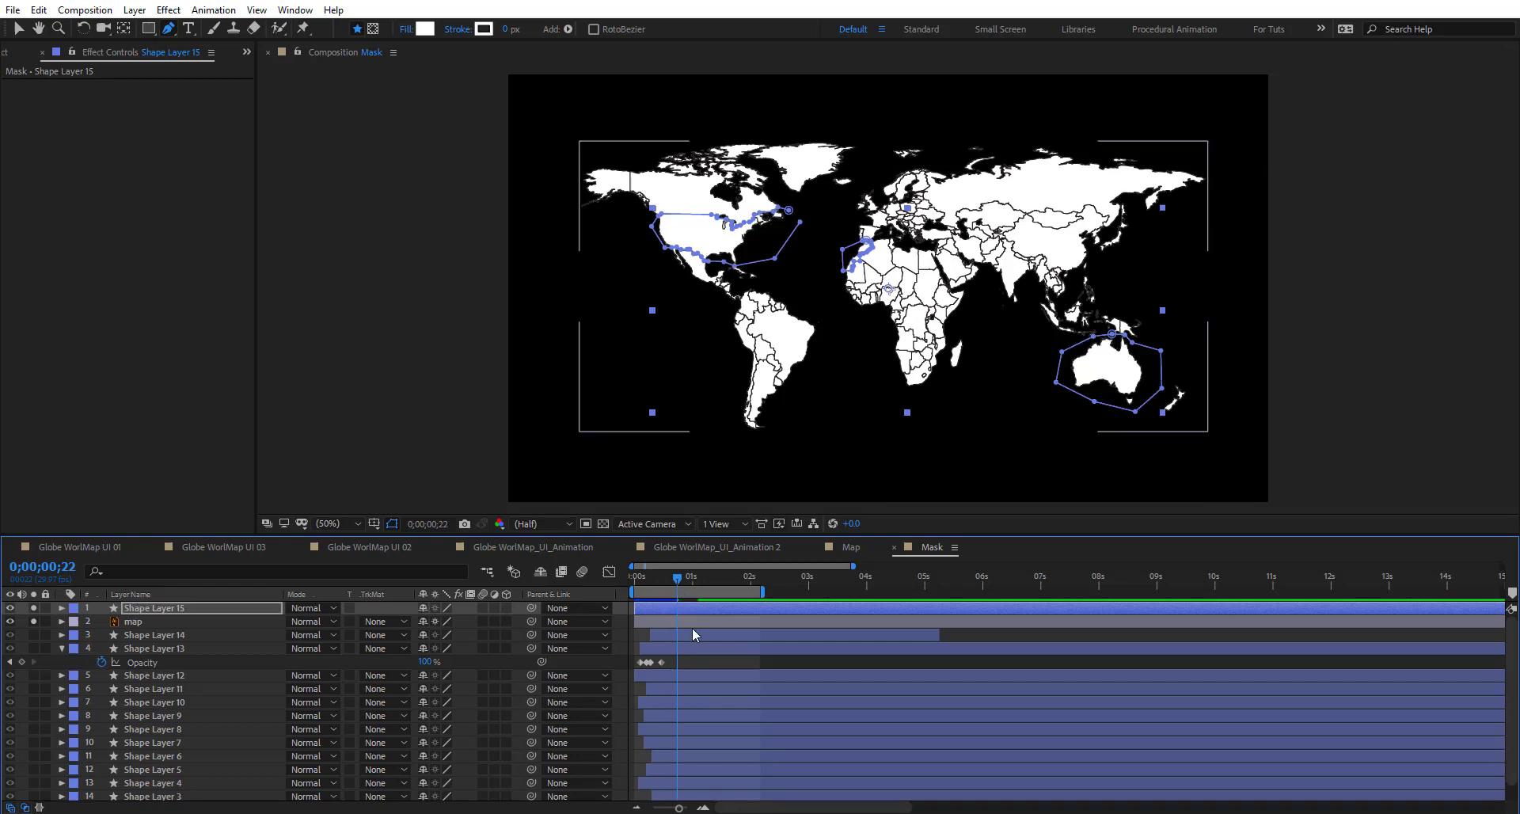
pyautogui.hotkey('ctrl', 'v')
pyautogui.moveTo(679, 576); pyautogui.dragTo(702, 578)
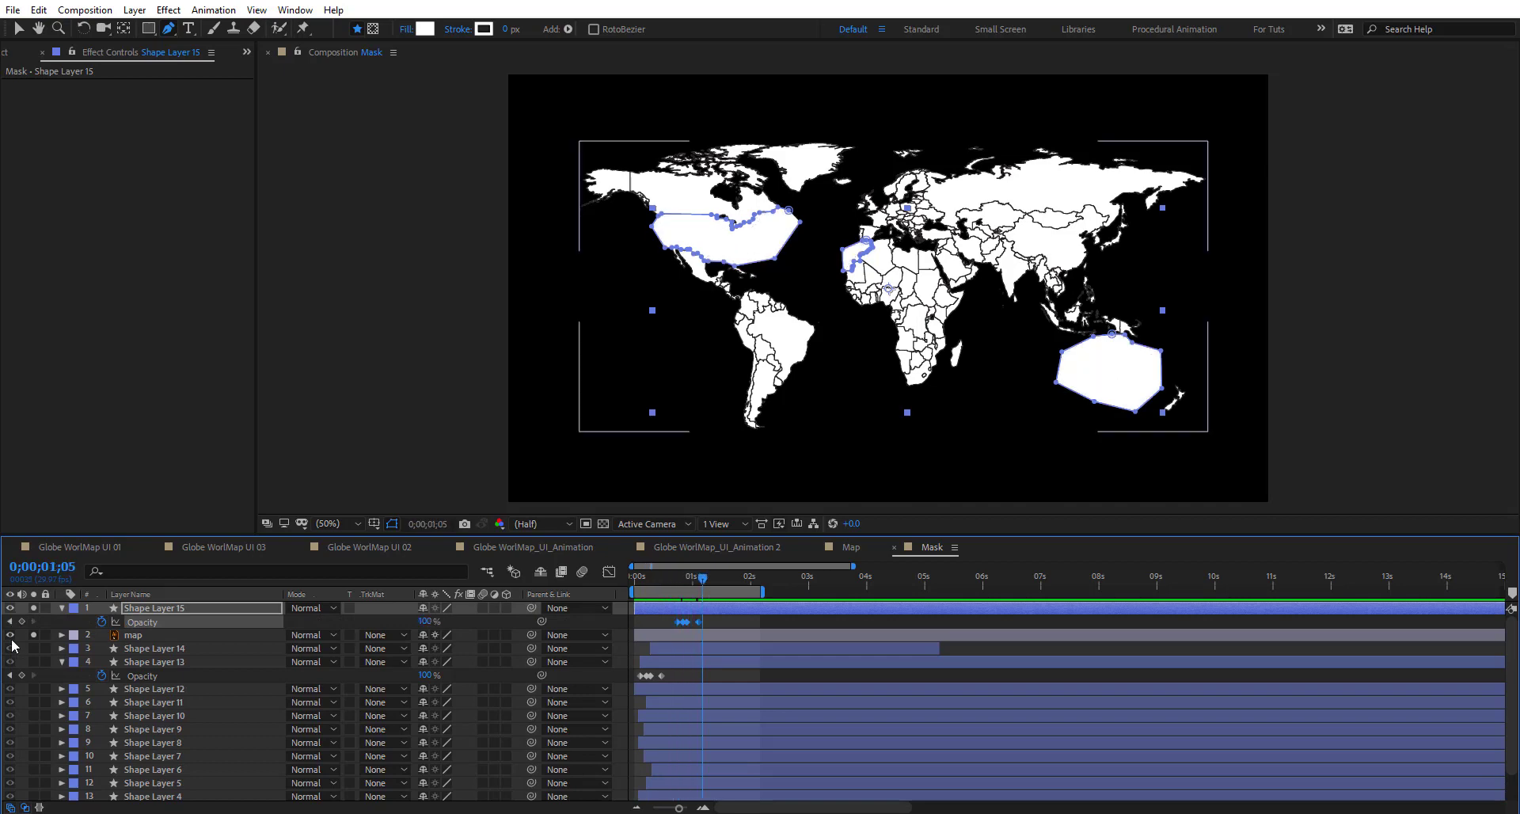
# Turn off soloing for the map and Shape Layer 15 layers and preview the mask animation from the beginning
pyautogui.click(34, 635)
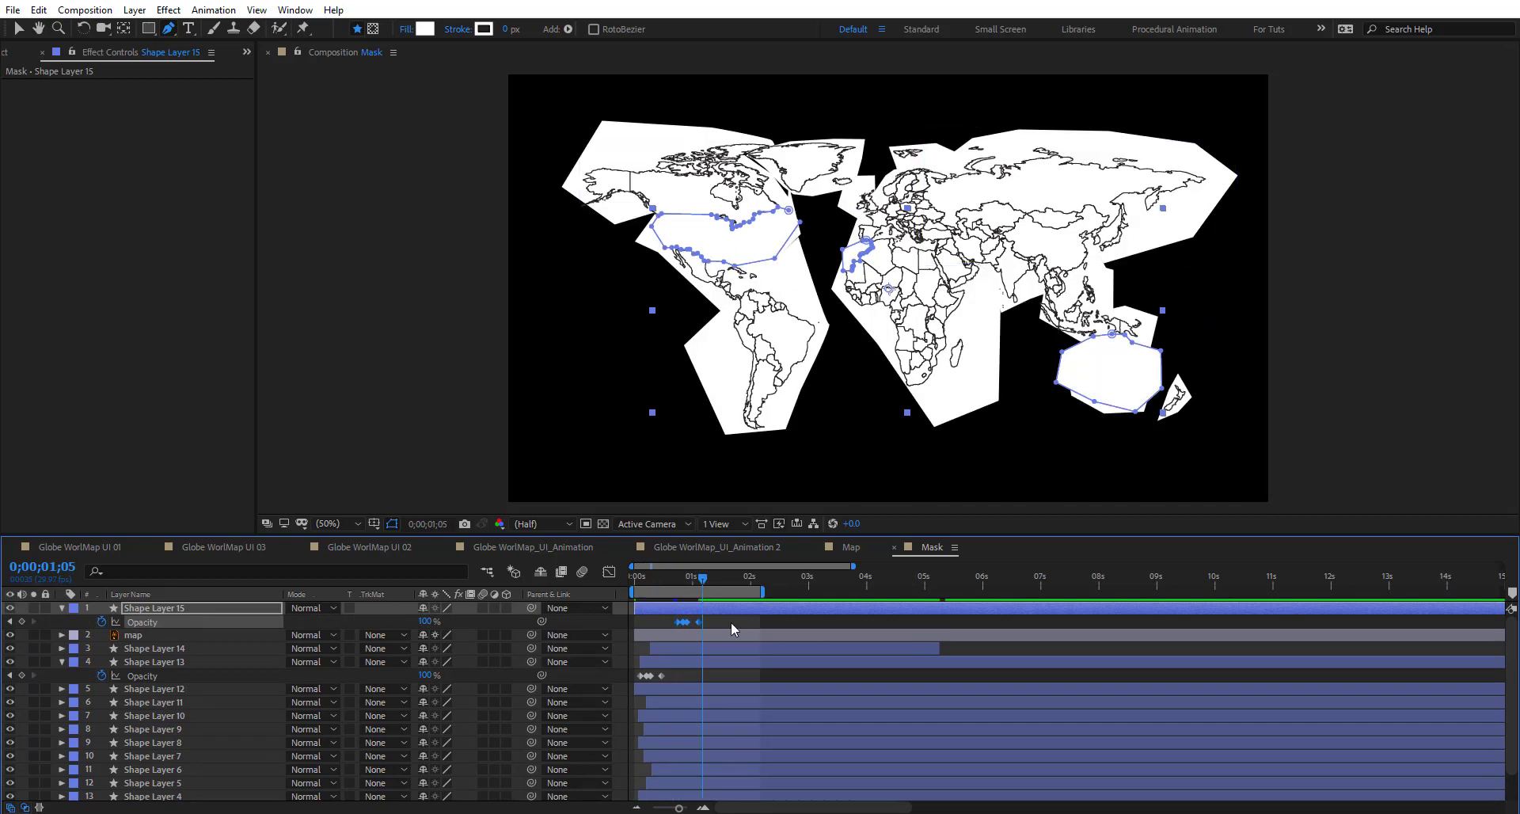
pyautogui.moveTo(700, 579); pyautogui.dragTo(633, 595)
pyautogui.press('space')
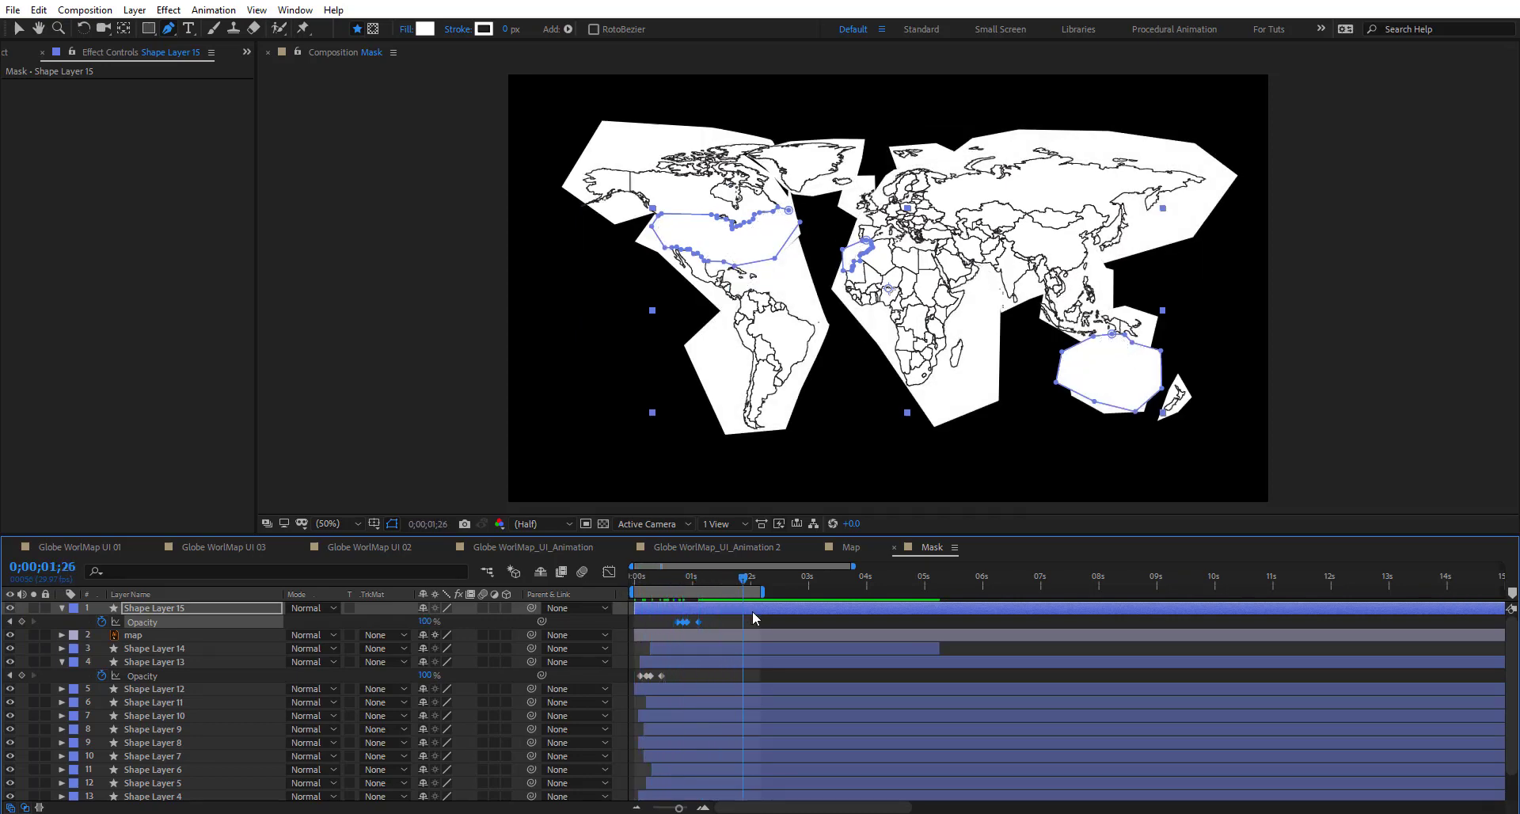
pyautogui.click(1024, 646)
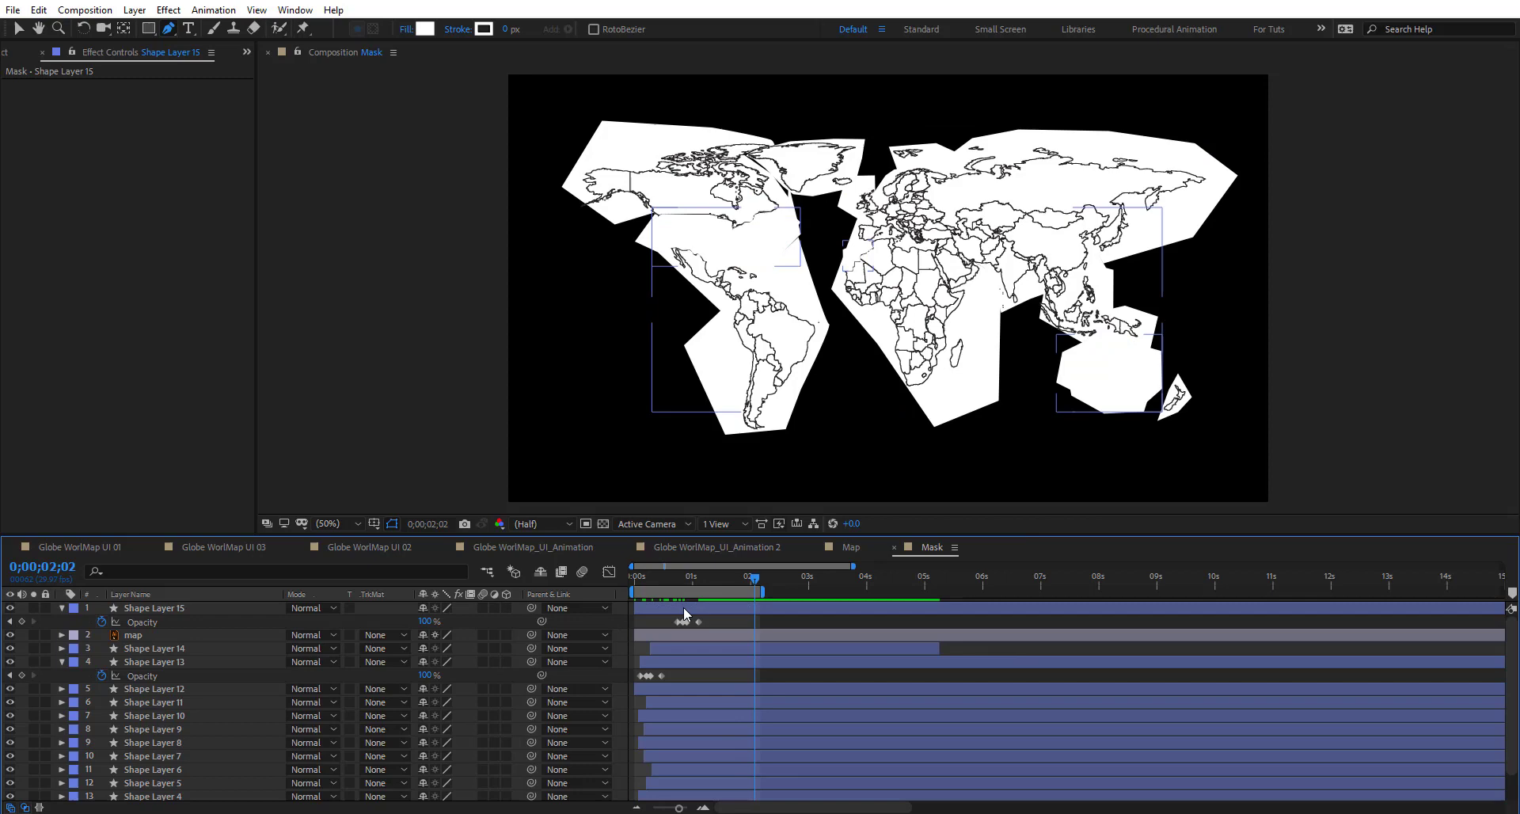
# Set Shape Layer 15's blending mode to Silhouette Alpha and scrub to 0;00;00;28 to check the cut-out regions
pyautogui.click(682, 606)
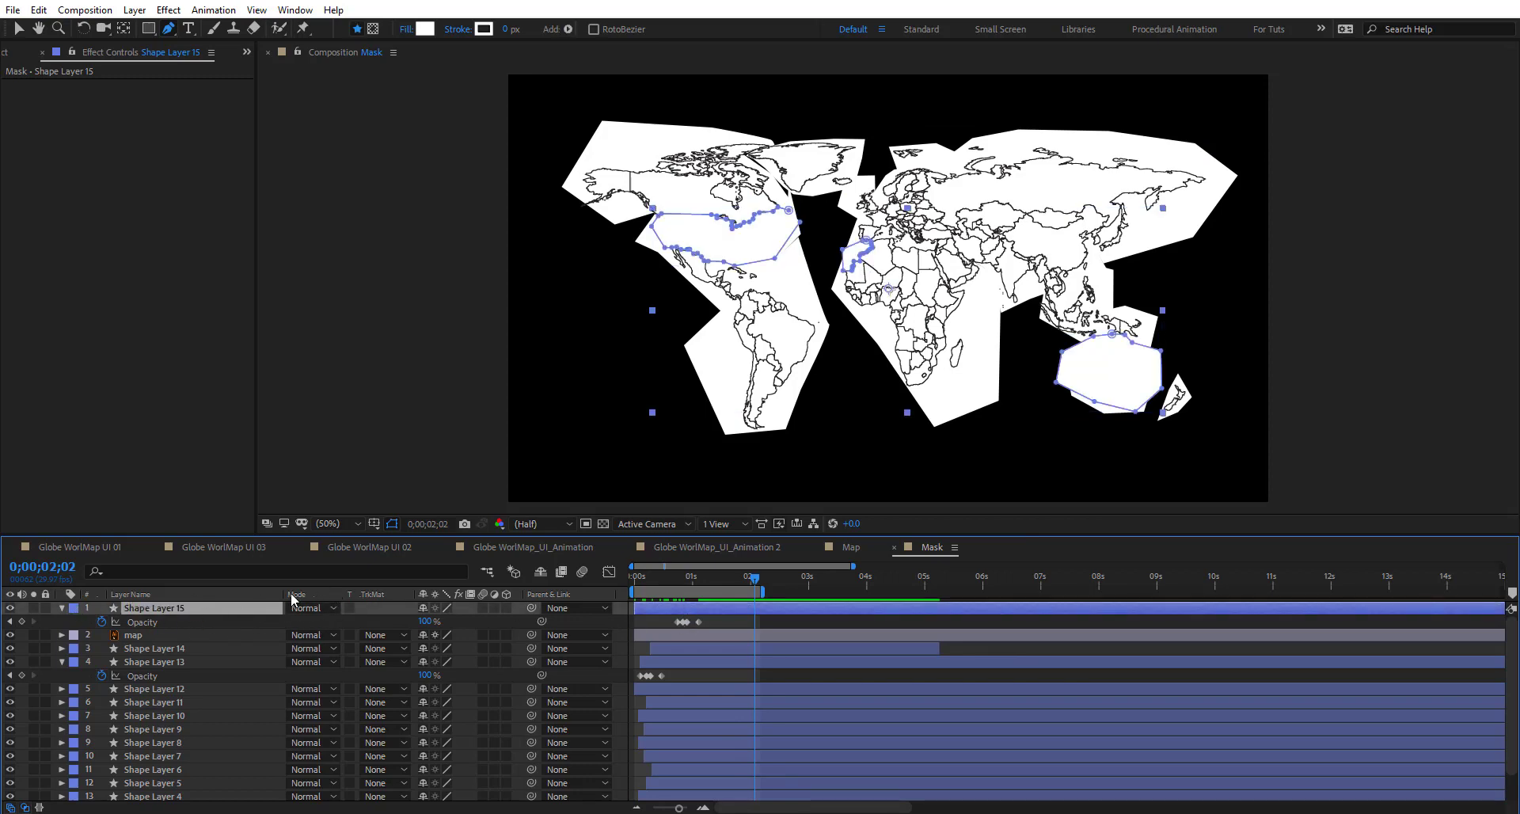
pyautogui.click(322, 610)
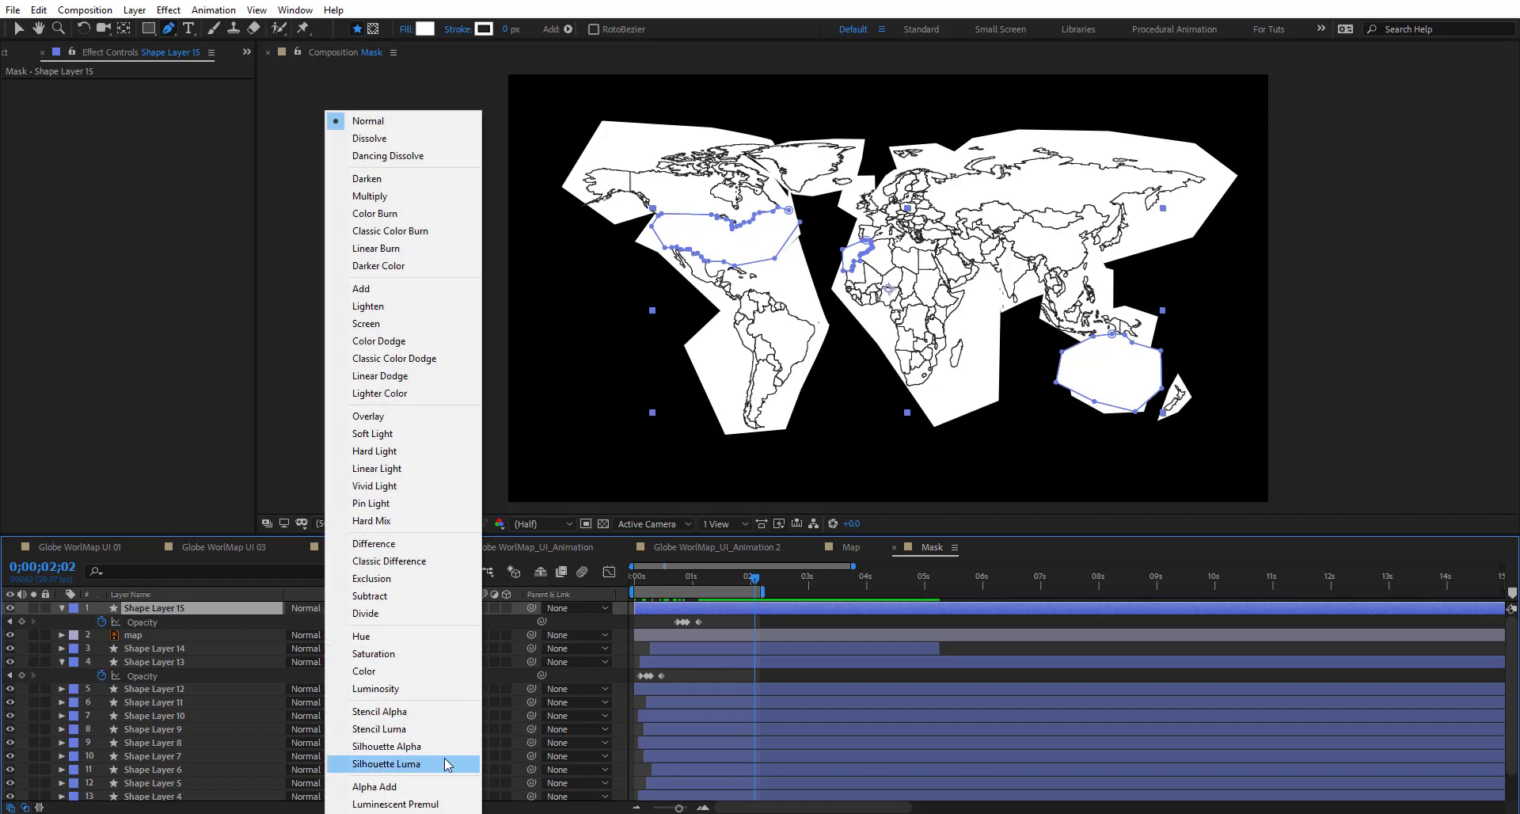
pyautogui.click(386, 747)
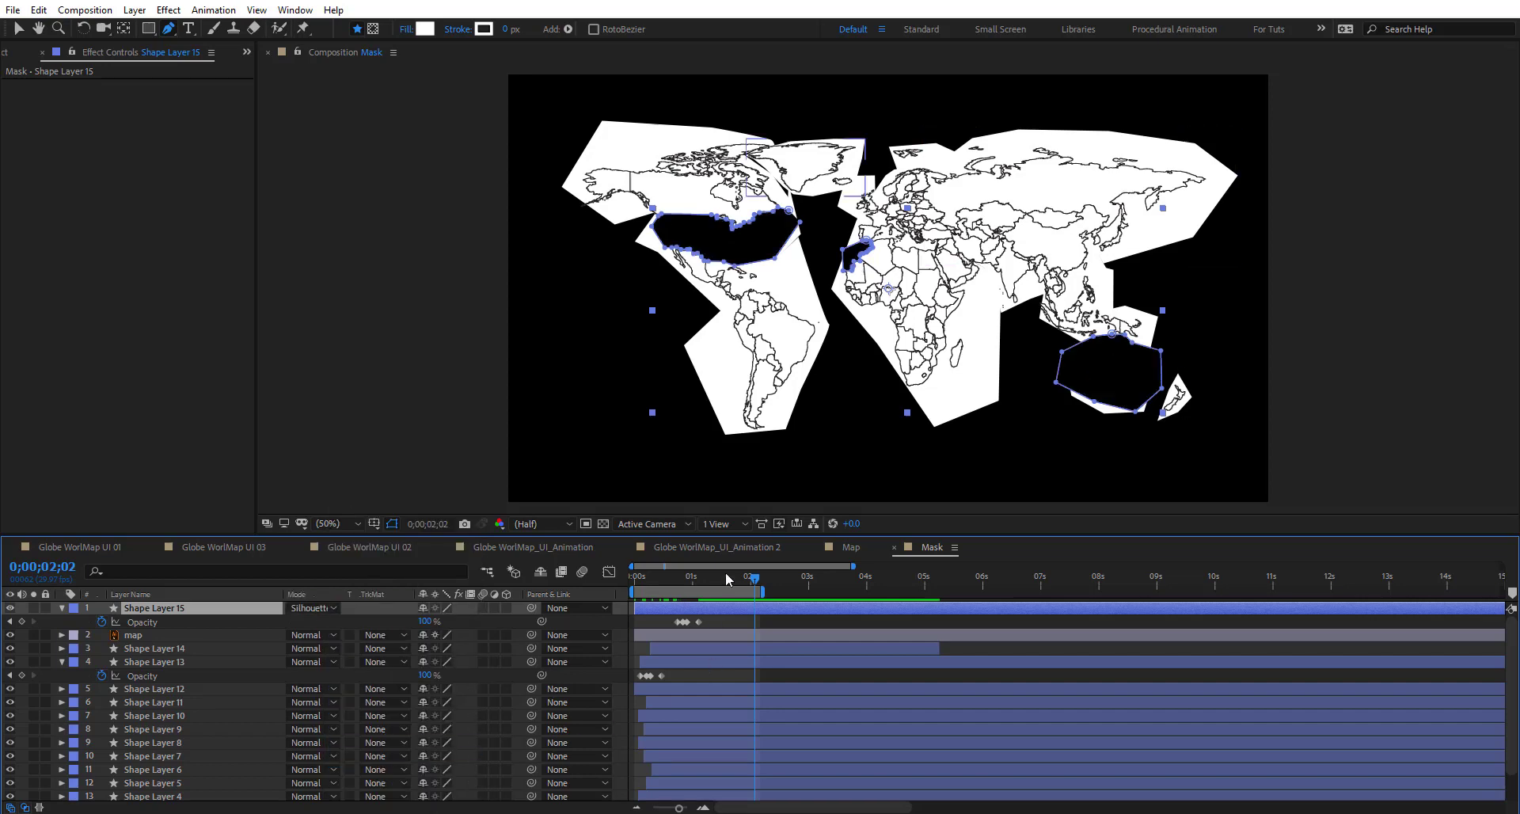
pyautogui.moveTo(781, 578); pyautogui.dragTo(689, 590)
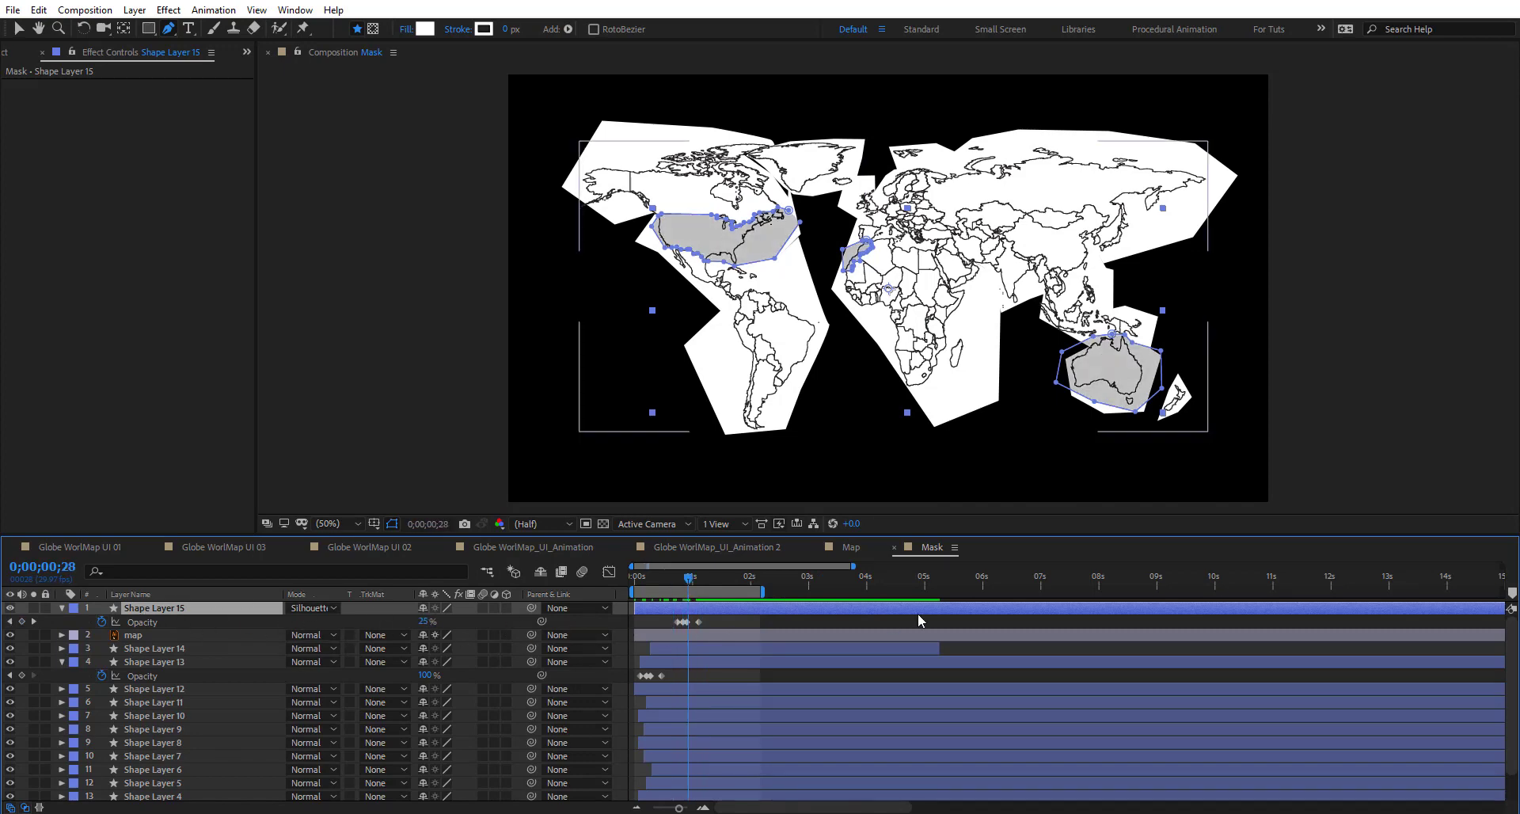
# Add the expression loopOutDuration(type = "cycle", duration = 0) to Shape Layer 15's Opacity
pyautogui.keyDown('alt'); pyautogui.click(101, 621); pyautogui.keyUp('alt')
pyautogui.click(477, 634)
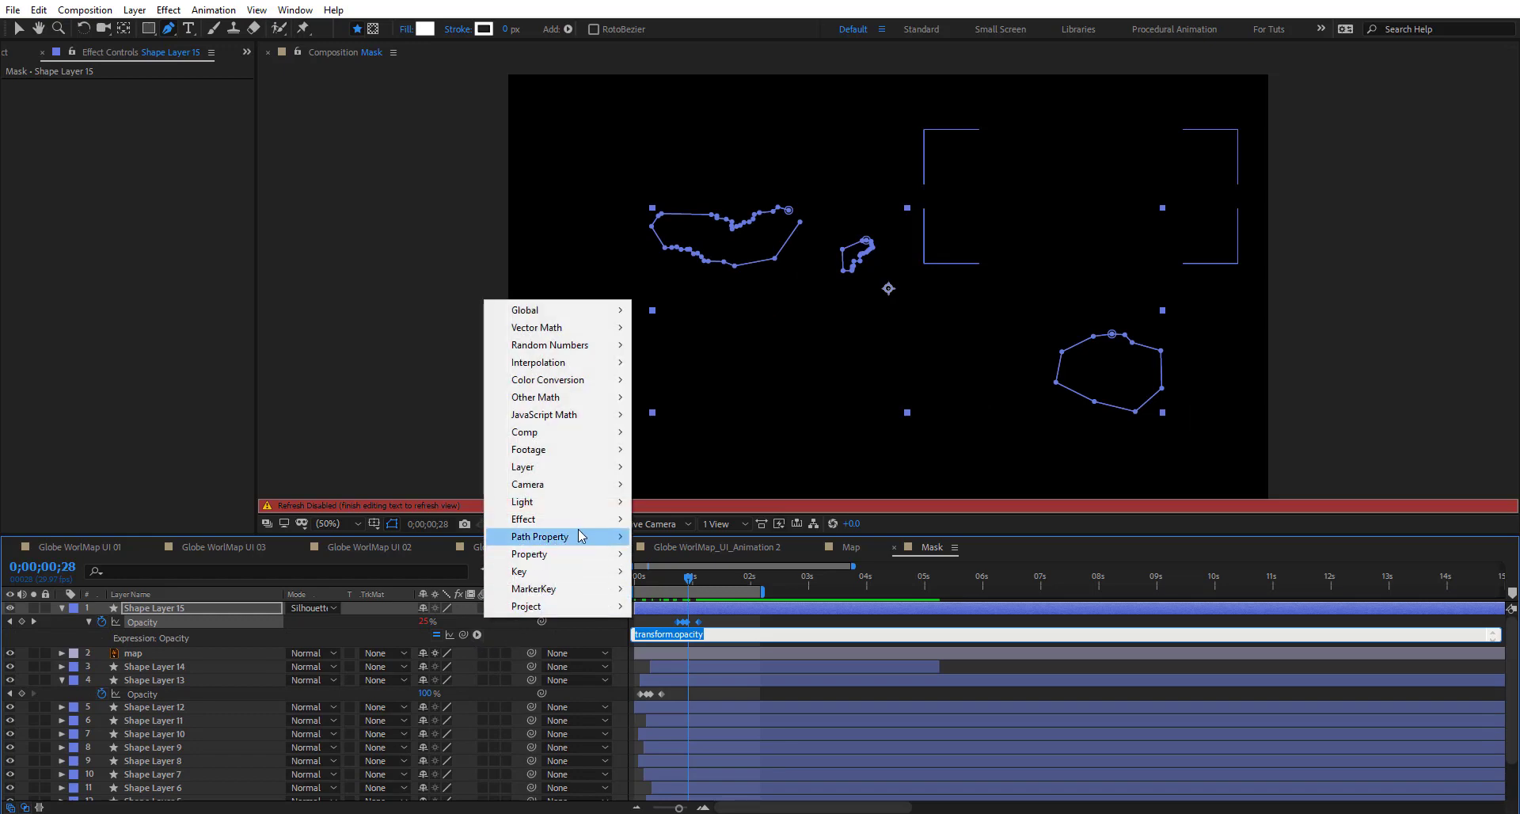
pyautogui.moveTo(554, 555)
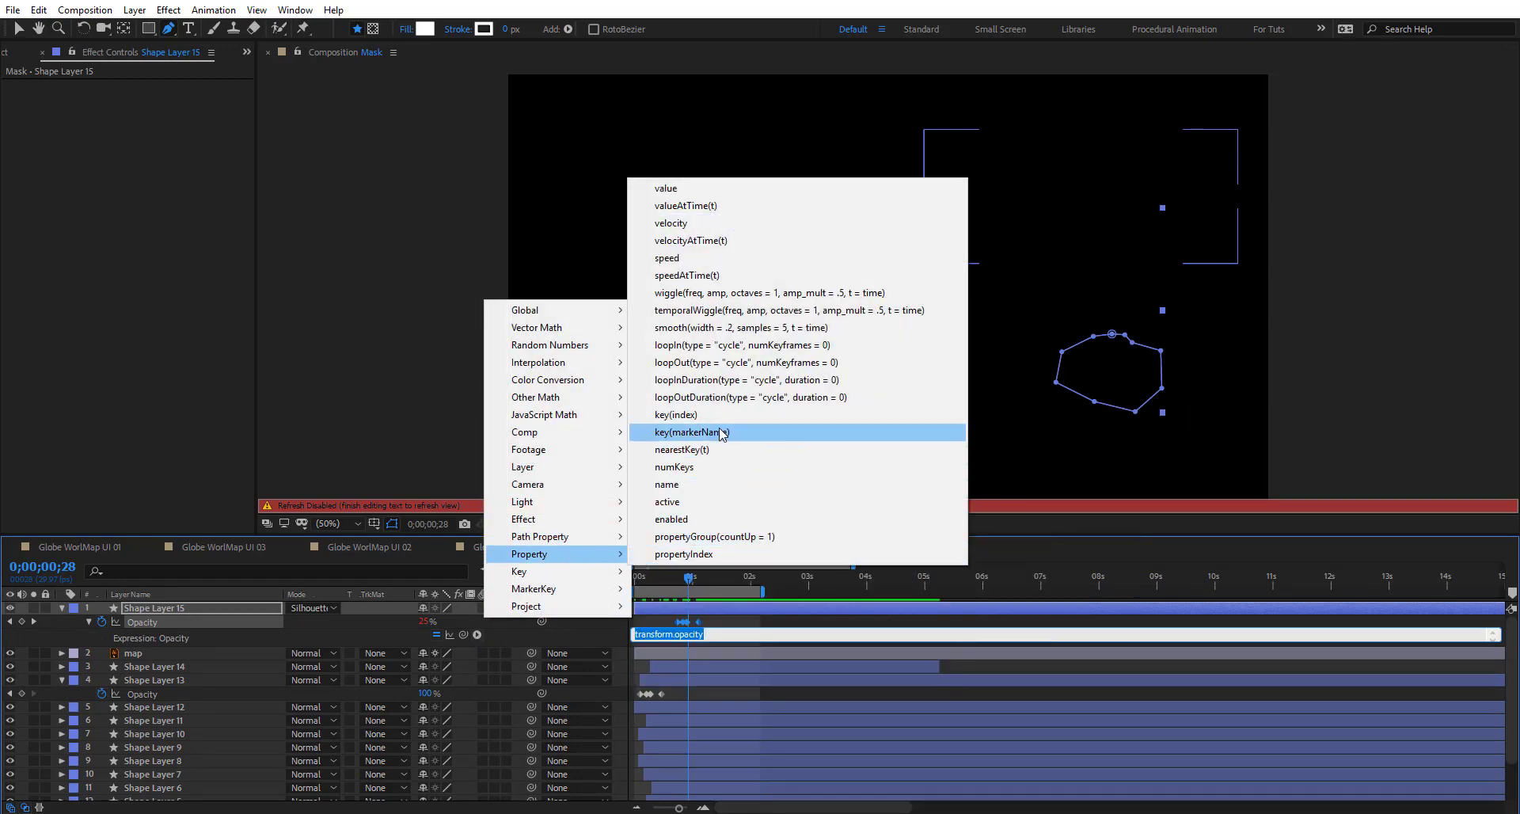
pyautogui.click(758, 397)
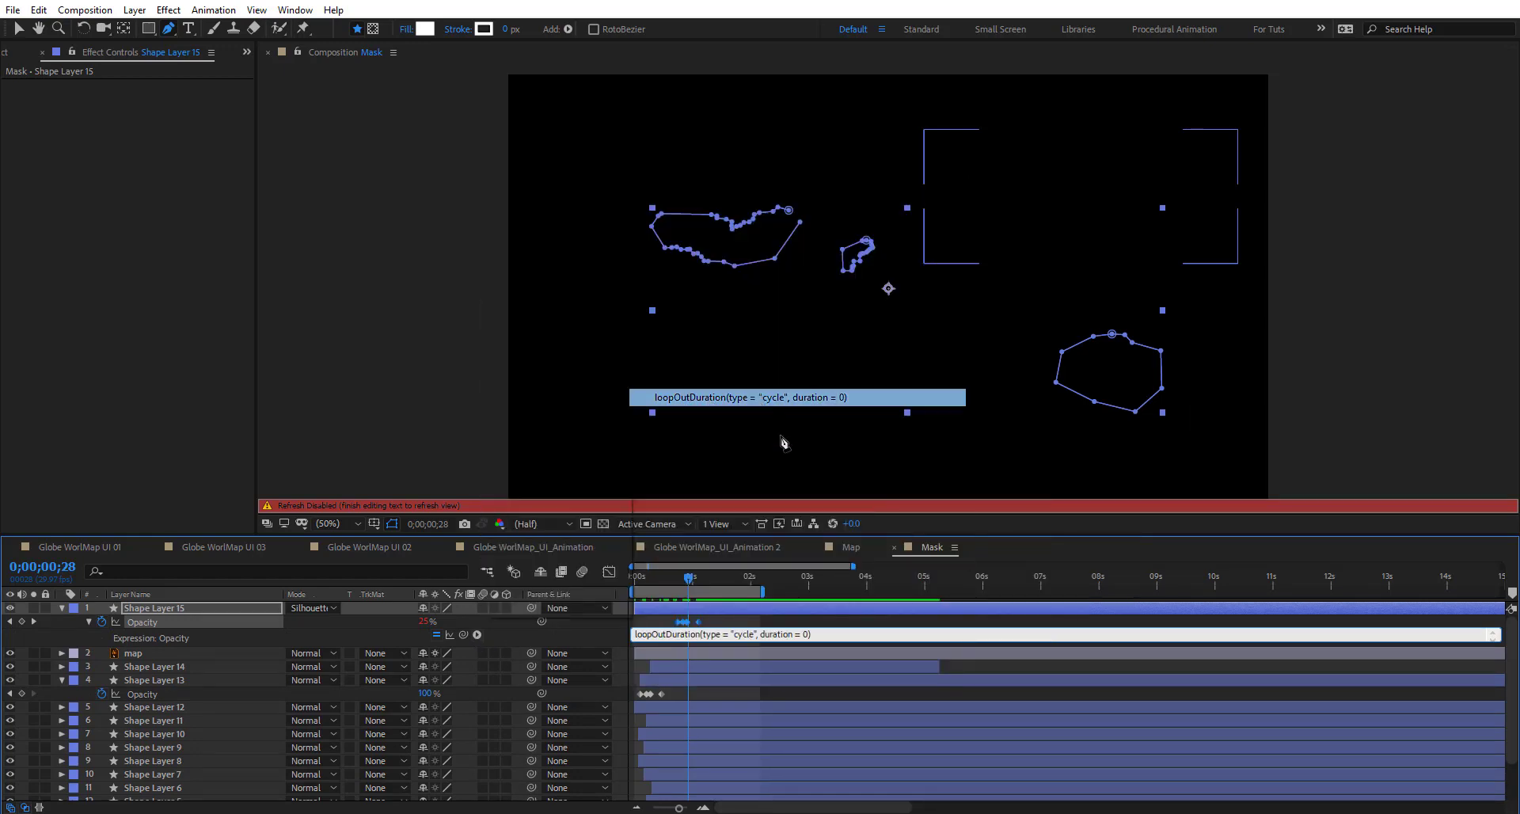
pyautogui.click(573, 639)
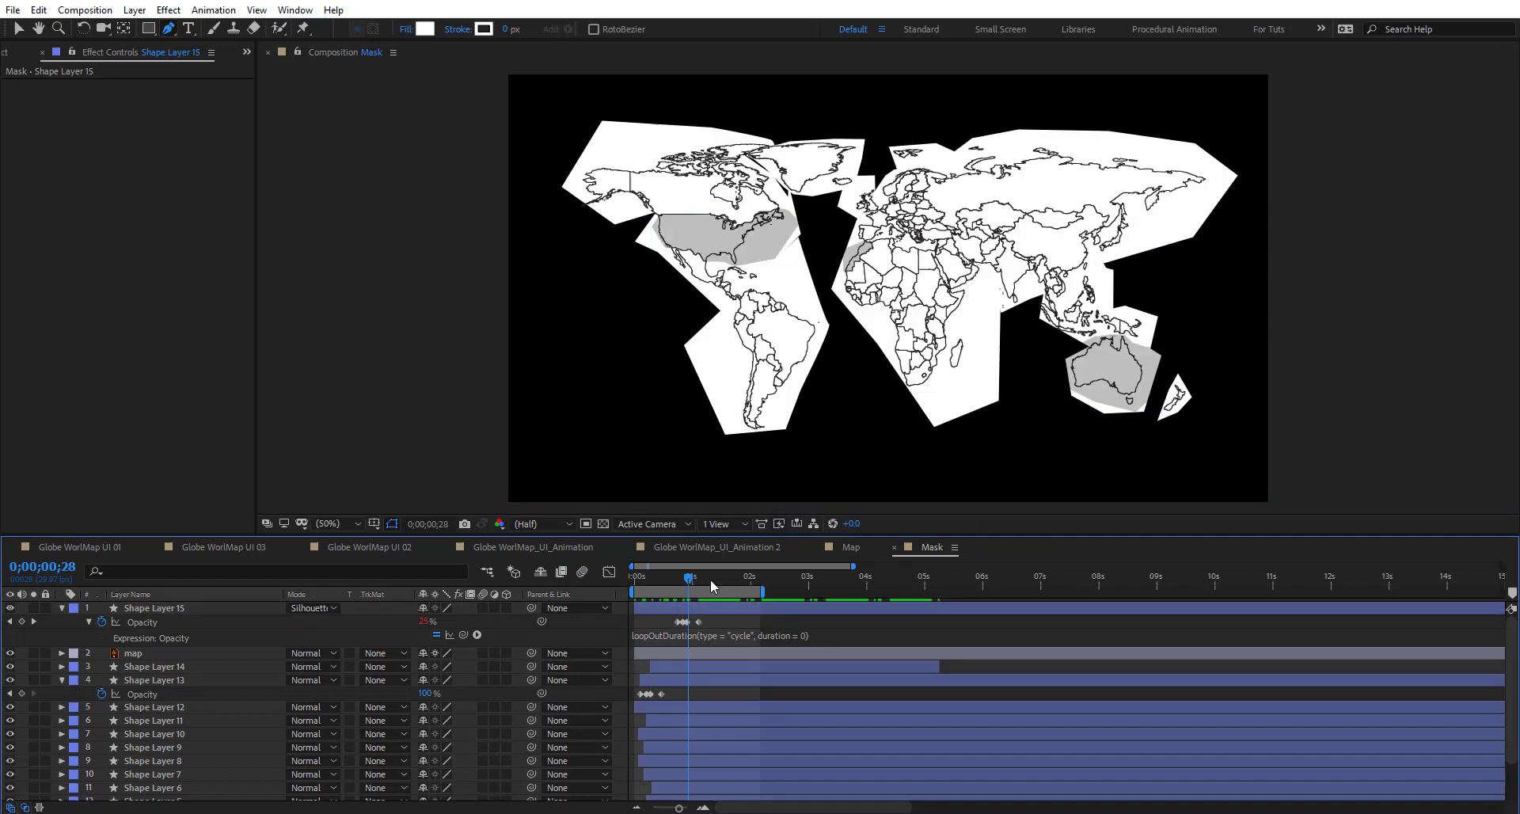
# Scrub through the Mask composition, close it, and check the masked regions across the Map composition's timeline
pyautogui.moveTo(710, 578); pyautogui.dragTo(1157, 589)
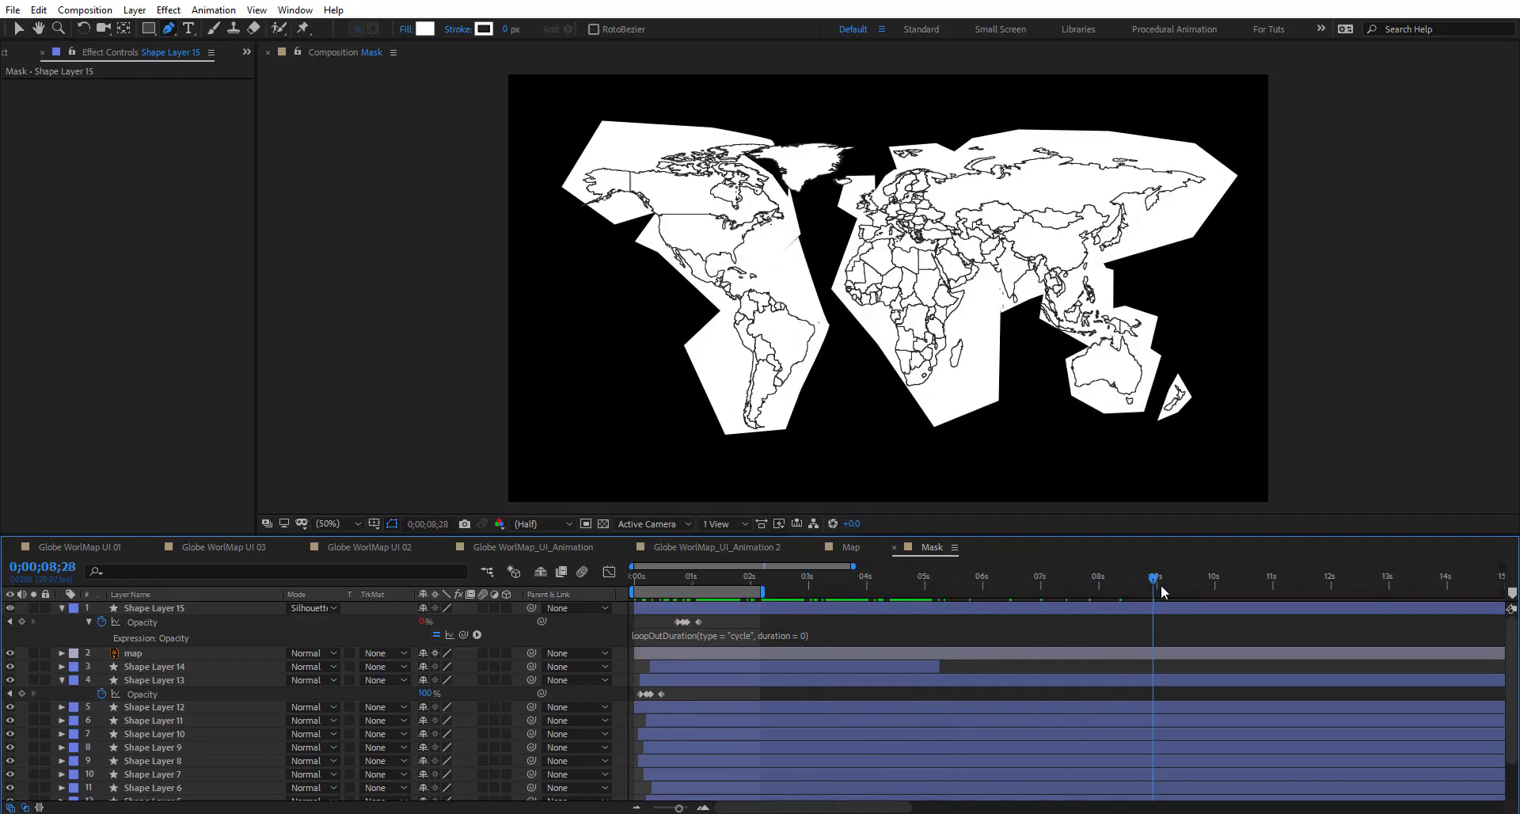
pyautogui.click(894, 547)
pyautogui.moveTo(797, 578); pyautogui.dragTo(1063, 606)
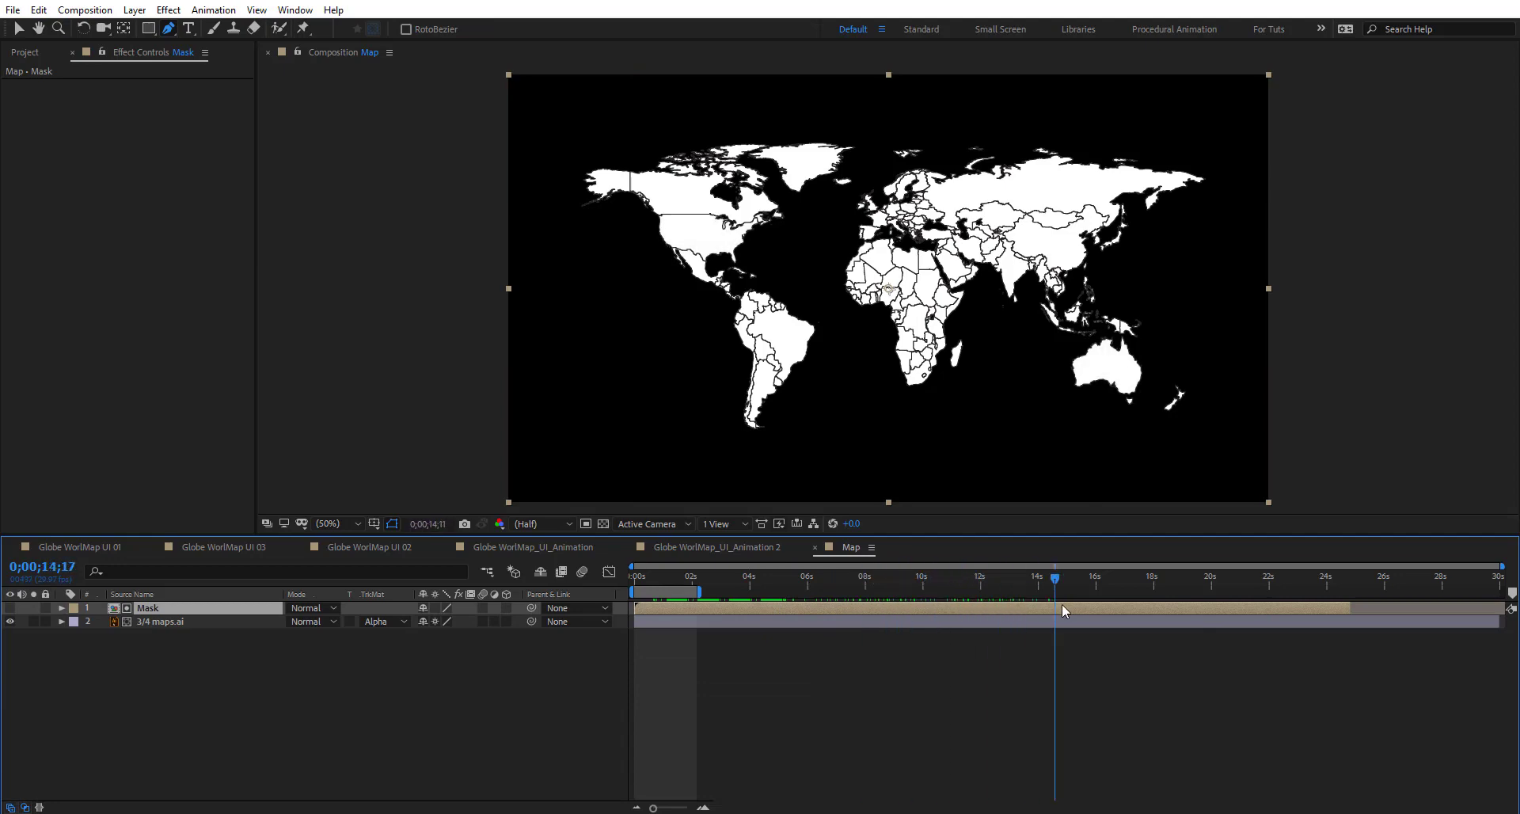
# In the Globe WorlMap_UI_Animation 2 composition, extend the work area past three seconds and preview the rotating globe from the start
pyautogui.click(694, 548)
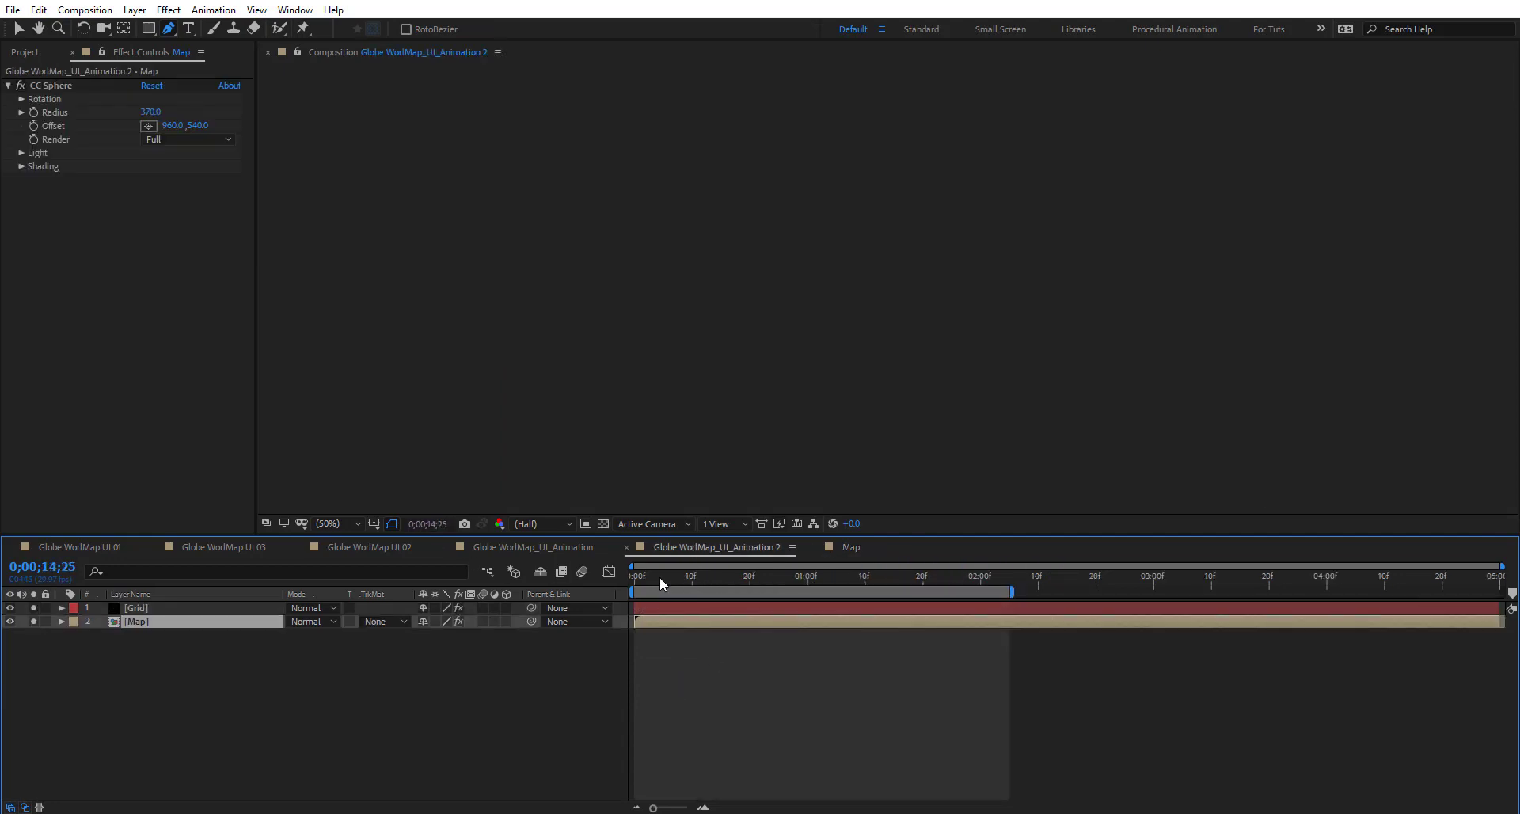
pyautogui.moveTo(662, 583); pyautogui.dragTo(631, 594)
pyautogui.press('space')
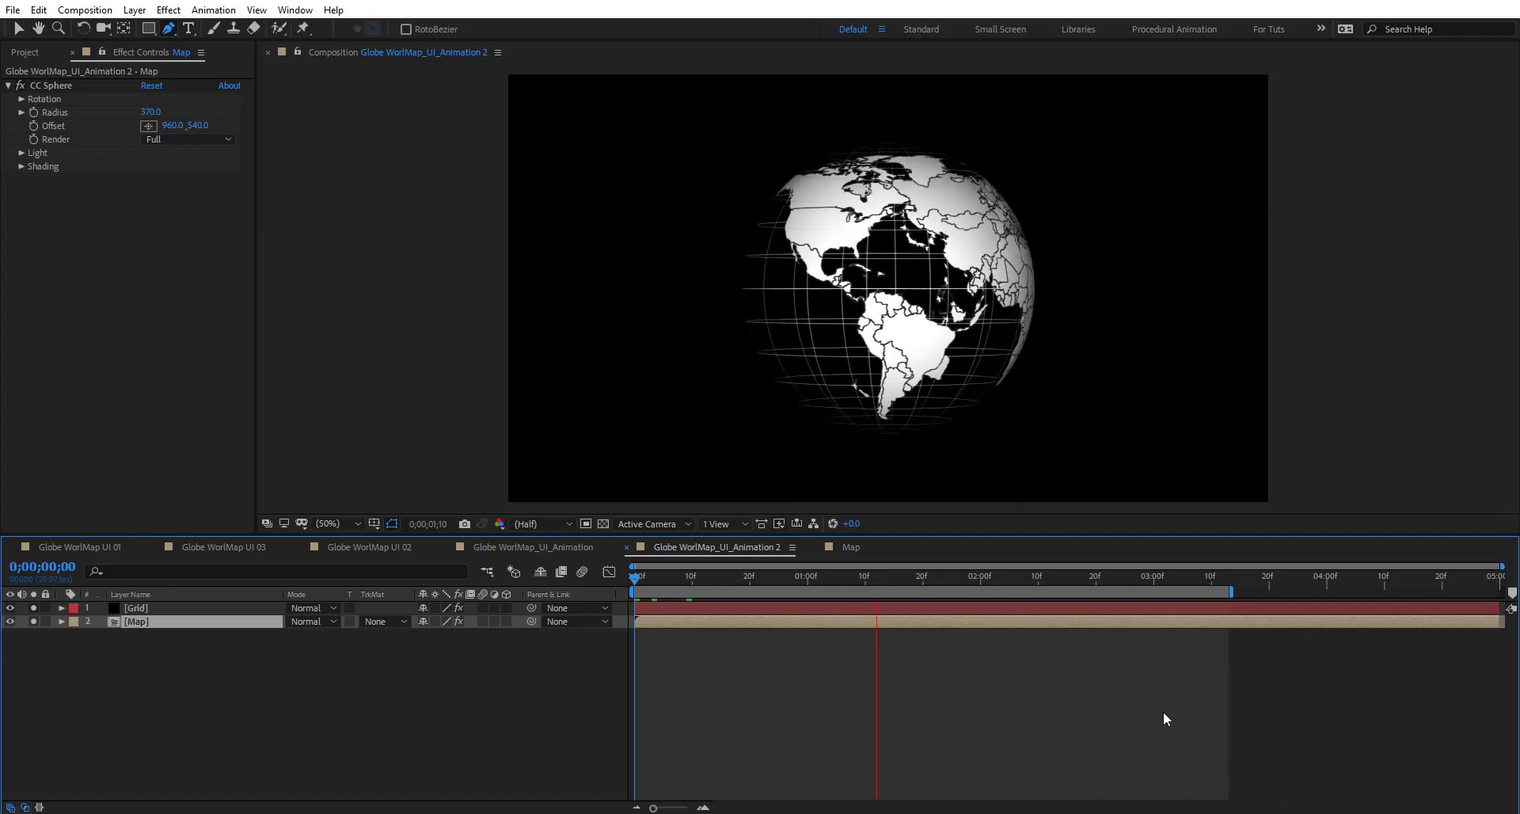
pyautogui.moveTo(644, 584); pyautogui.dragTo(986, 630)
pyautogui.press('space')
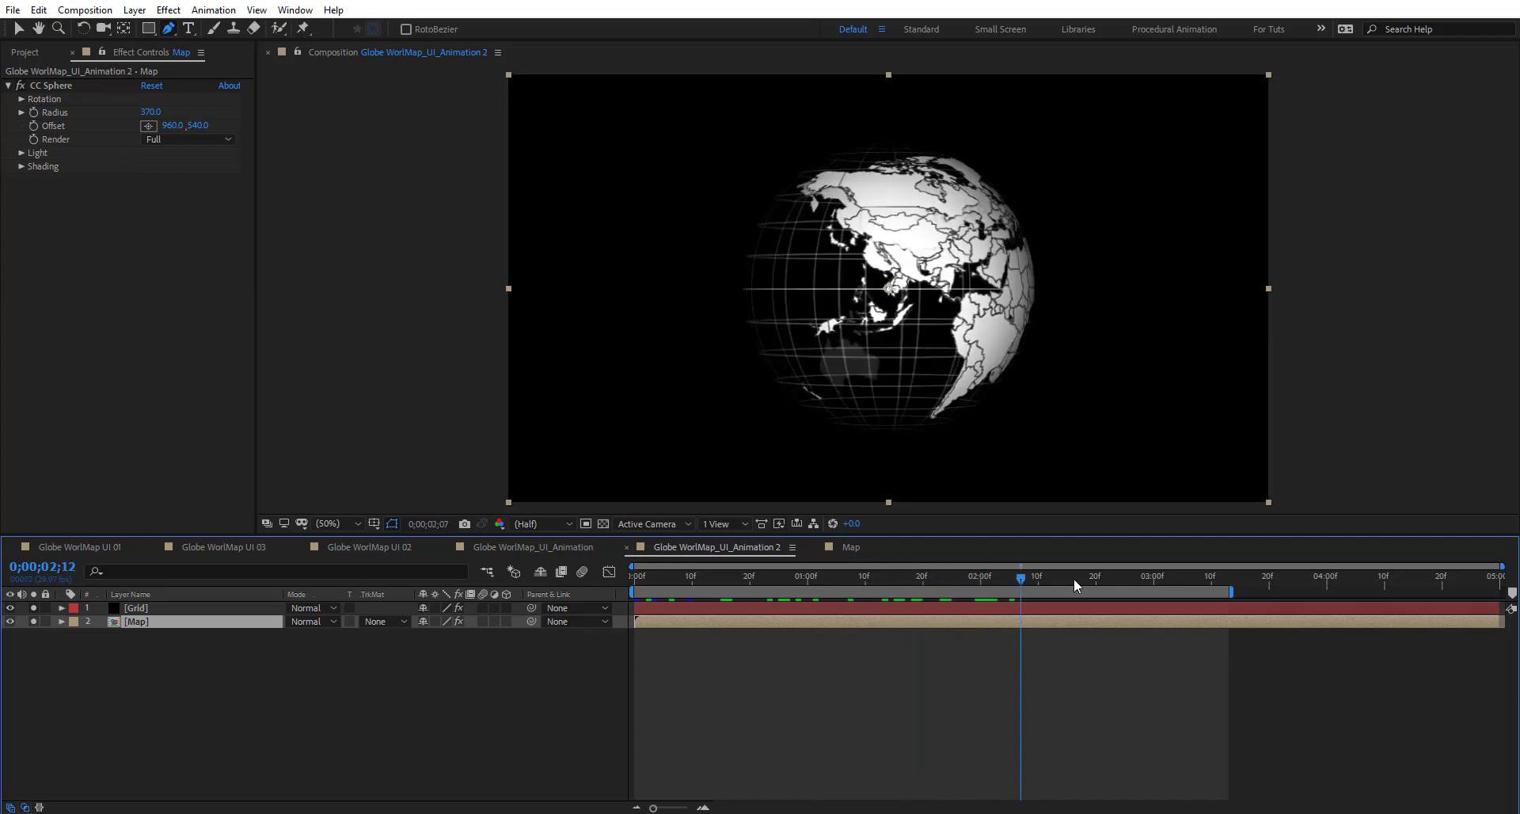
pyautogui.press('space')
pyautogui.moveTo(884, 572); pyautogui.dragTo(792, 578)
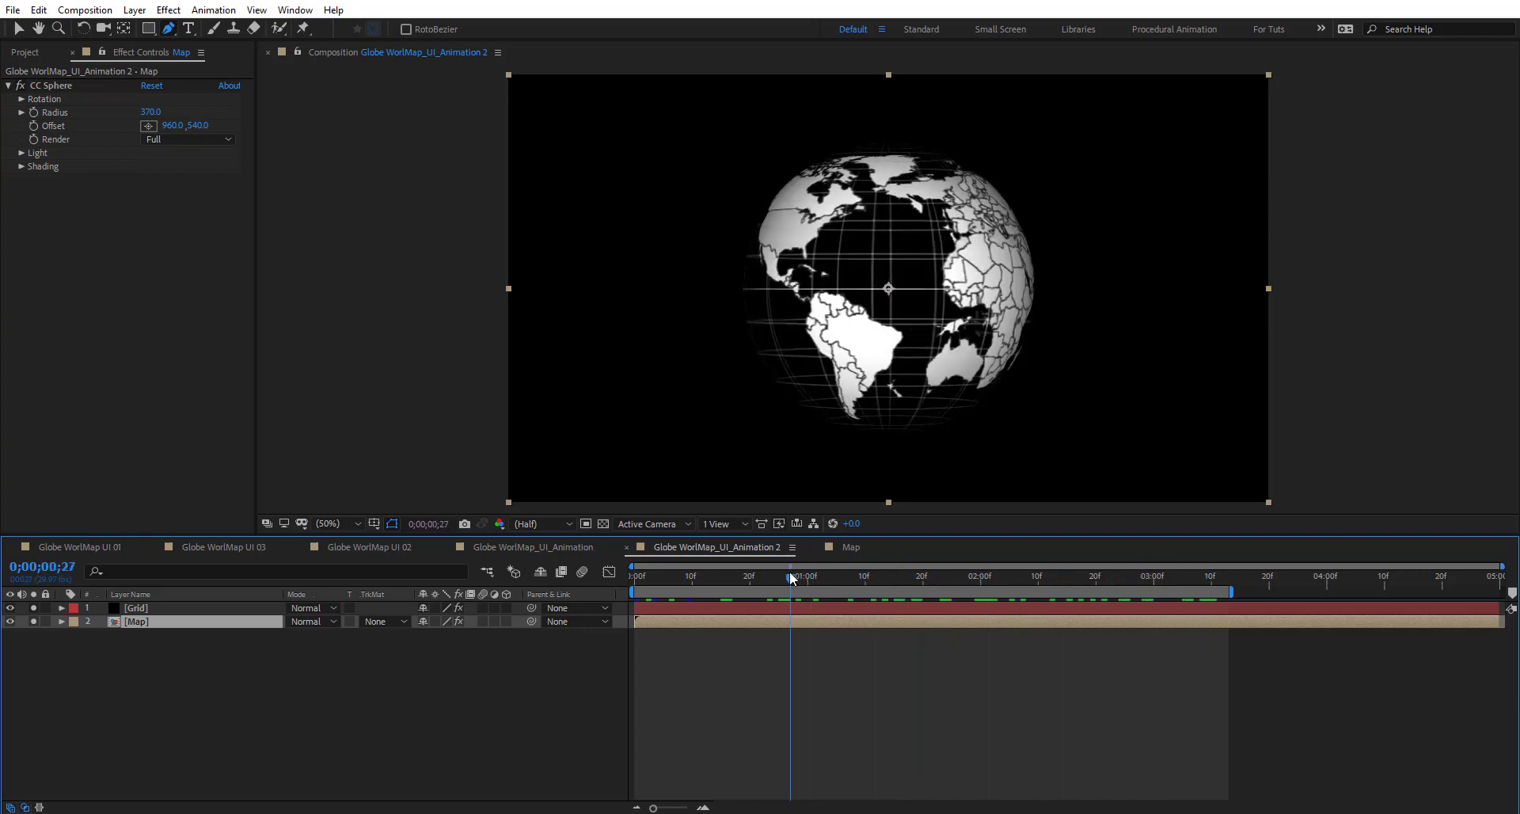
# Try CC Sphere lighting on the Map layer with Light Intensity 50, Light Height 41, Light Direction -39° and Ambient 36
pyautogui.click(21, 155)
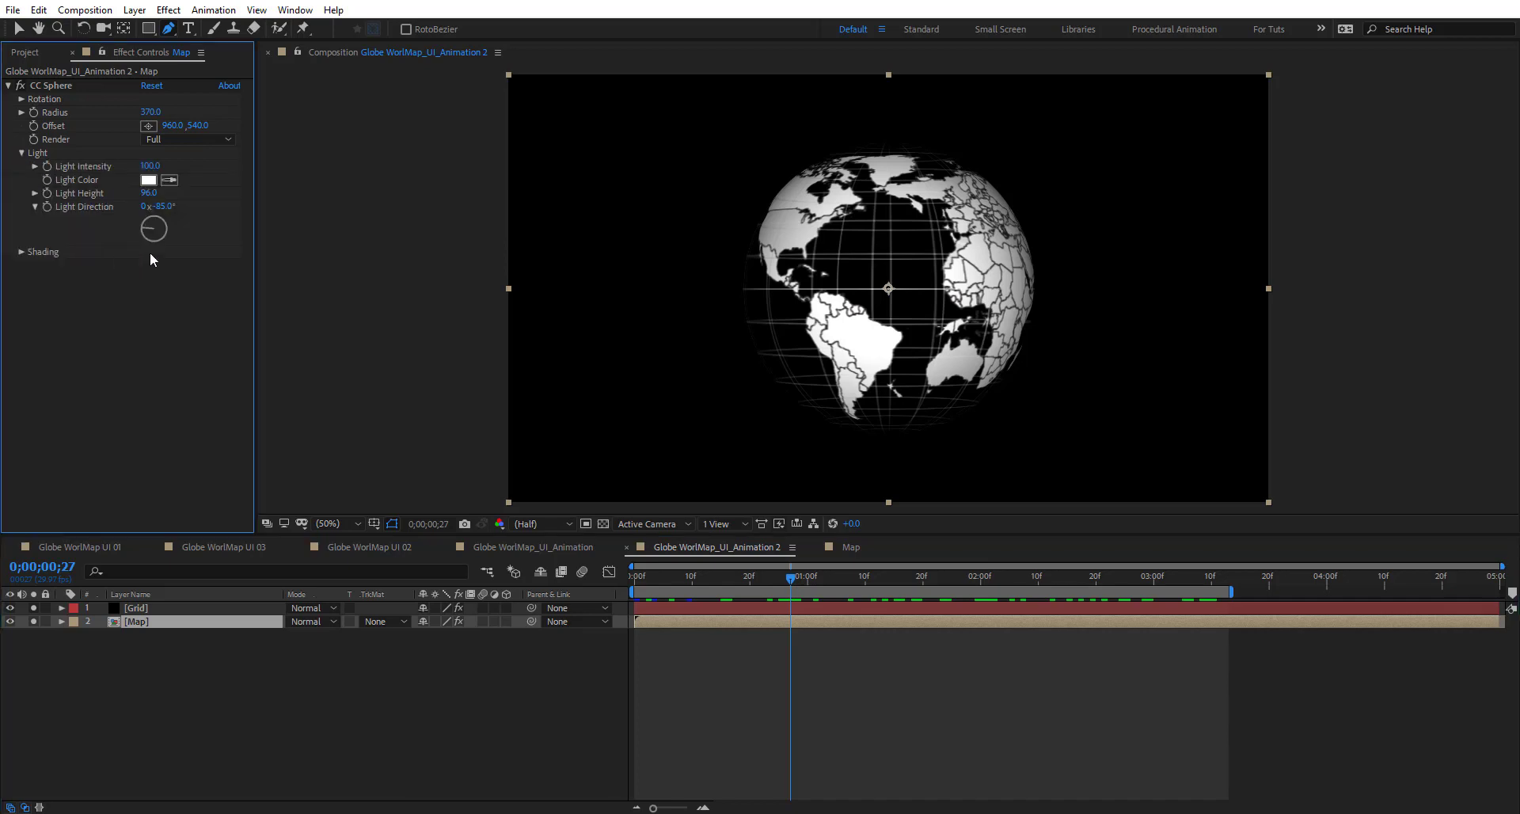
pyautogui.moveTo(154, 168); pyautogui.dragTo(101, 167)
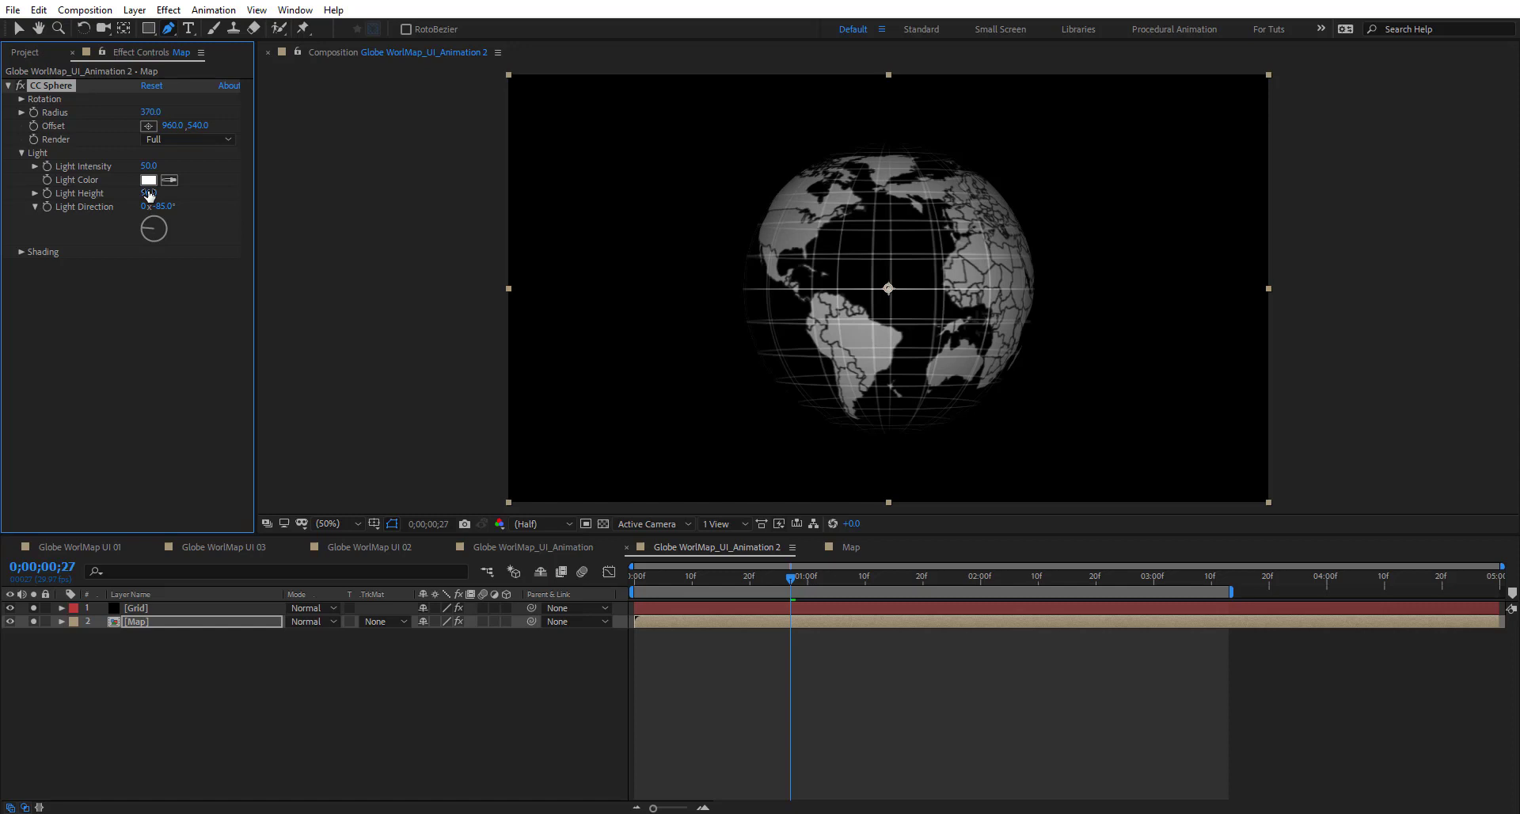
pyautogui.moveTo(207, 192)
pyautogui.mouseDown()
pyautogui.moveTo(166, 196)
pyautogui.moveTo(203, 208)
pyautogui.mouseUp()
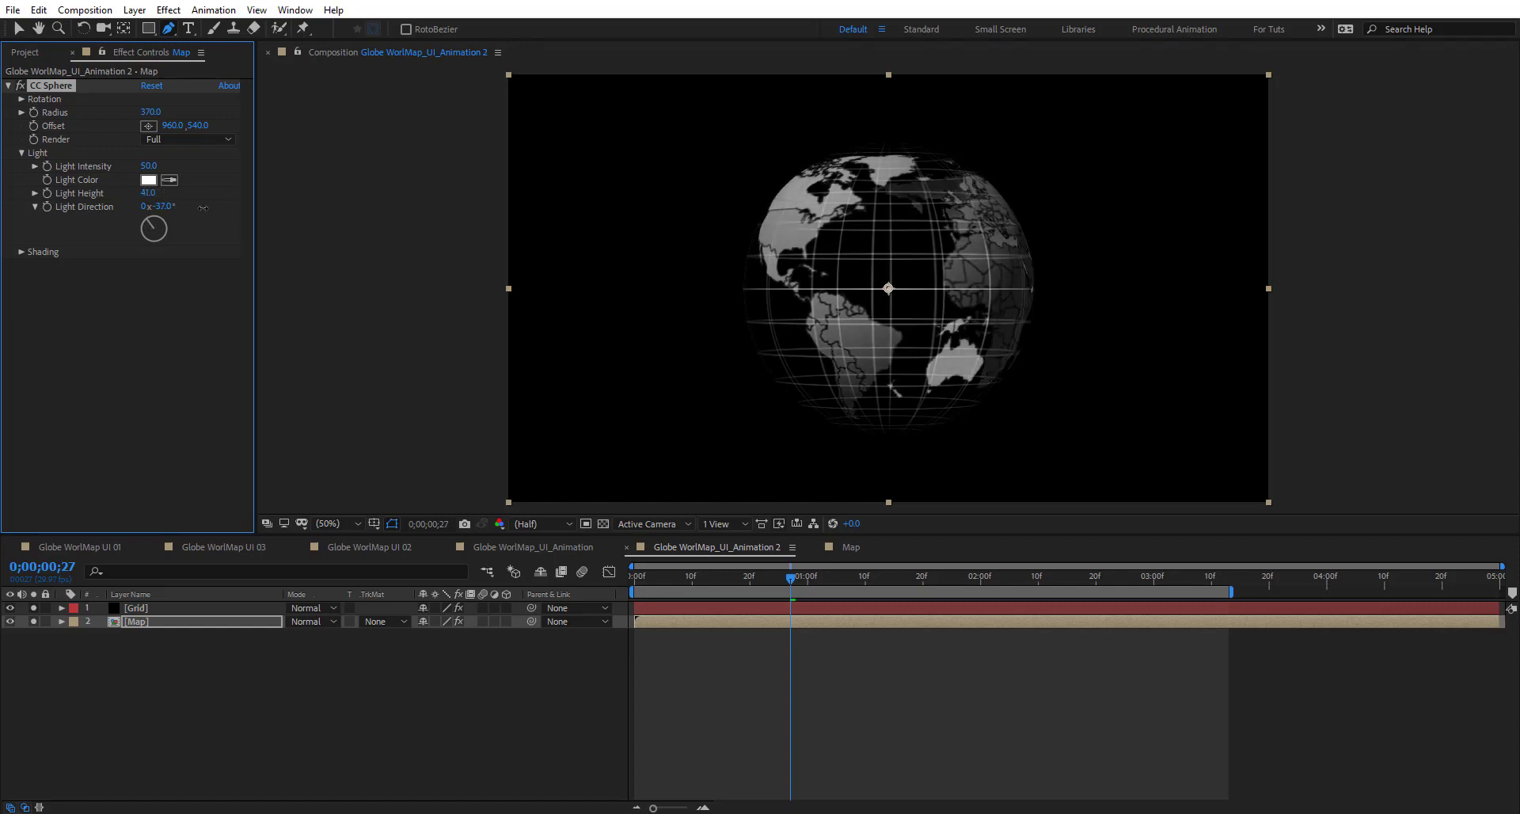
pyautogui.click(21, 253)
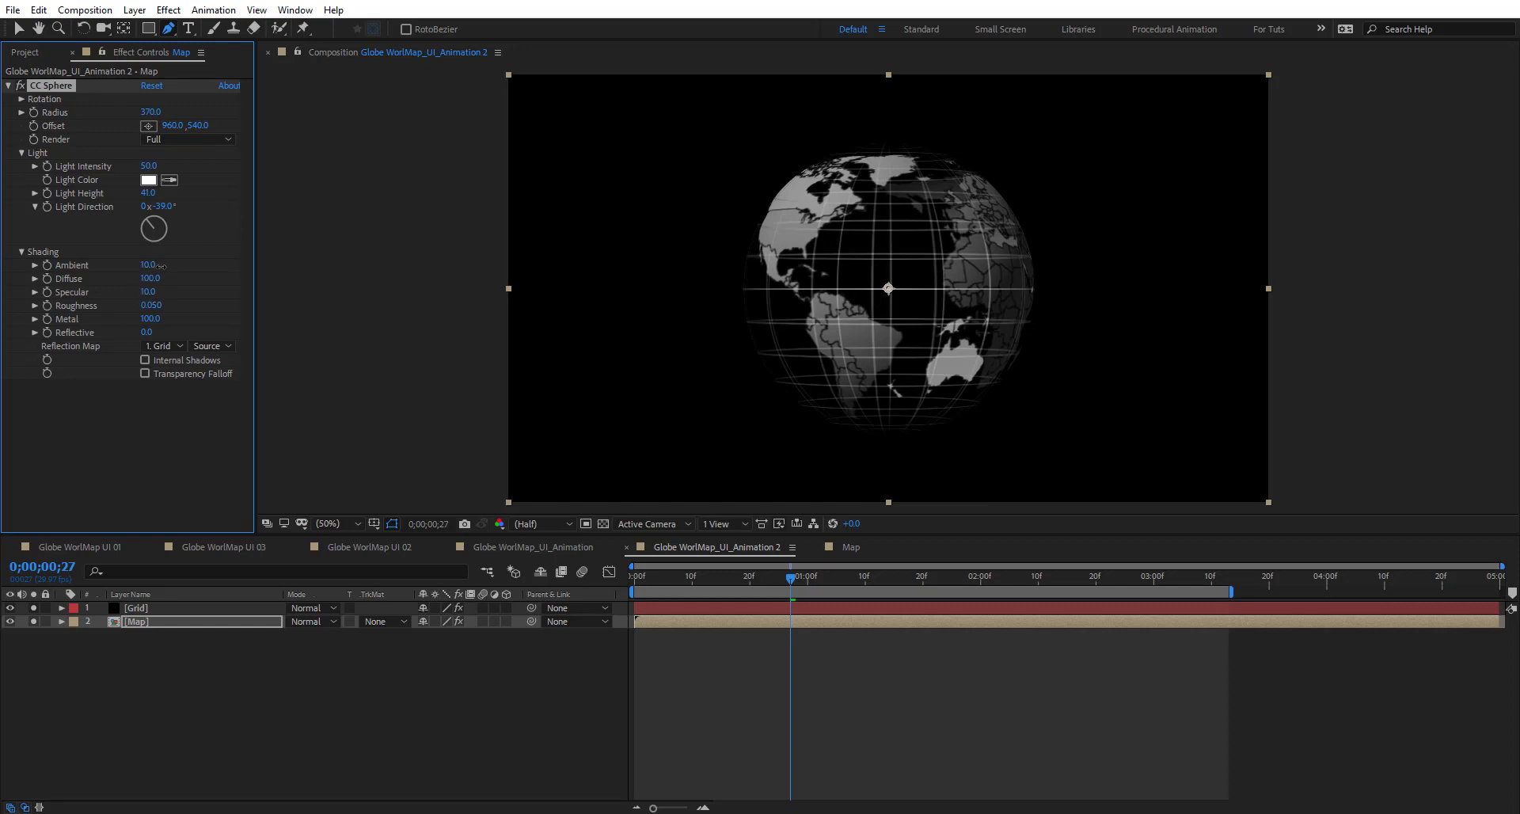
pyautogui.moveTo(161, 265)
pyautogui.mouseDown()
pyautogui.moveTo(206, 265)
pyautogui.moveTo(158, 260)
pyautogui.mouseUp()
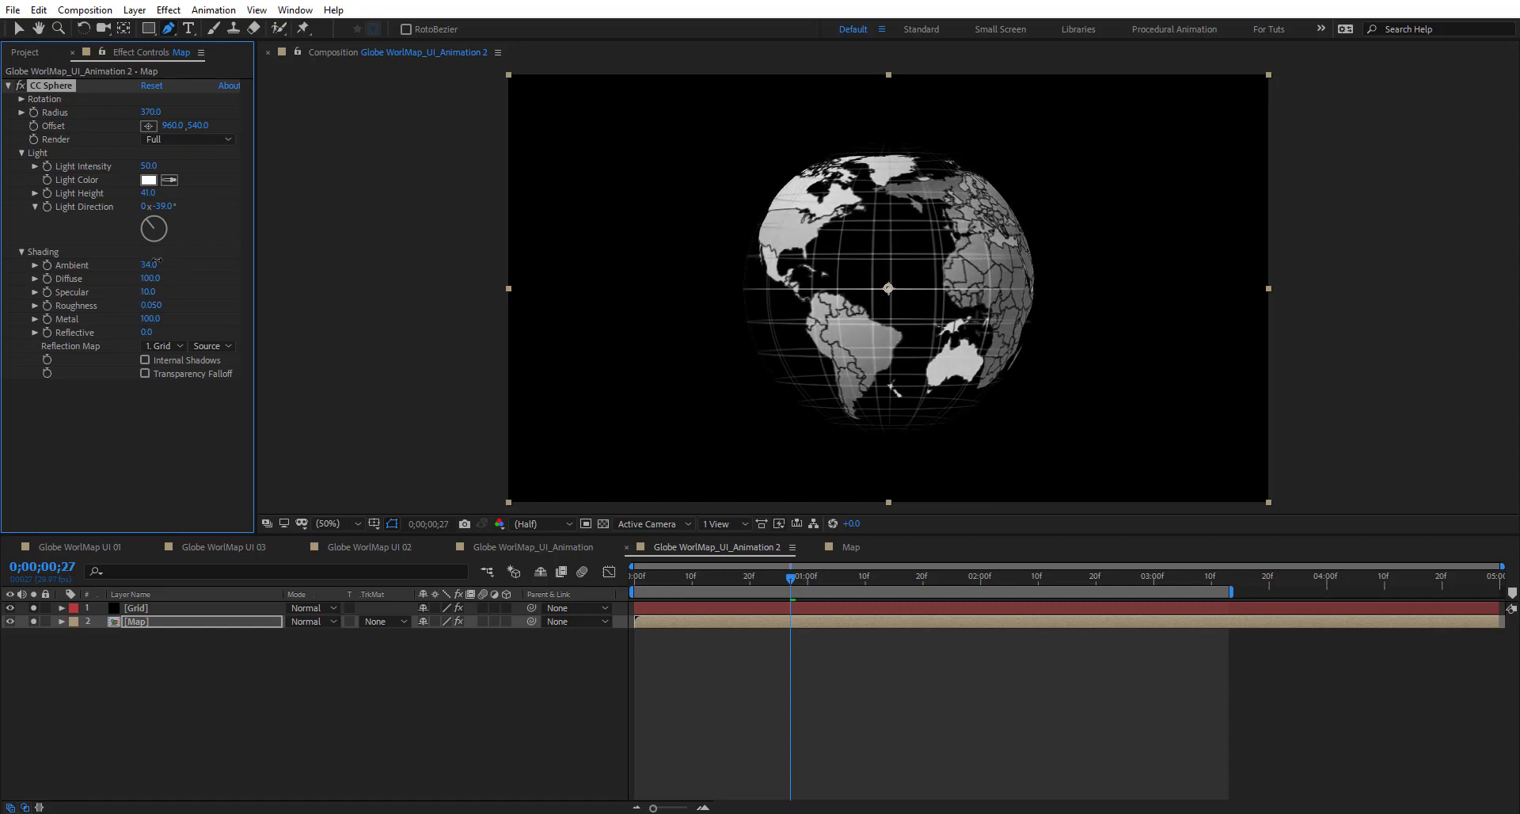
# Try tilting the Map layer's sphere with Rotation X and undo the change
pyautogui.click(21, 100)
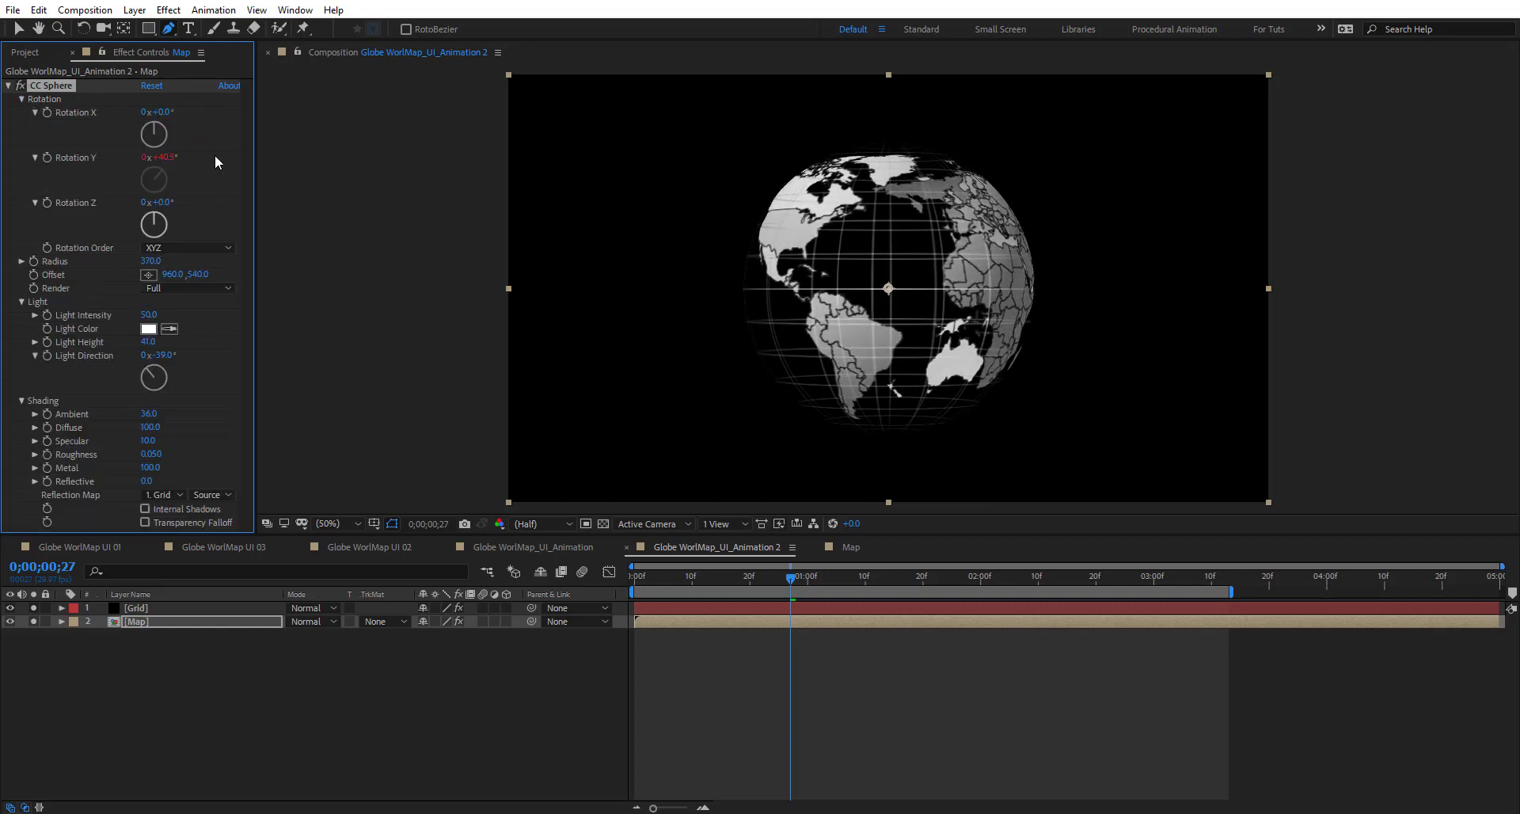
pyautogui.moveTo(158, 112)
pyautogui.mouseDown()
pyautogui.moveTo(180, 114)
pyautogui.moveTo(147, 115)
pyautogui.mouseUp()
pyautogui.hotkey('ctrl', 'z')
# Delete the Map layer's CC Sphere and replace it with a property-linked copy of the Grid layer's CC Sphere
pyautogui.hotkey('ctrl', 'x')
pyautogui.click(158, 608)
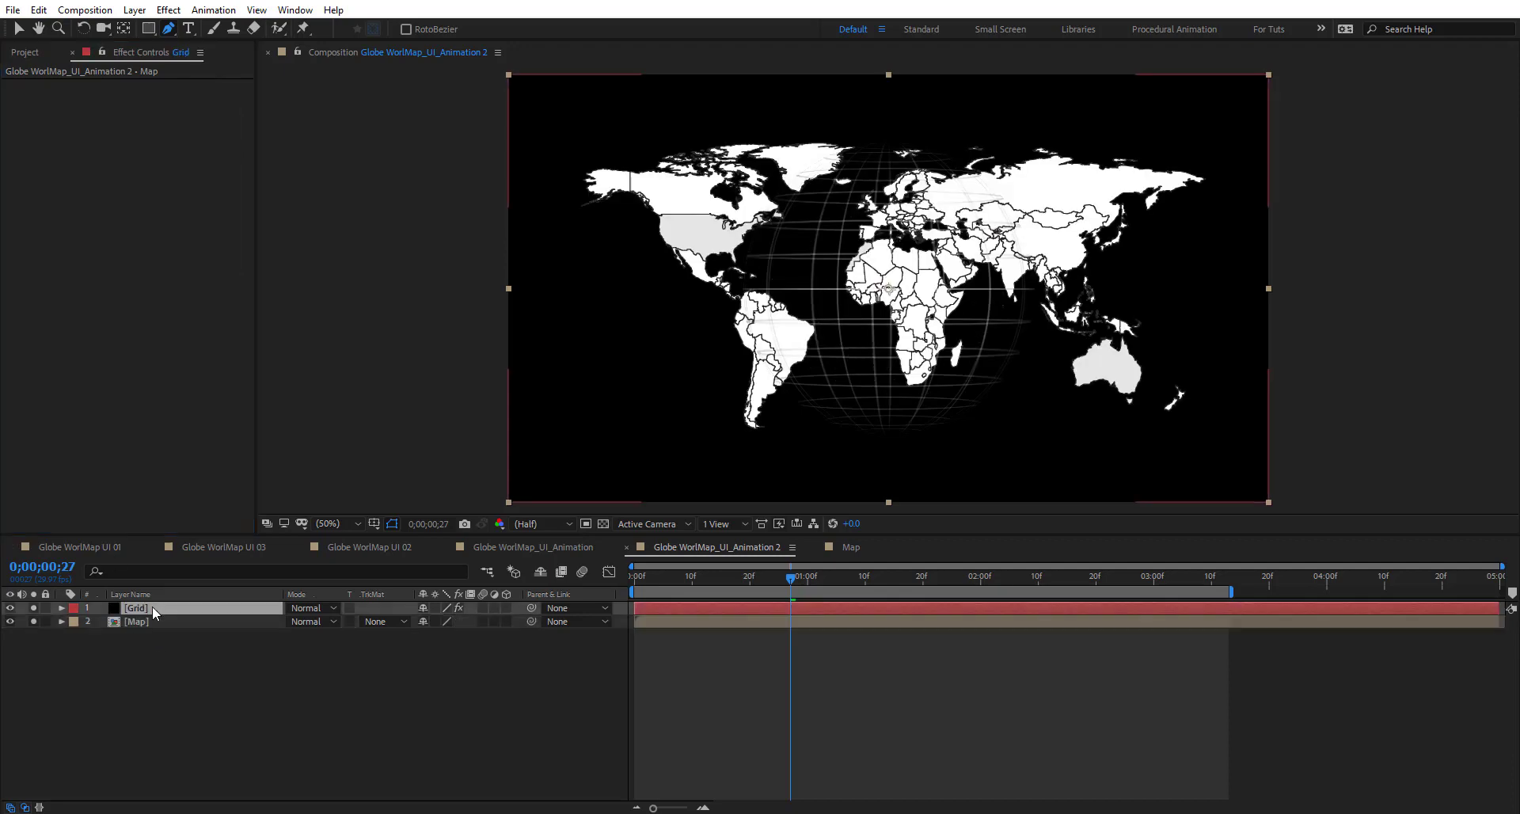
pyautogui.hotkey('ctrl', 'v')
pyautogui.click(53, 291)
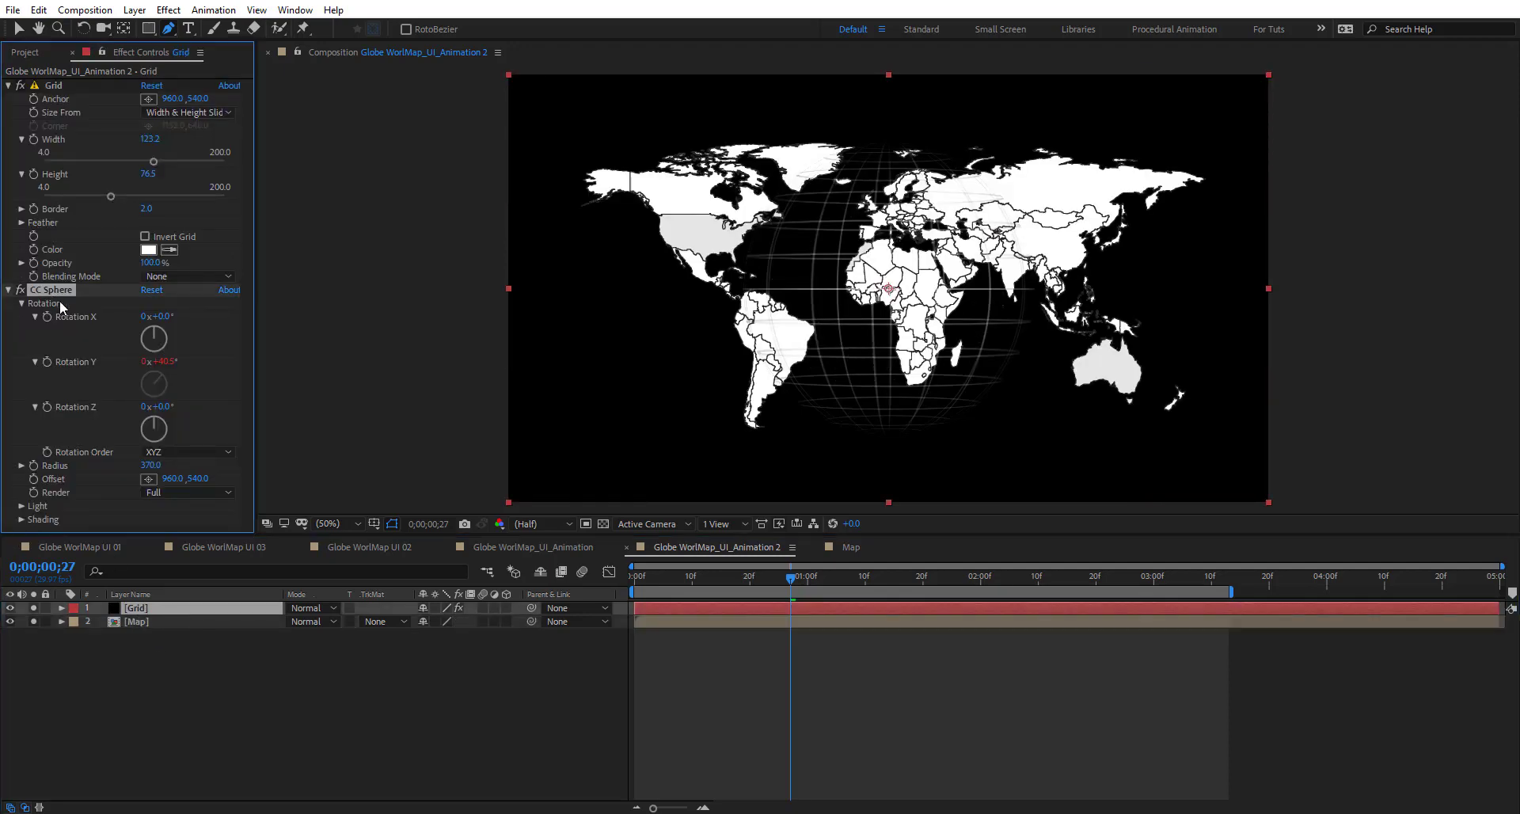
pyautogui.click(38, 9)
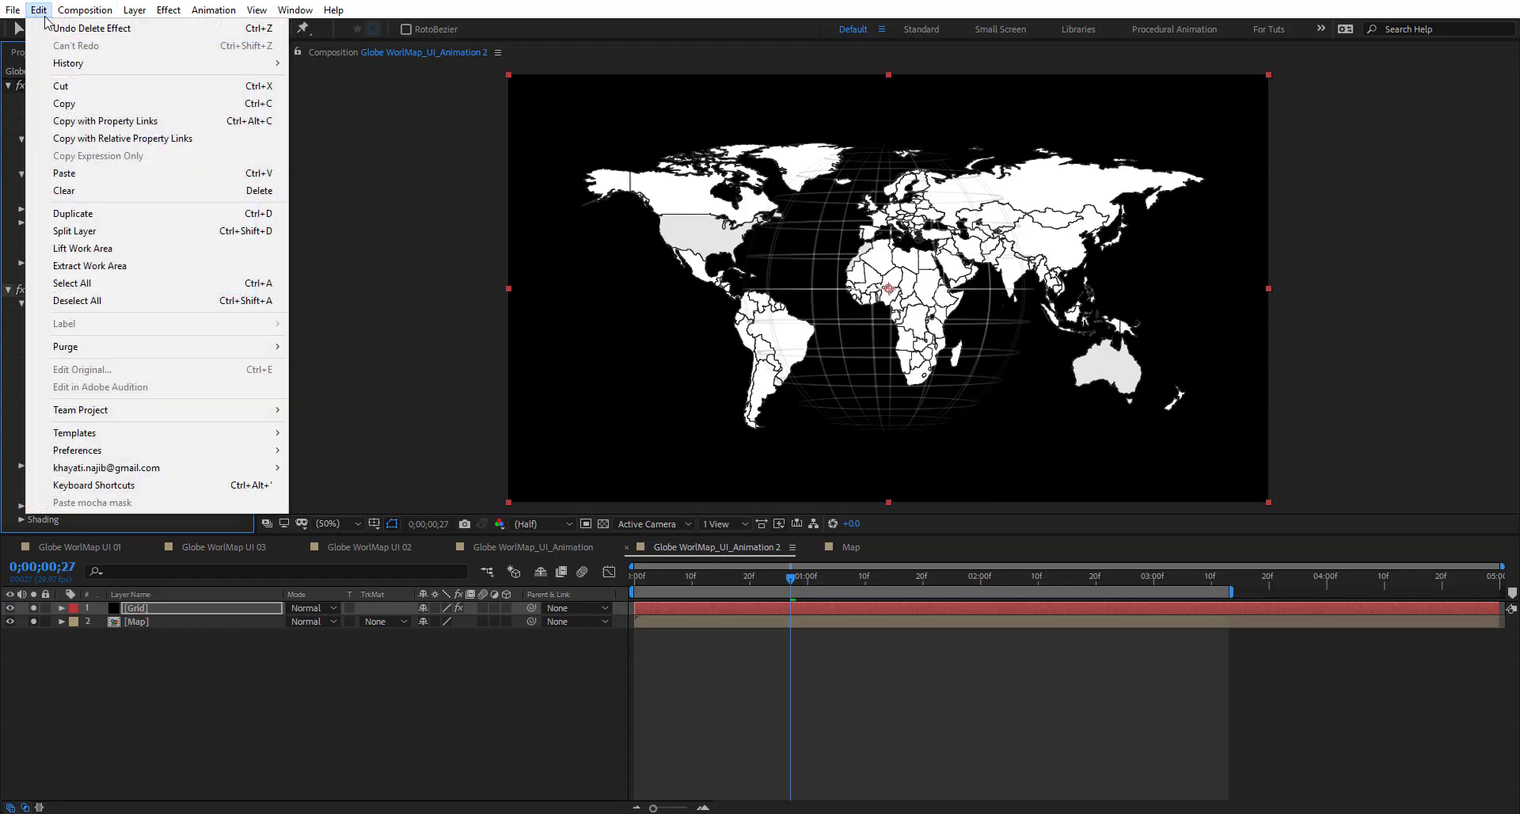
pyautogui.click(145, 123)
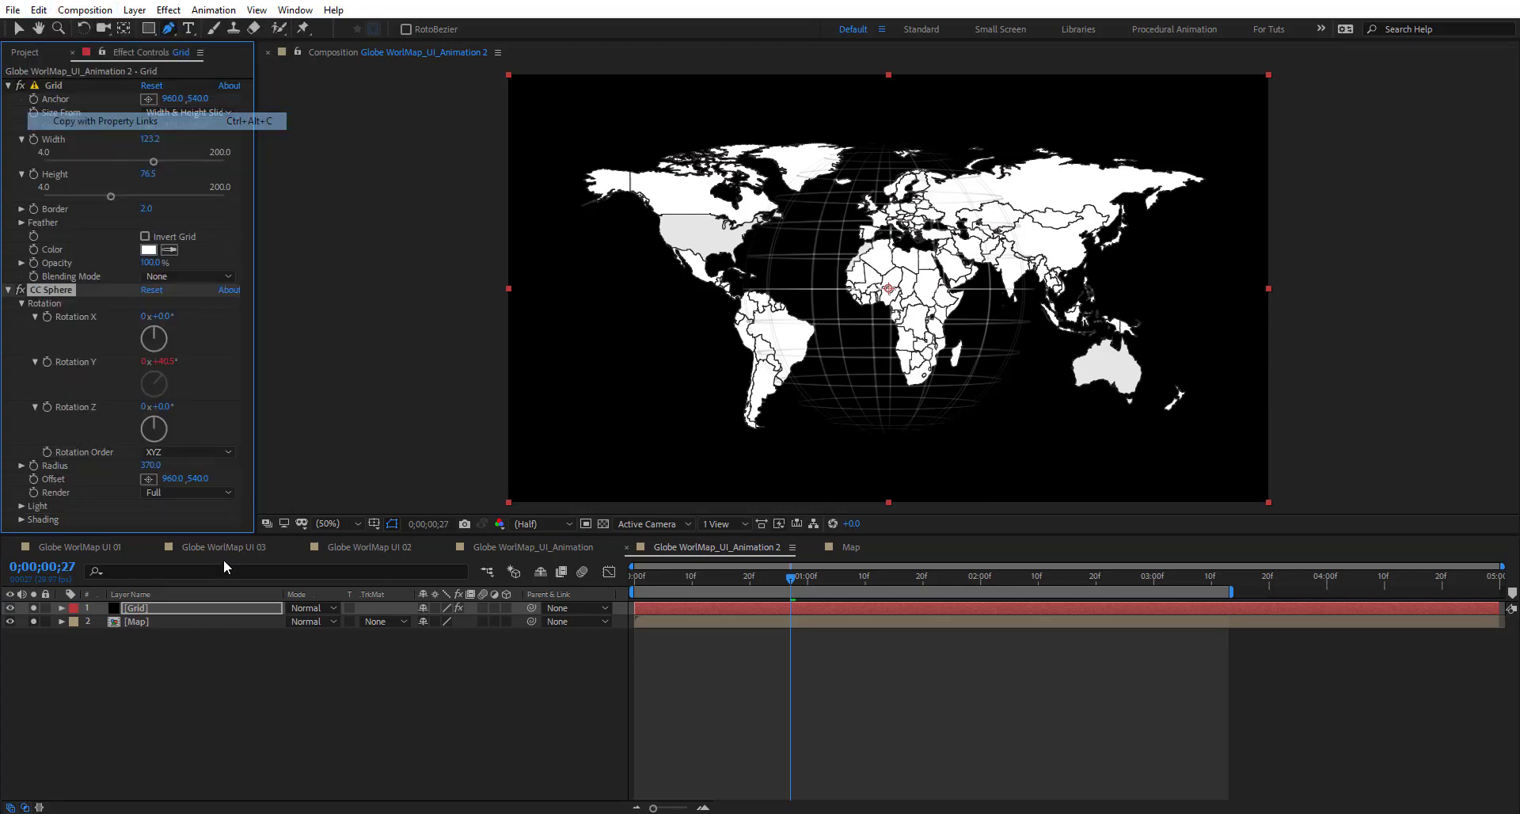
pyautogui.click(191, 622)
pyautogui.click(38, 10)
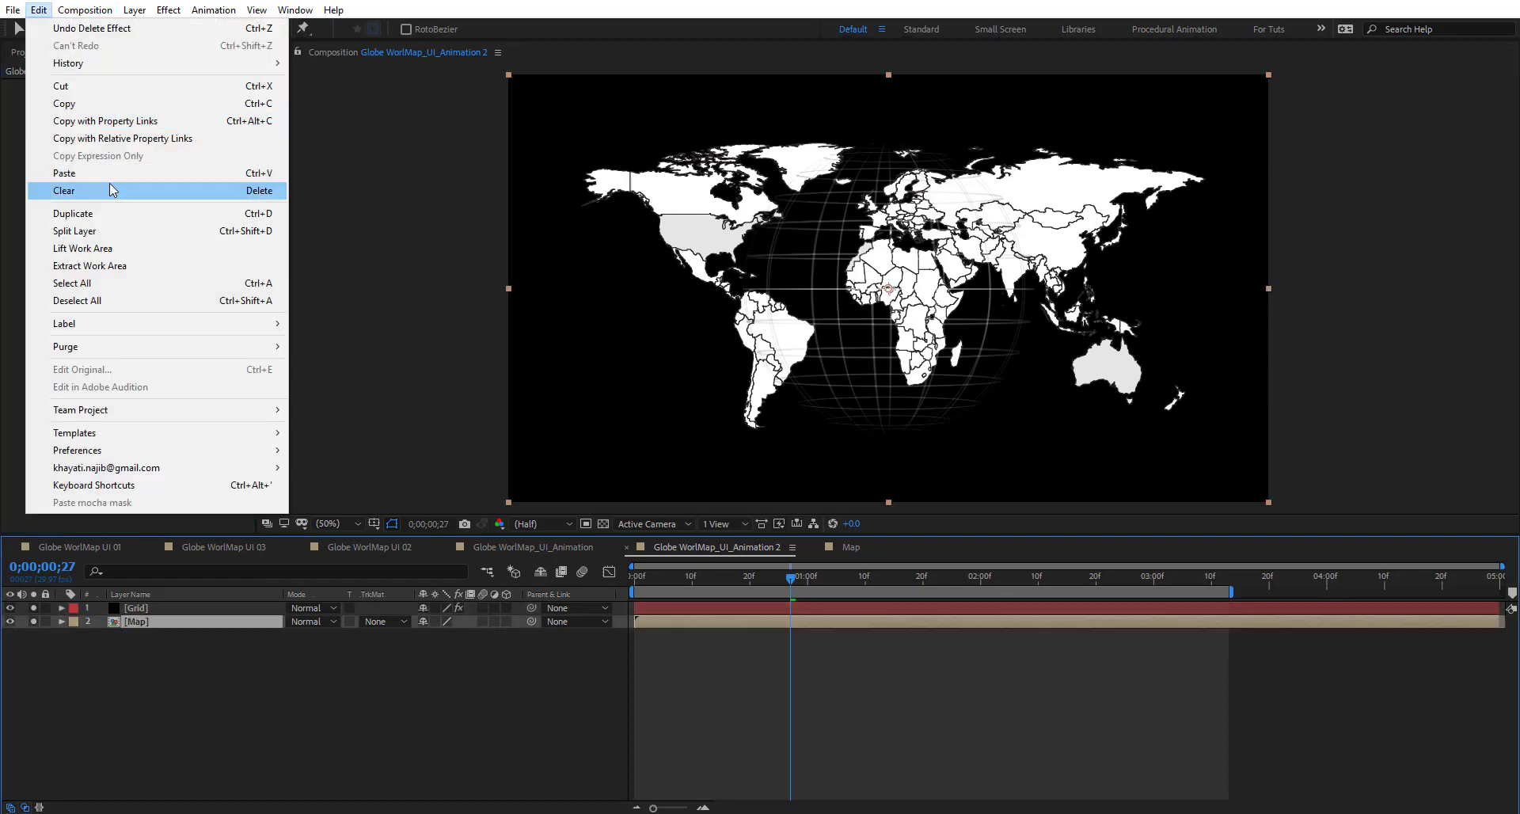
pyautogui.click(110, 189)
# On the Grid layer's CC Sphere, set Rotation X to -34°, Light Intensity to 83 and Light Height to 61
pyautogui.click(167, 607)
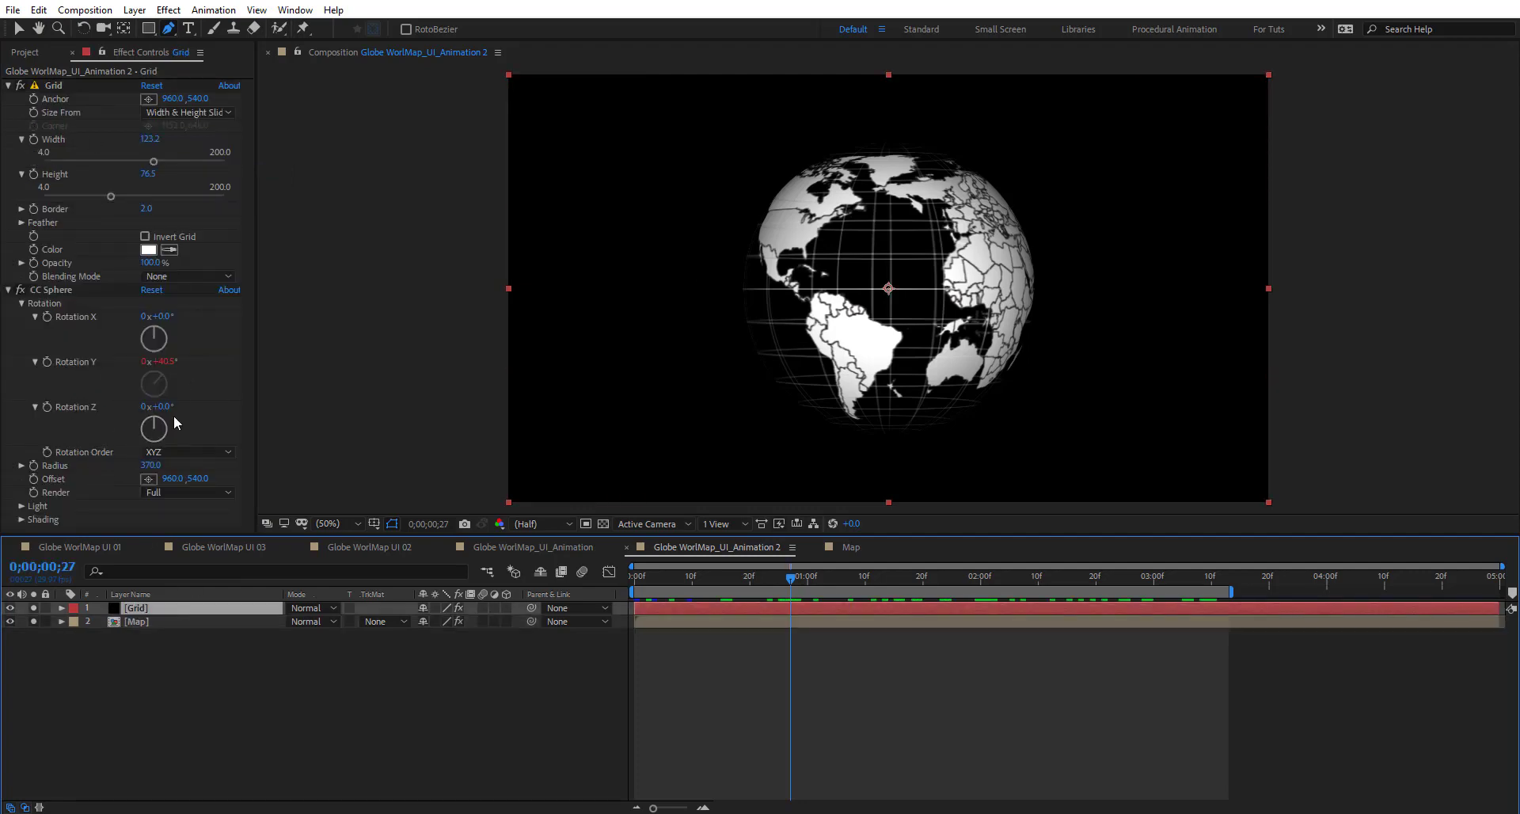
pyautogui.moveTo(159, 324); pyautogui.dragTo(135, 315)
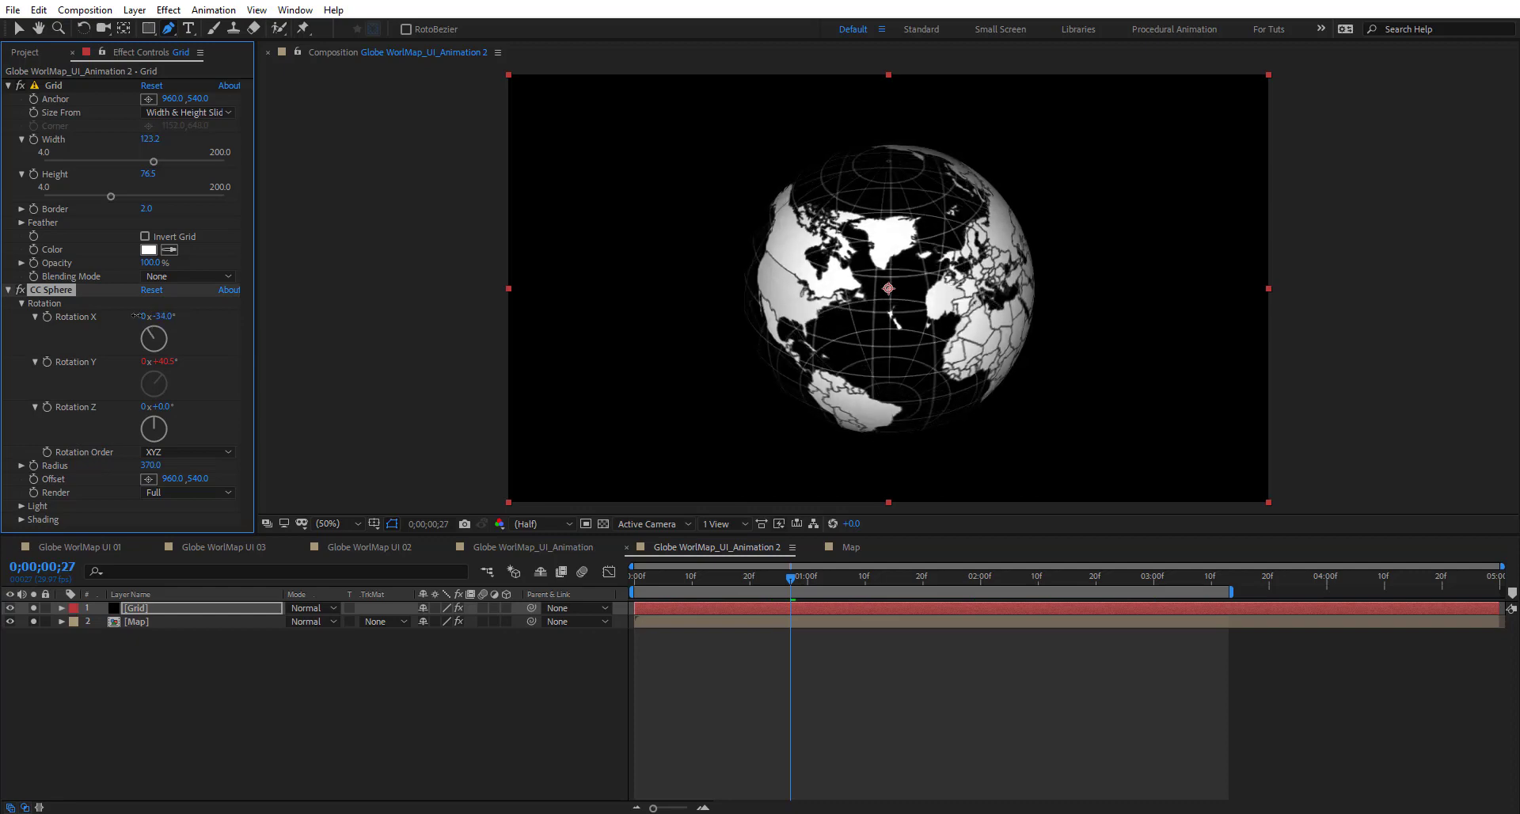
pyautogui.click(21, 506)
pyautogui.scroll(-3, 119, 396)
pyautogui.moveTo(150, 439); pyautogui.dragTo(137, 439)
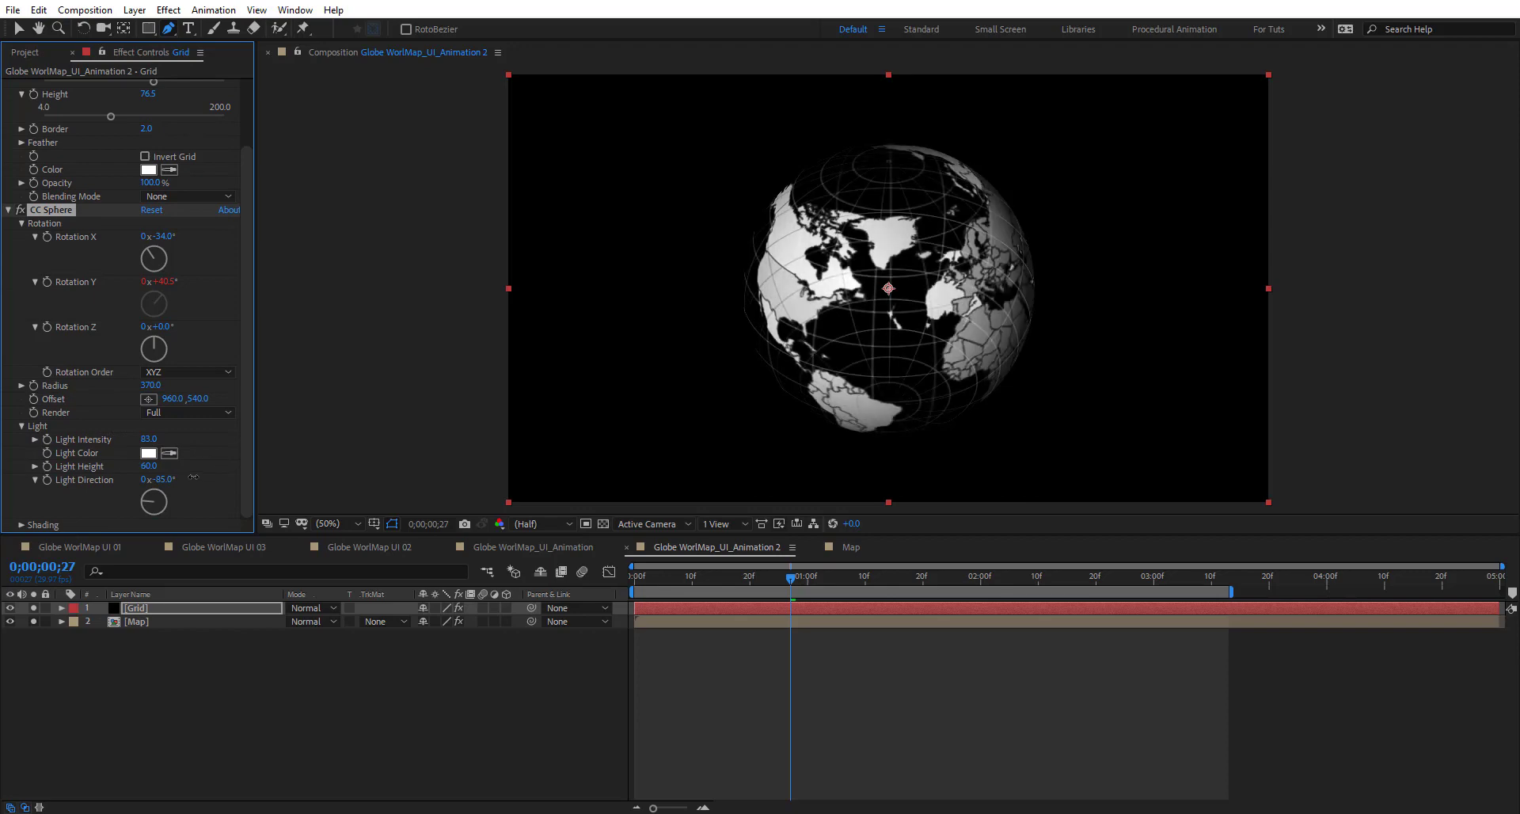
# Expand the Grid layer's CC Sphere Shading settings and scrub to 0;00;00;14 to check the tilted globe
pyautogui.click(22, 524)
pyautogui.scroll(-3, 158, 507)
pyautogui.moveTo(154, 427); pyautogui.dragTo(156, 428)
pyautogui.click(182, 686)
pyautogui.moveTo(688, 577); pyautogui.dragTo(715, 577)
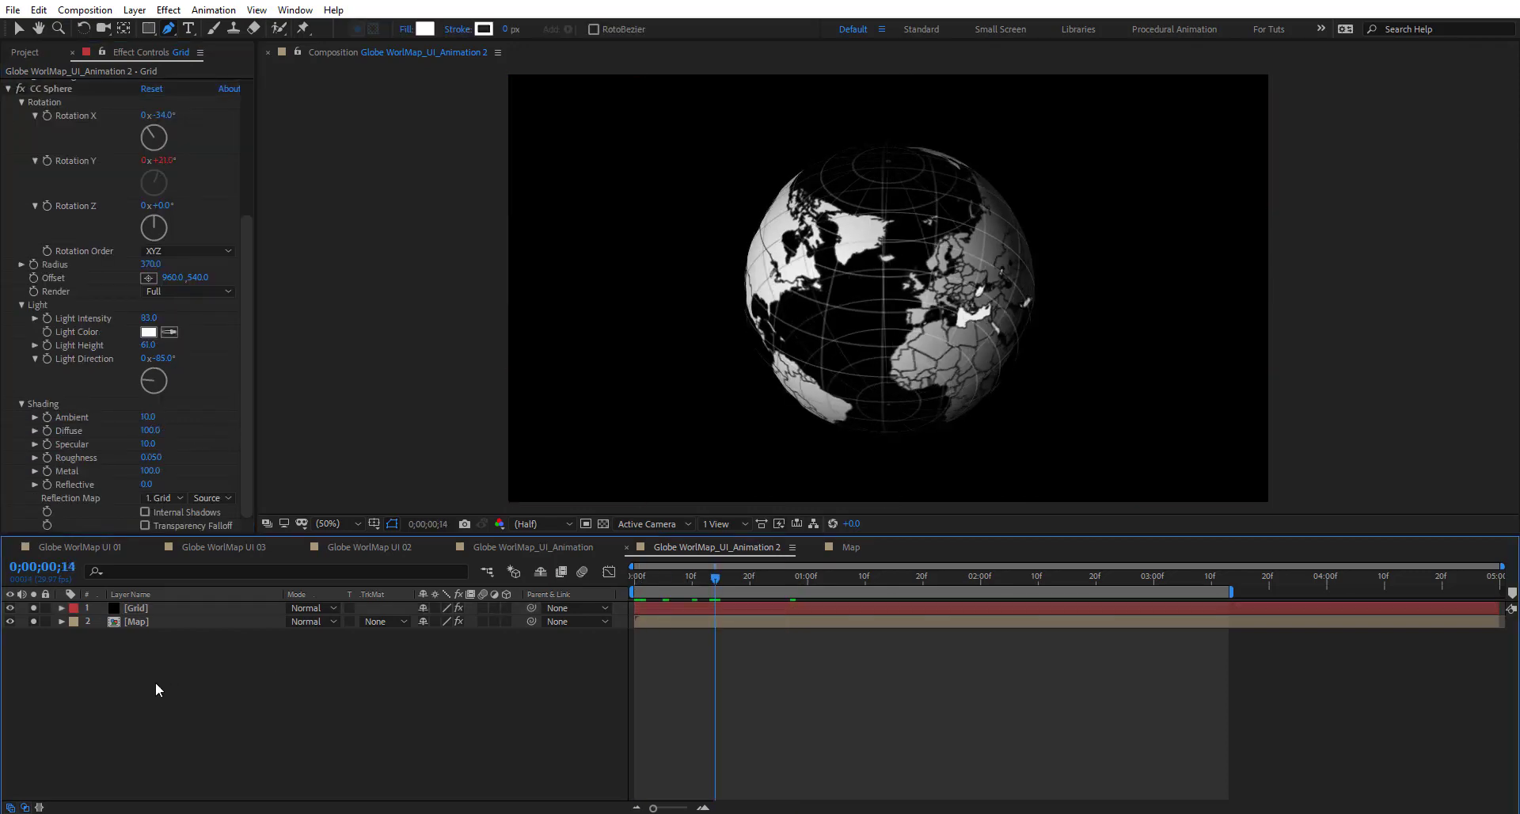